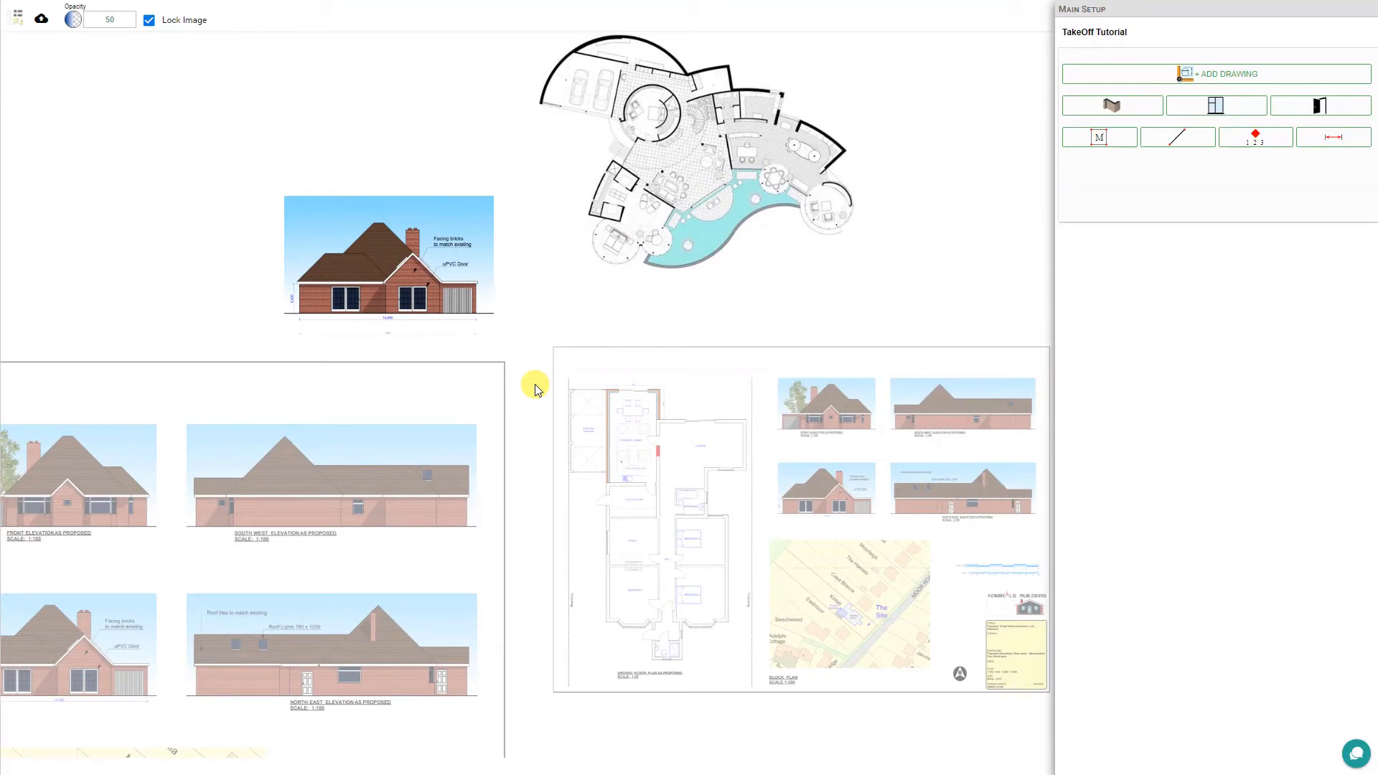
Step: Unlock the smaller sheet with the floor plan, elevations and block plan, shift it slightly downward, and lock it again
scroll(536, 388, up, 3)
scroll(536, 388, down, 5)
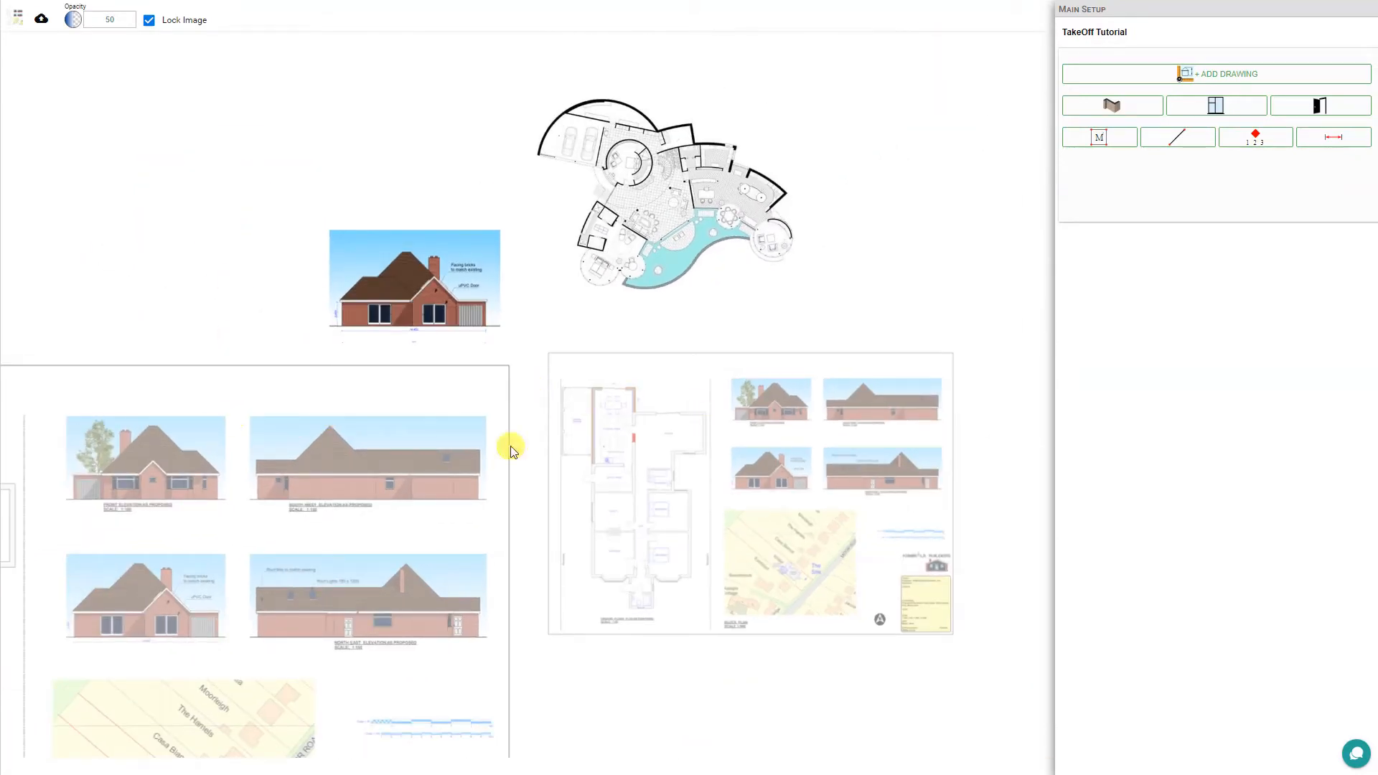
click(149, 21)
drag(768, 403, 772, 465)
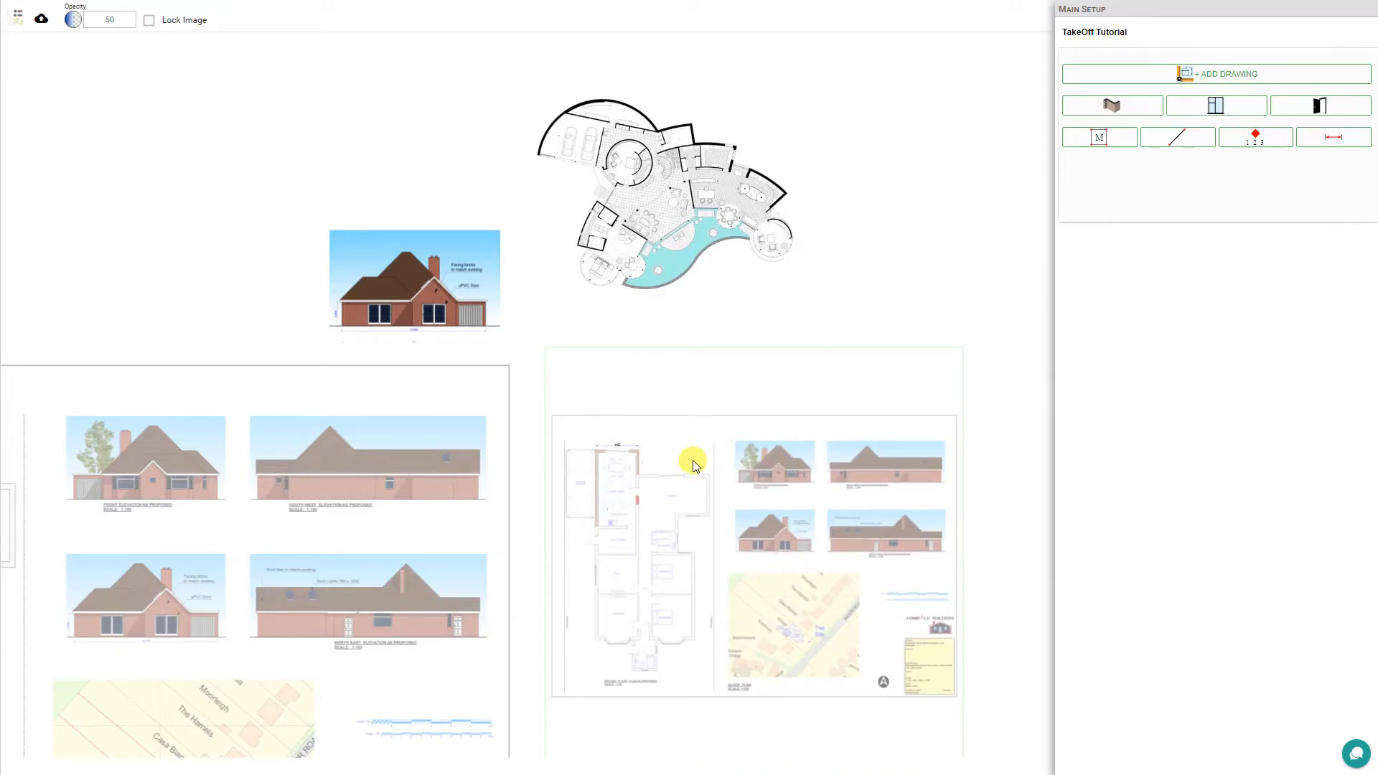
drag(692, 501, 683, 463)
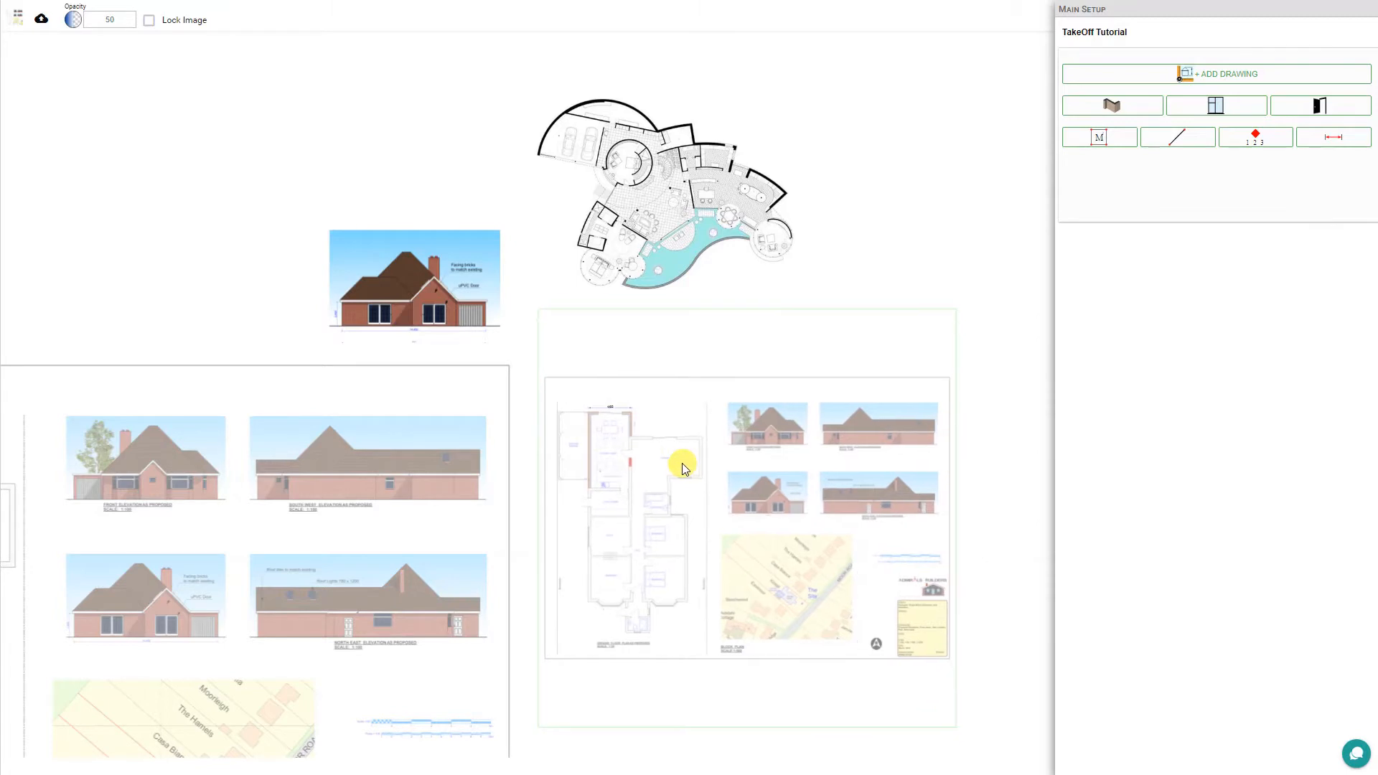
click(149, 21)
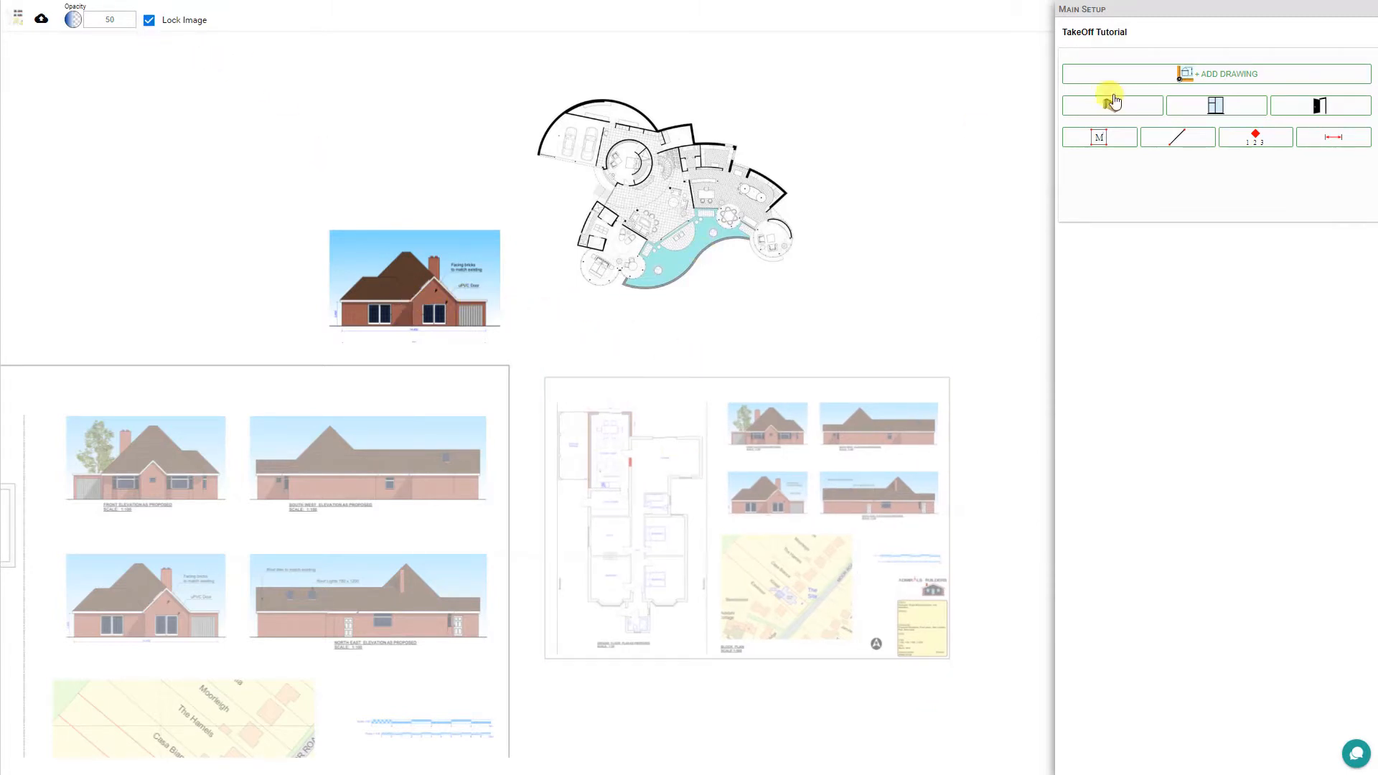
Step: Add the Proposed Ground Floor Plan as a new drawing in the empty area above the large sheet
drag(553, 267, 930, 343)
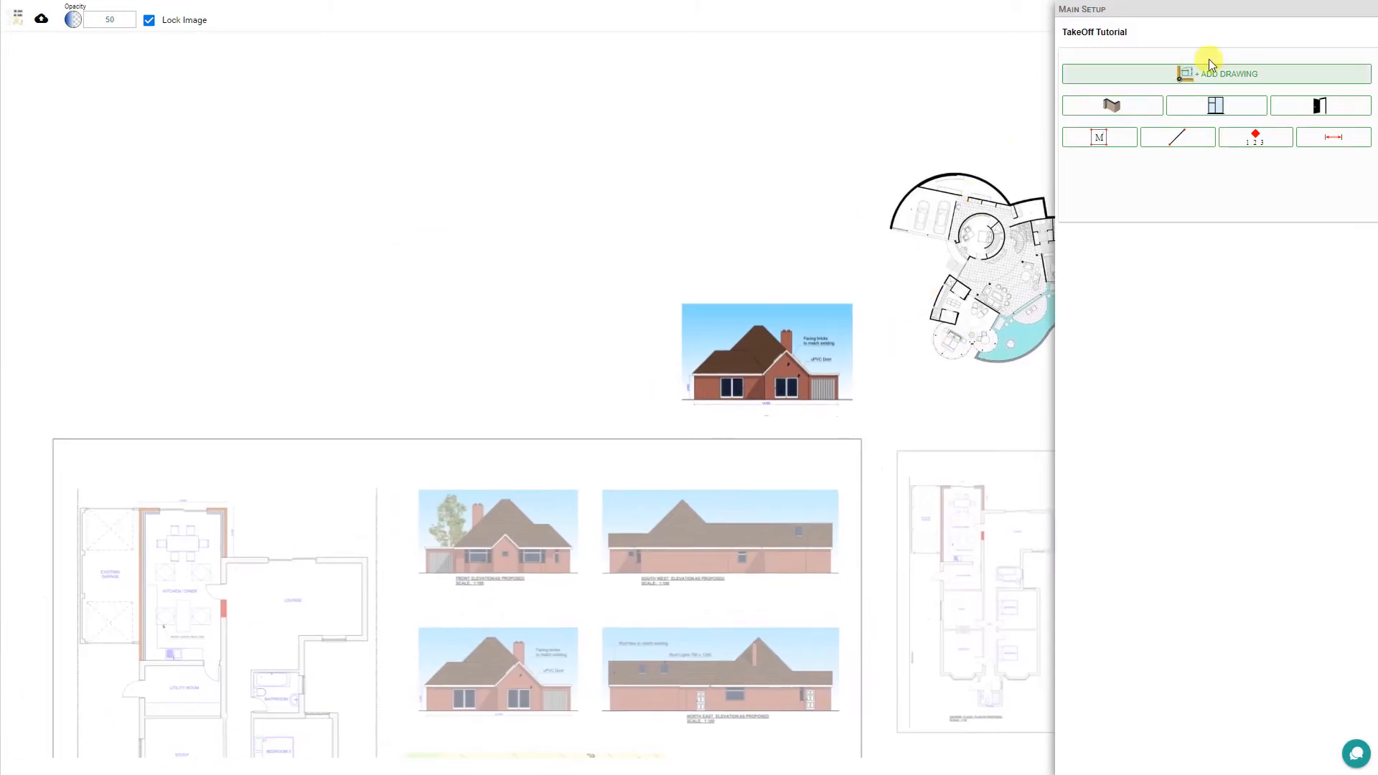
click(1211, 79)
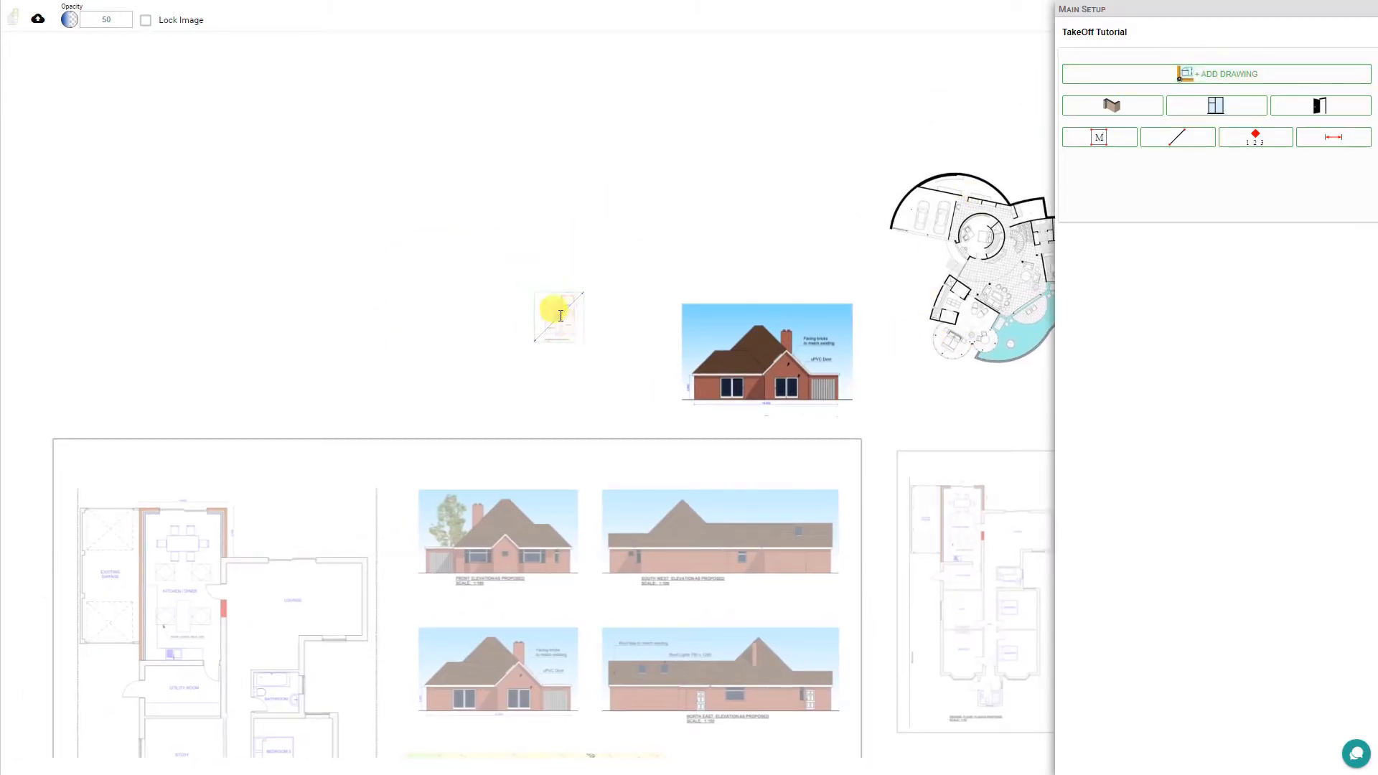
scroll(560, 320, up, 6)
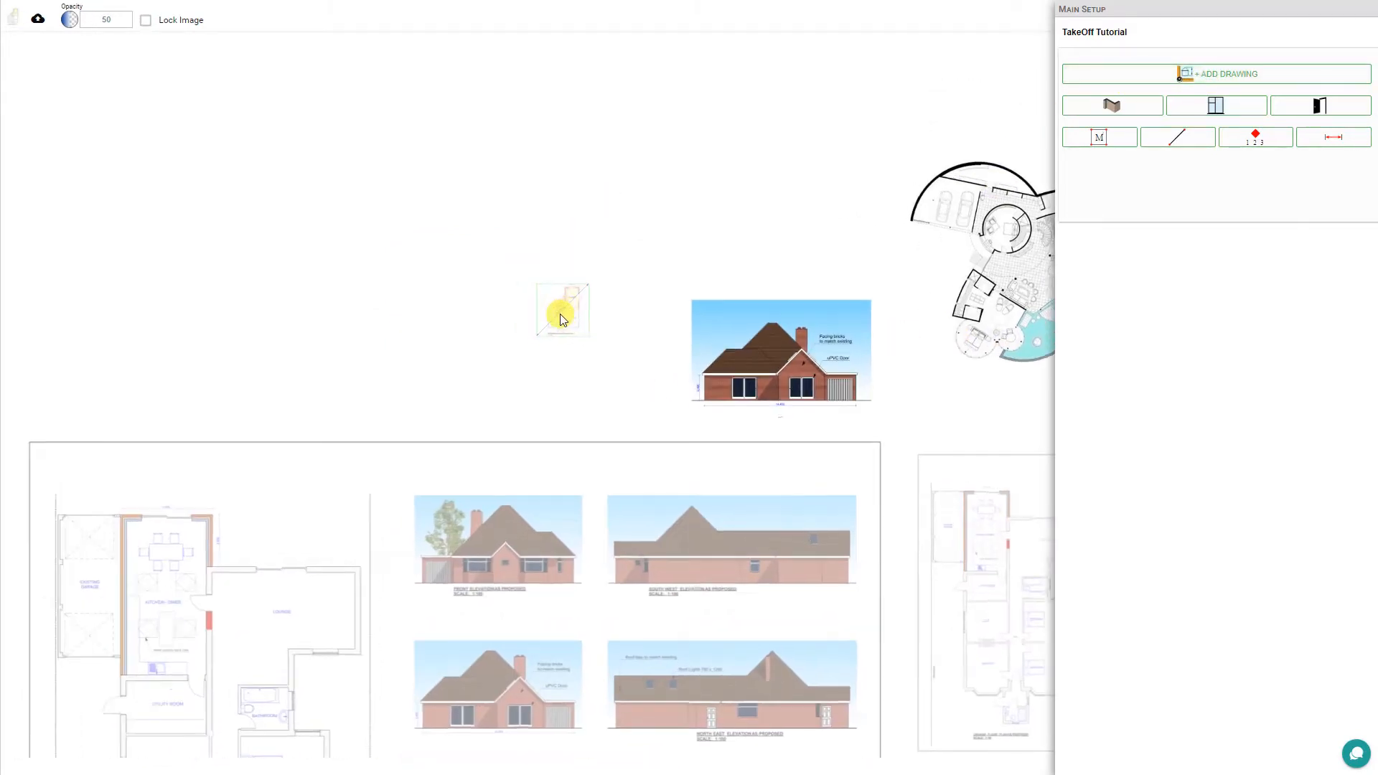
scroll(628, 205, up, 3)
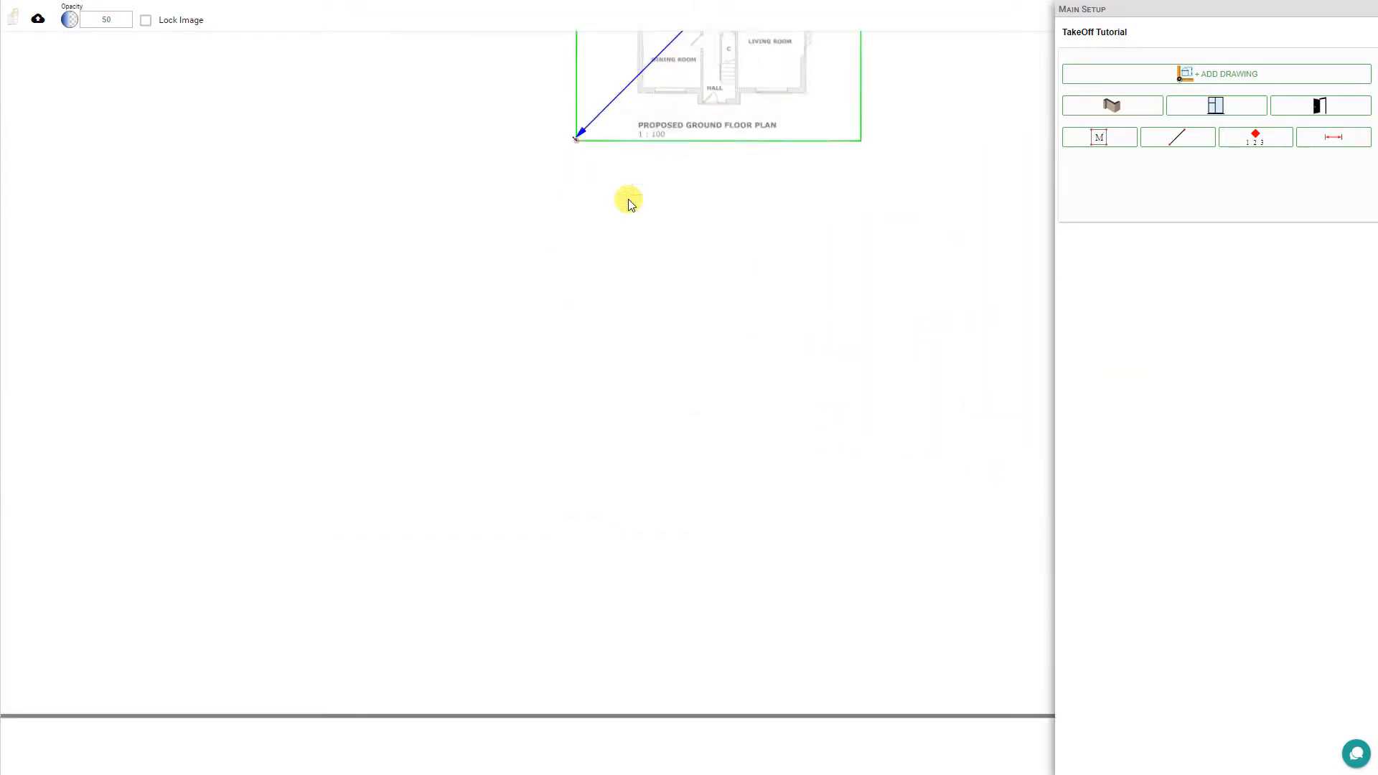
drag(738, 89, 425, 518)
scroll(446, 409, up, 3)
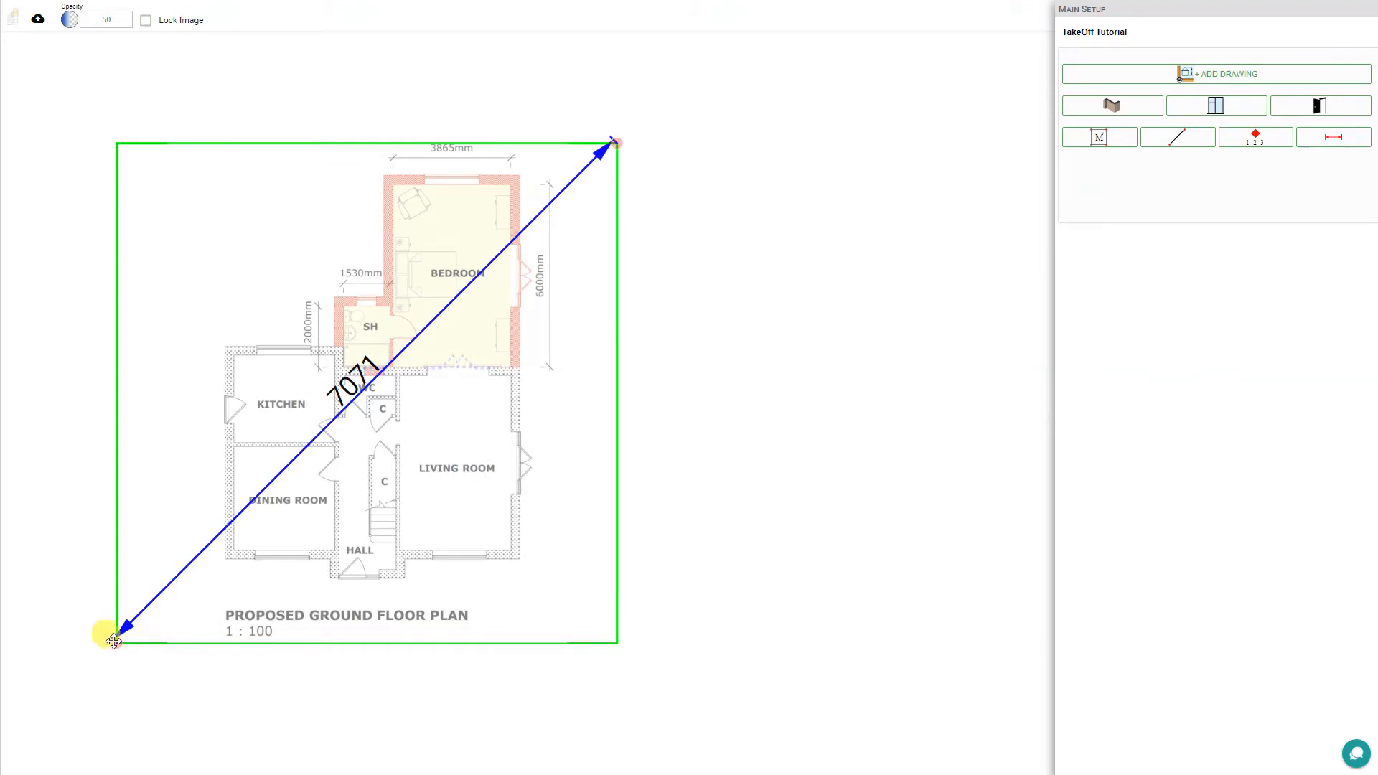
Step: Place the drawing's scale line along the bedroom's 6000mm dimension and set its length to 6000
drag(120, 636, 557, 368)
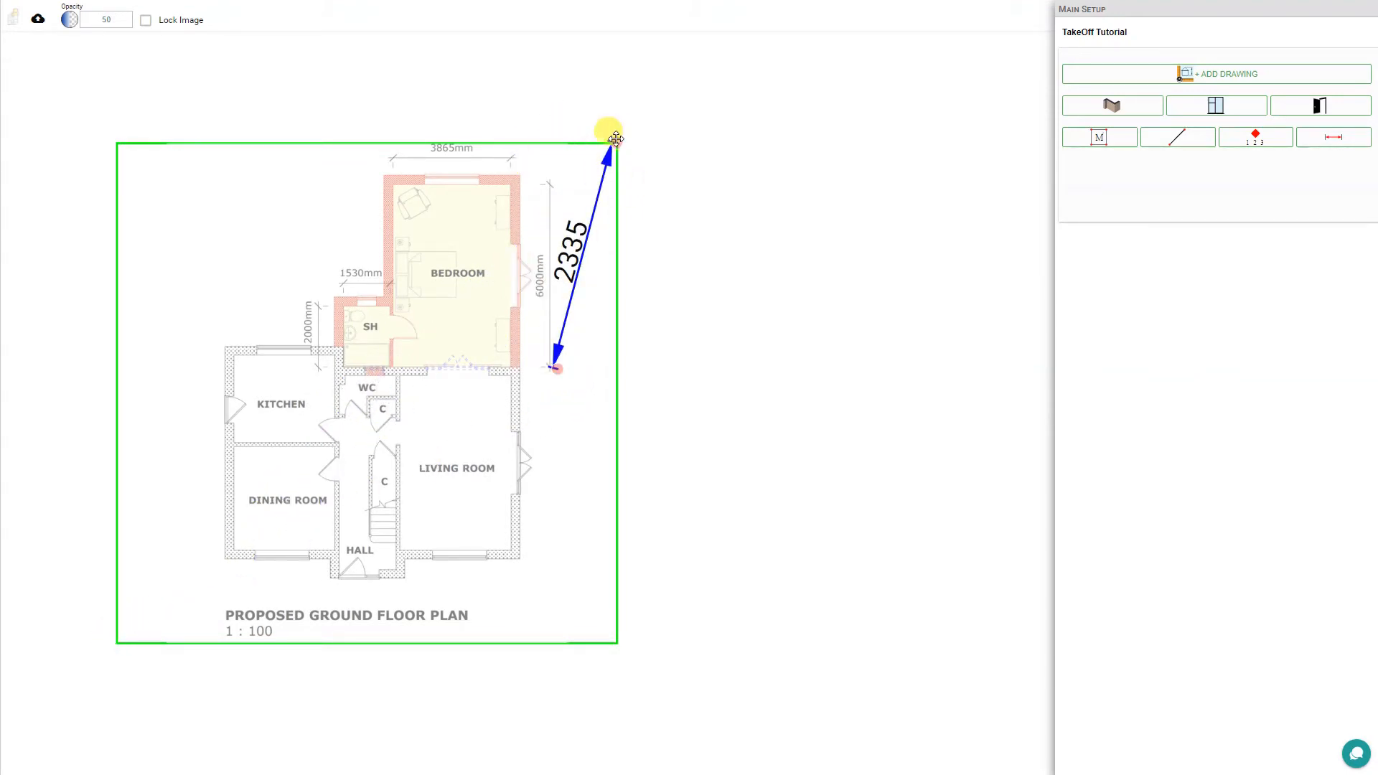
drag(615, 144, 552, 184)
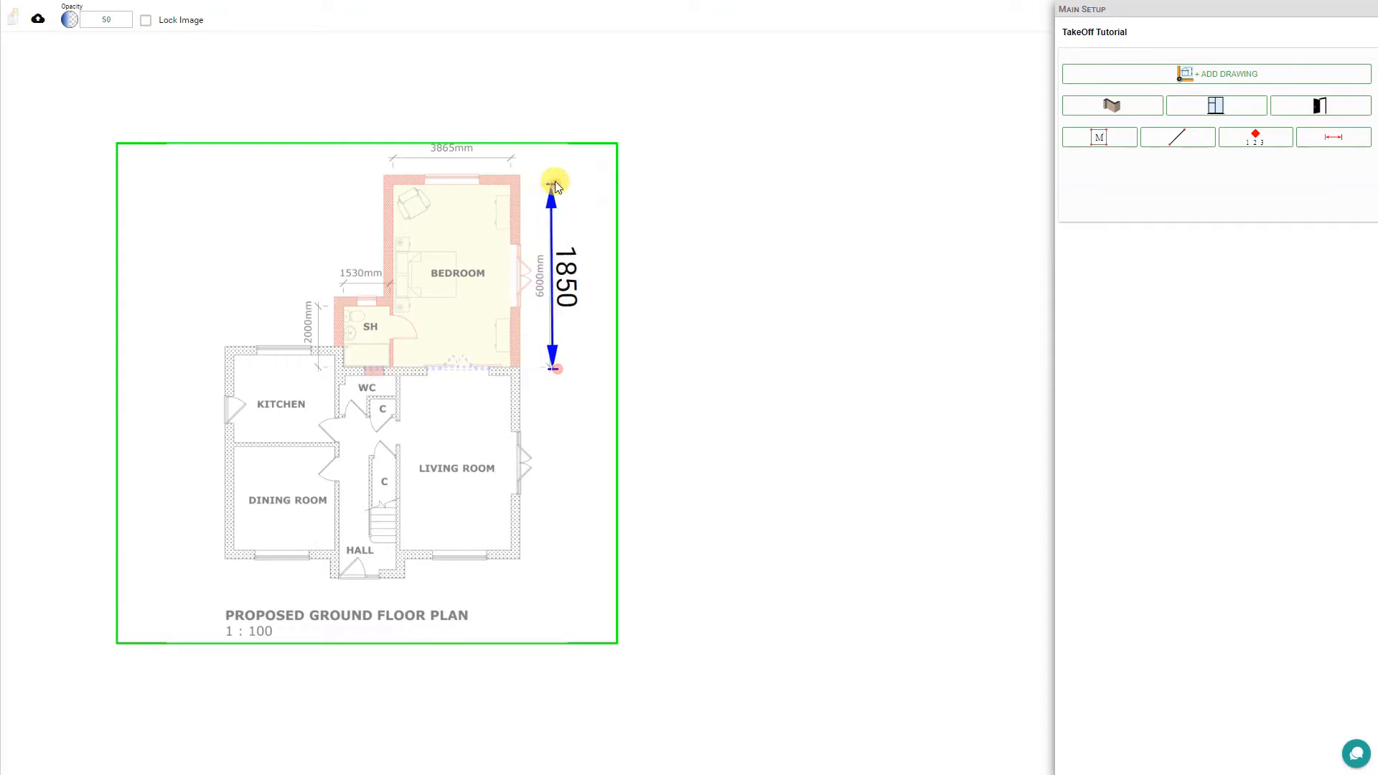
double_click(565, 291)
text(6000)
Step: Move the rescaled ground floor plan clear of the neighbouring elevation image
scroll(567, 290, up, 5)
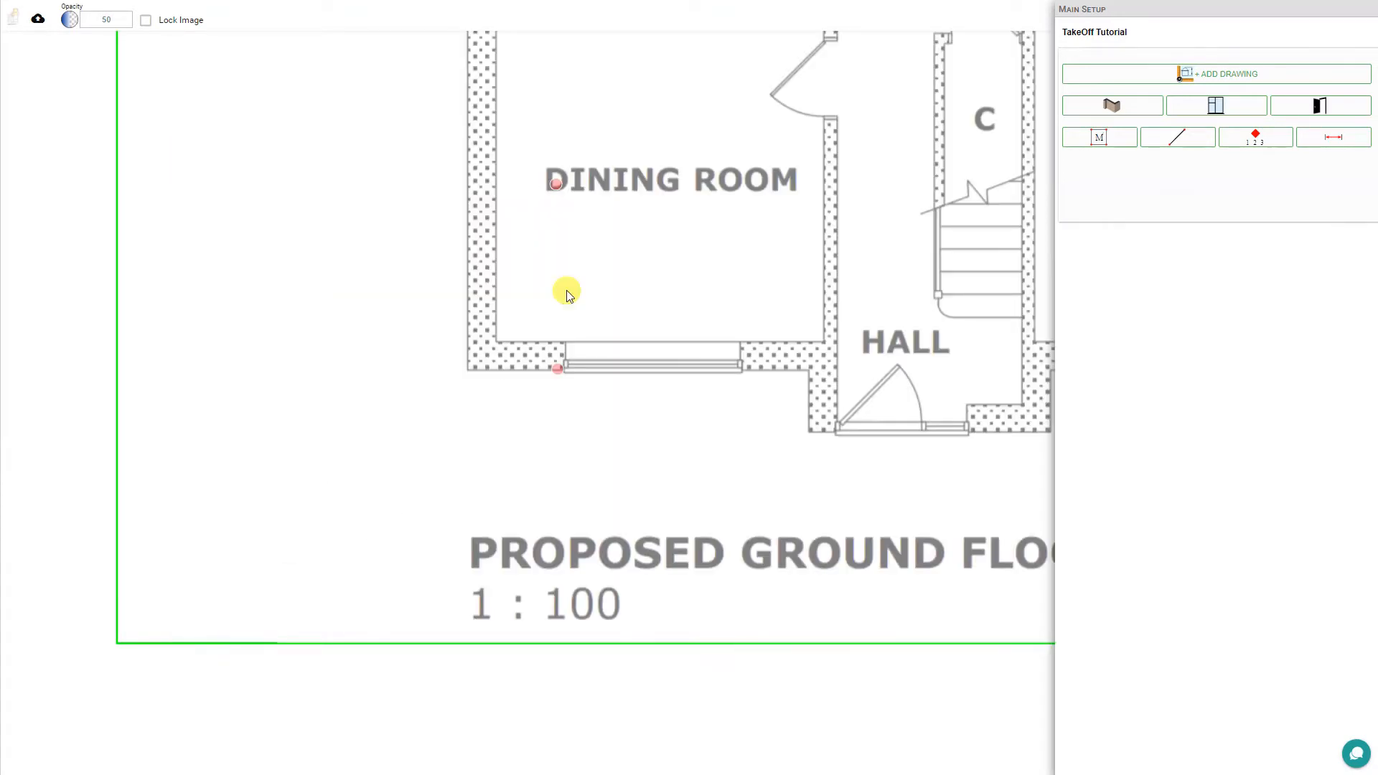
scroll(568, 293, down, 4)
scroll(568, 297, down, 3)
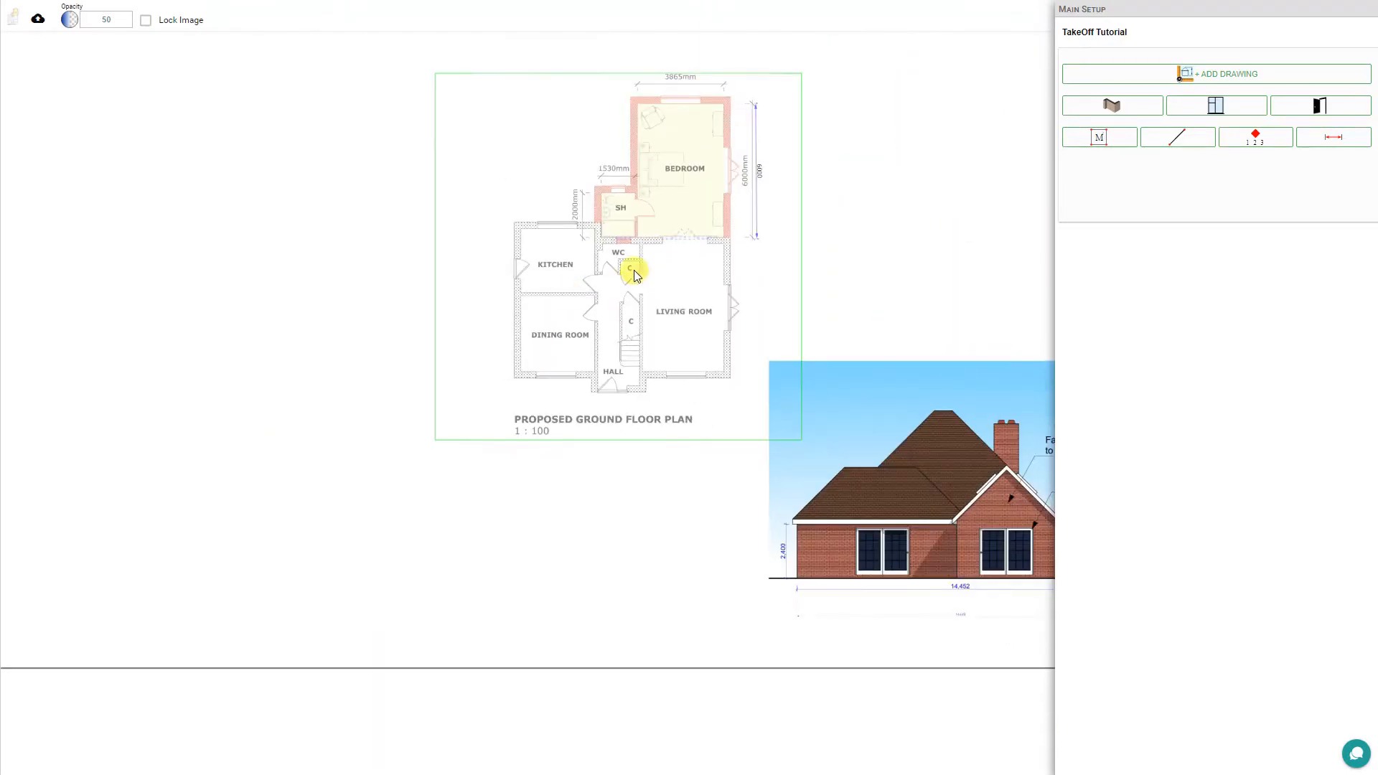
drag(635, 250, 465, 386)
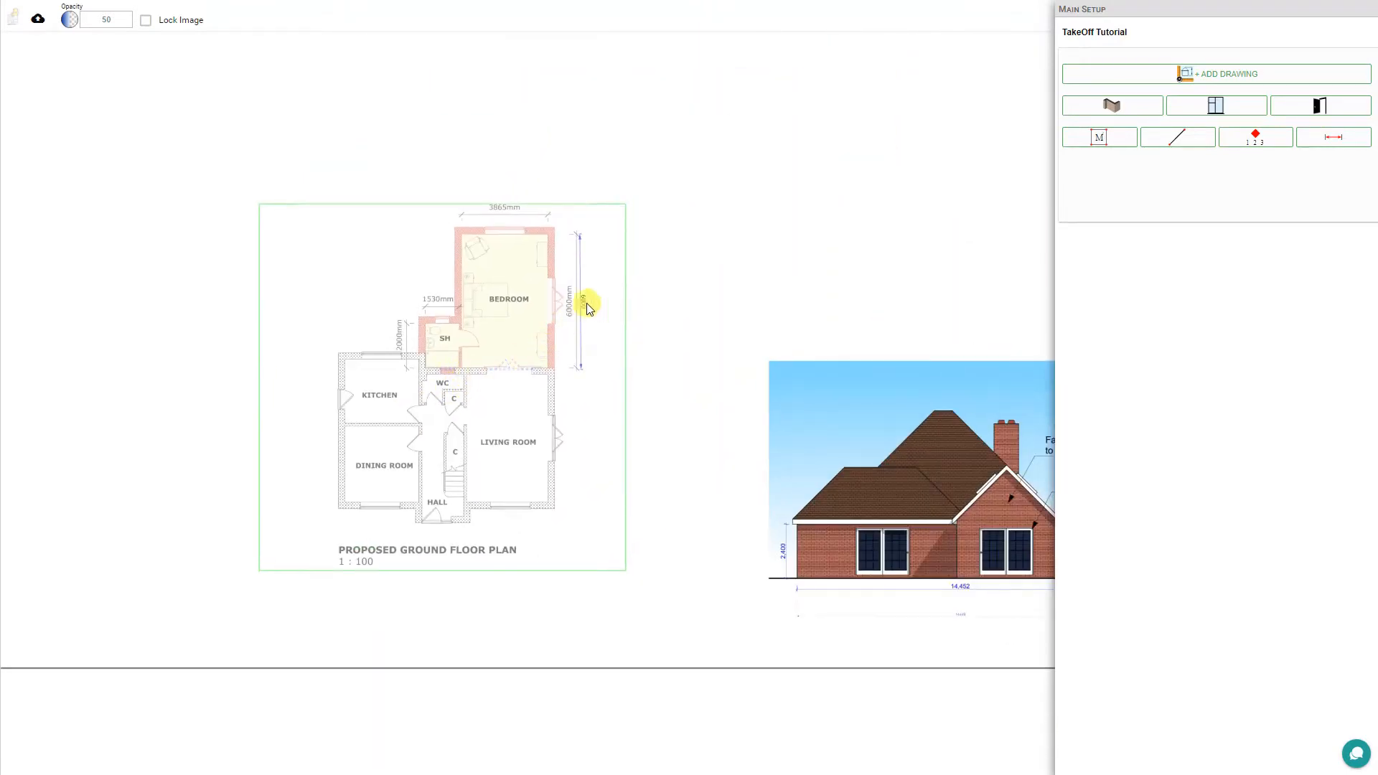
Step: Align both ends of the scale line more precisely with the bedroom's 6000mm dimension marks and set its length to 6000
scroll(587, 296, up, 6)
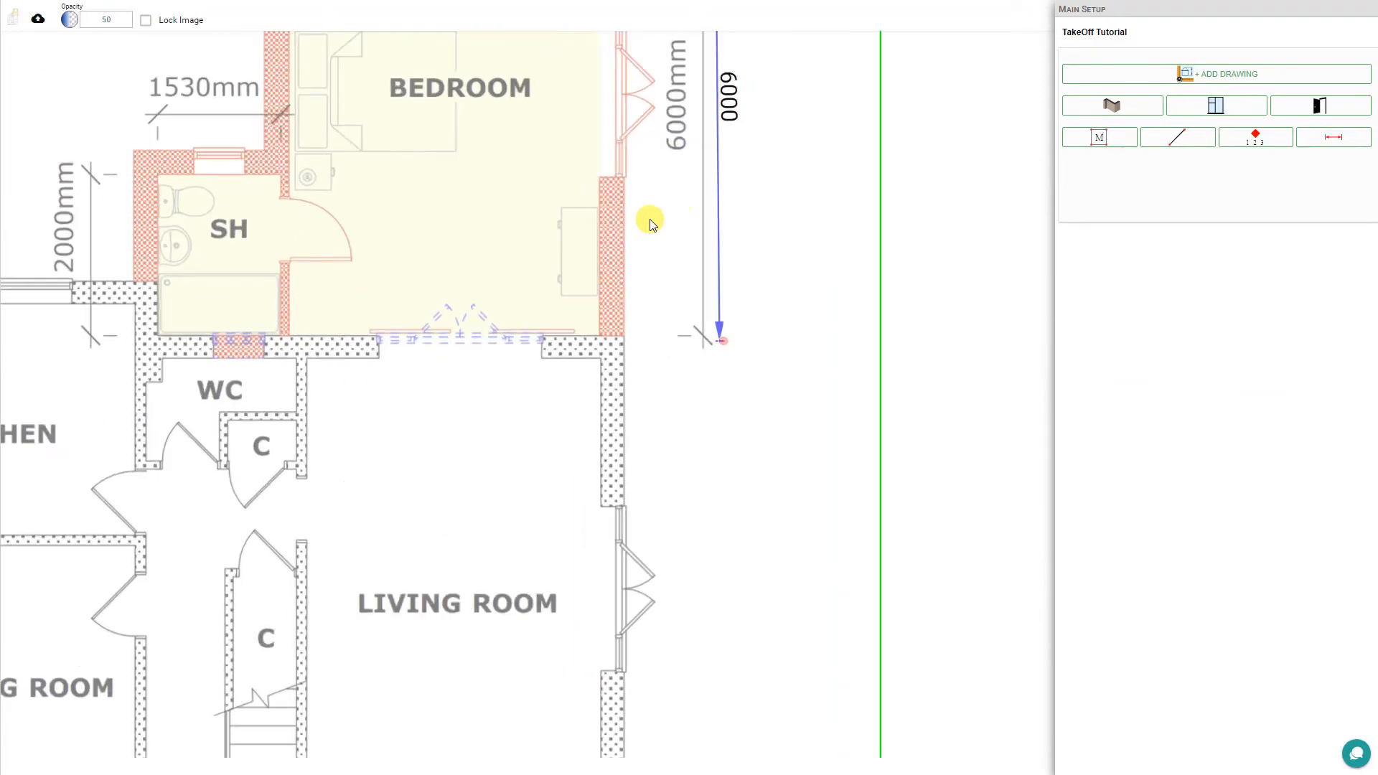
click(736, 339)
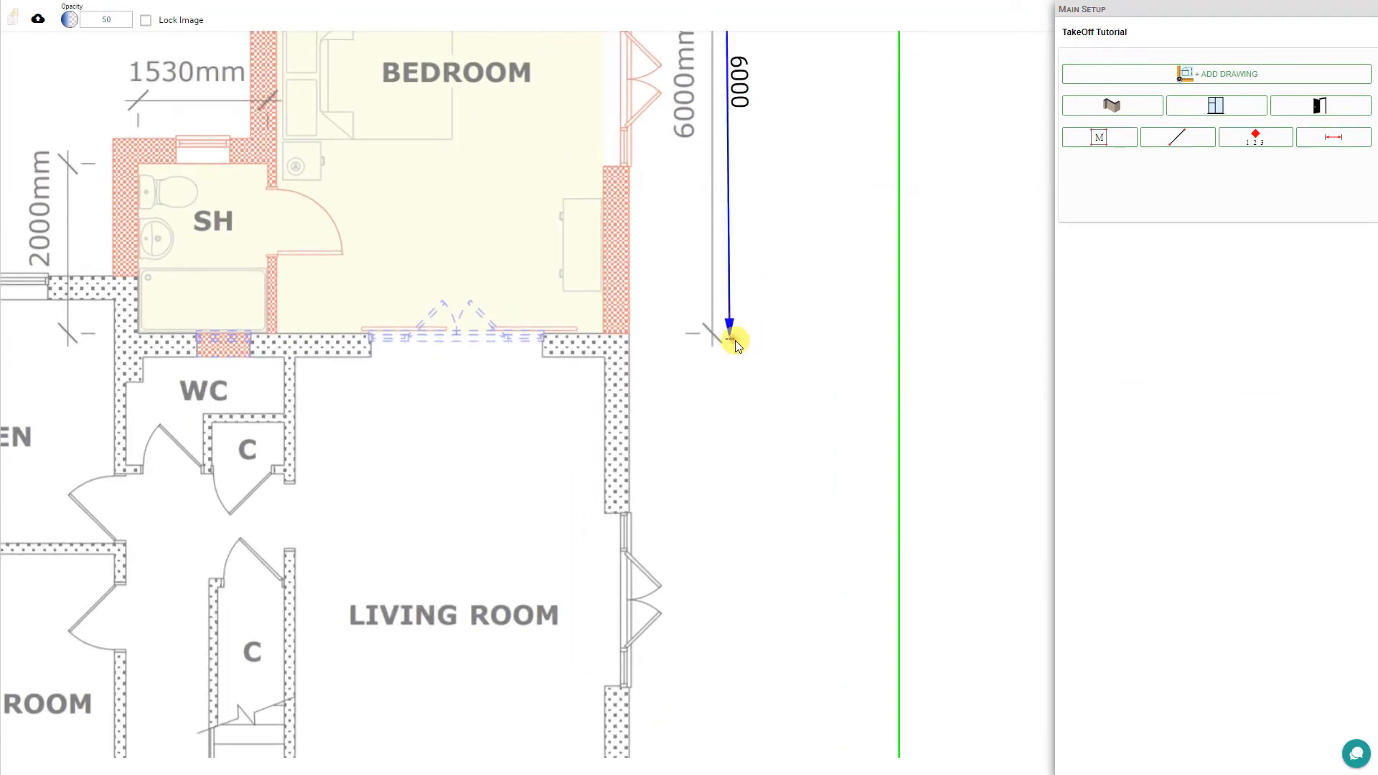
drag(735, 340, 707, 334)
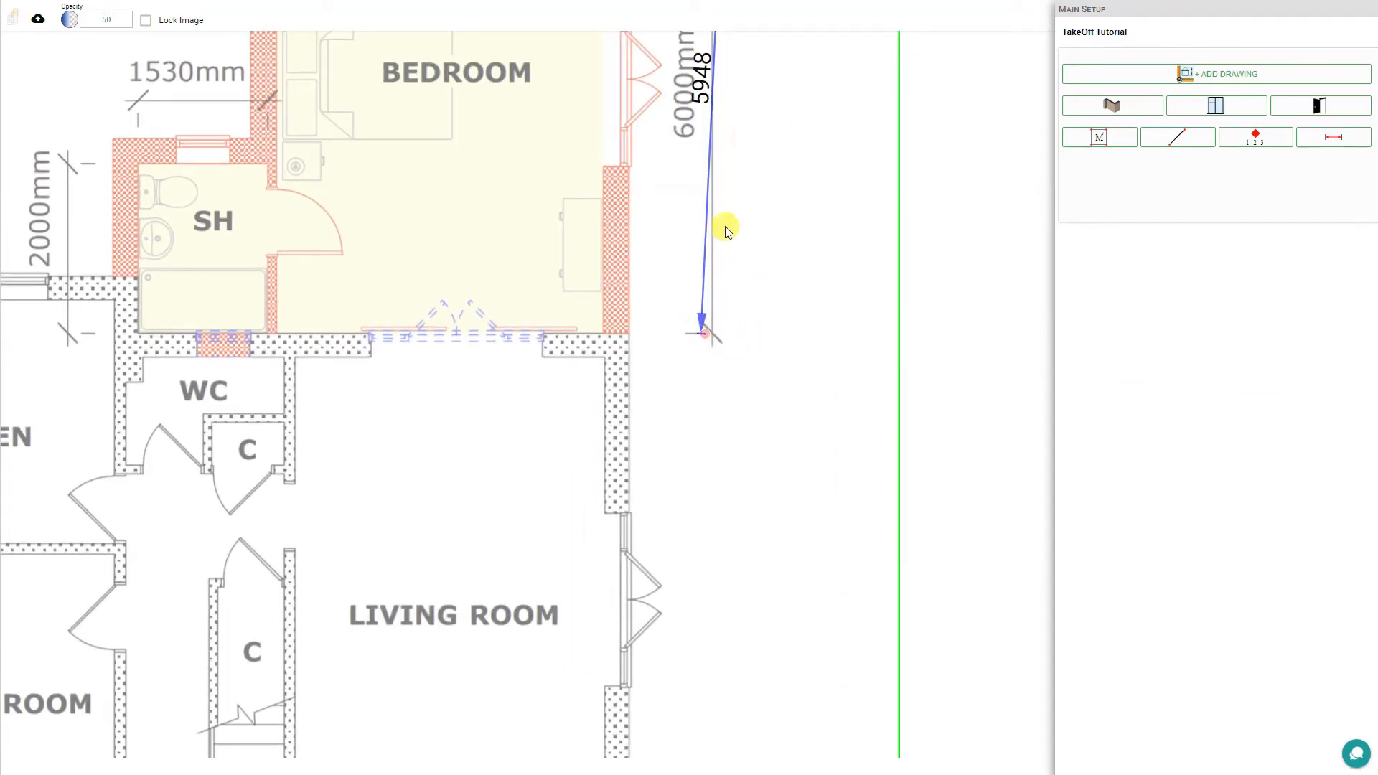
drag(764, 129, 694, 524)
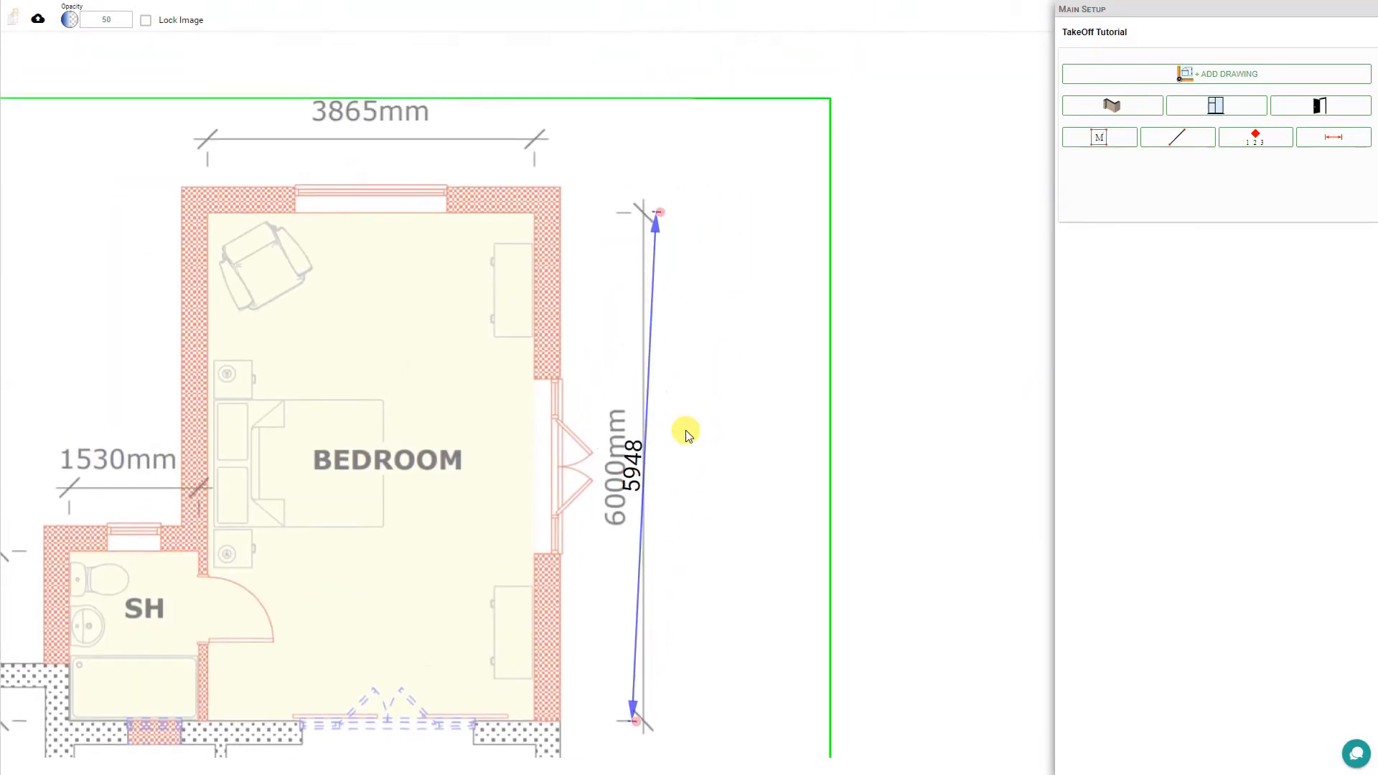
drag(655, 209, 637, 214)
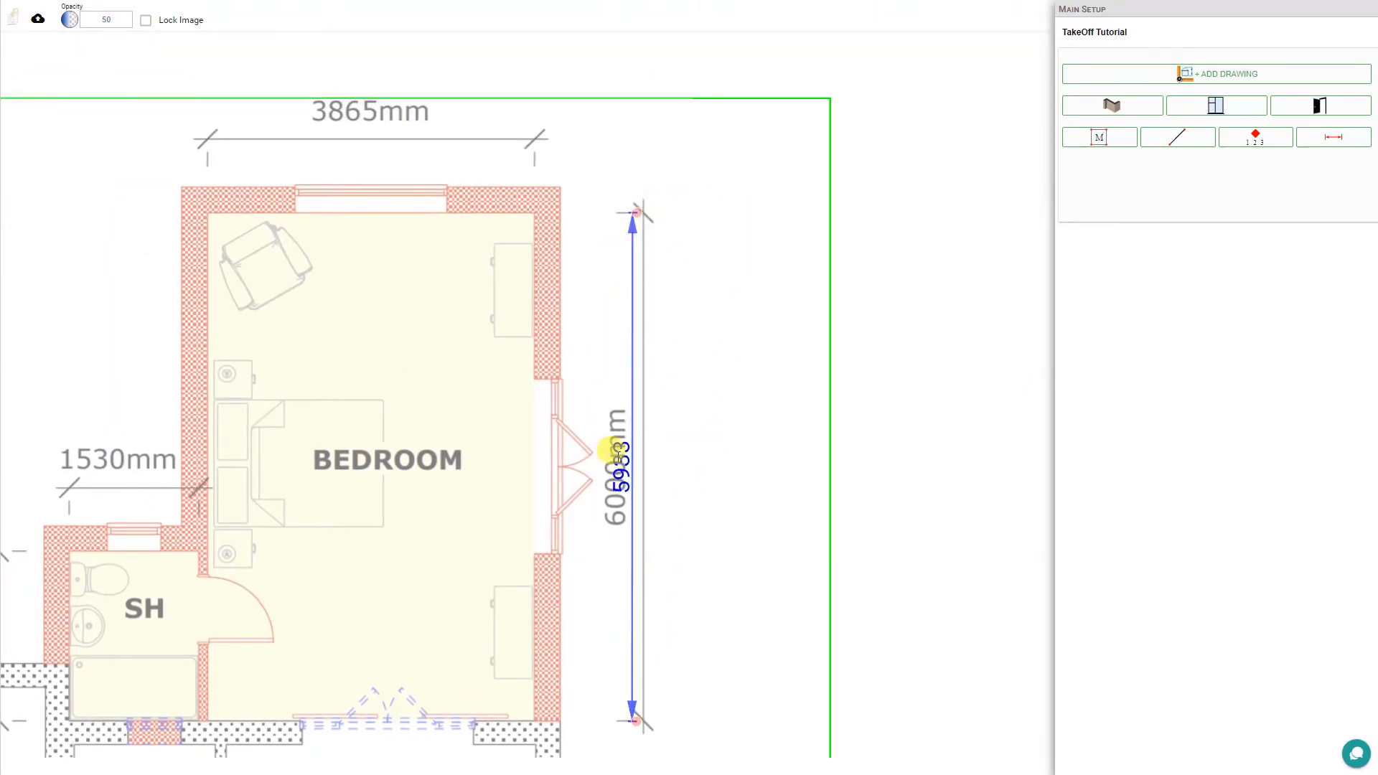
double_click(622, 467)
text(6000)
key(Return)
Step: Lock the scaled ground floor plan image in place
scroll(693, 511, down, 5)
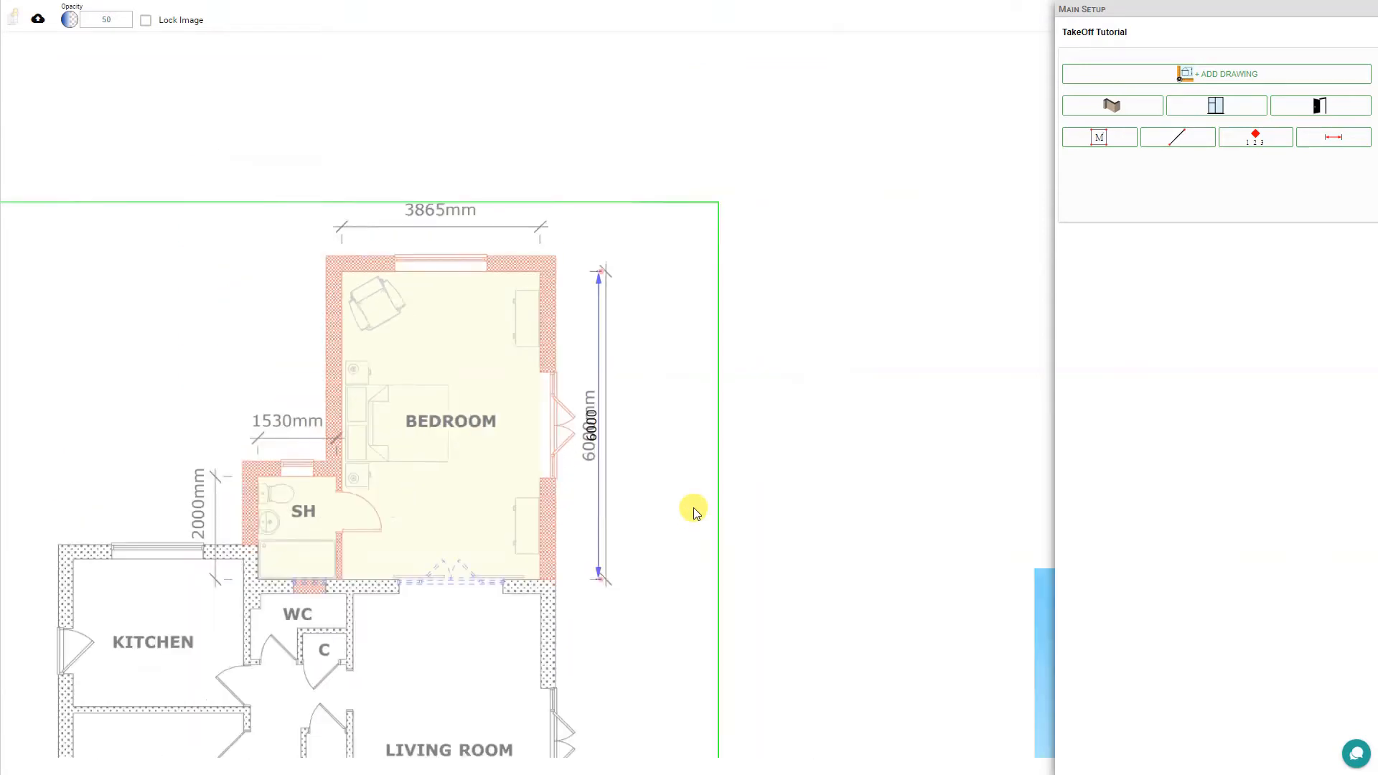
click(145, 20)
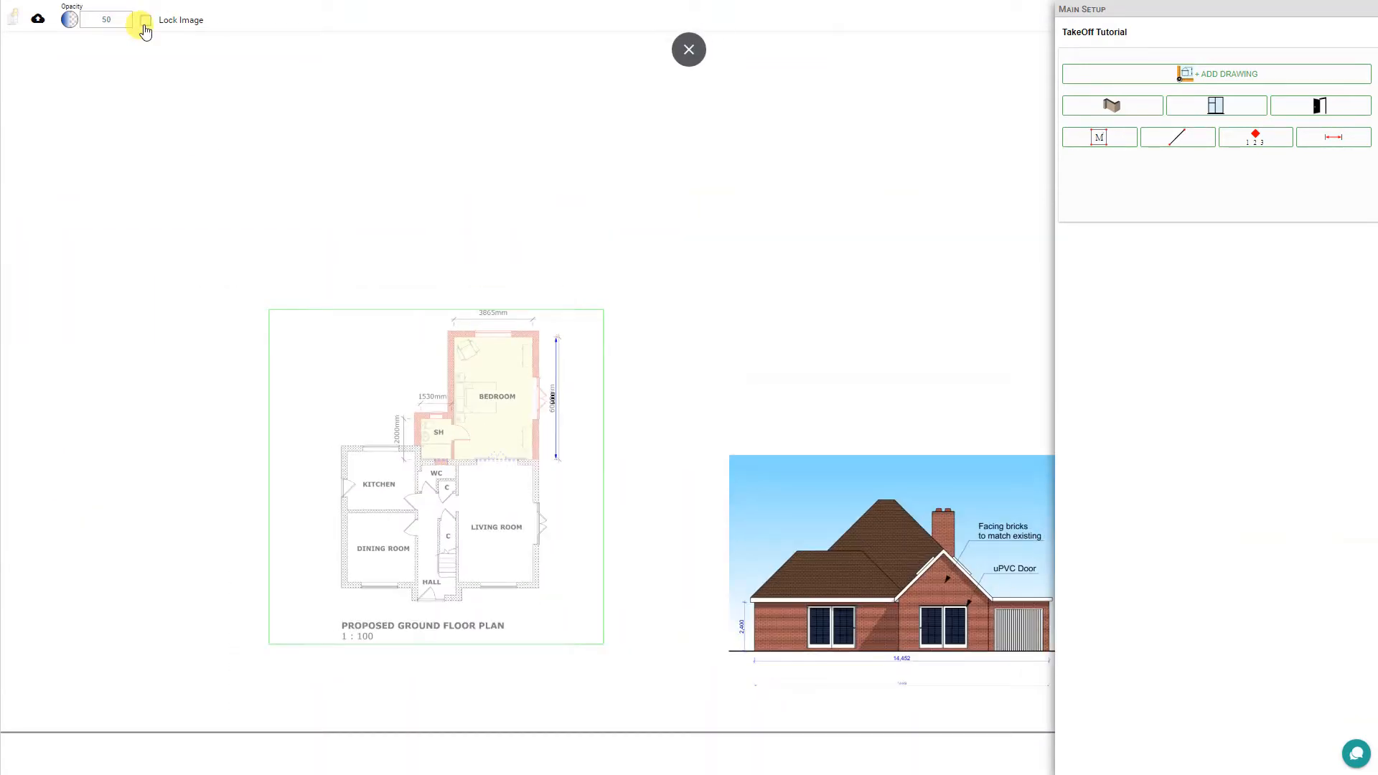
scroll(545, 466, down, 1)
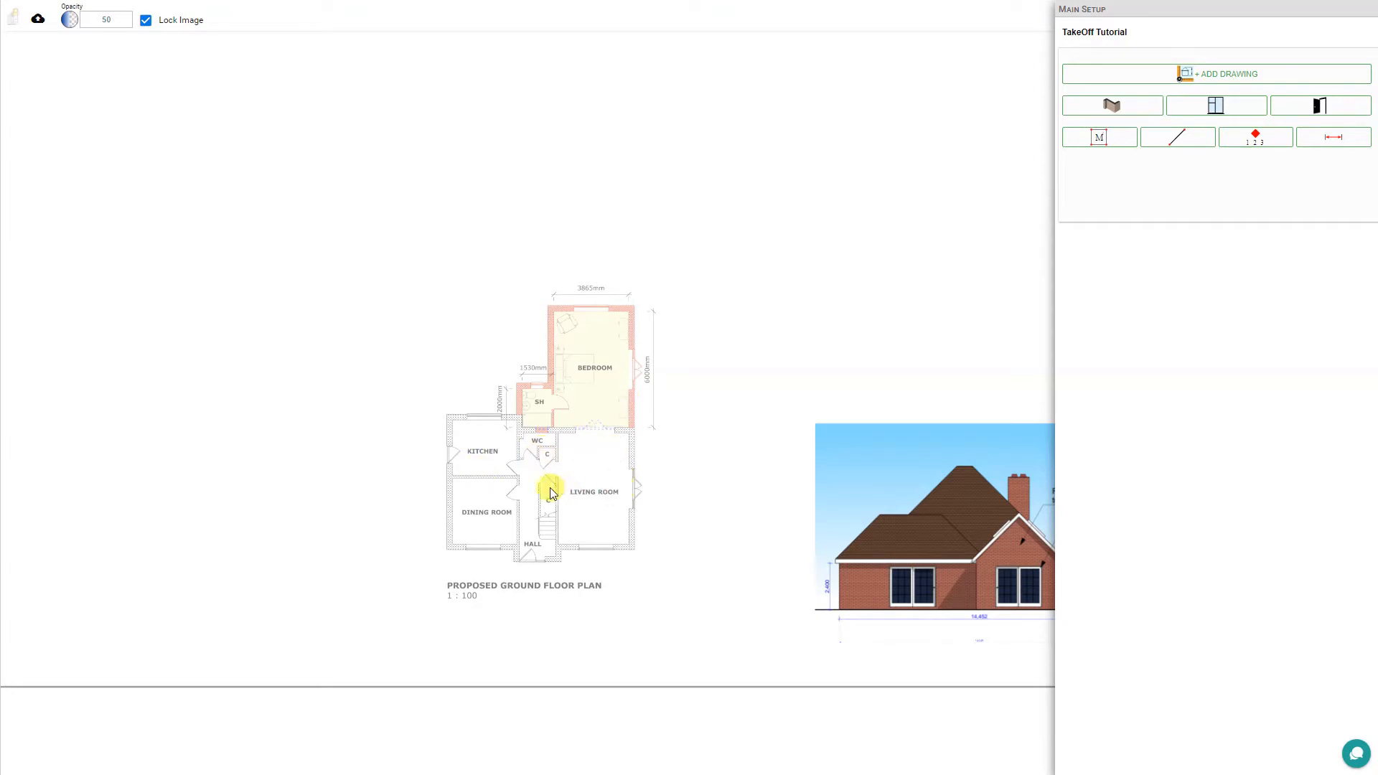
scroll(636, 477, up, 1)
drag(637, 477, 552, 420)
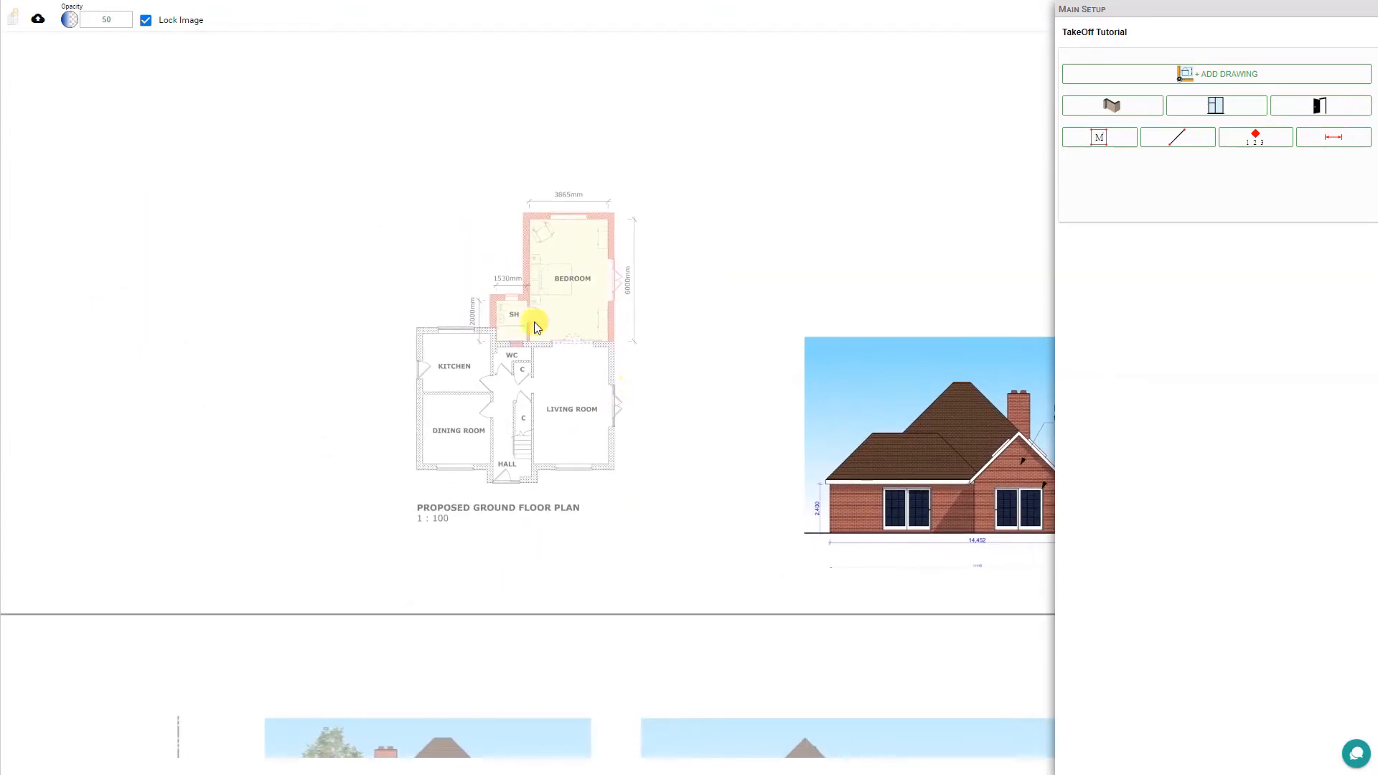
Step: Set the ground floor plan's opacity to 59
click(105, 21)
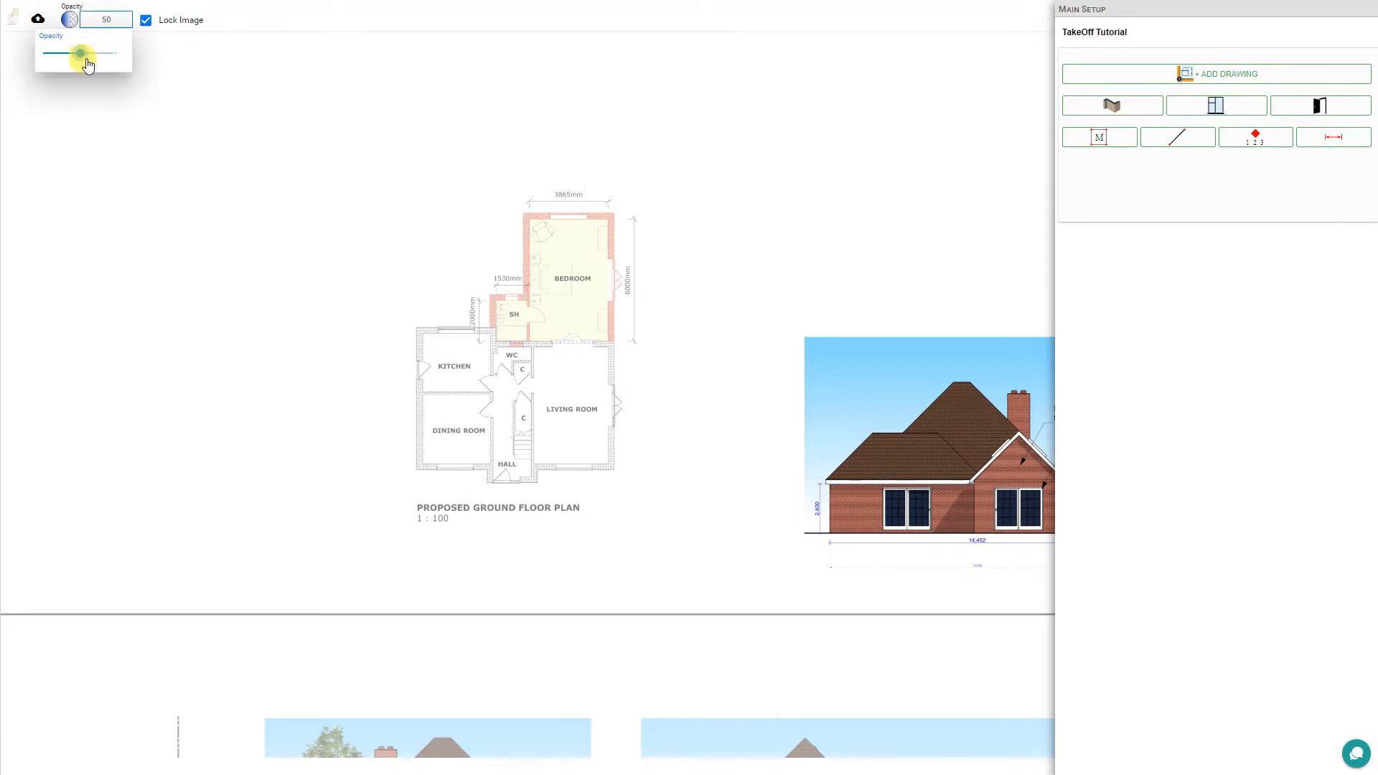
mouse_move(83, 52)
mouse_down()
mouse_move(114, 54)
mouse_move(87, 53)
mouse_up()
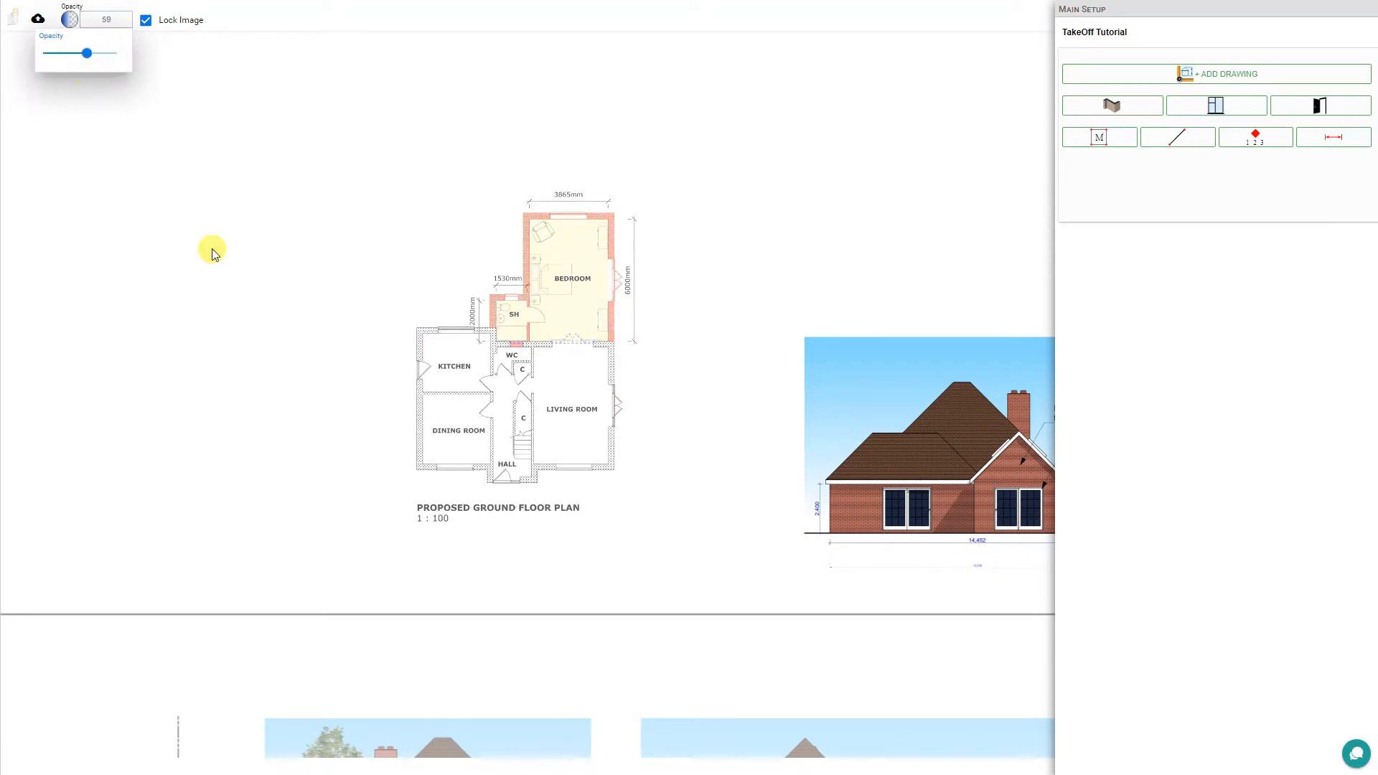
scroll(511, 346, up, 3)
scroll(512, 345, up, 2)
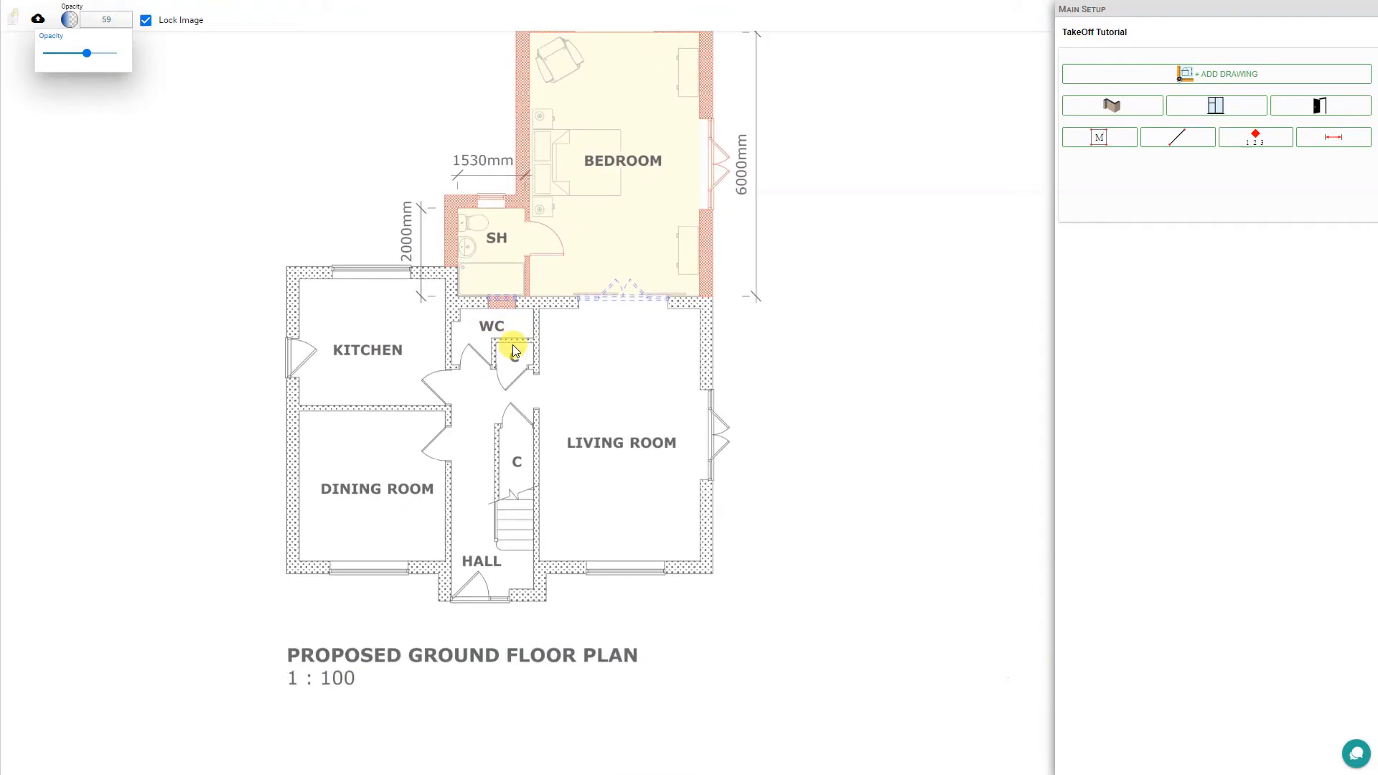
drag(523, 268, 568, 334)
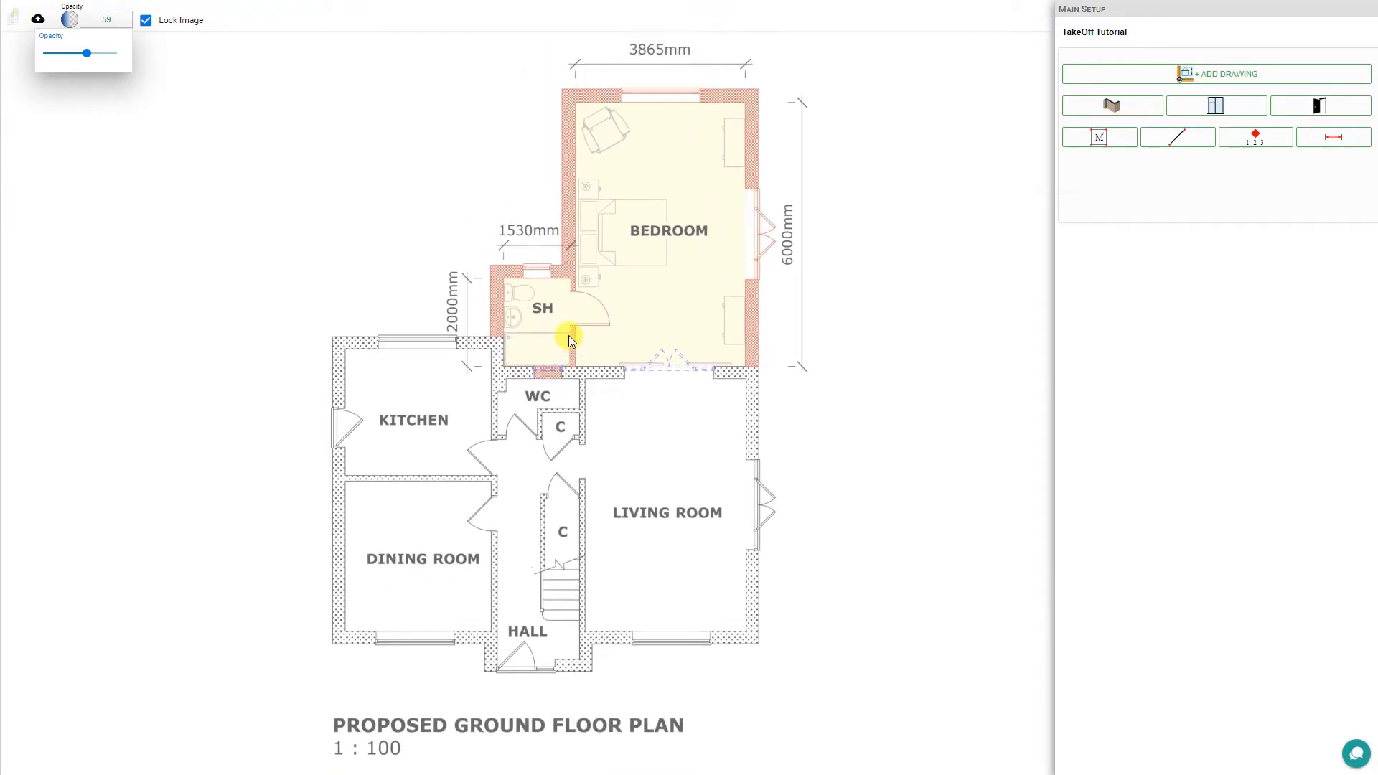
Step: Draw a single straight brick wall about 3212 mm long, 200 thick and 2400 high, in the blank area beside the plan
click(1105, 109)
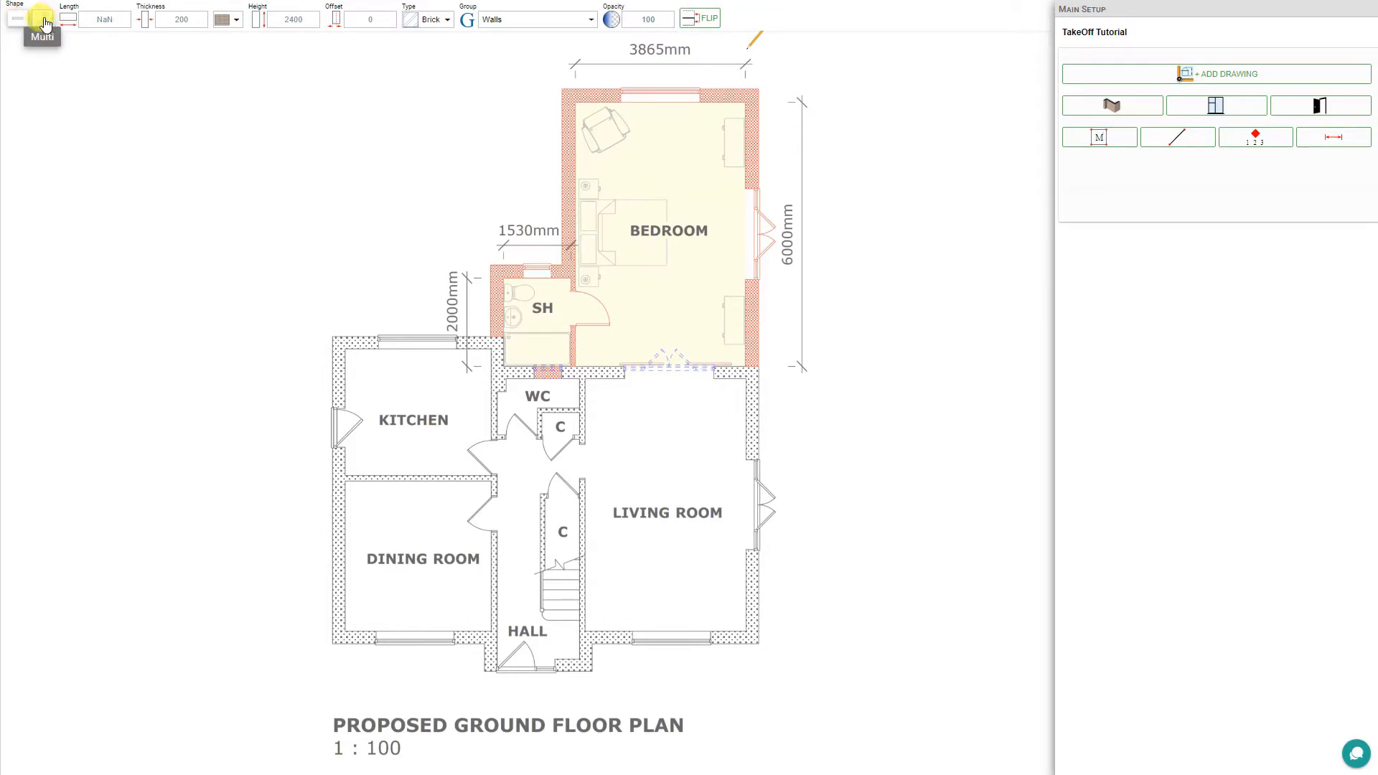
click(45, 22)
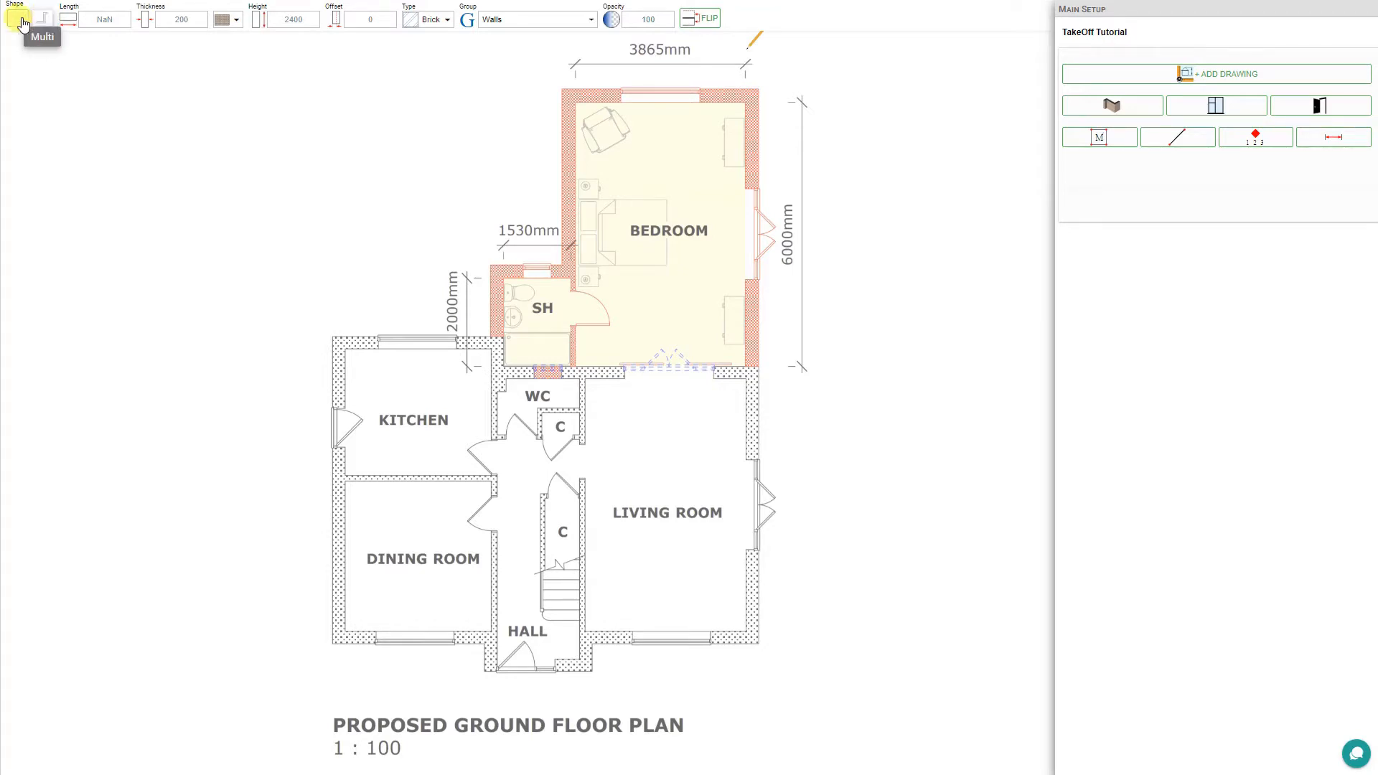
click(81, 136)
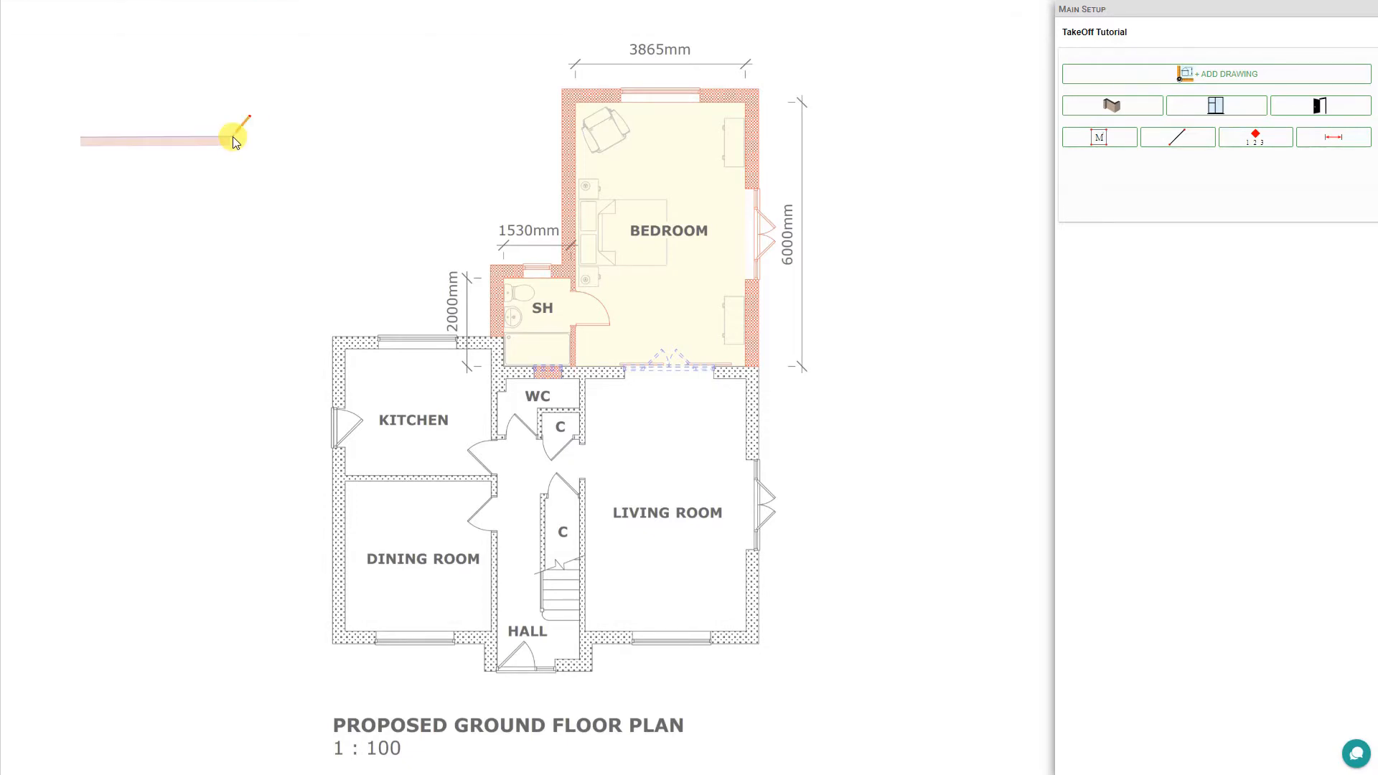
click(222, 136)
Step: Draw a continuous four-segment brick wall with the Multi shape below the single wall and end the wall command
click(43, 23)
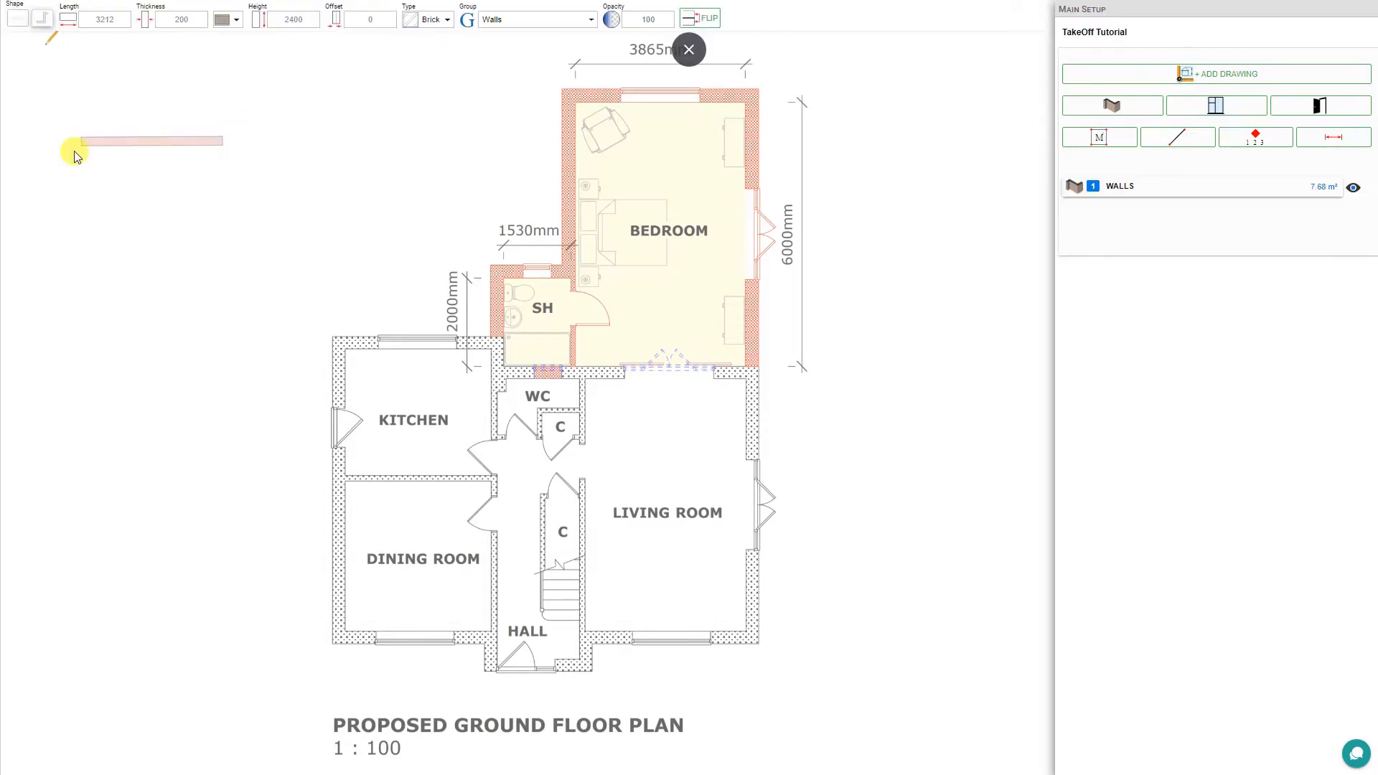
click(81, 201)
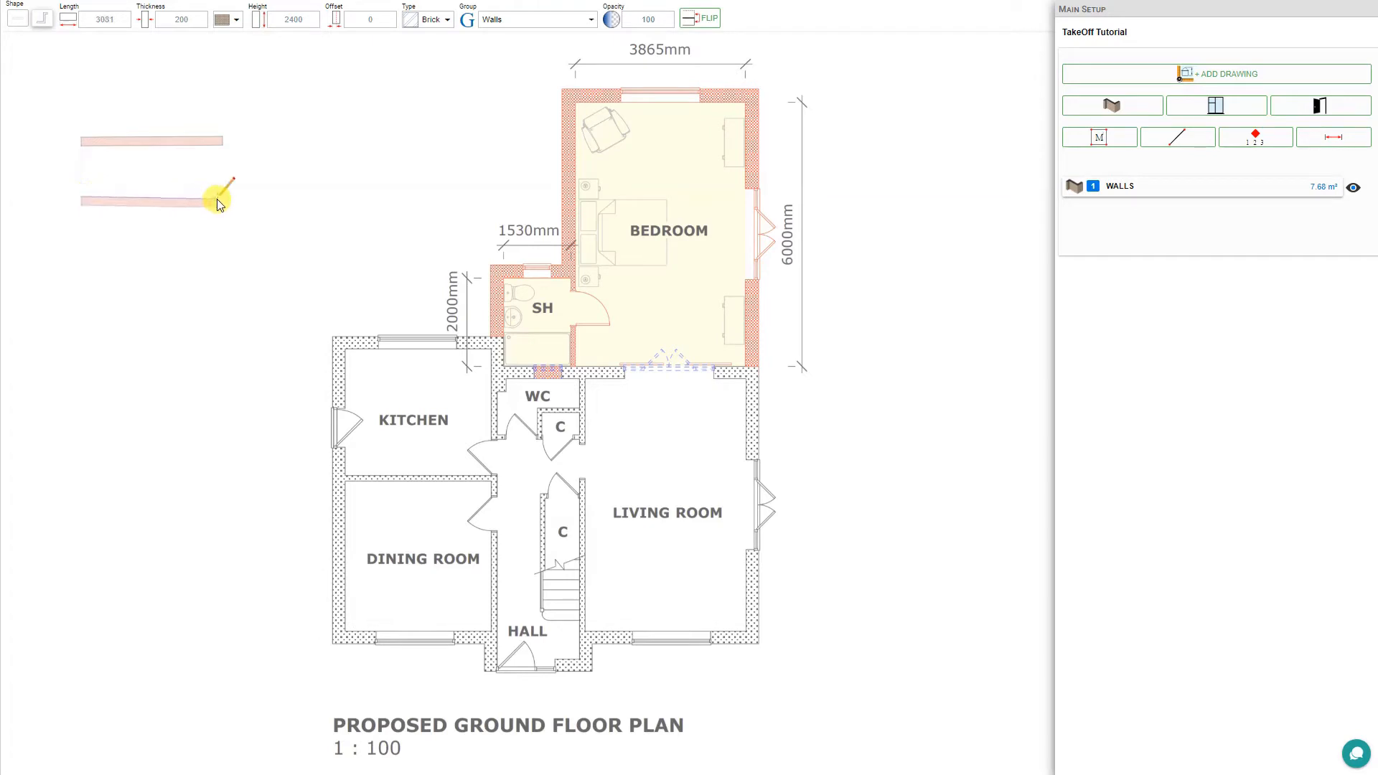
click(213, 201)
click(213, 272)
click(103, 273)
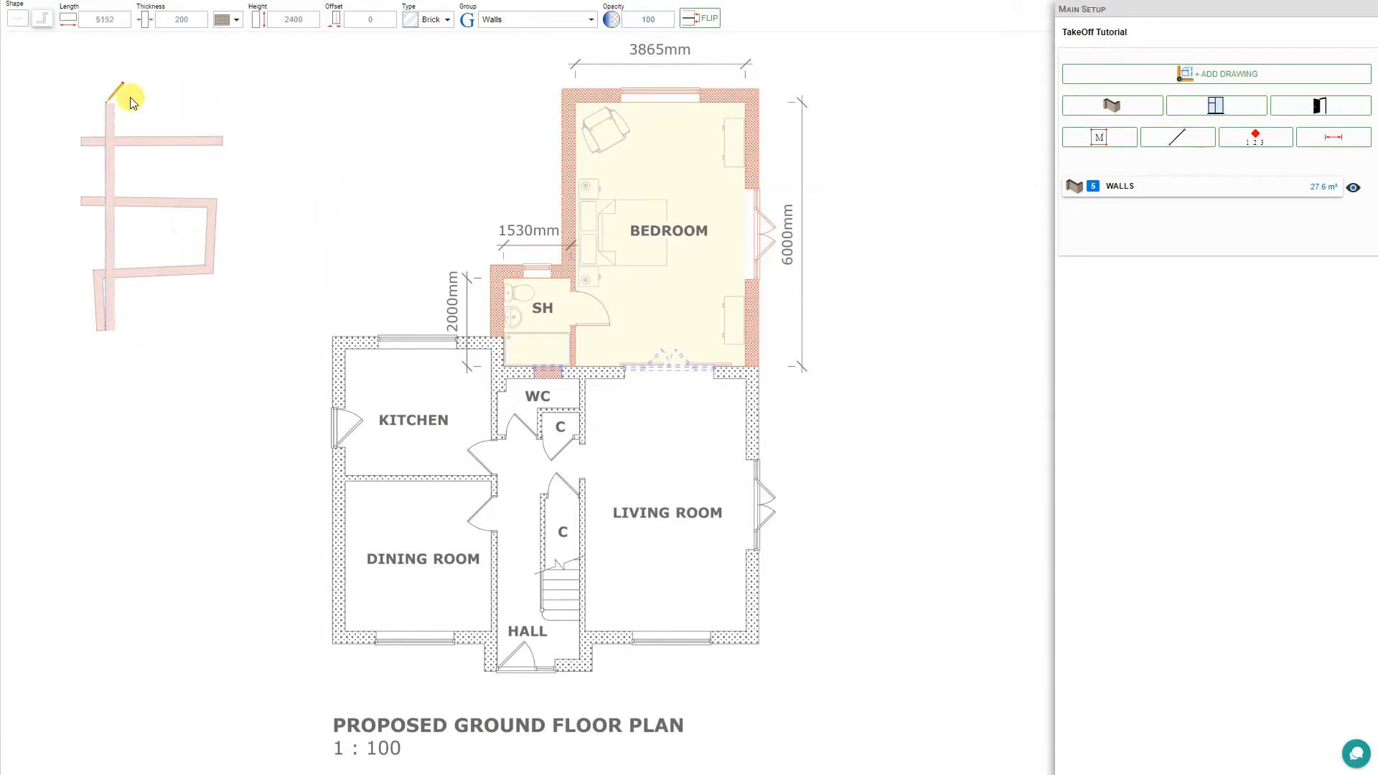
key(Escape)
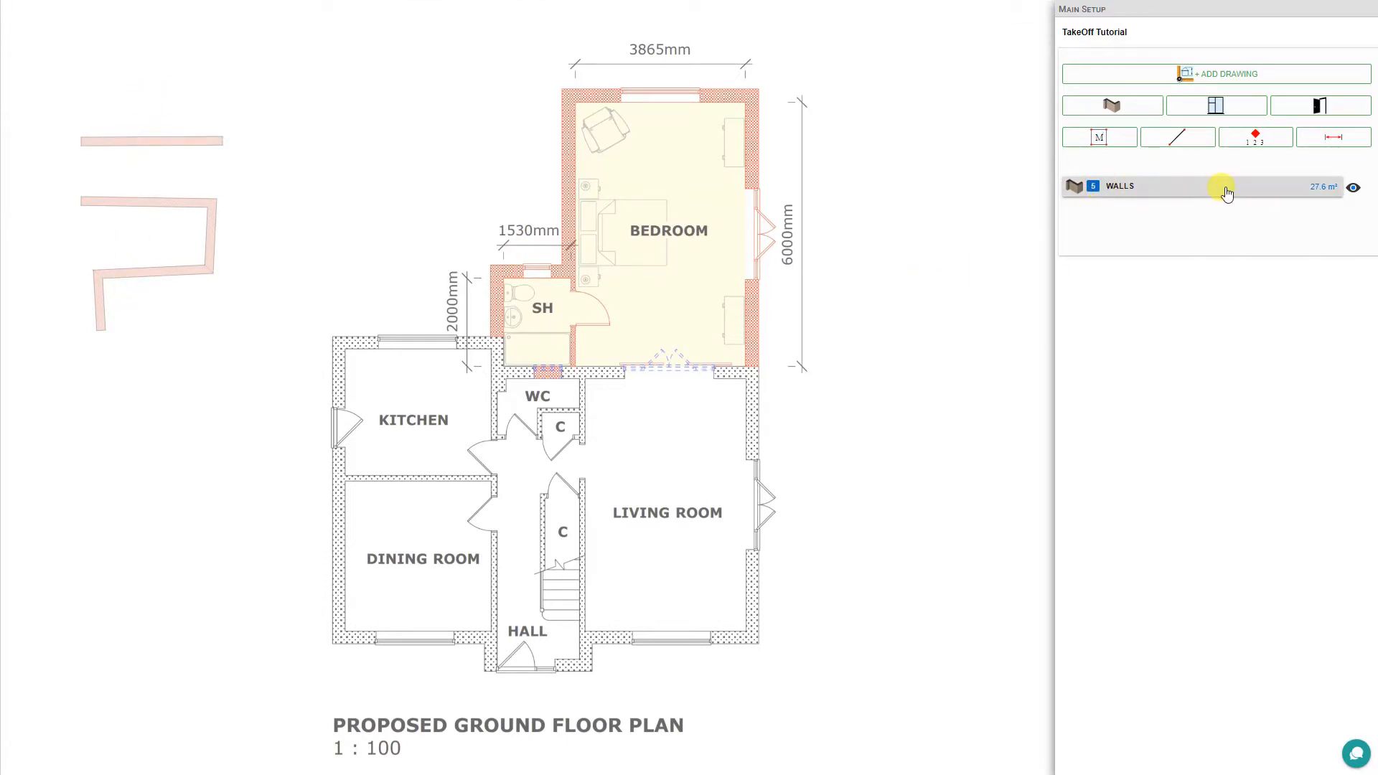
Step: Delete the single straight wall and the short vertical segment joining the two horizontal runs of the multi-segment wall
click(171, 143)
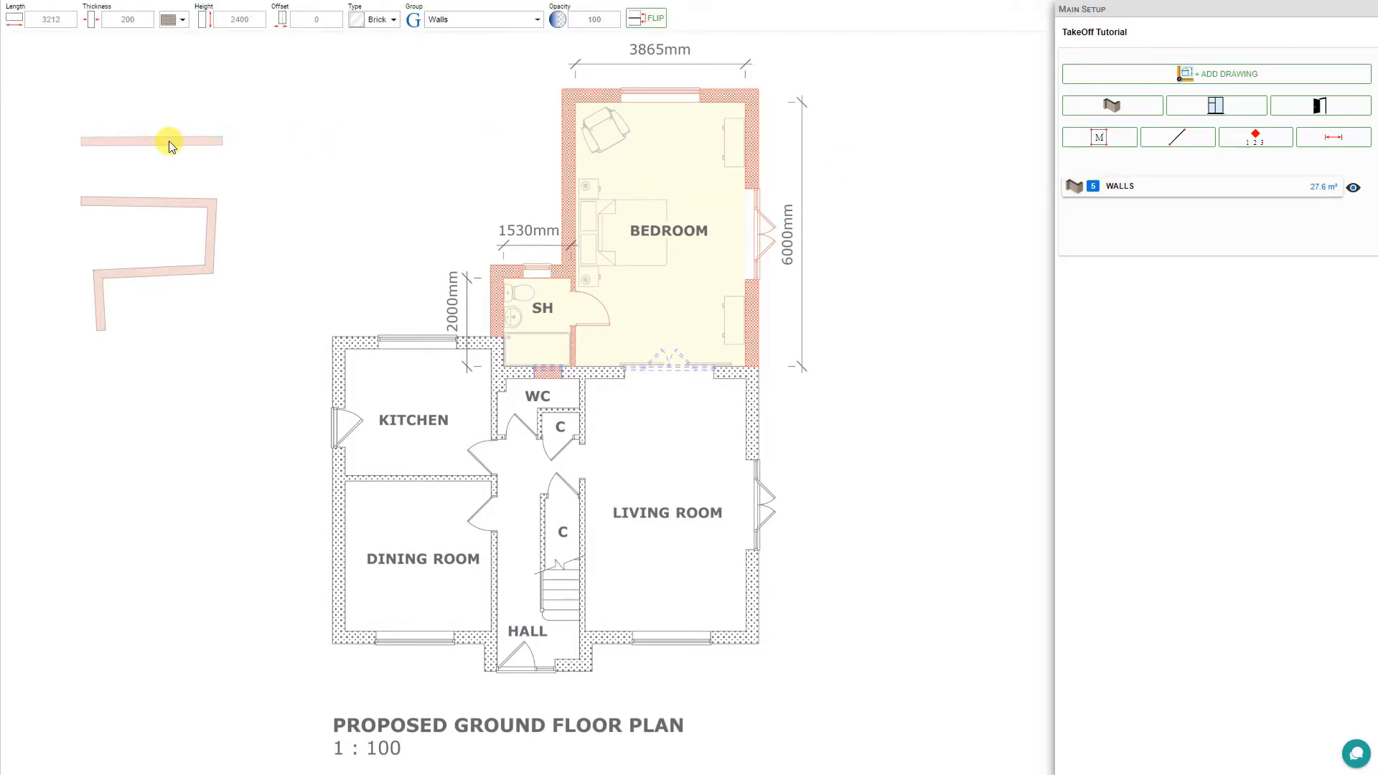
key(Delete)
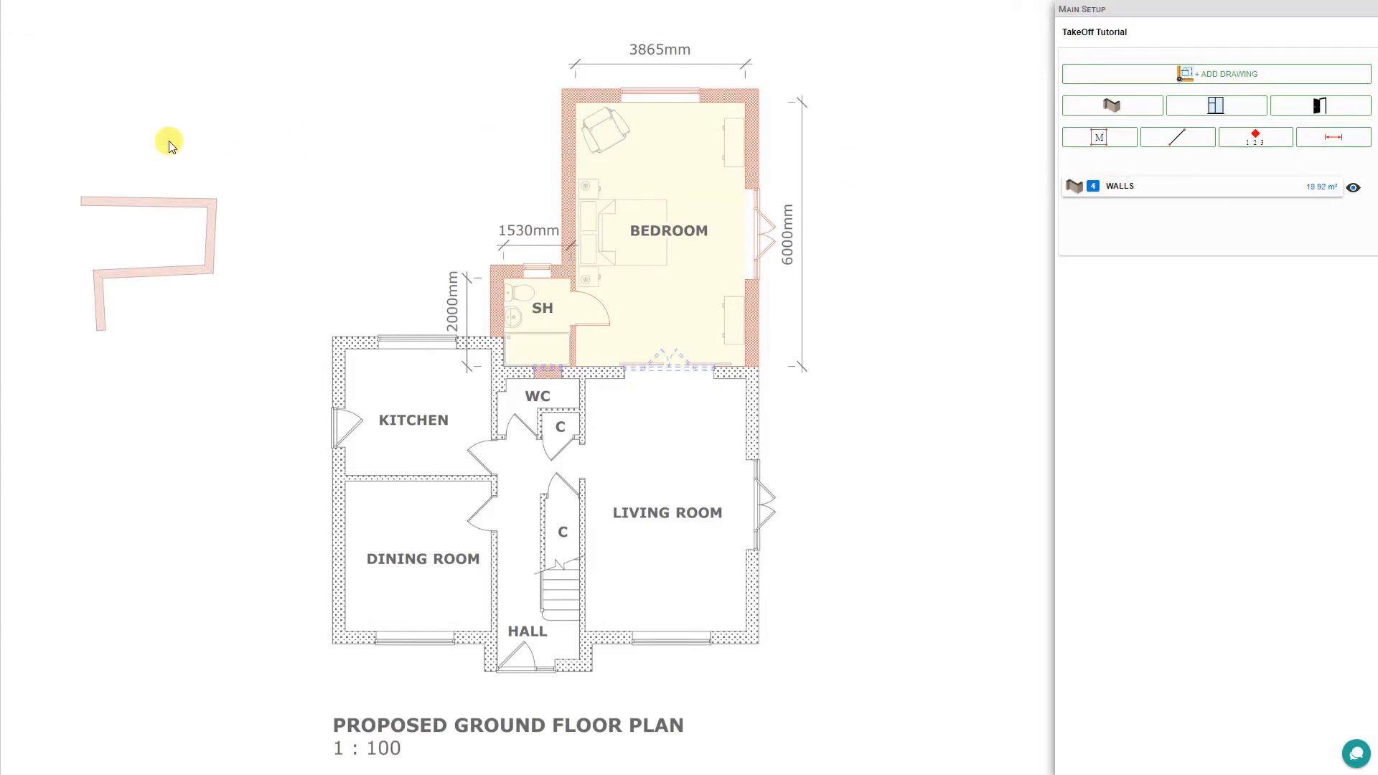
click(211, 234)
key(Delete)
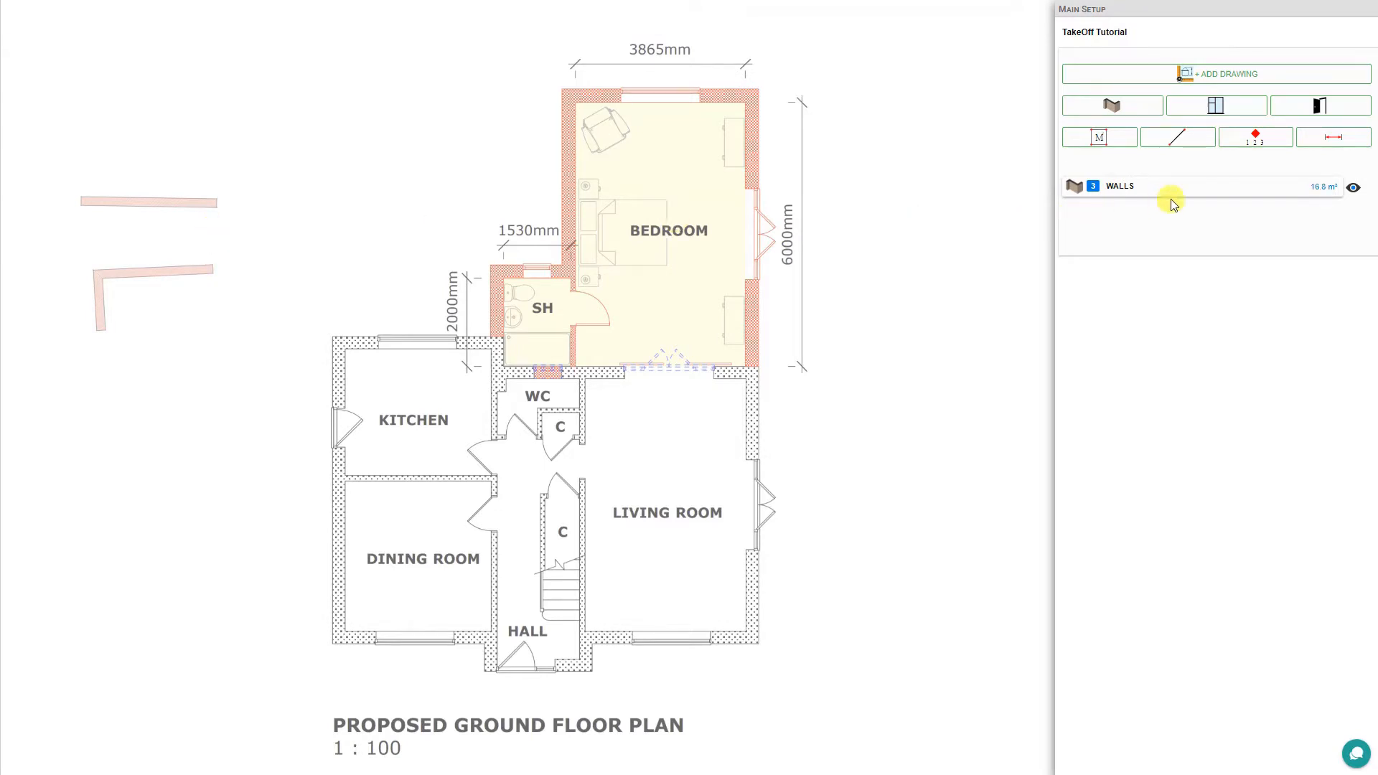
Step: Delete all remaining items in the Walls group
click(1186, 189)
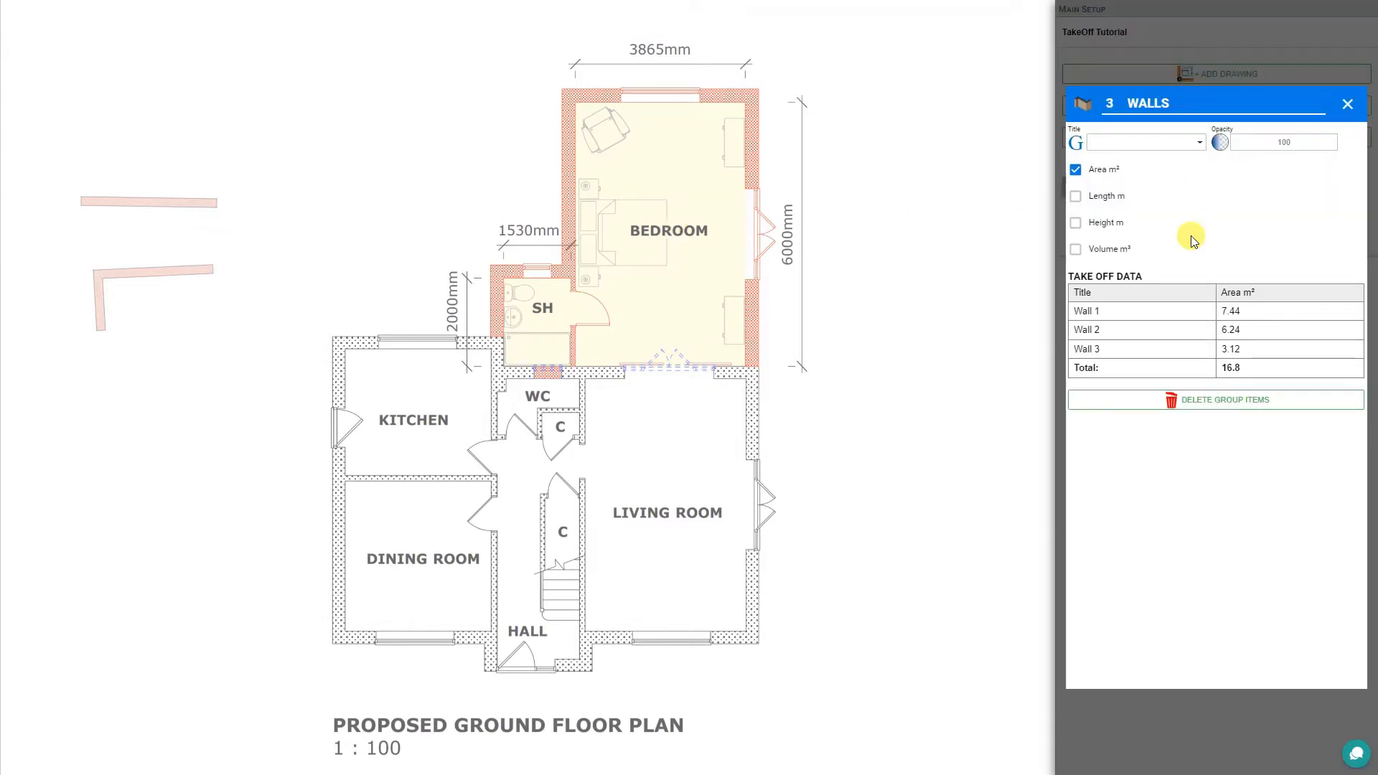
click(1215, 405)
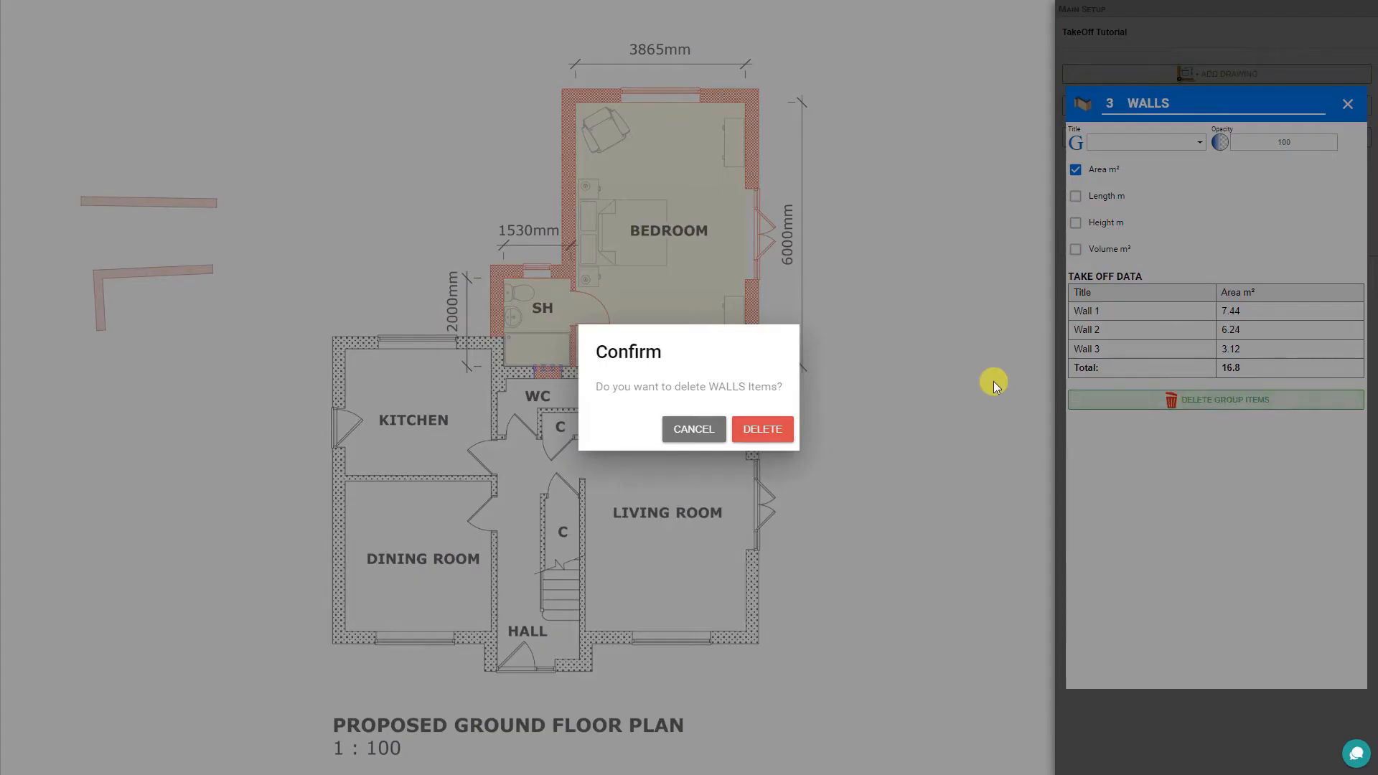
click(763, 431)
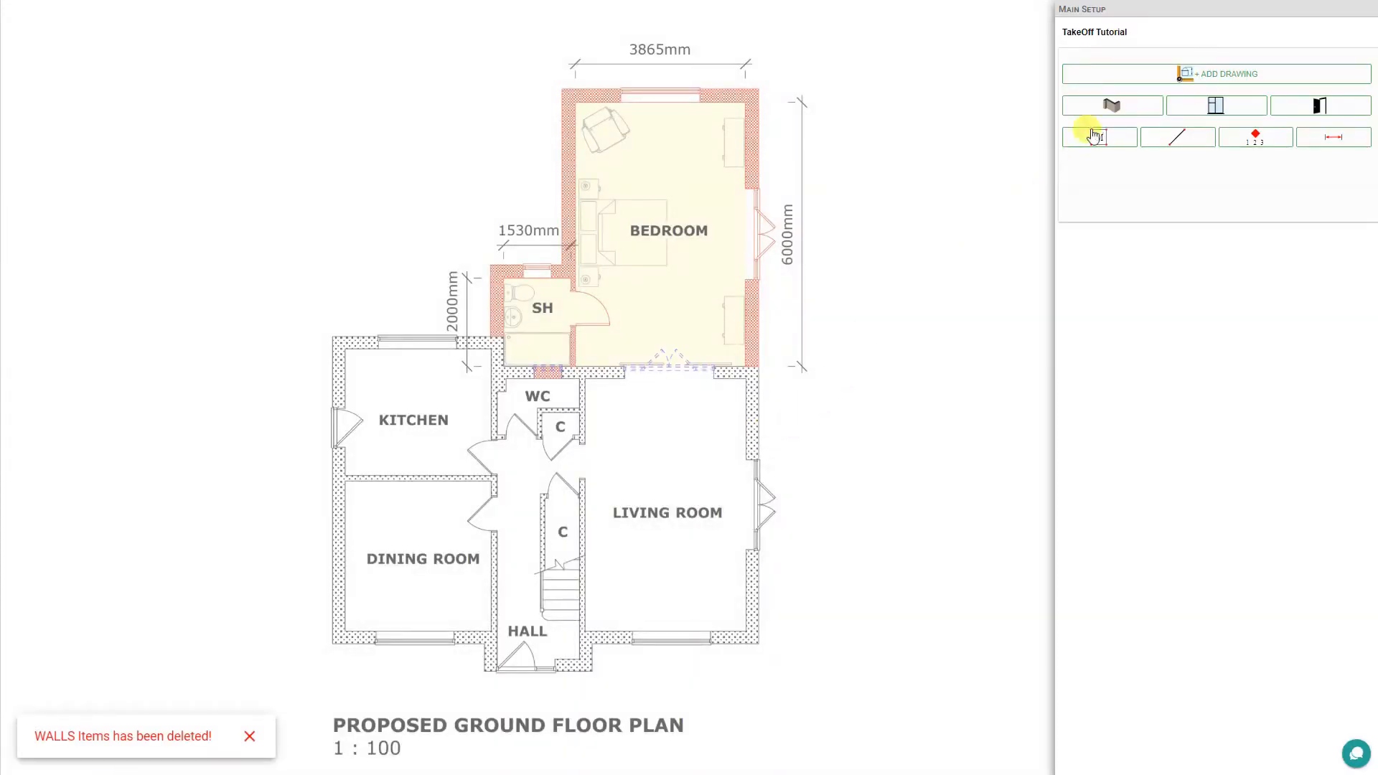
Step: Draw a single straight brick wall about 3538 mm long, 200 thick and 2400 high, in the blank area beside the plan
click(1113, 104)
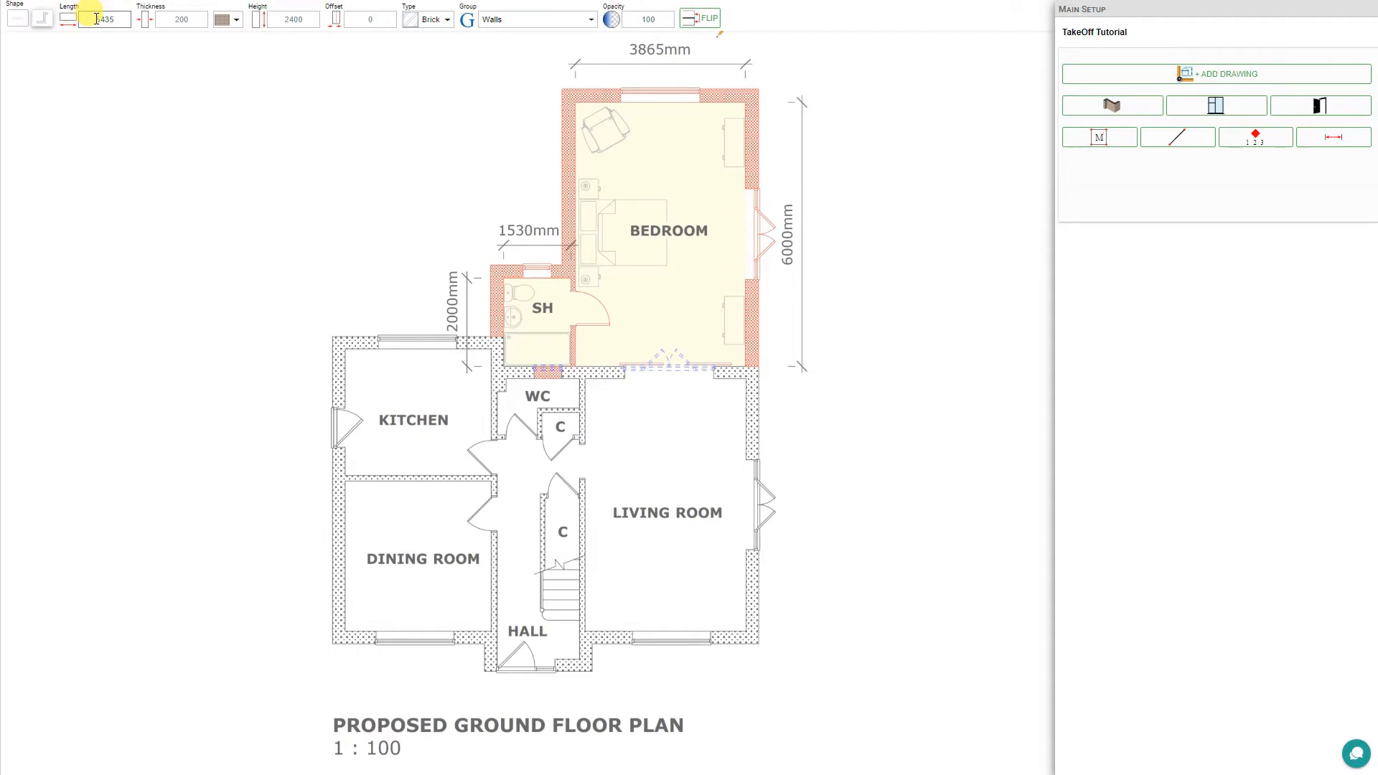
click(180, 20)
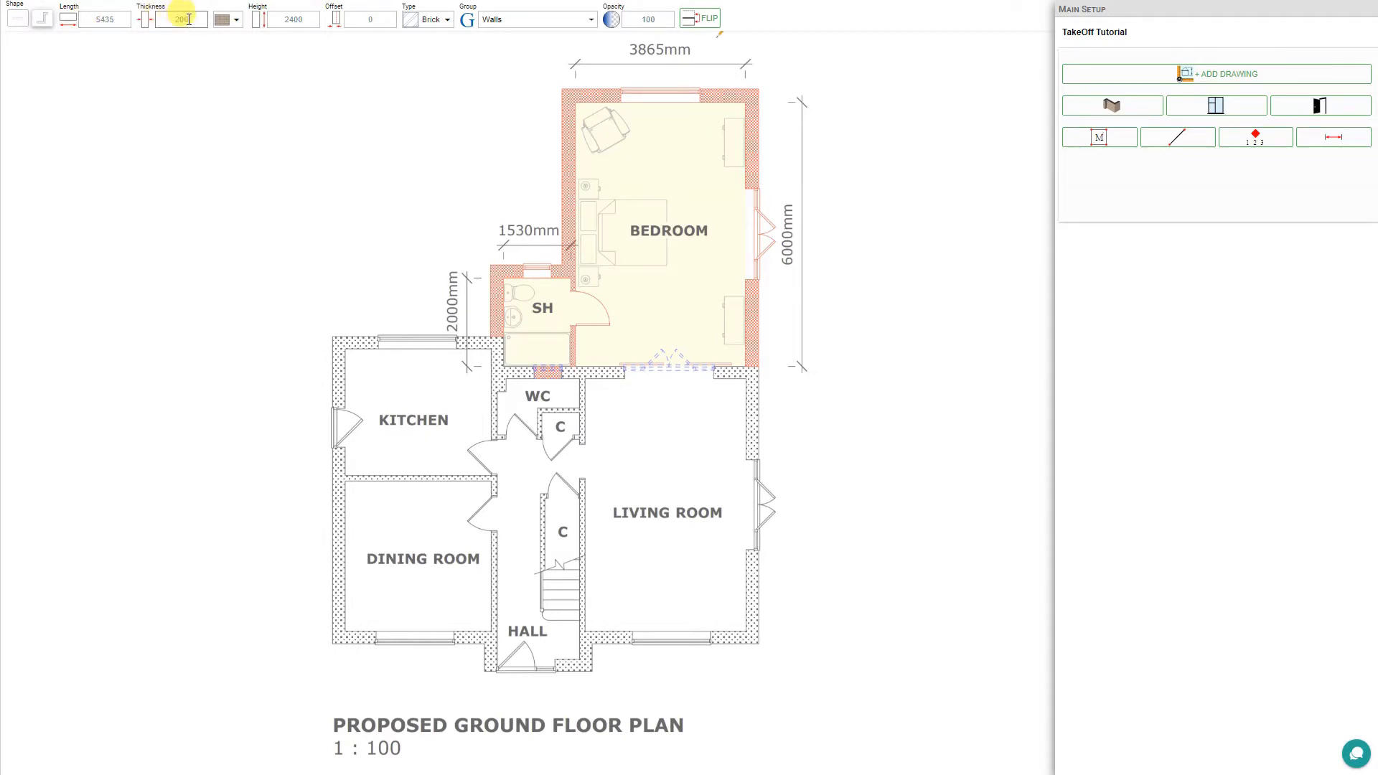
click(301, 20)
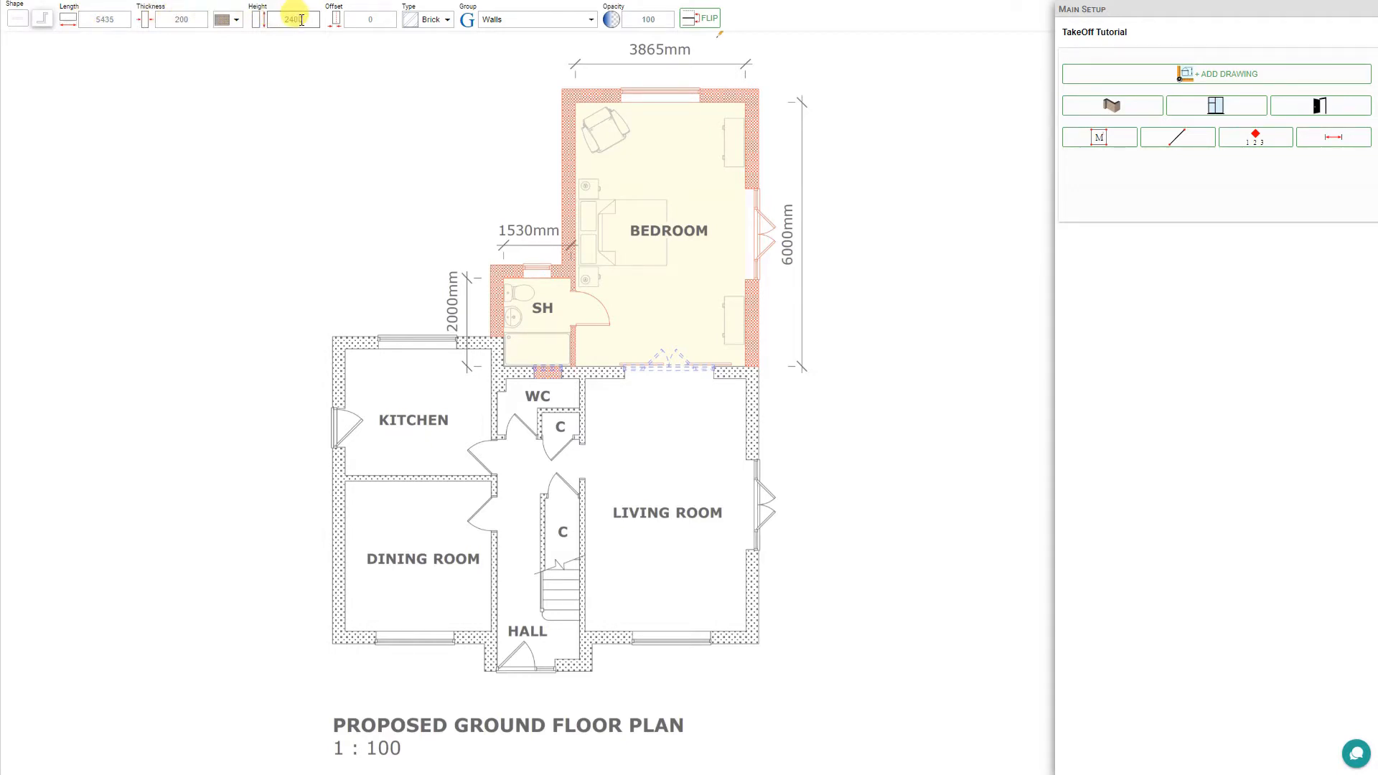
click(370, 21)
click(450, 21)
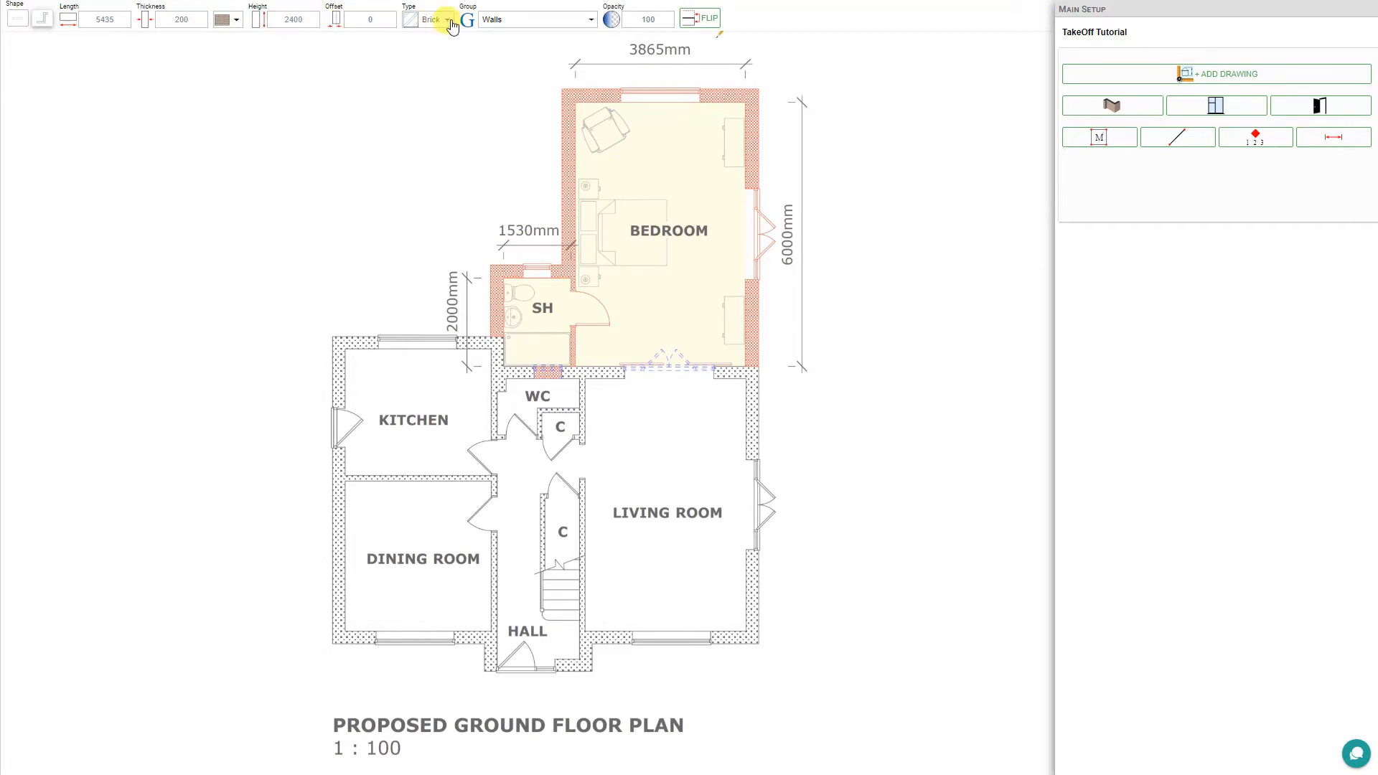
click(450, 22)
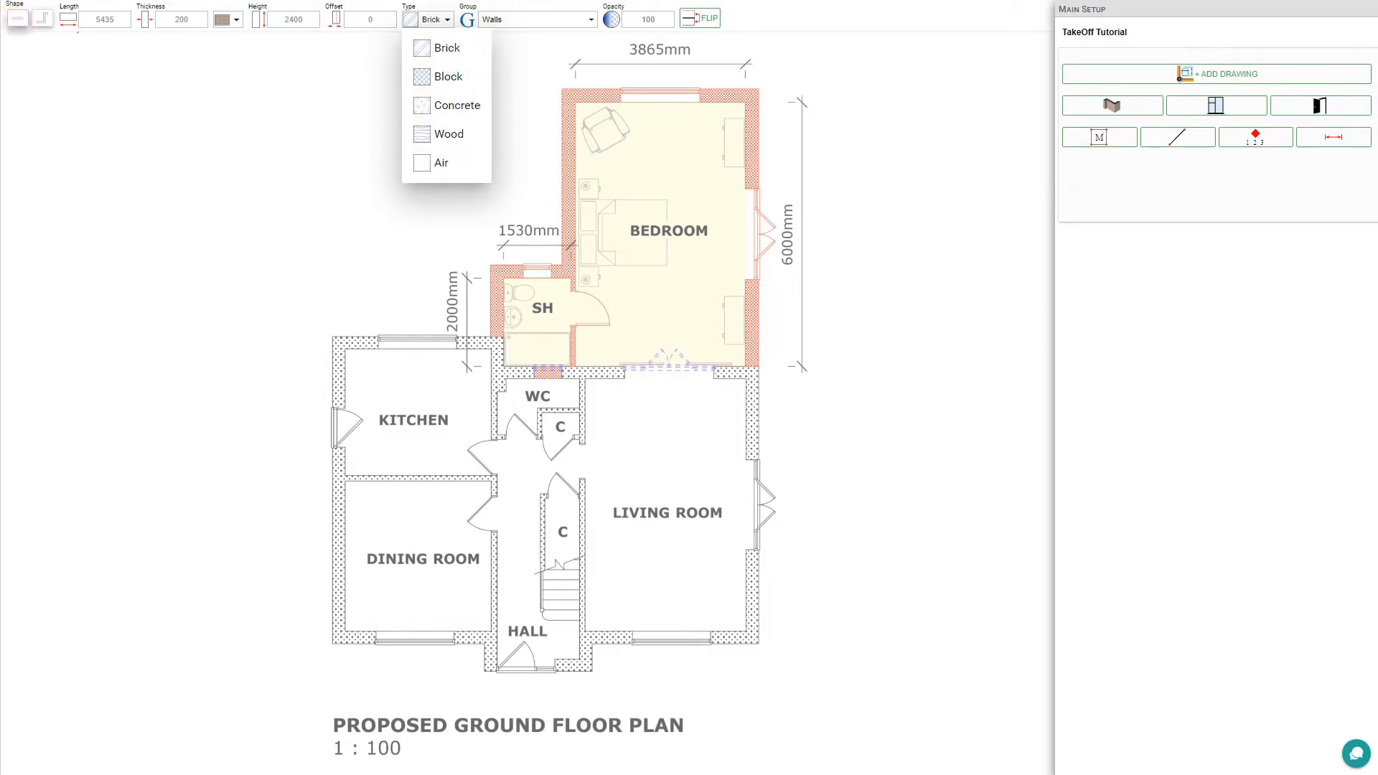
click(16, 20)
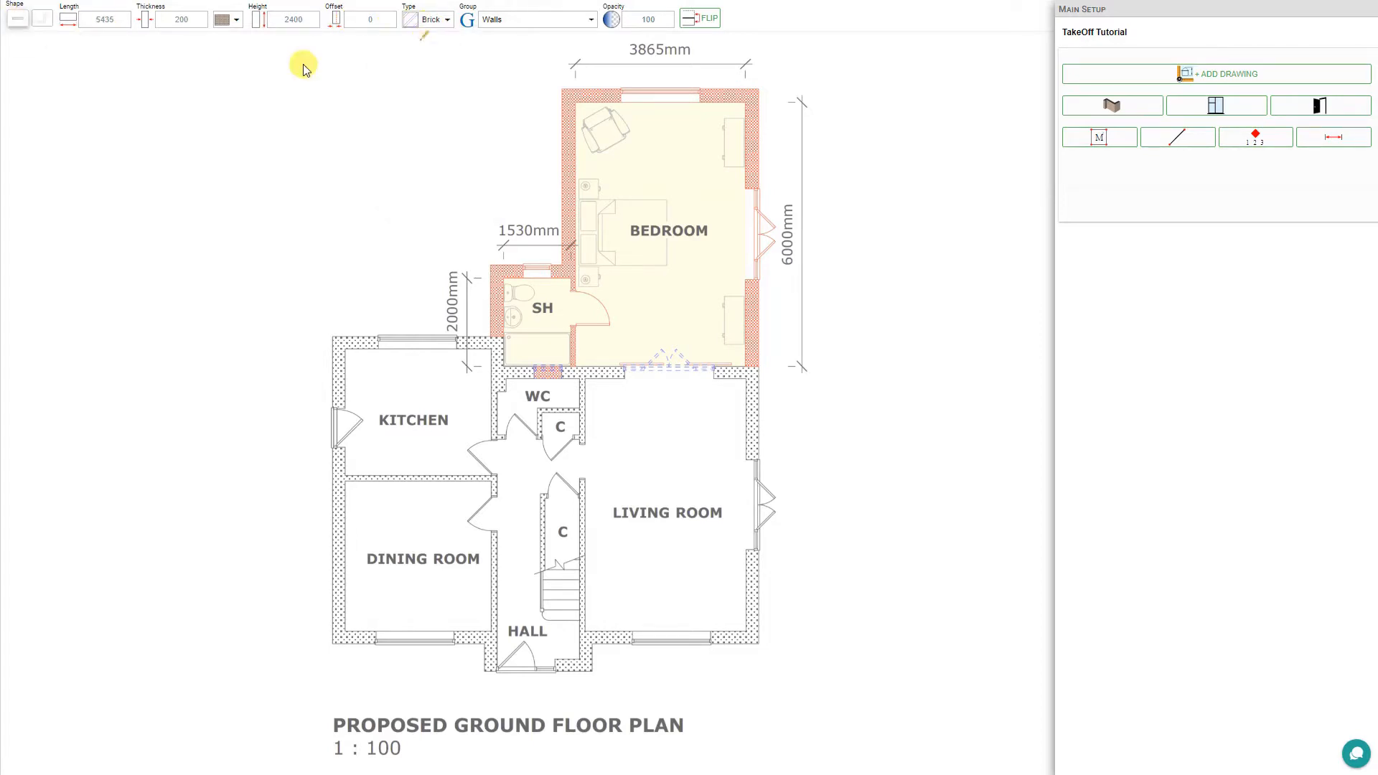
click(106, 90)
click(263, 93)
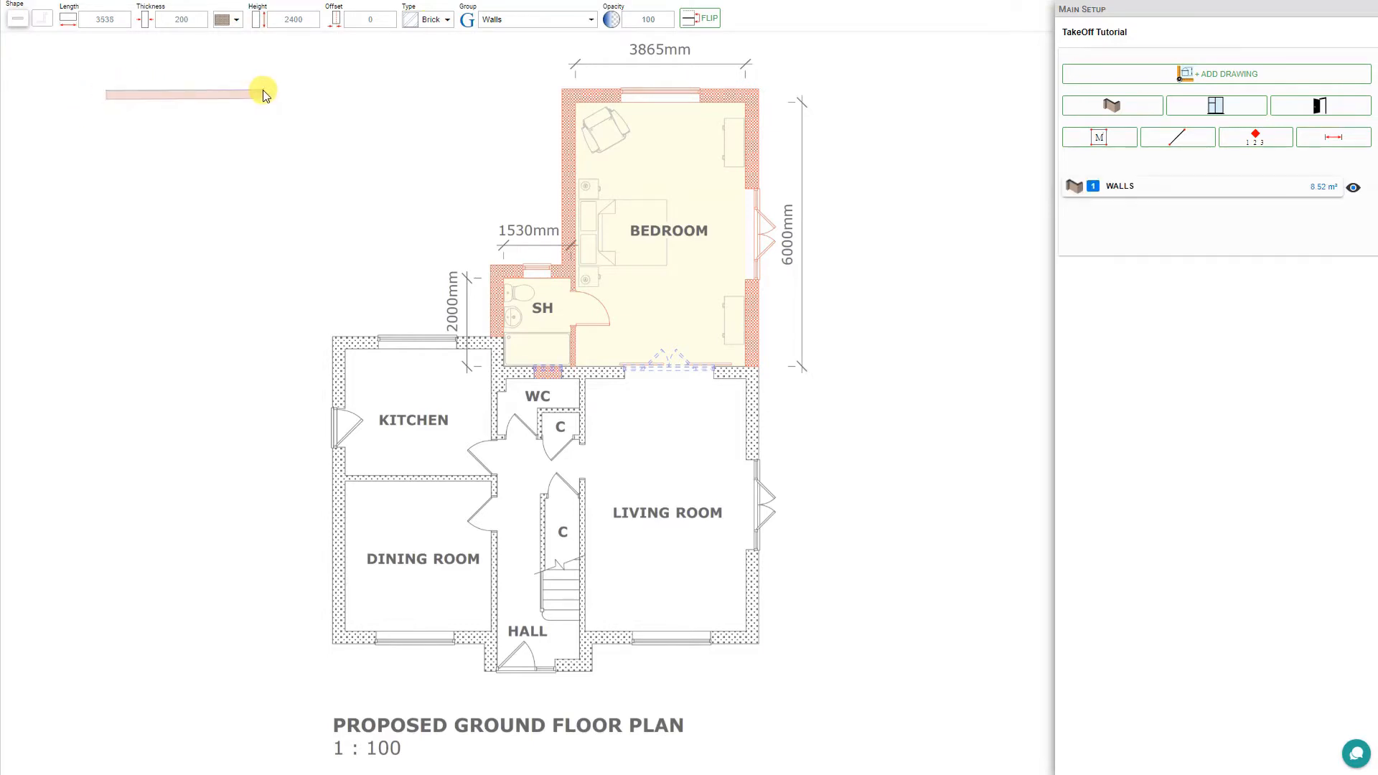
Step: Draw a vertical Block wall about 1549 mm long across the brick wall near its left end
click(443, 20)
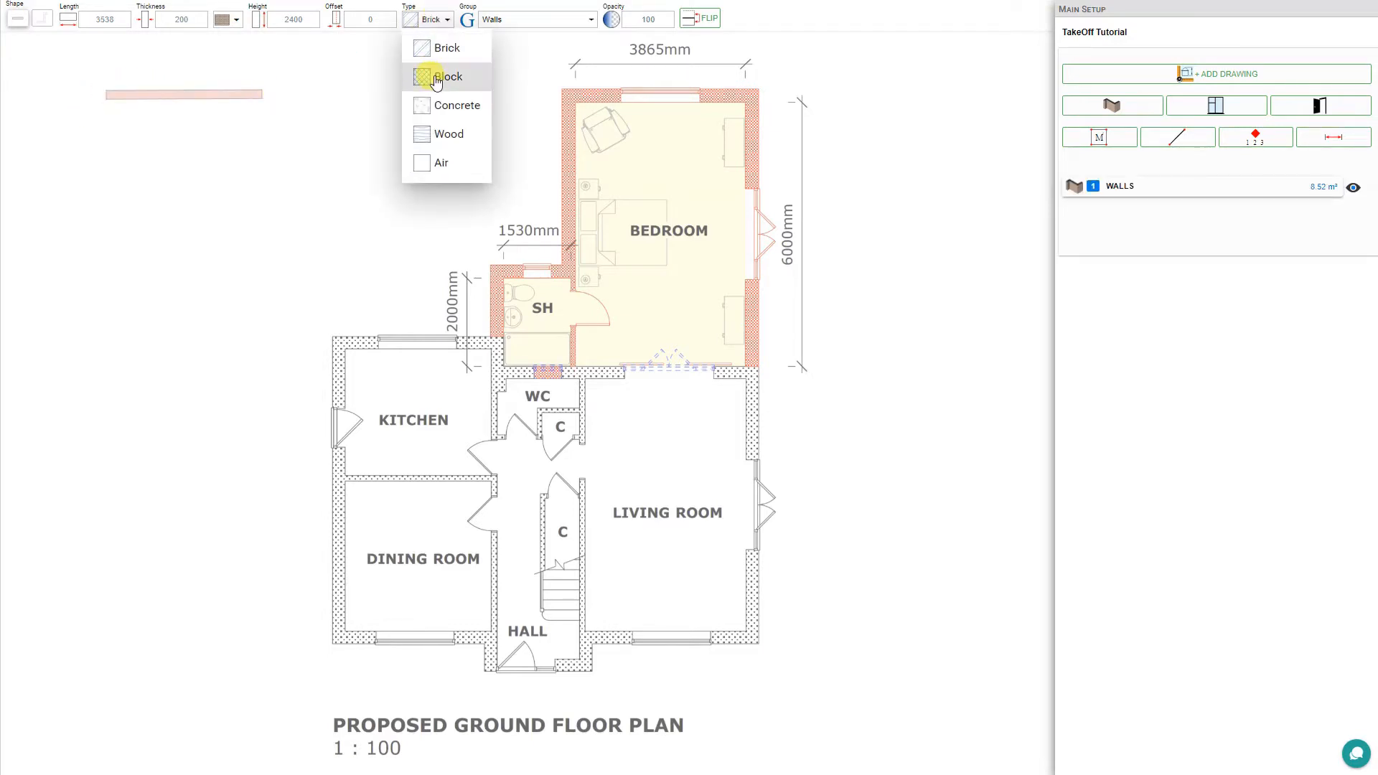
click(434, 79)
click(123, 102)
click(139, 64)
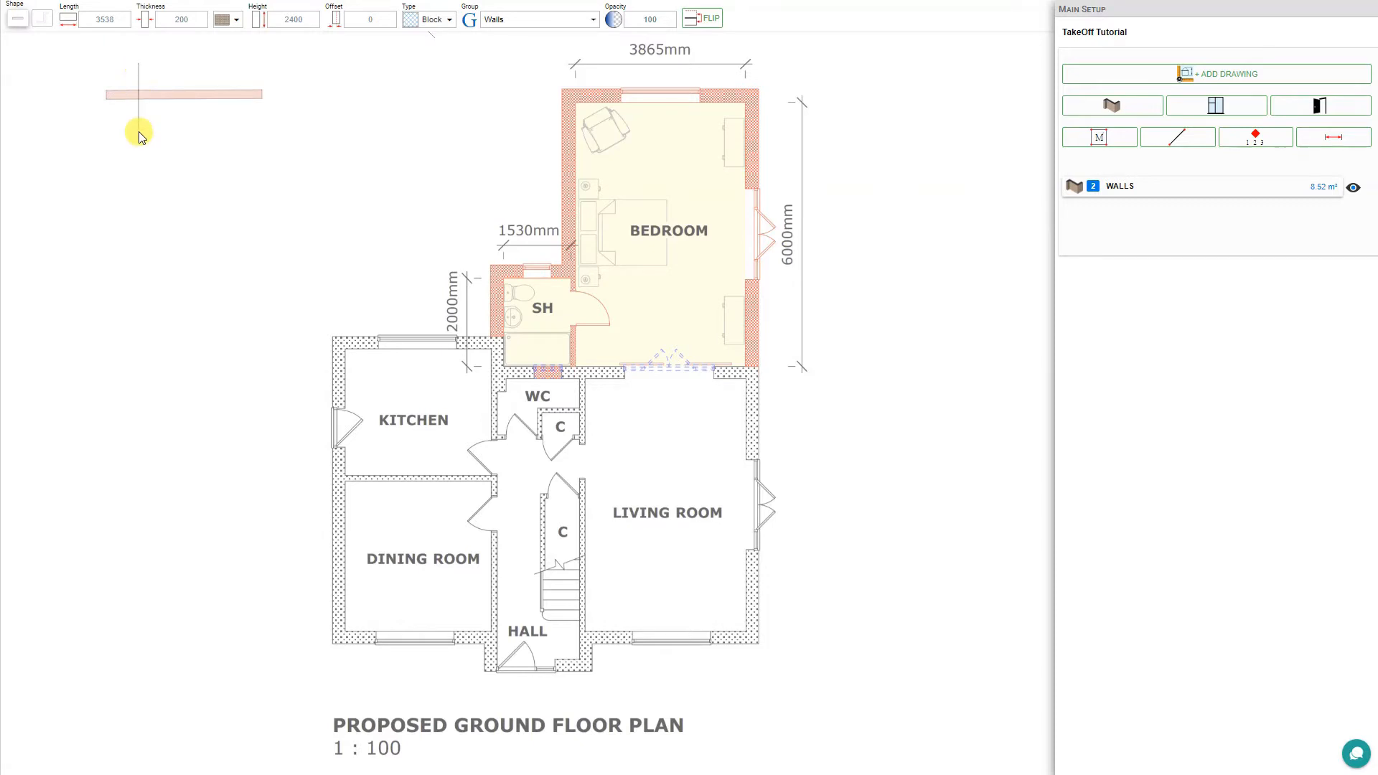
click(138, 134)
Step: Draw a Concrete wall about 1338 mm long across the brick wall, just right of the block wall
click(450, 21)
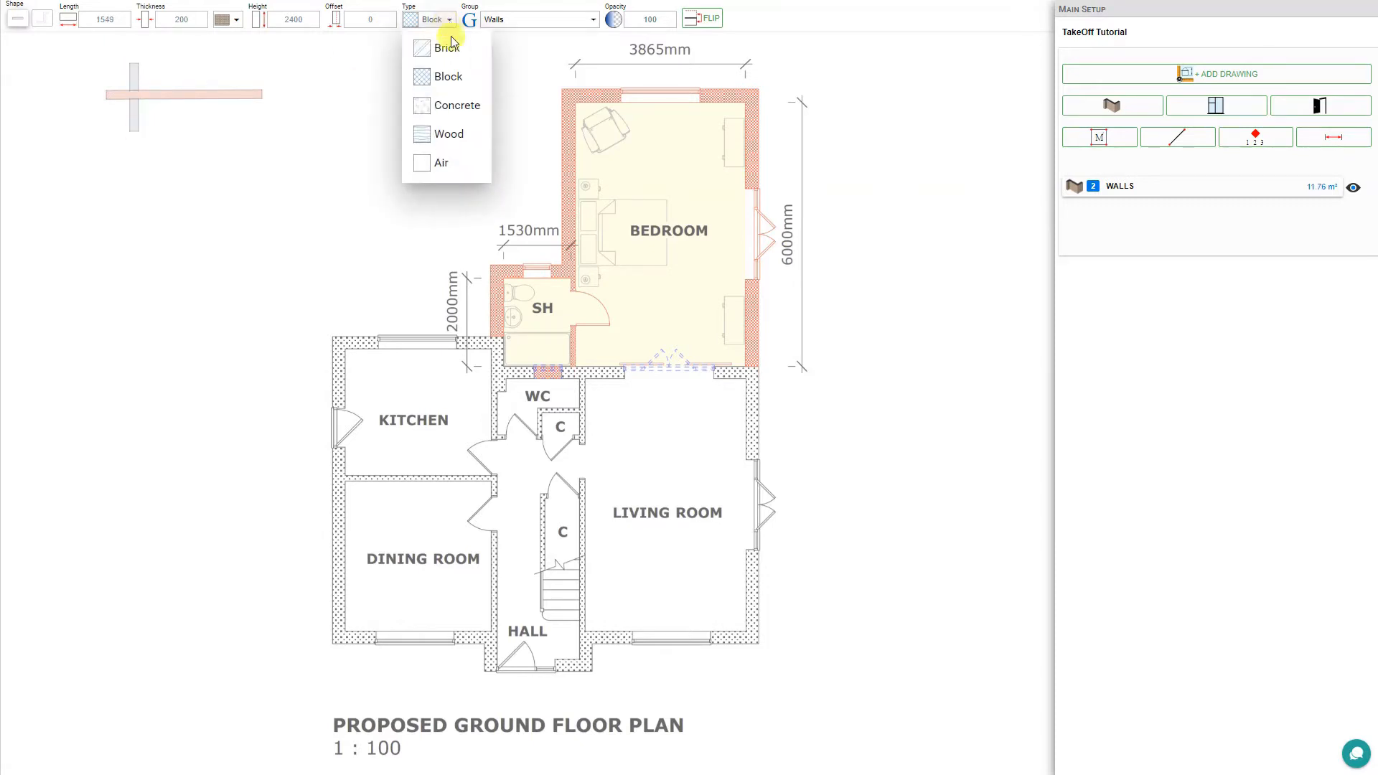
click(449, 108)
click(168, 64)
click(171, 124)
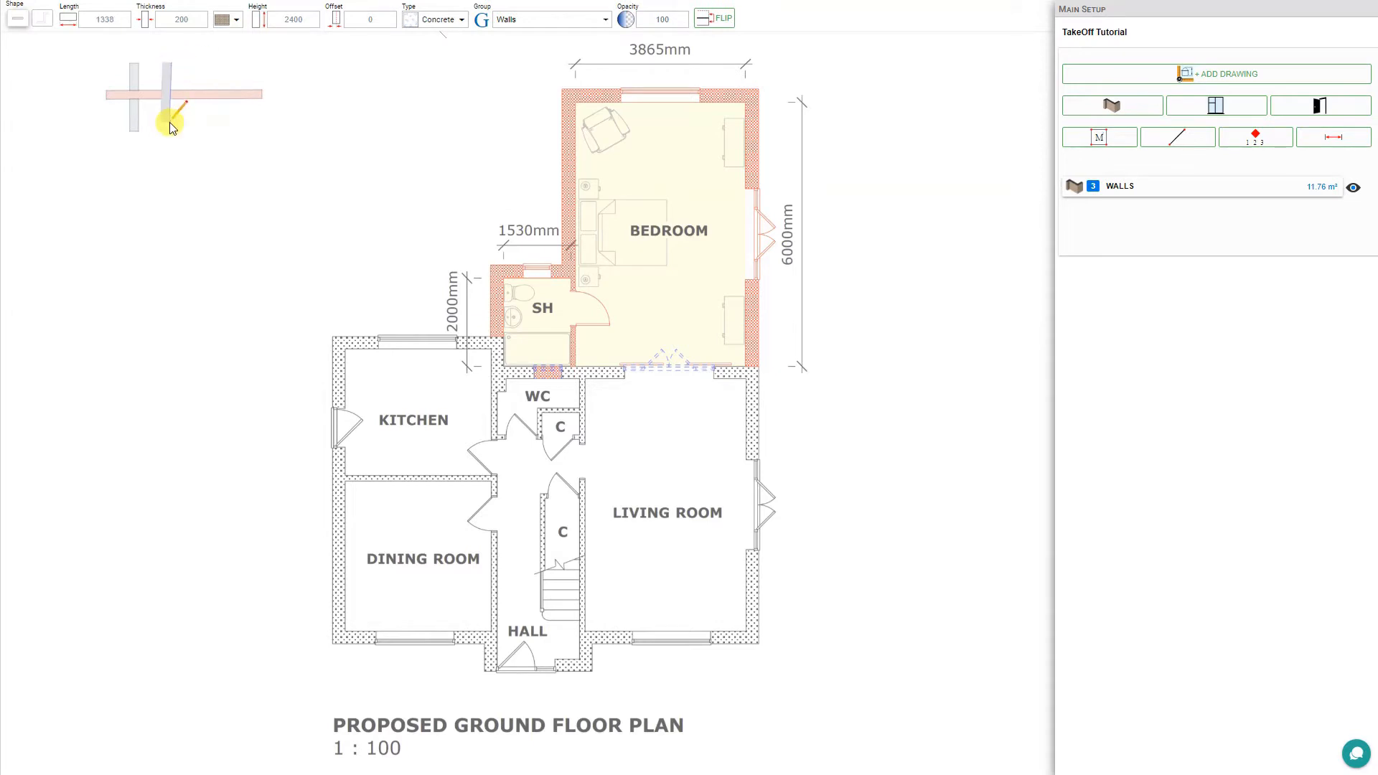
Step: Draw a slightly slanted Wood wall about 1347 mm long across the brick wall, beside the concrete wall
click(463, 21)
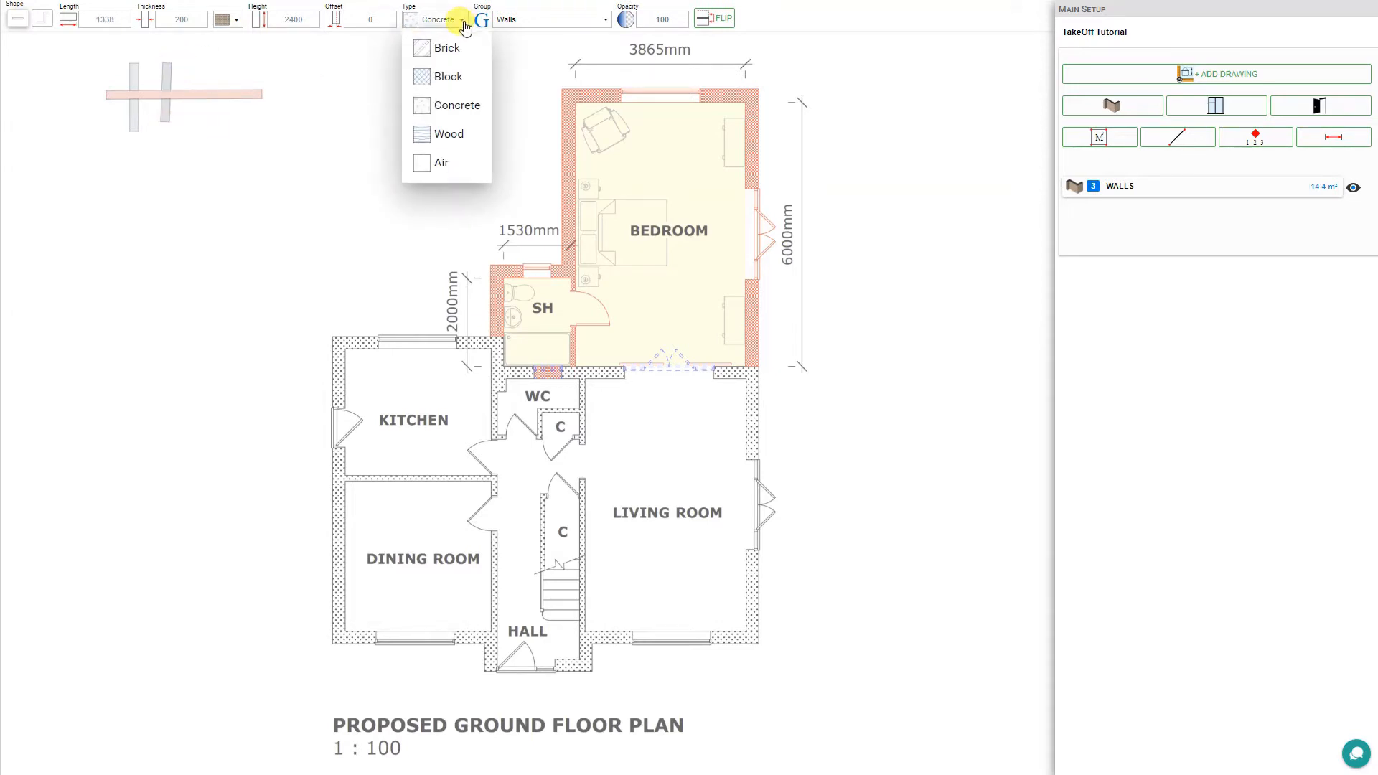
click(455, 132)
click(198, 67)
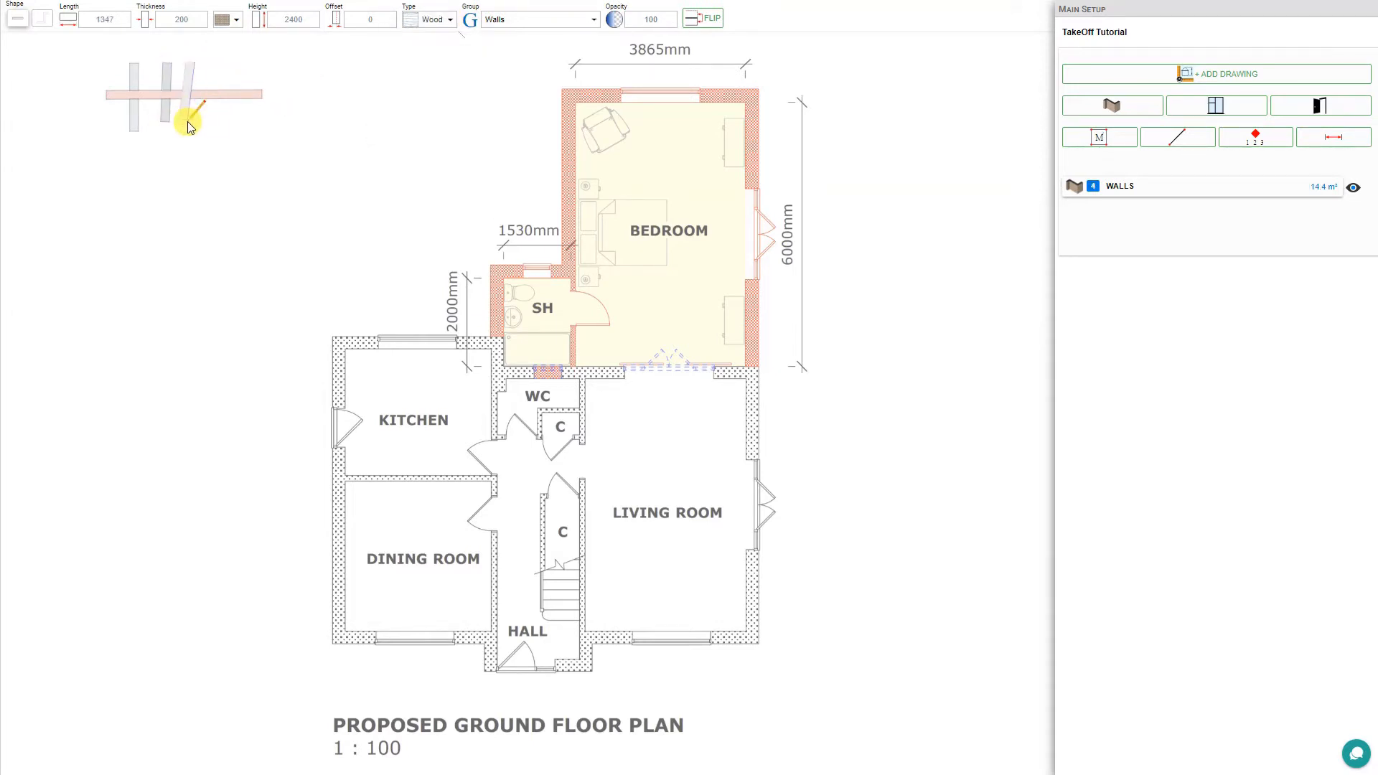
click(186, 120)
Step: Draw an Air wall about 1175 mm long across the brick wall, beside the wood wall
click(452, 26)
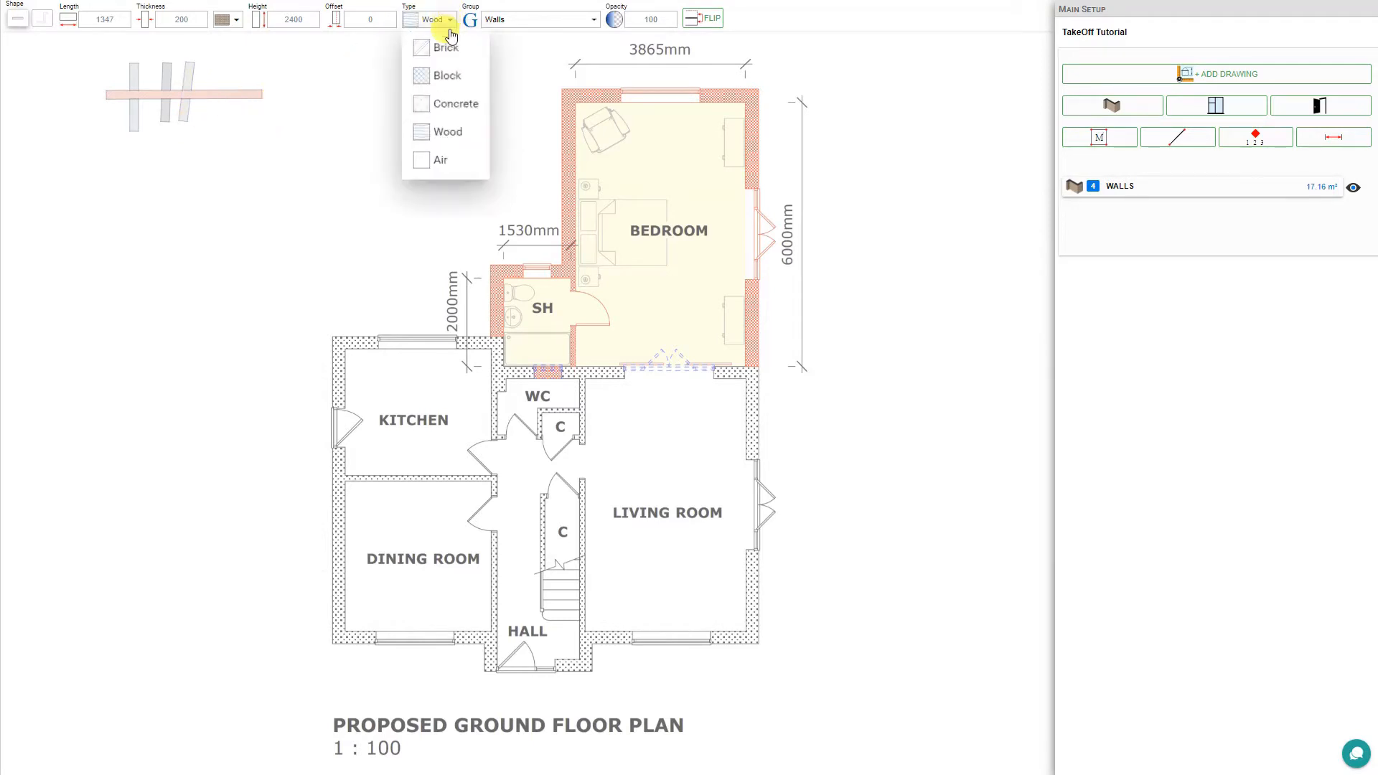
click(455, 157)
click(211, 84)
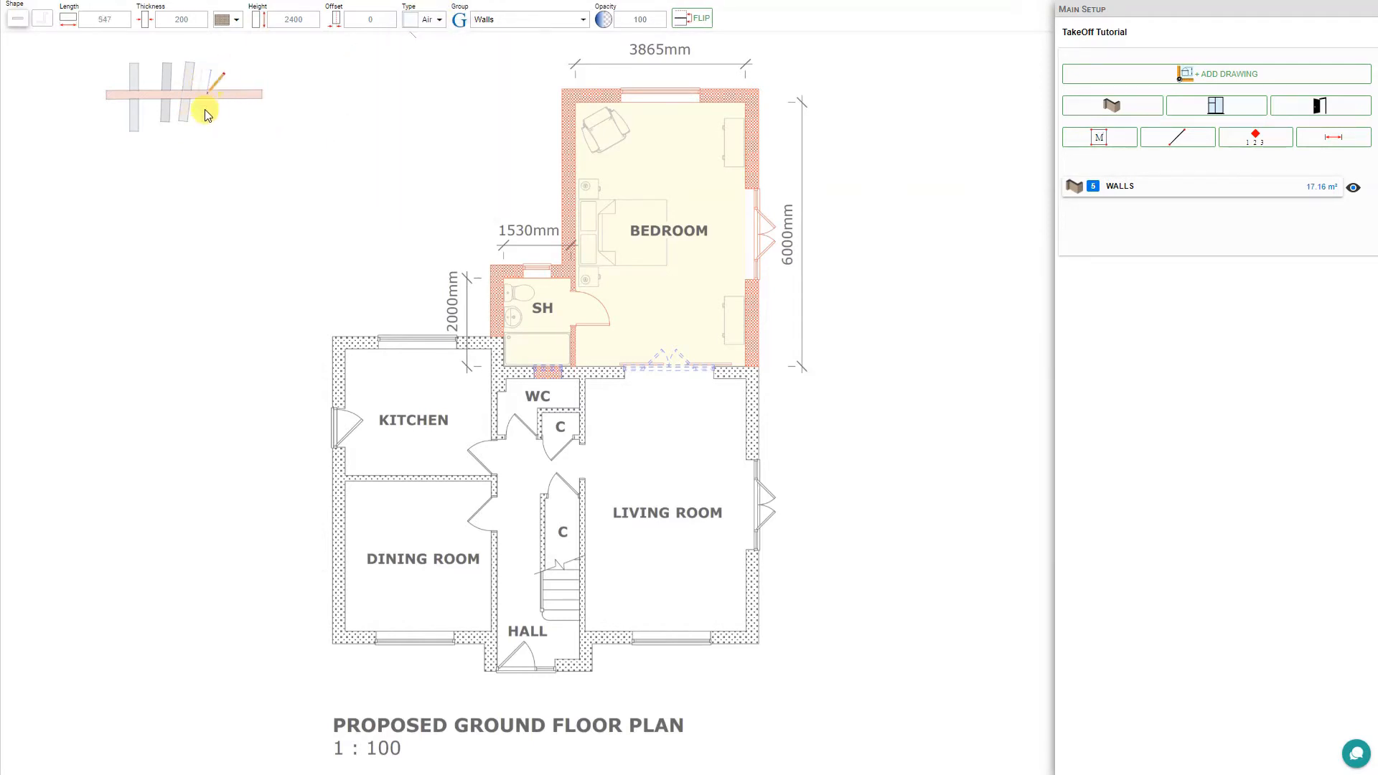
click(211, 132)
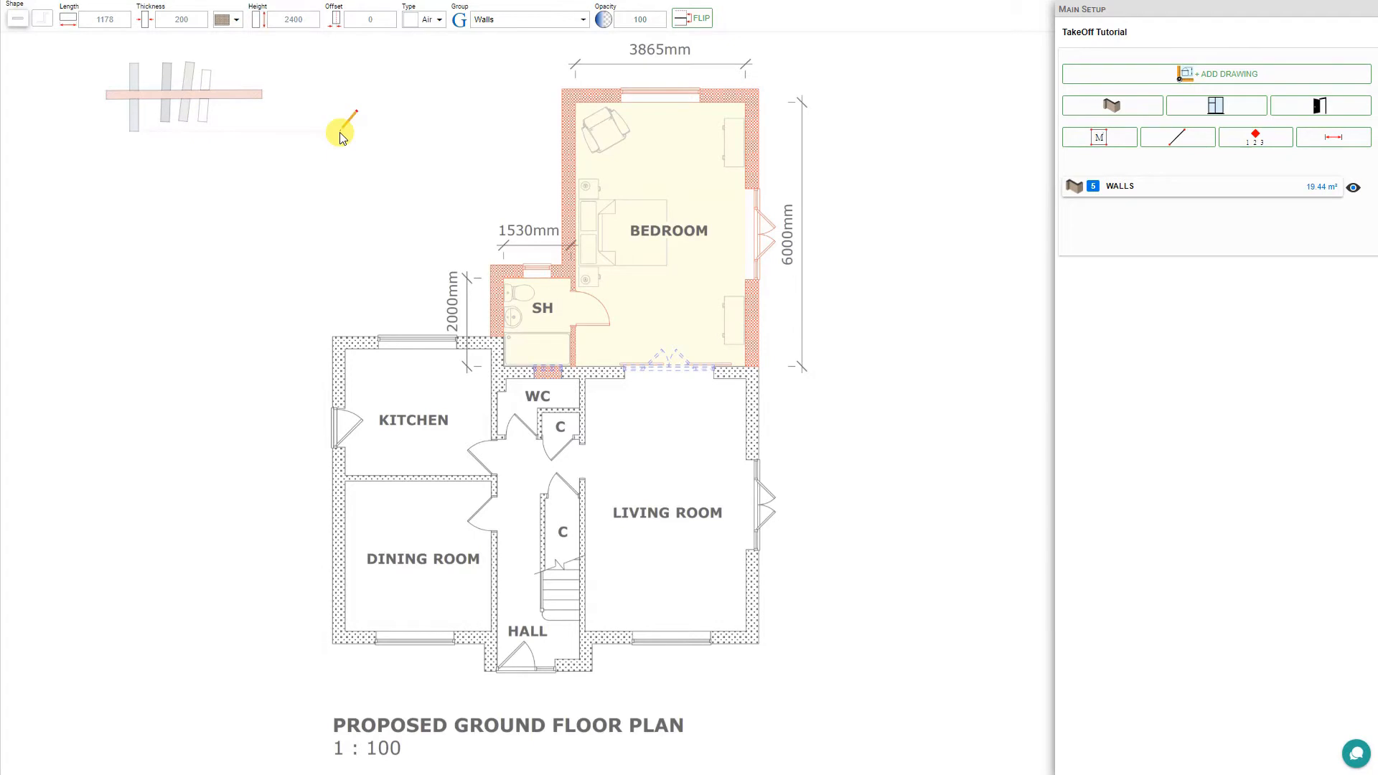
Step: Delete all the sample walls of different types through their Walls group
click(1295, 187)
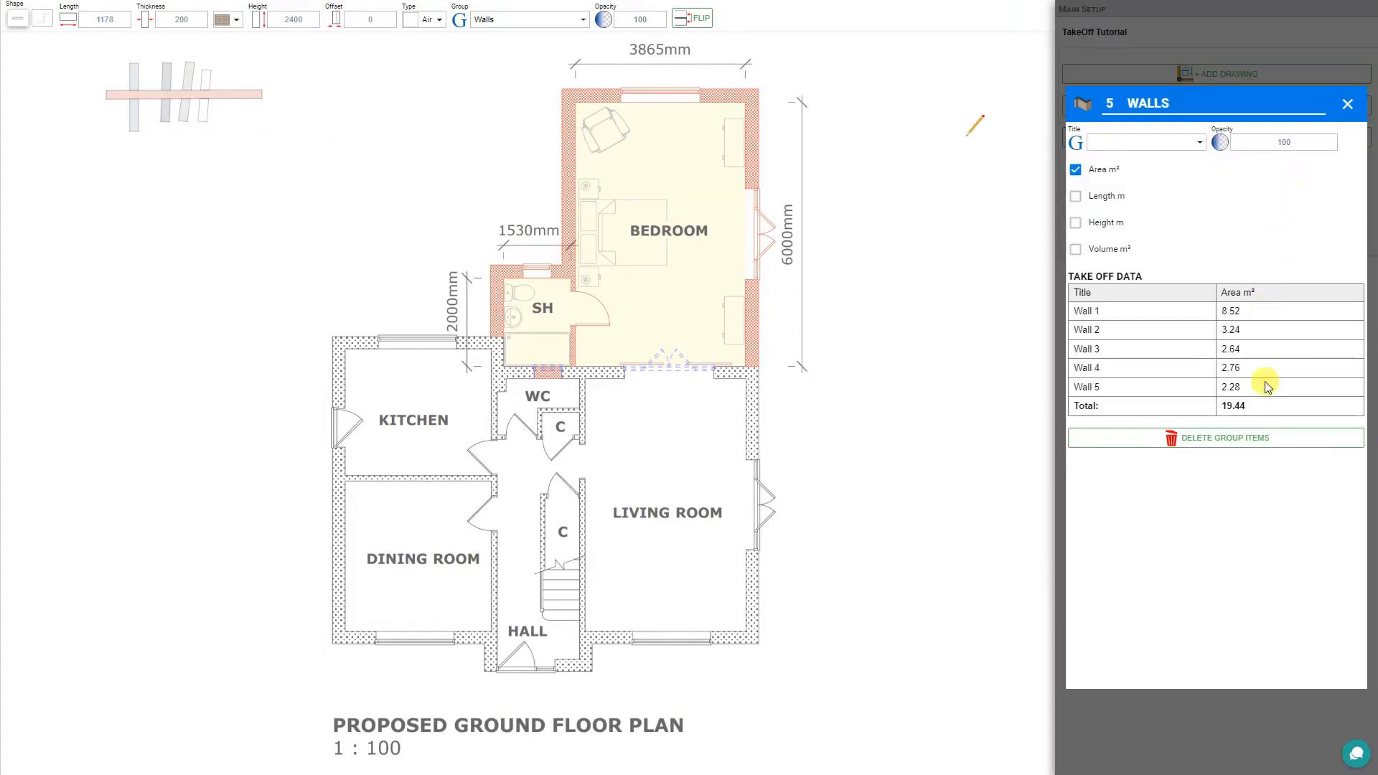
click(1258, 439)
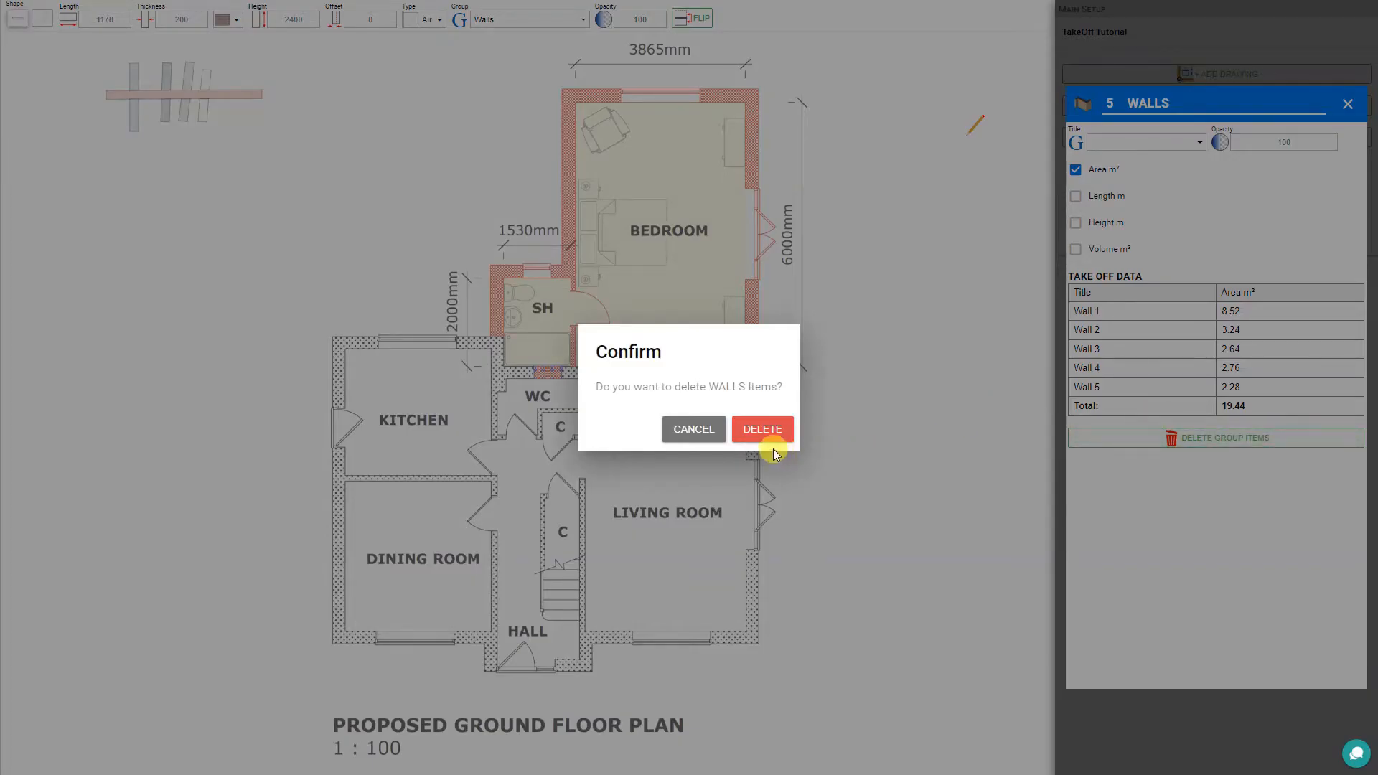
click(763, 428)
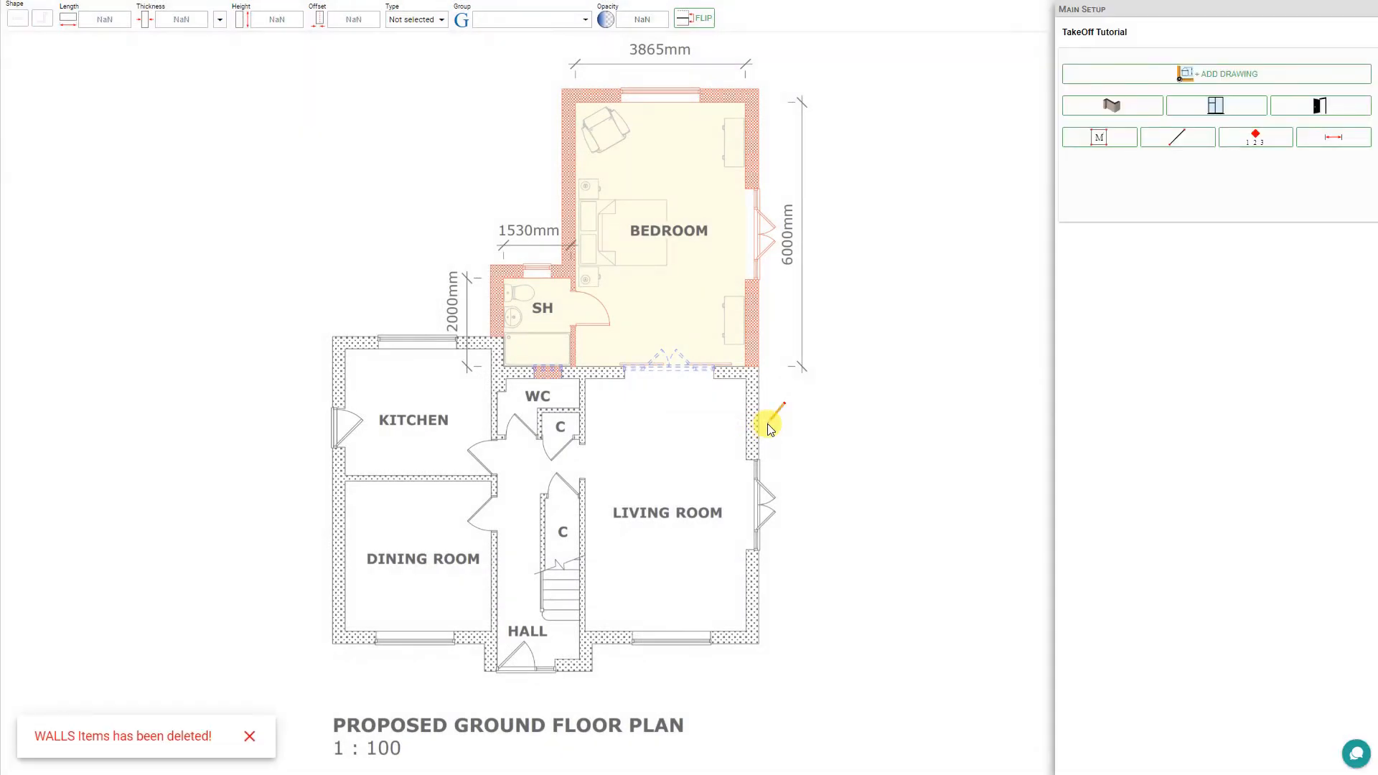
Step: Set the wall group to the custom name Exterior Walls and draw a horizontal brick wall about 2919 mm long beside the plan
click(591, 21)
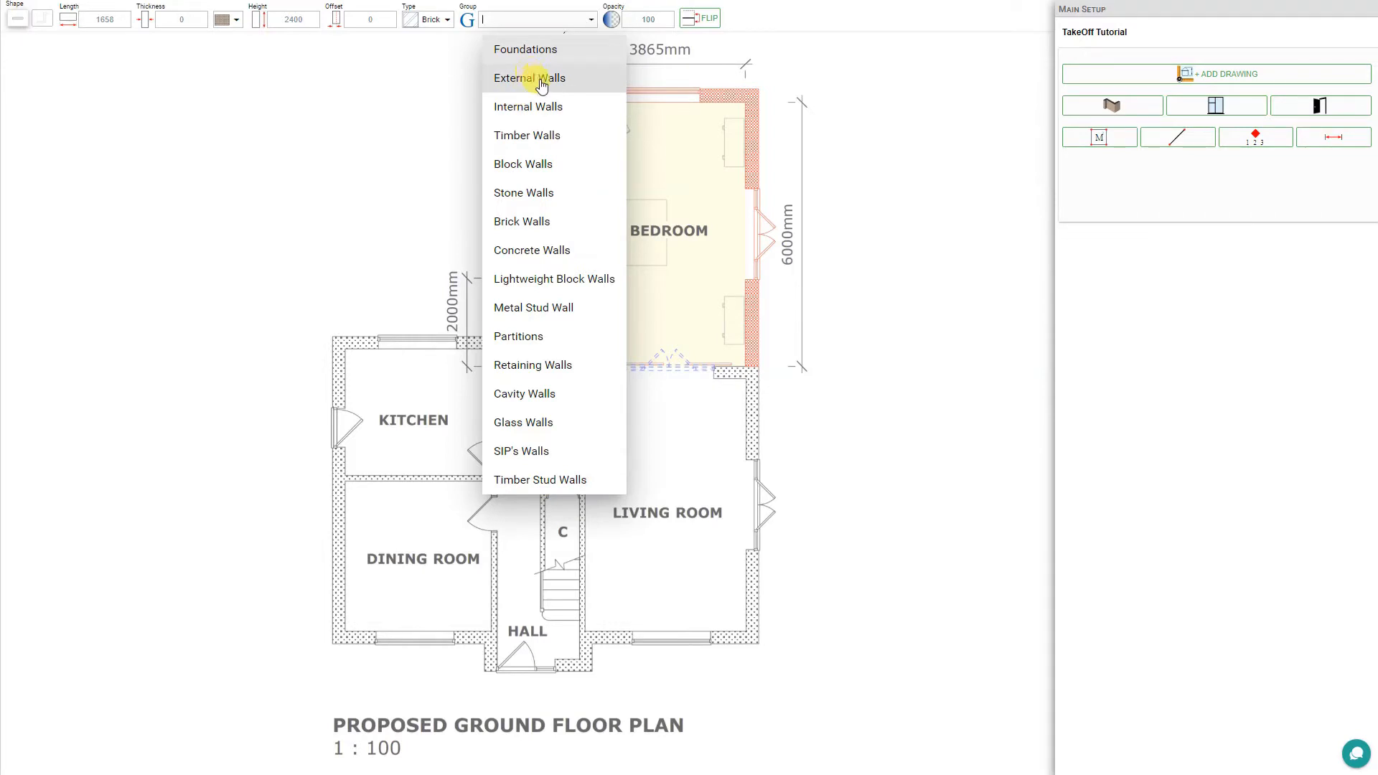
click(502, 16)
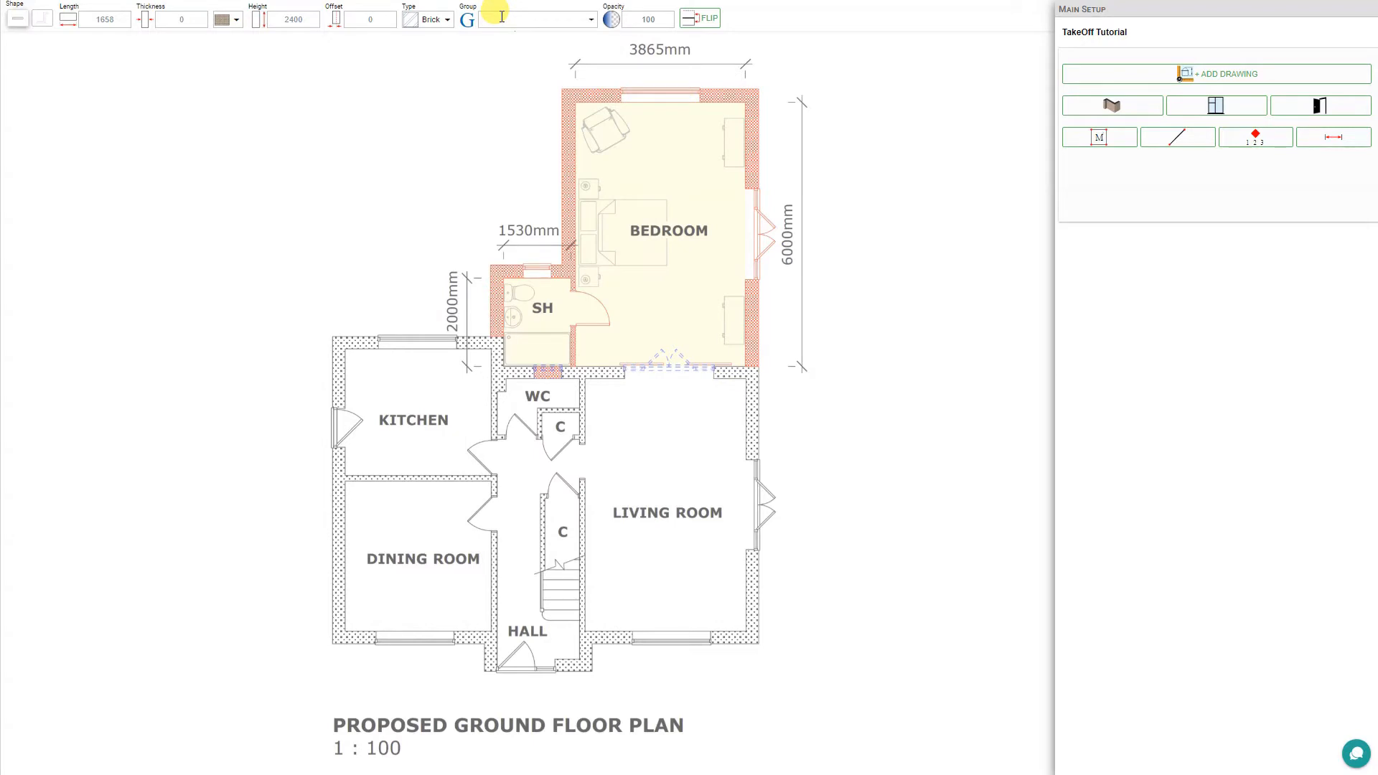
text(Exterior Walls)
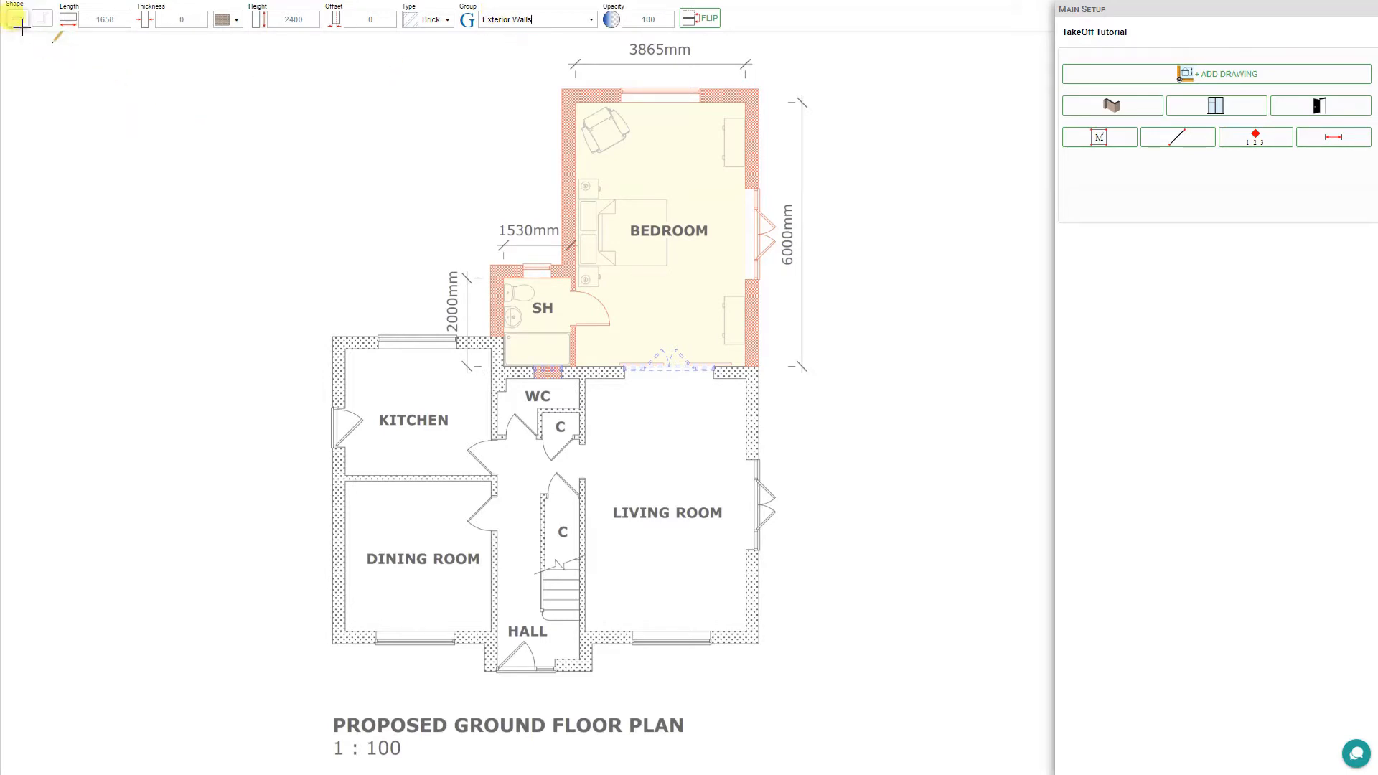
click(122, 93)
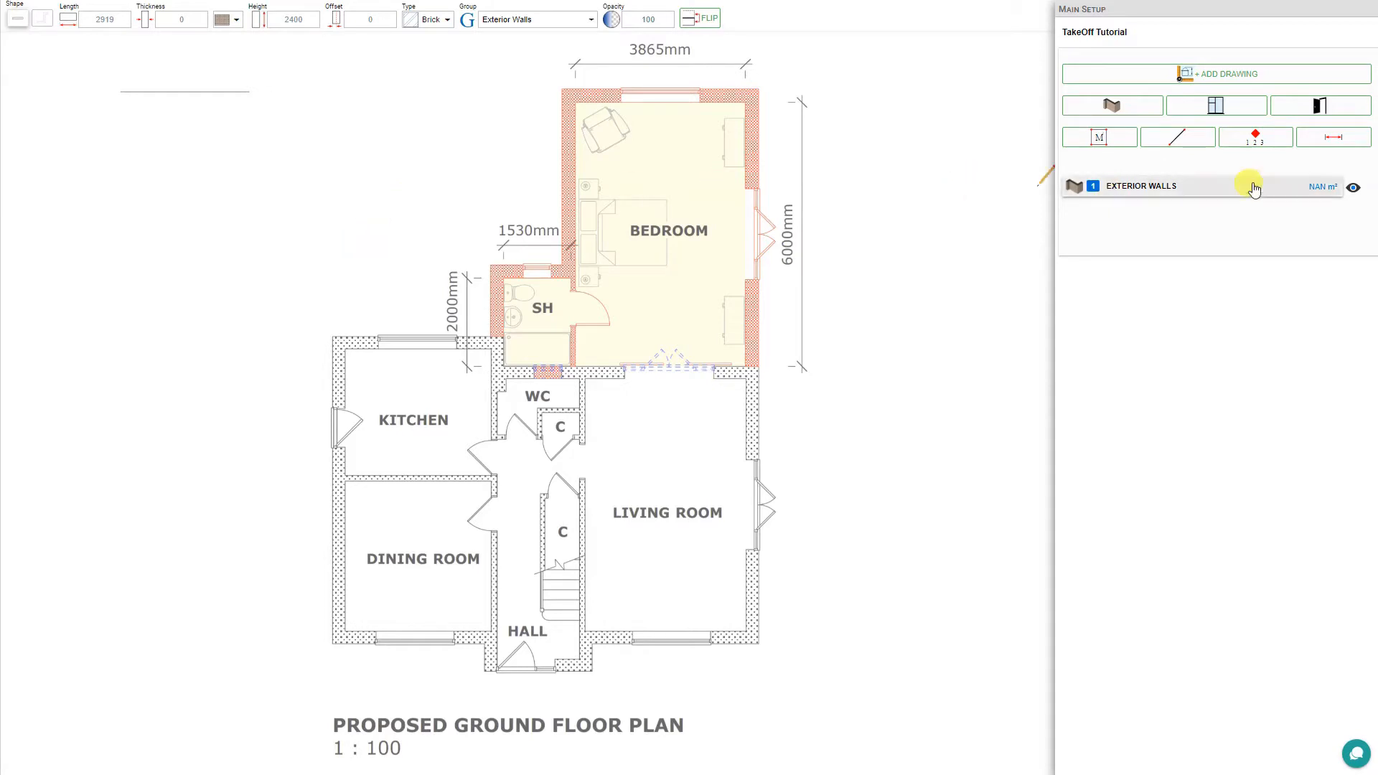
click(1188, 193)
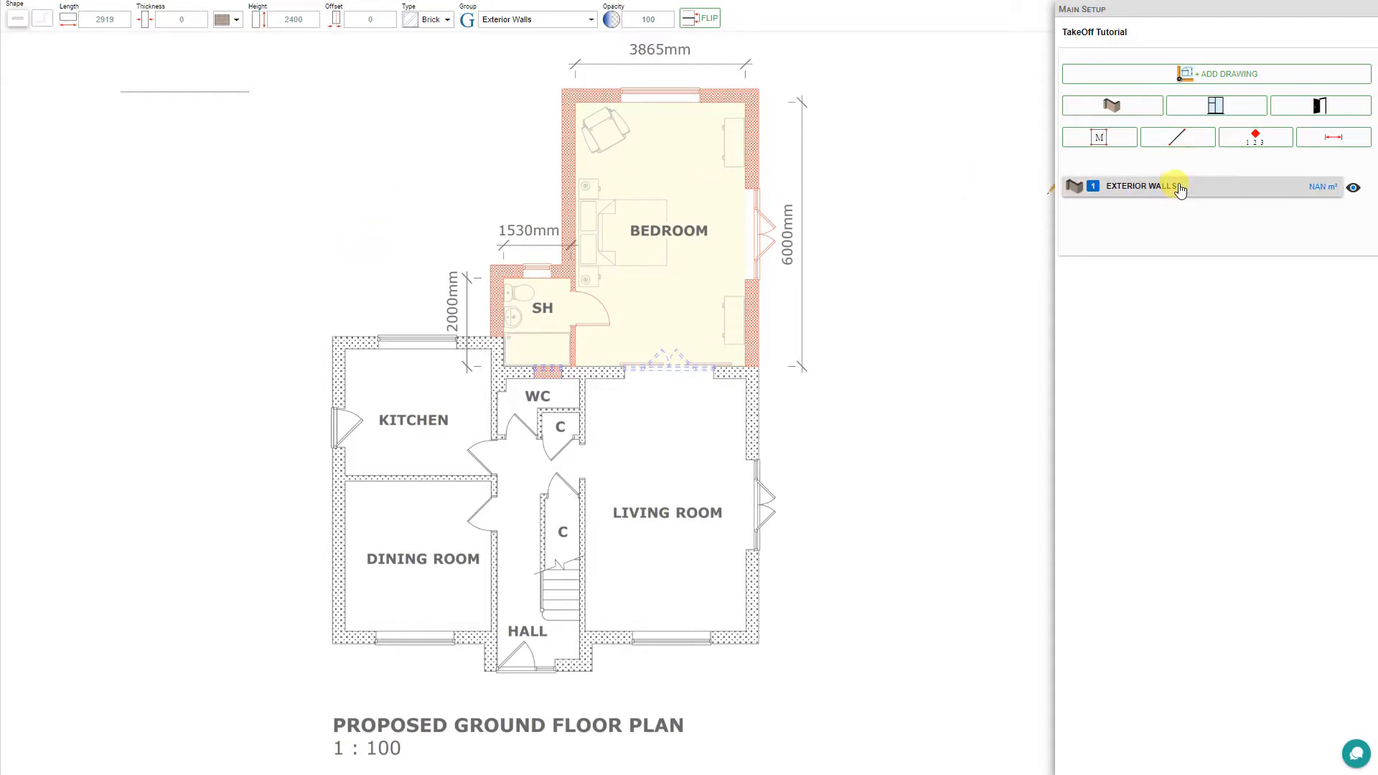
Step: Draw a continuous zigzag brick wall with the Multi shape and a thickness of 300 below the thin Exterior Walls line
click(43, 29)
click(182, 19)
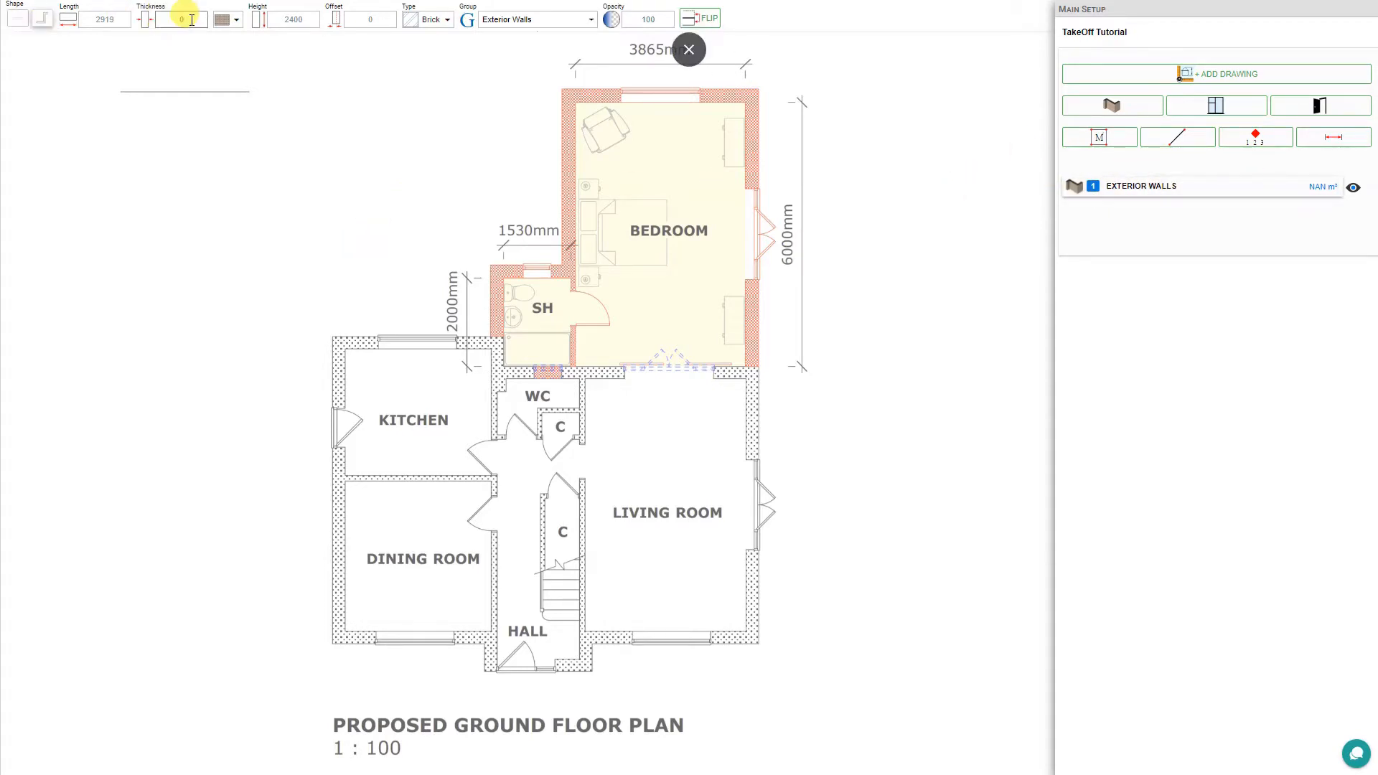
text(300)
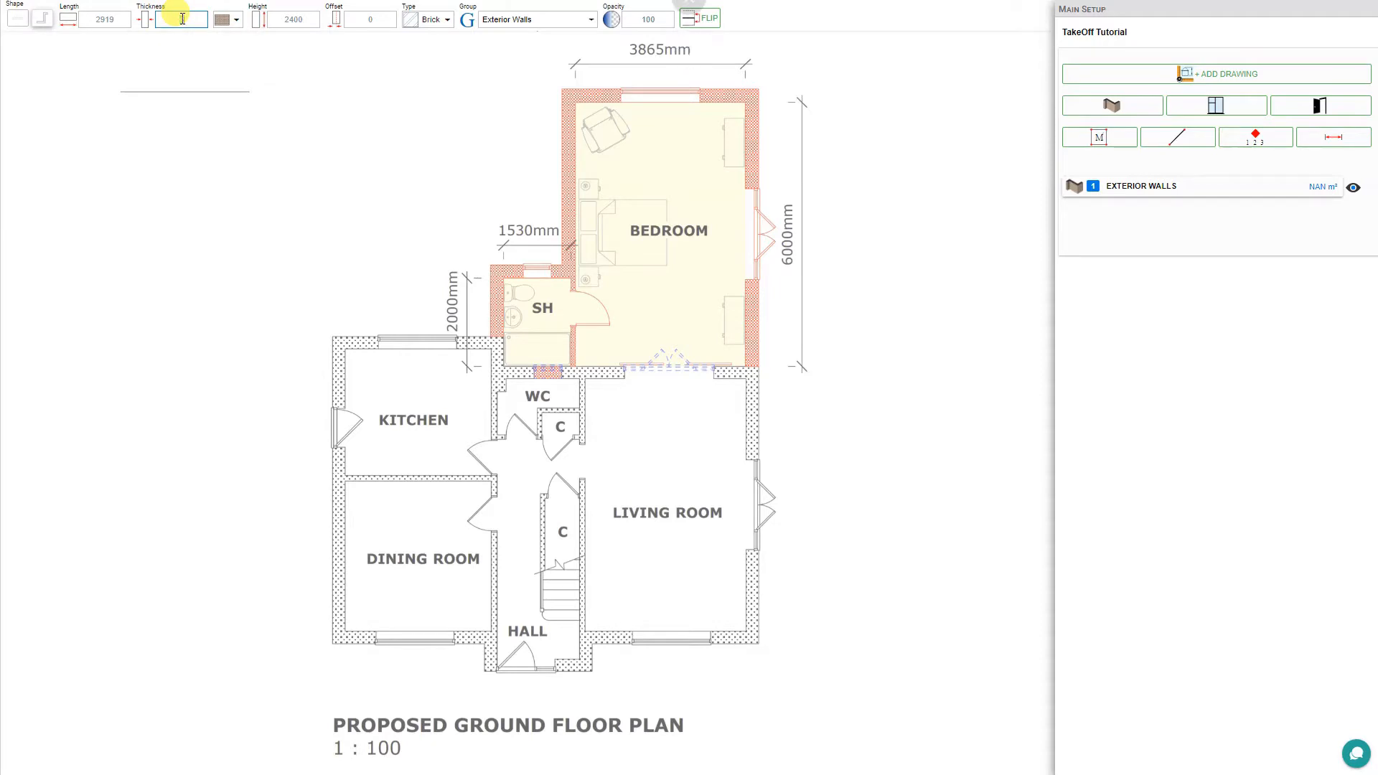
click(82, 155)
click(203, 162)
click(193, 230)
click(88, 196)
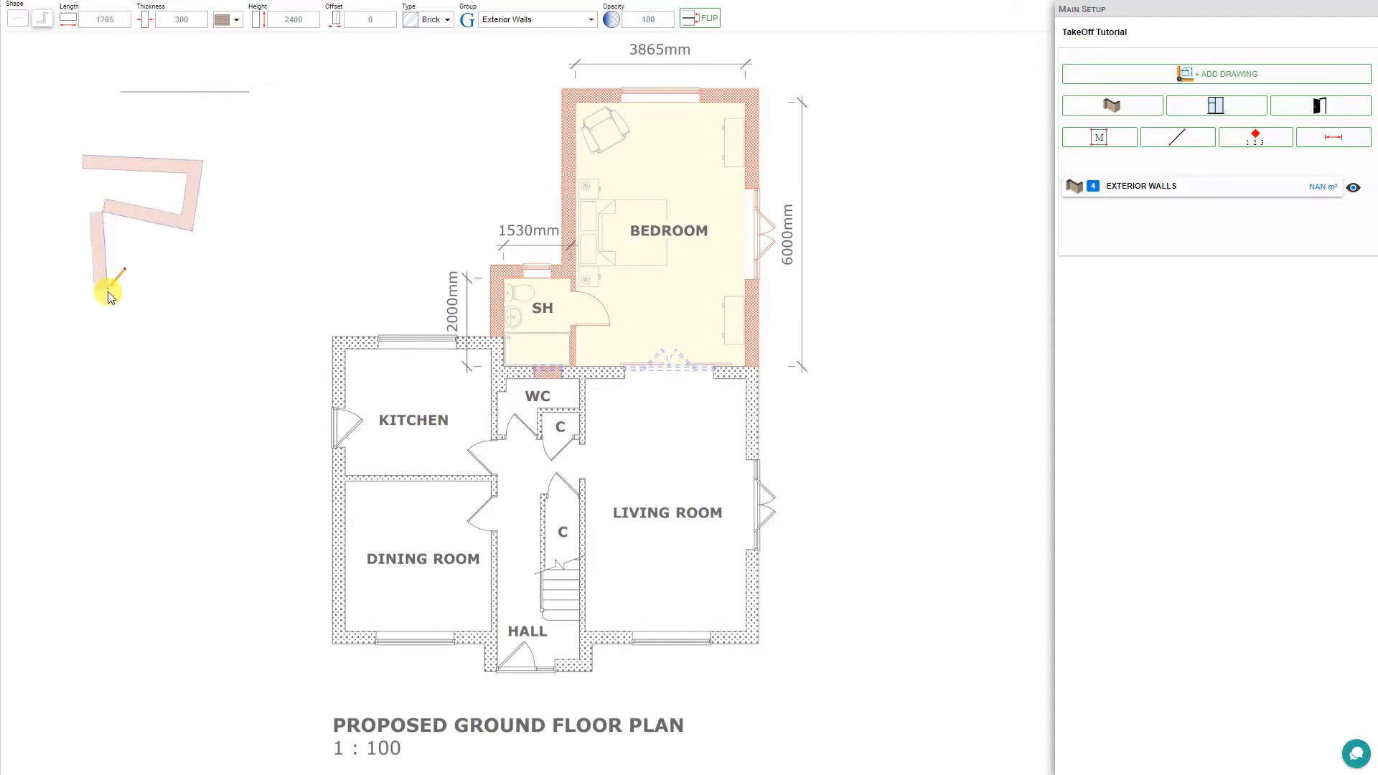
click(94, 302)
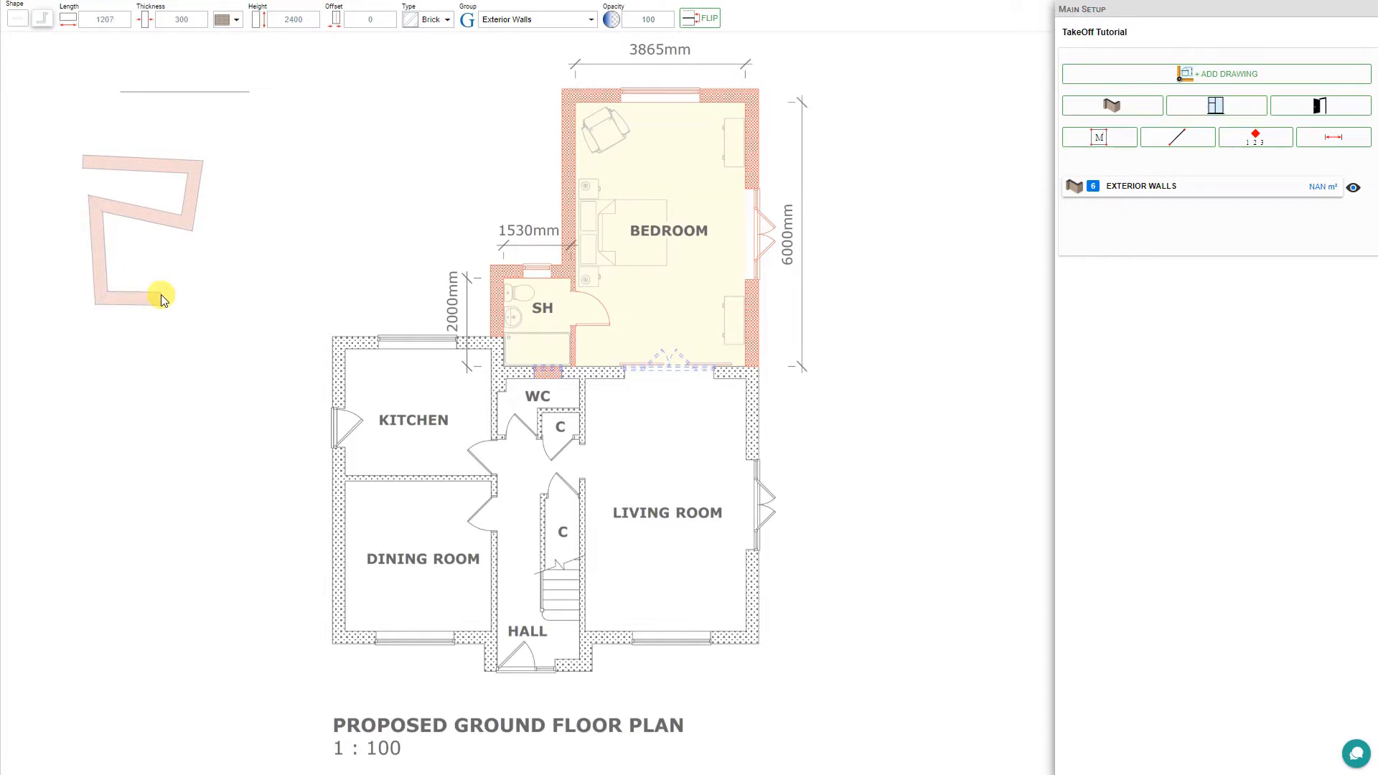
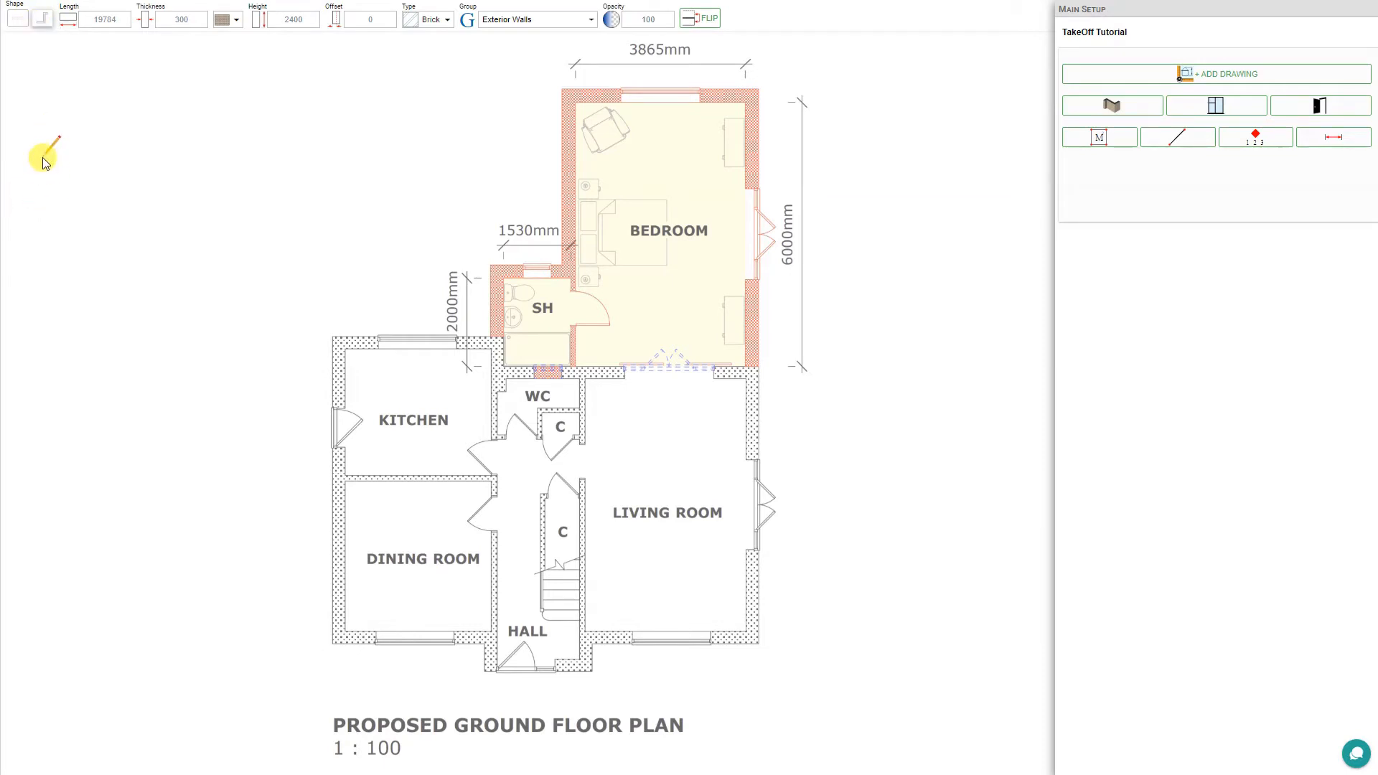
Step: Draw a continuous square-cornered zigzag brick wall of eight straight segments beside the plan, the first horizontal one about 4011 mm long
click(43, 162)
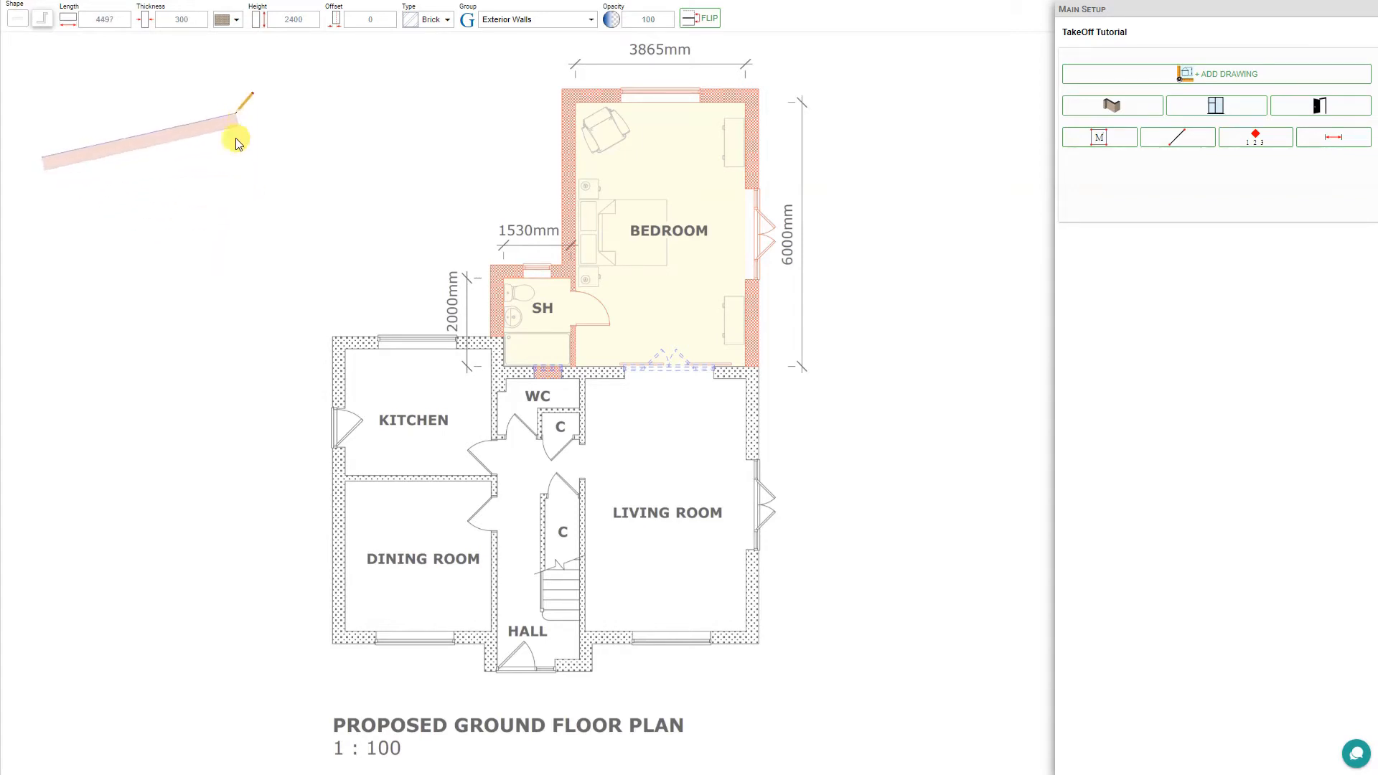
key(shift)
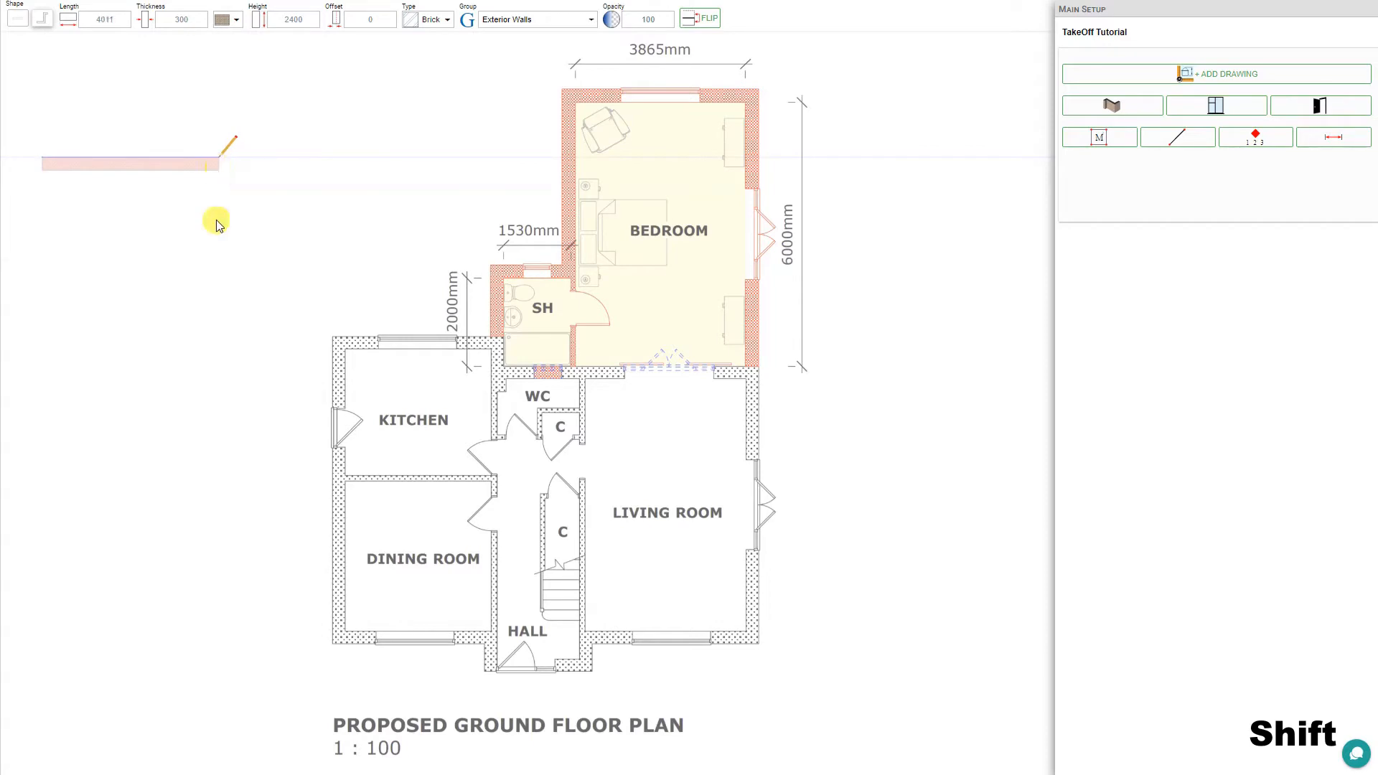
click(218, 172)
click(217, 282)
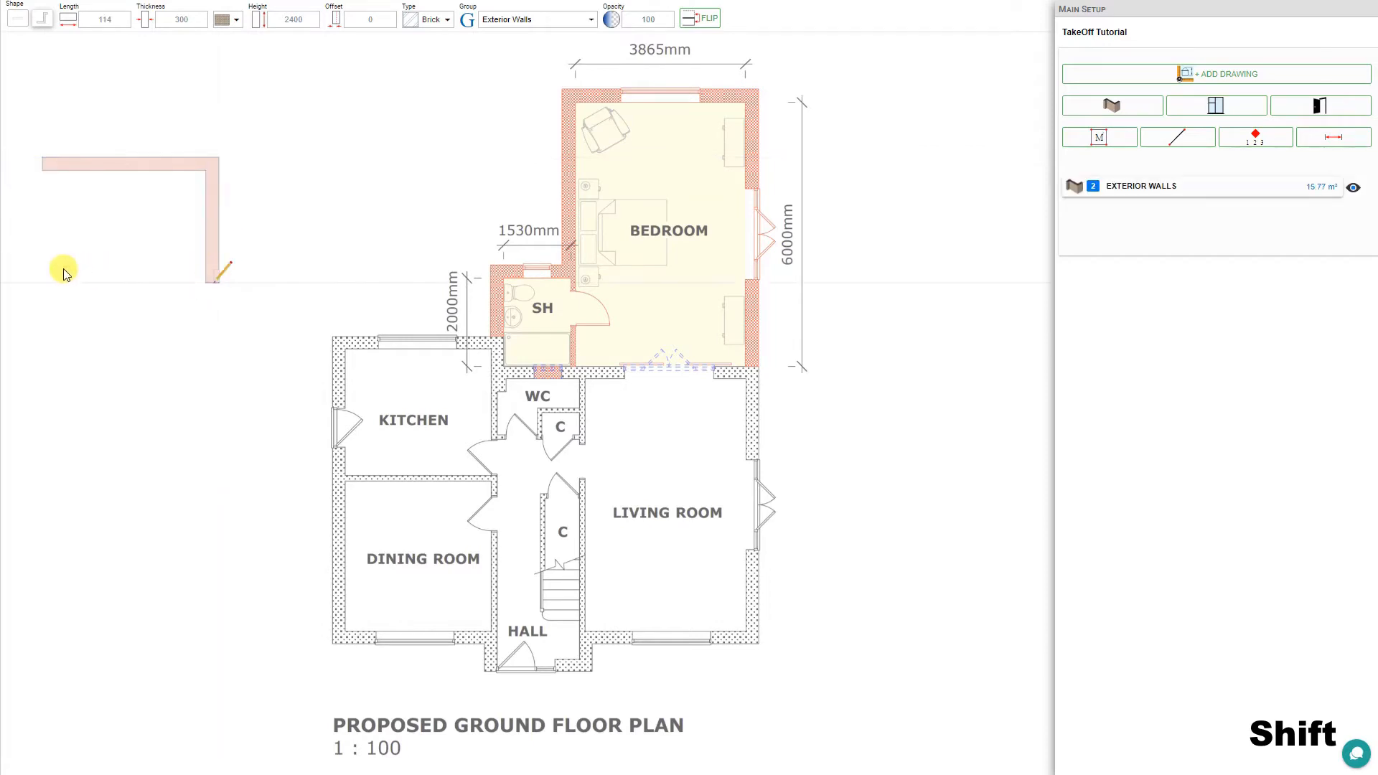
click(49, 281)
click(47, 355)
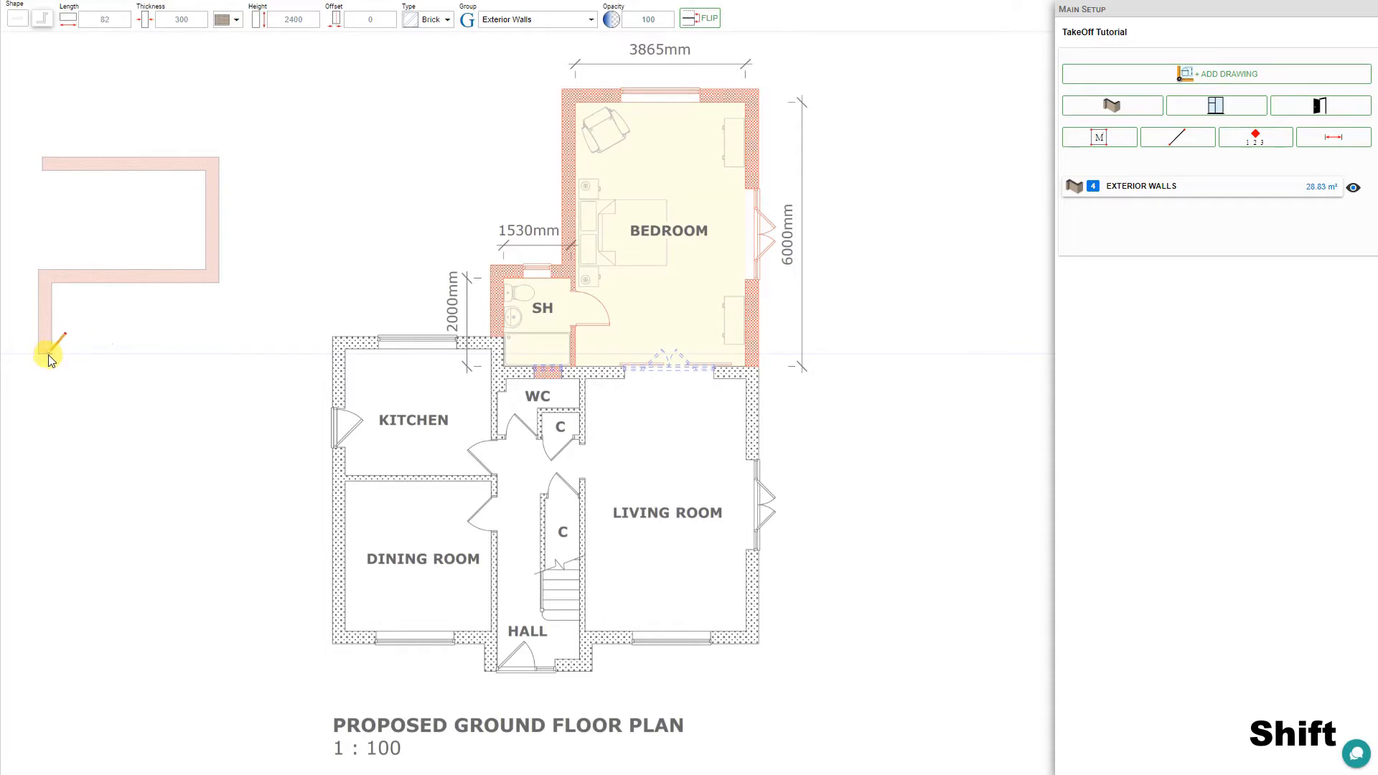
click(164, 355)
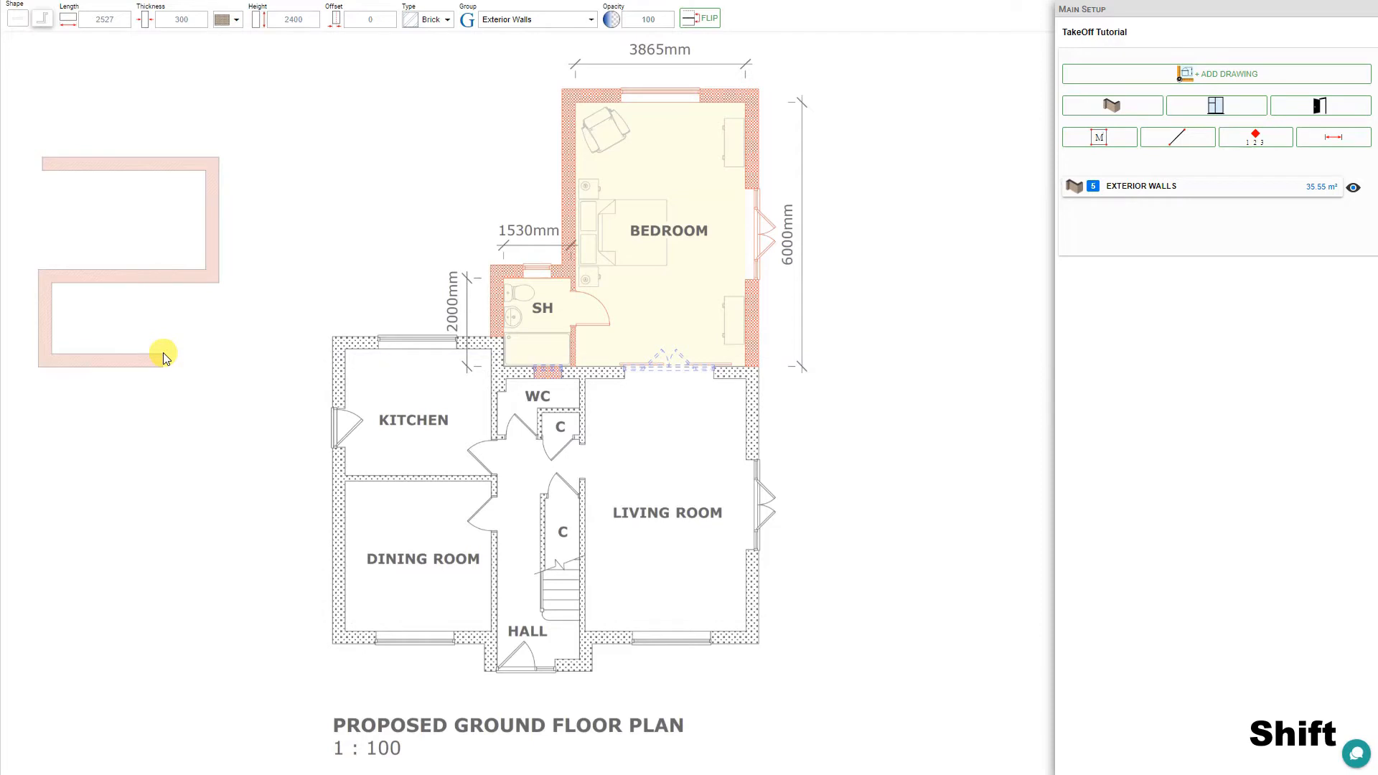
click(151, 465)
click(43, 459)
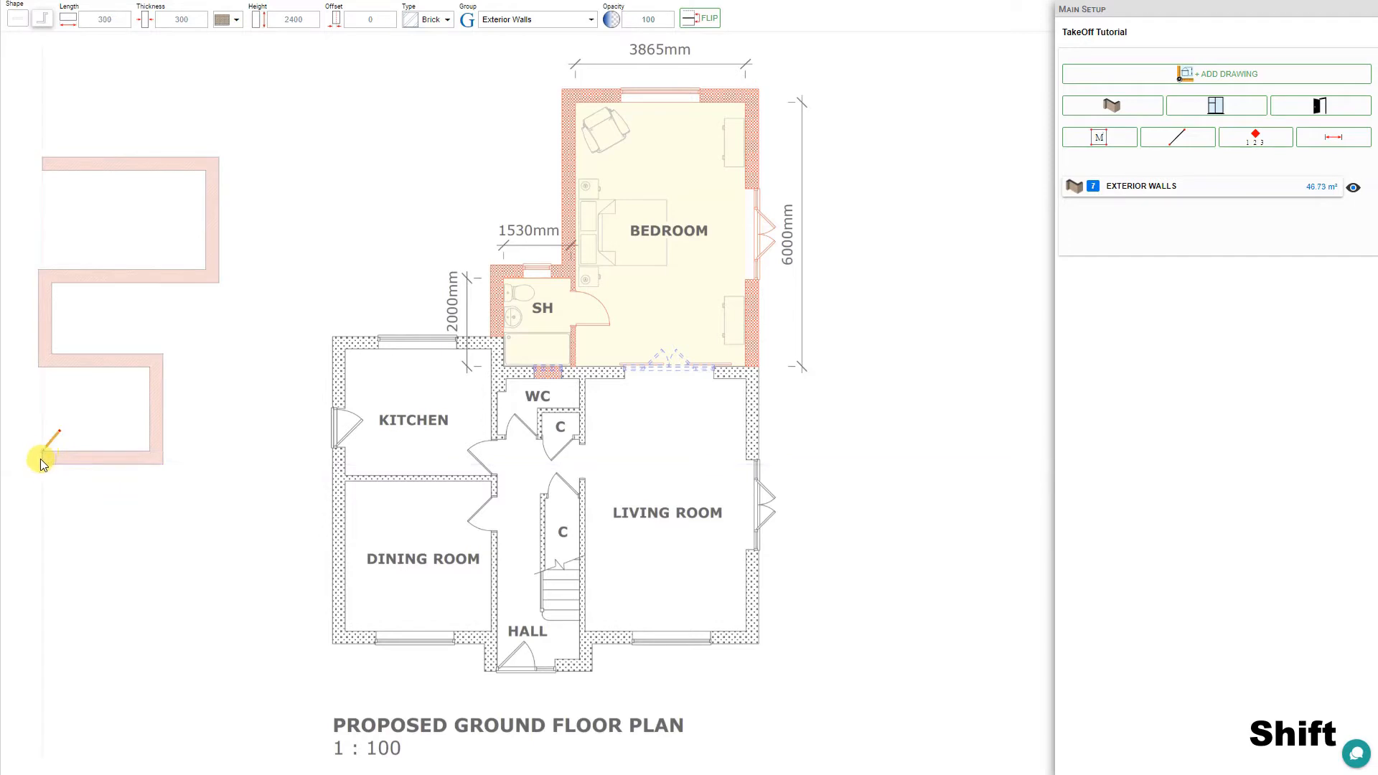
shift+click(43, 517)
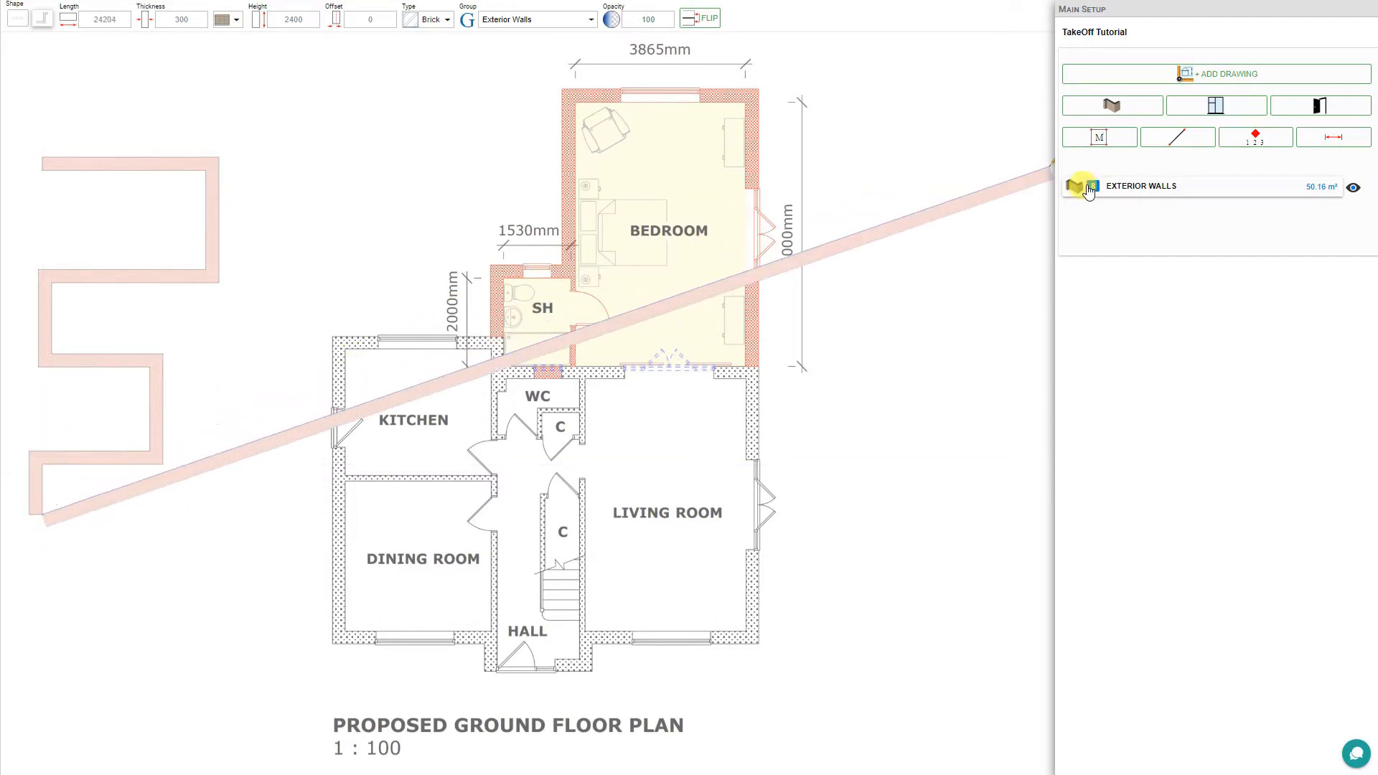
Step: Show the length alongside the area in the Exterior Walls take-off data and end the wall drawing
click(1186, 189)
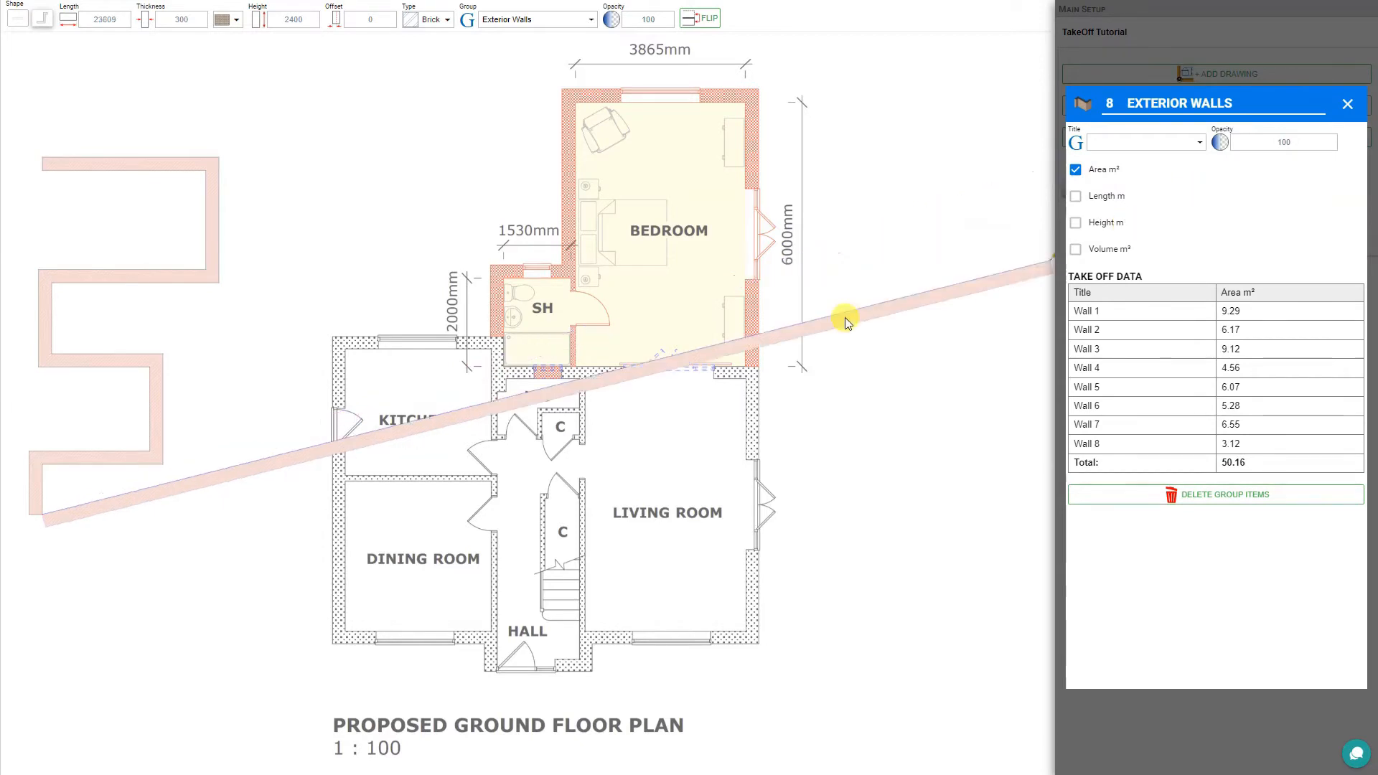
click(1076, 197)
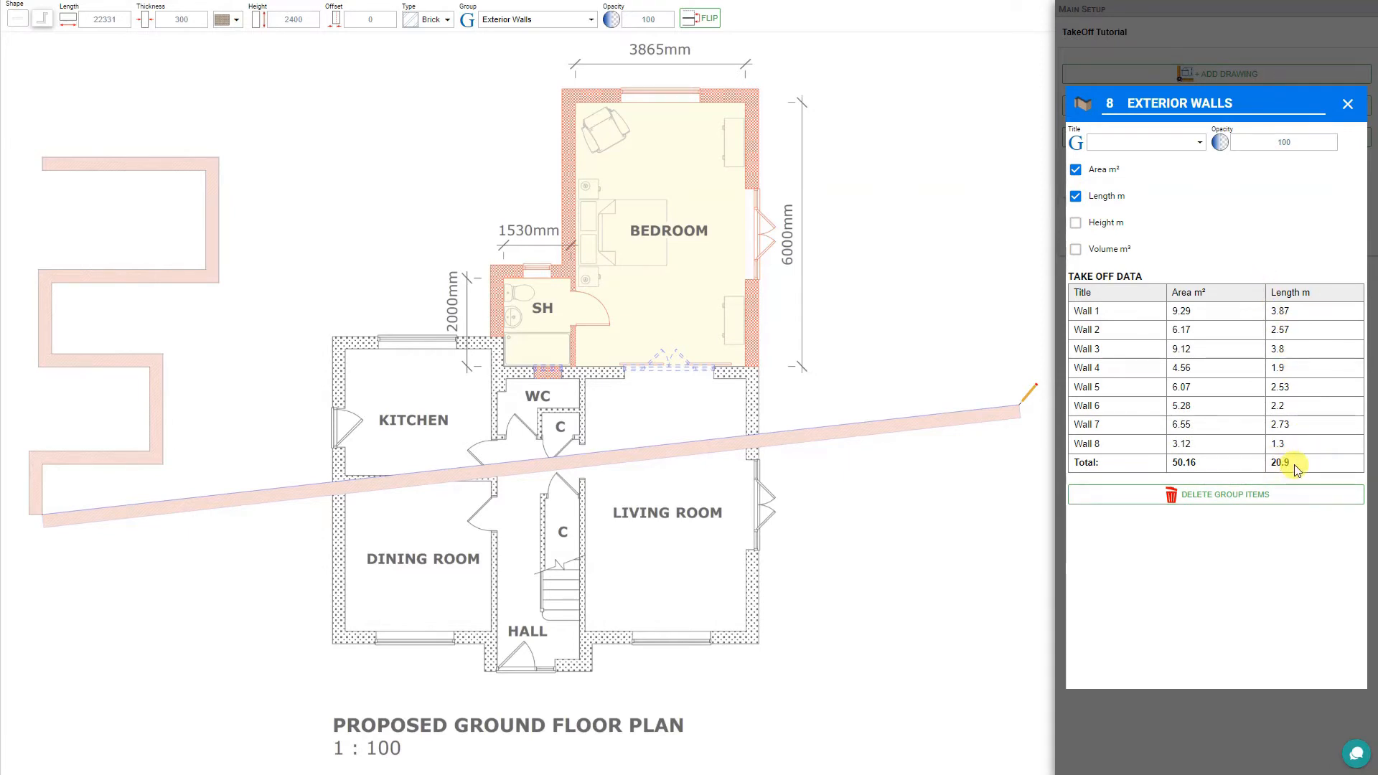
right_click(220, 502)
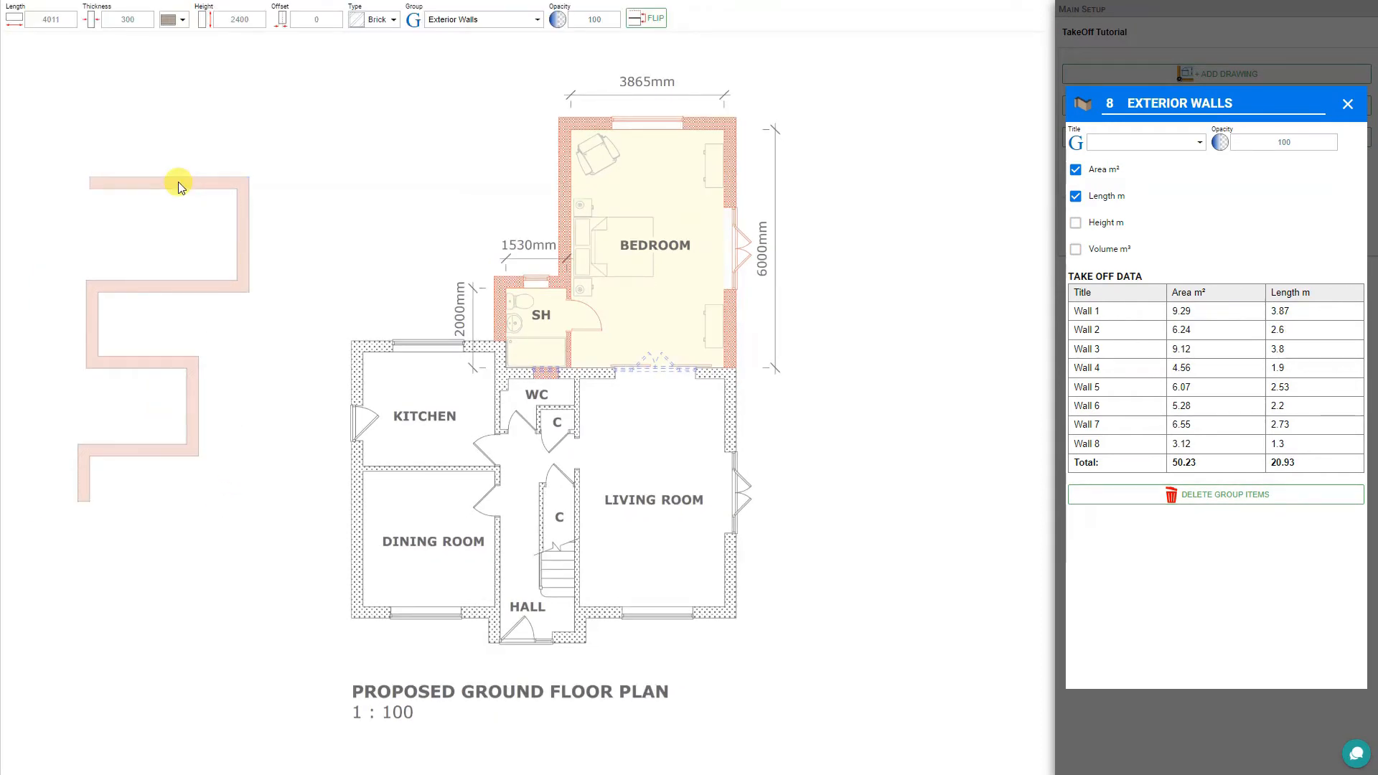
Step: Move the zigzag's uppermost horizontal wall up away from its neighbour, and reposition it across the adjoining vertical wall
drag(179, 186, 179, 169)
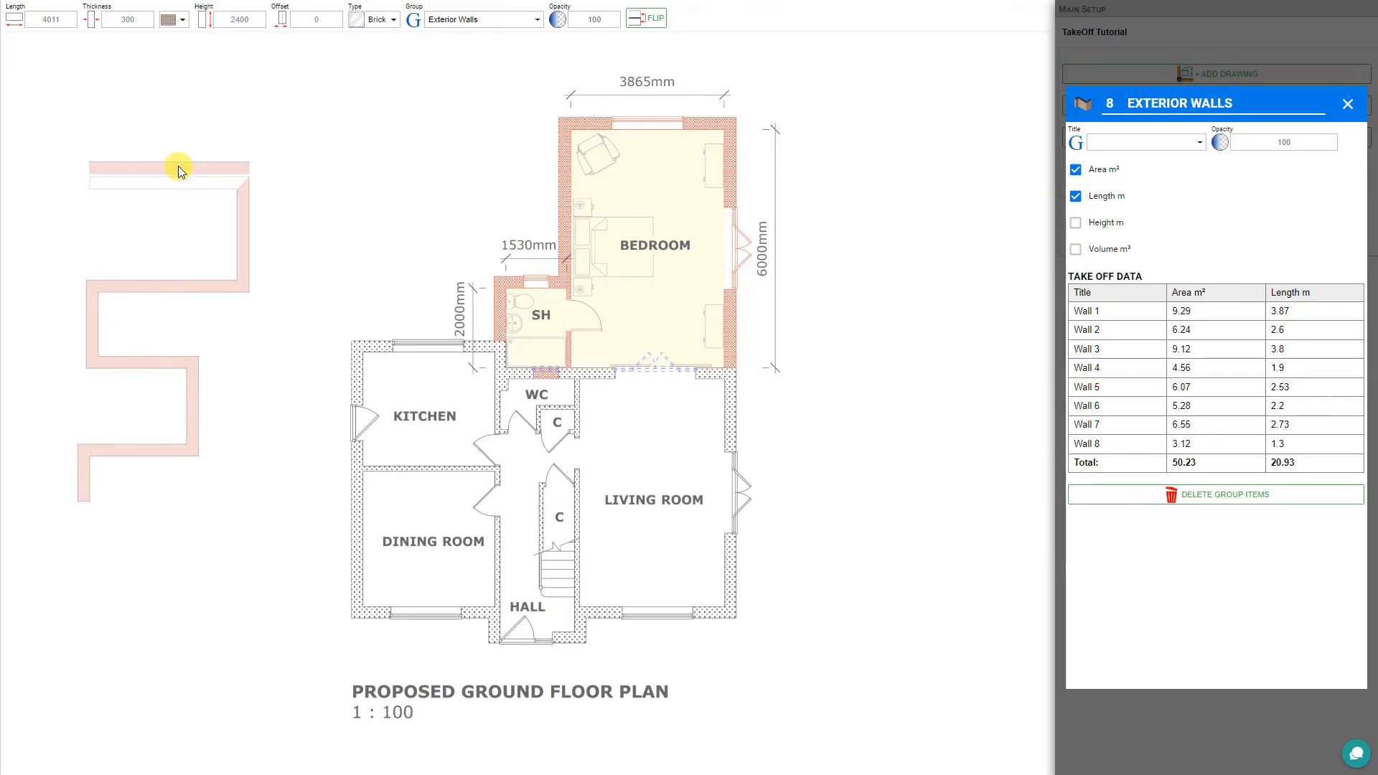
drag(178, 171, 179, 171)
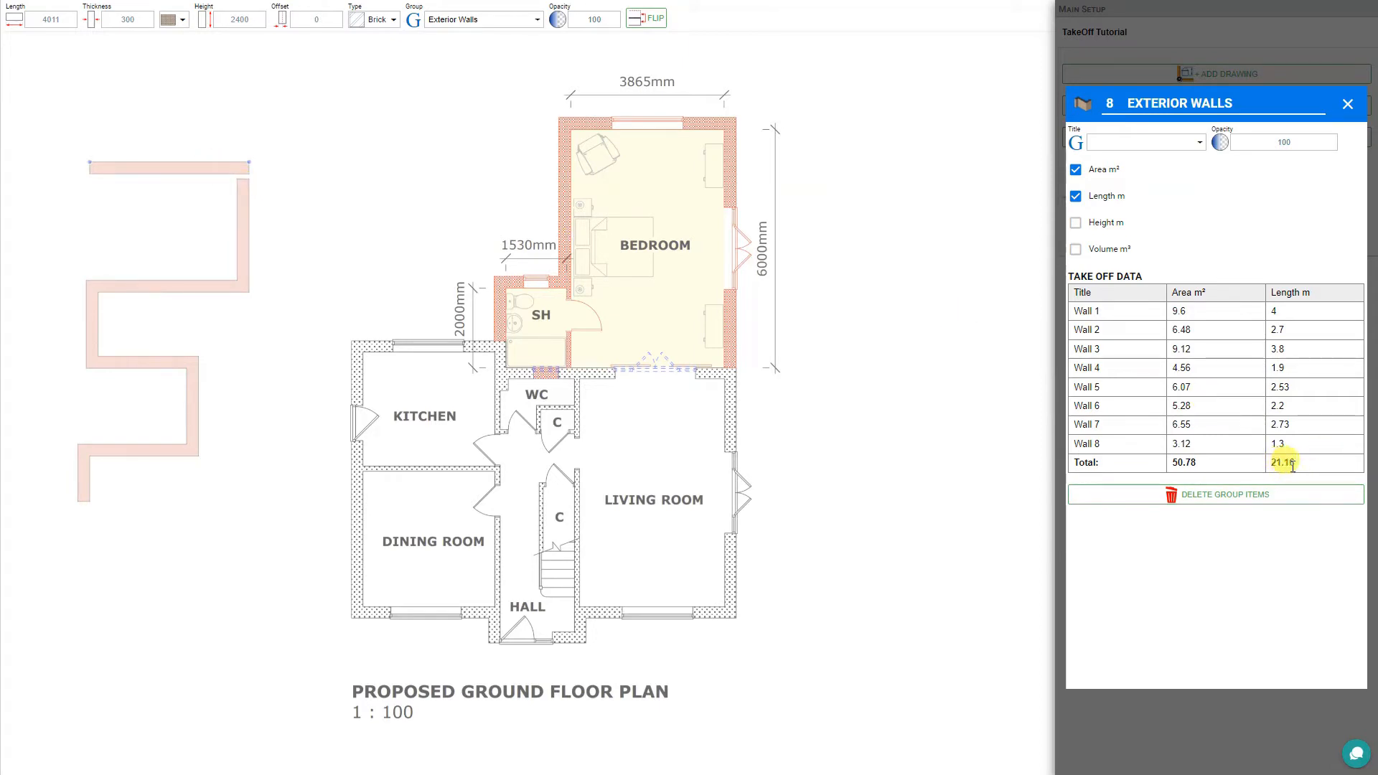
click(141, 196)
drag(141, 196, 217, 227)
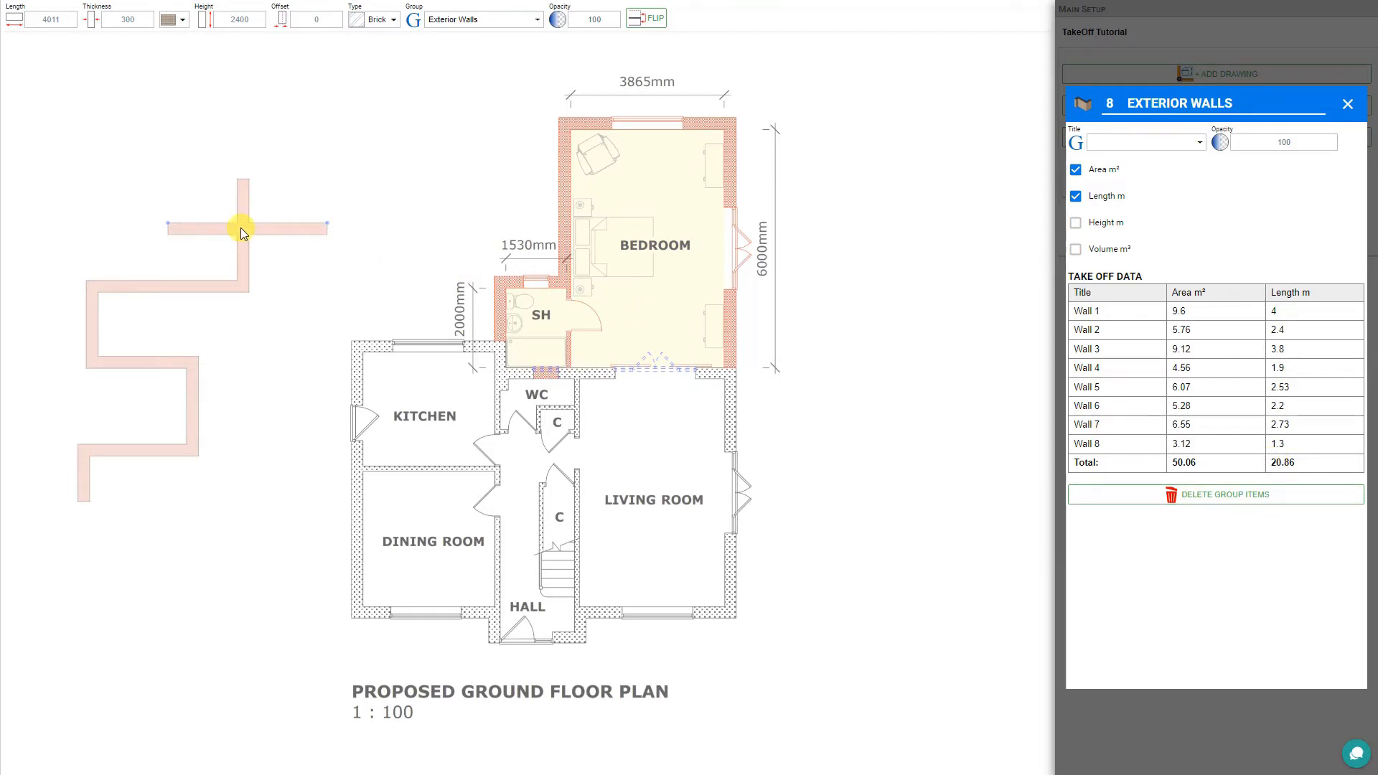
Step: Delete all items in the Exterior Walls group
click(1181, 495)
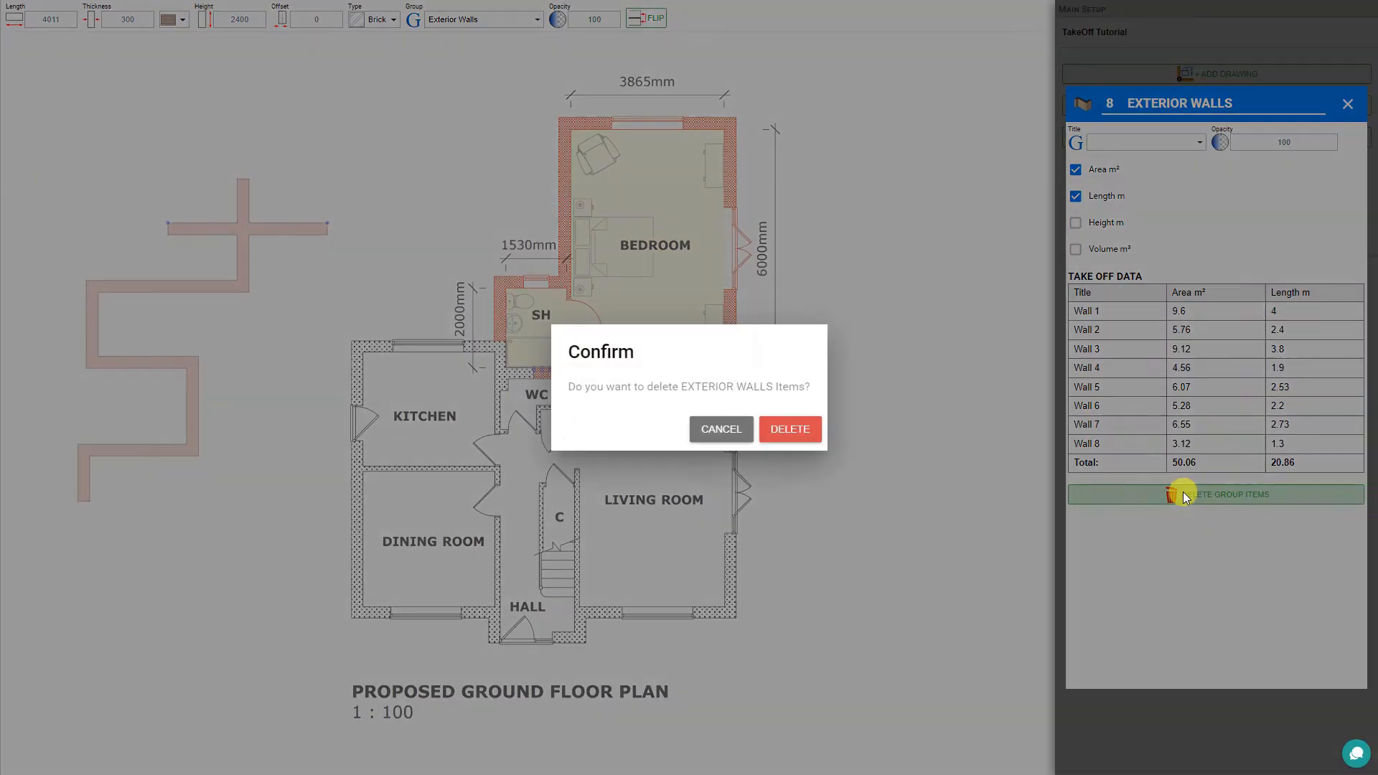
click(782, 429)
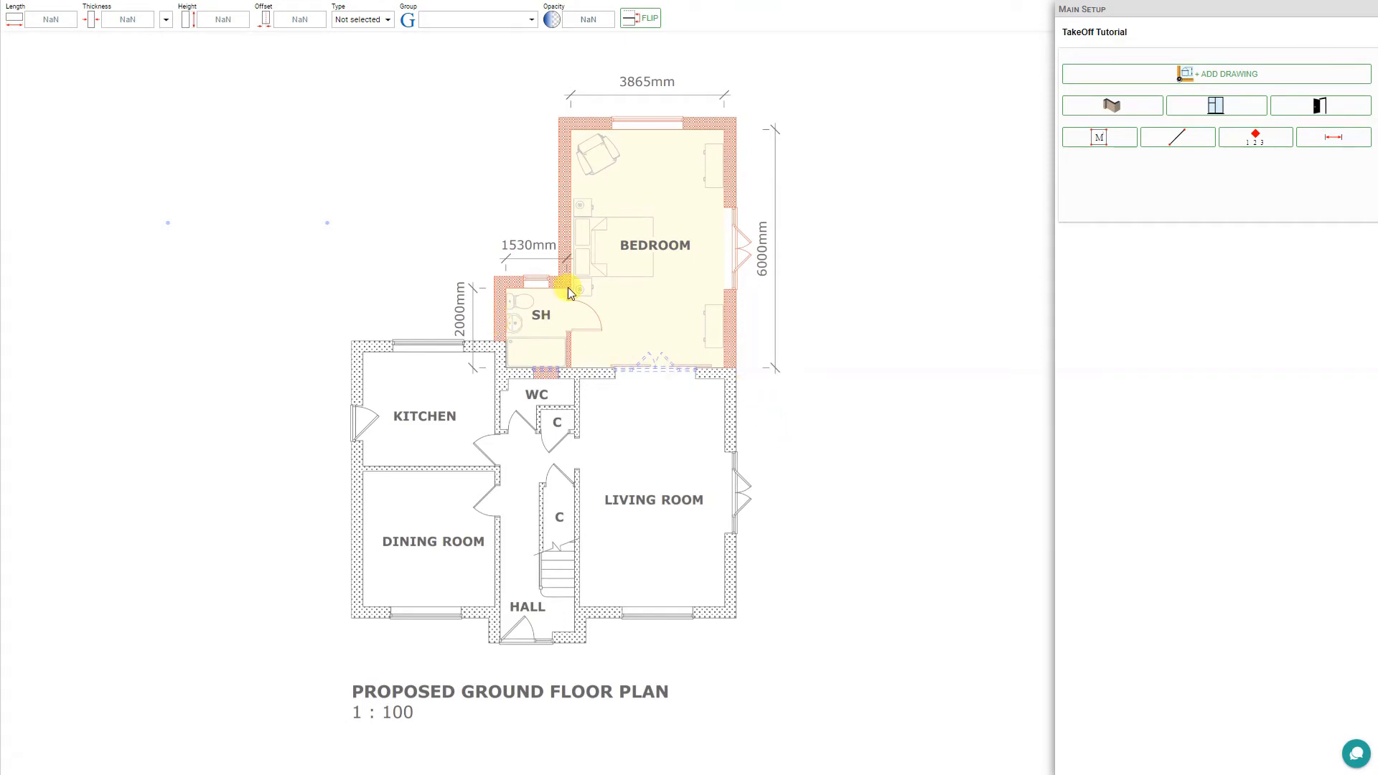
Step: Set up a new Multi-shape brick wall with the rectangular profile and assign it to the External Walls group
click(1122, 109)
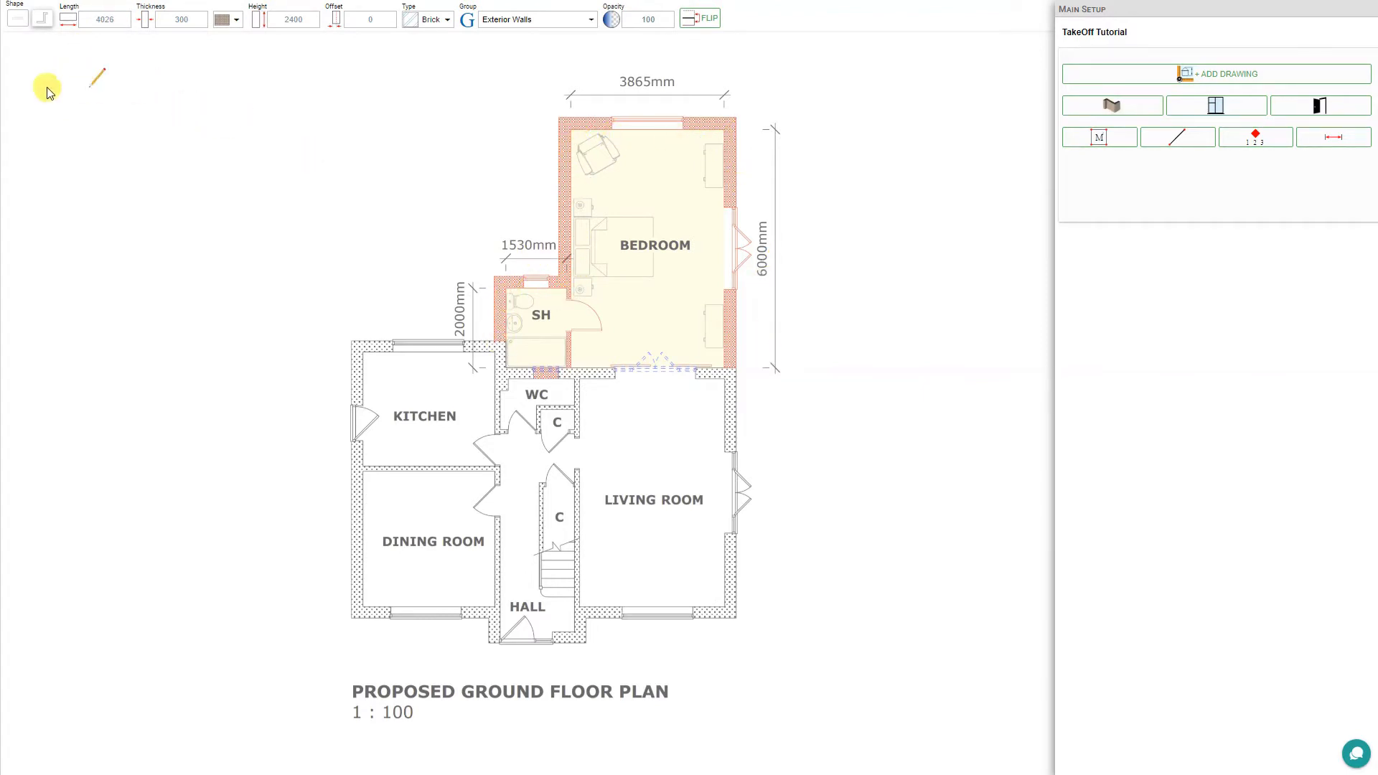
click(43, 22)
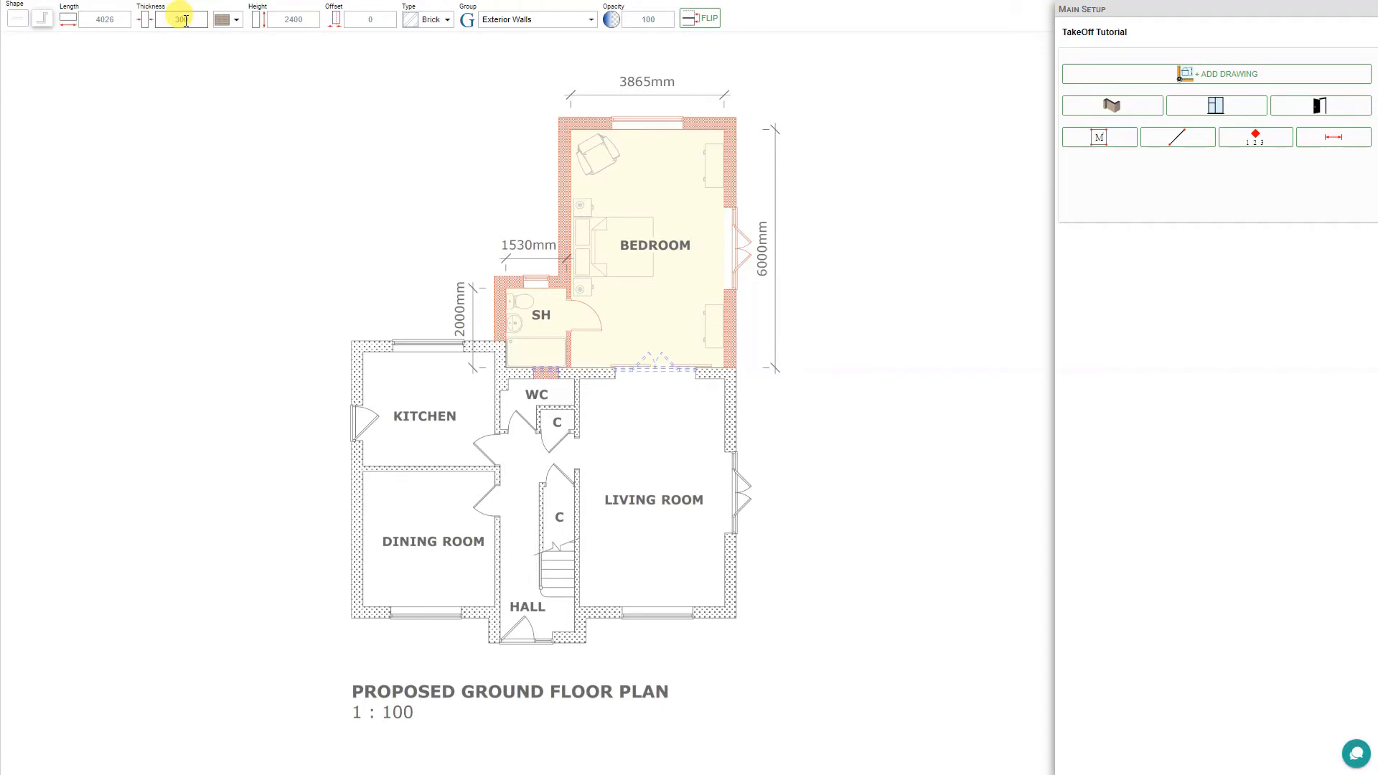
click(239, 23)
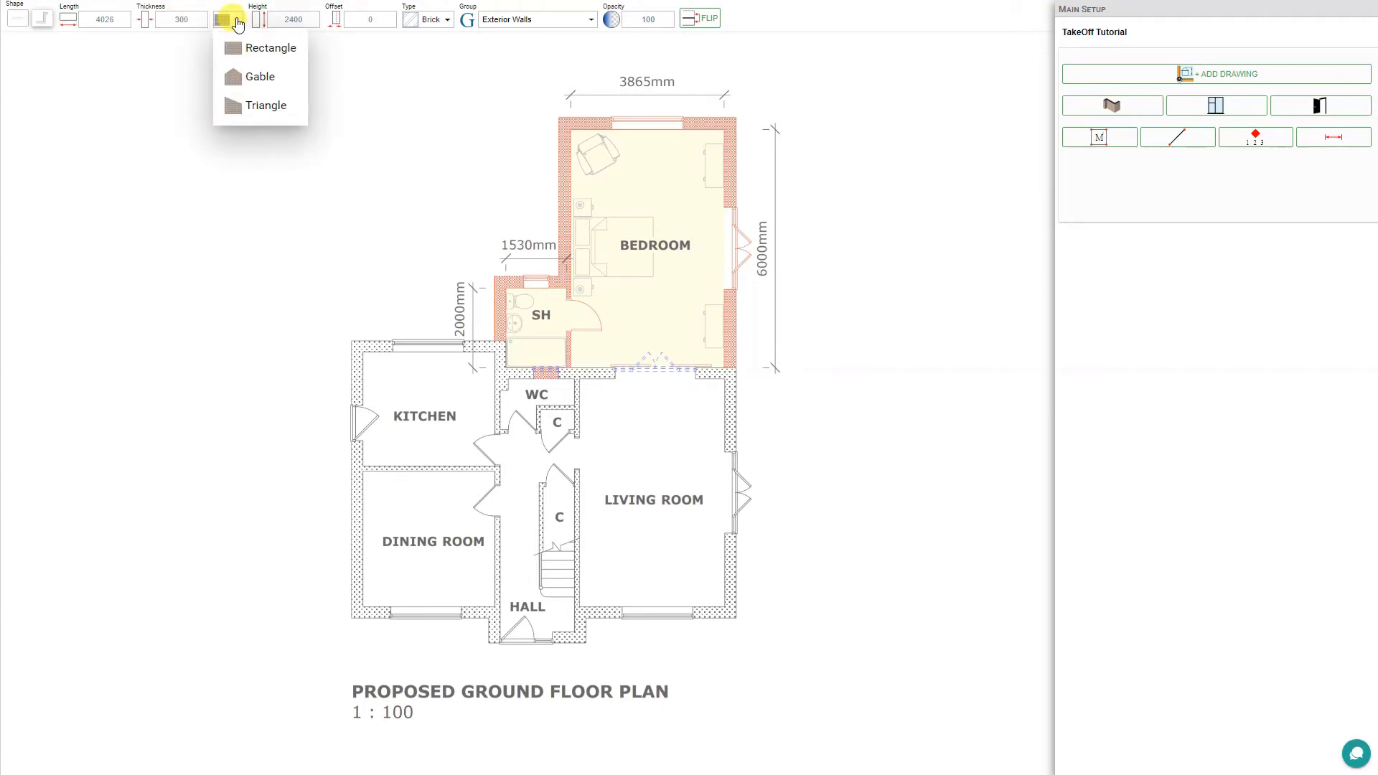
click(238, 23)
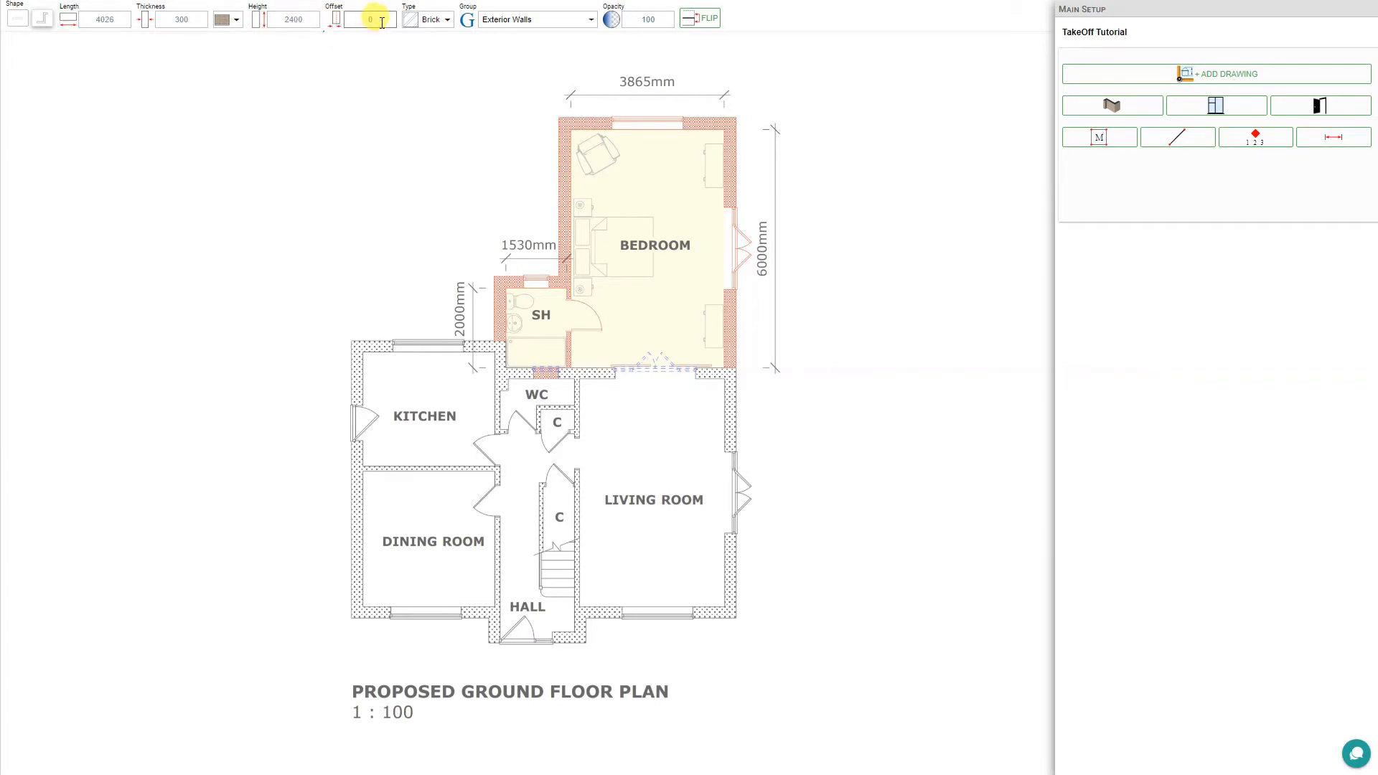
click(448, 22)
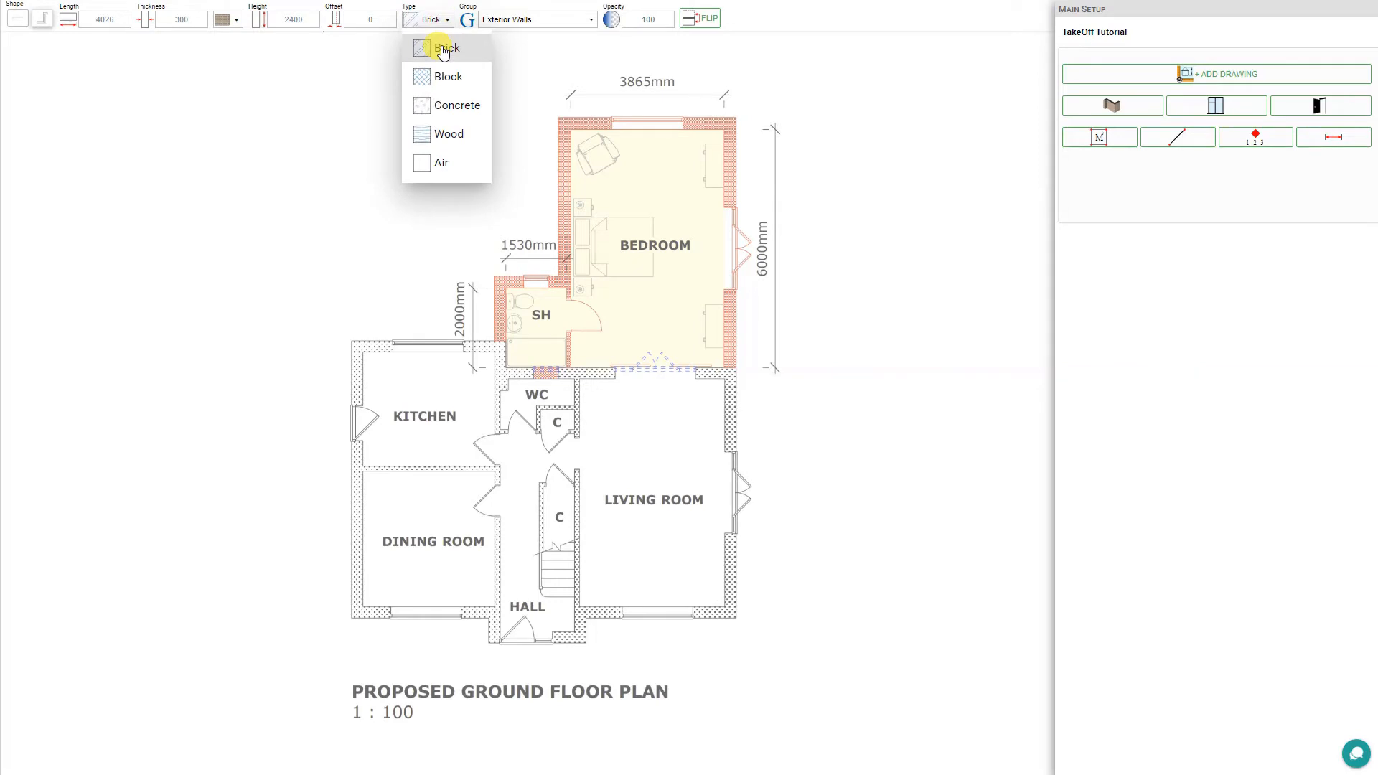
click(443, 51)
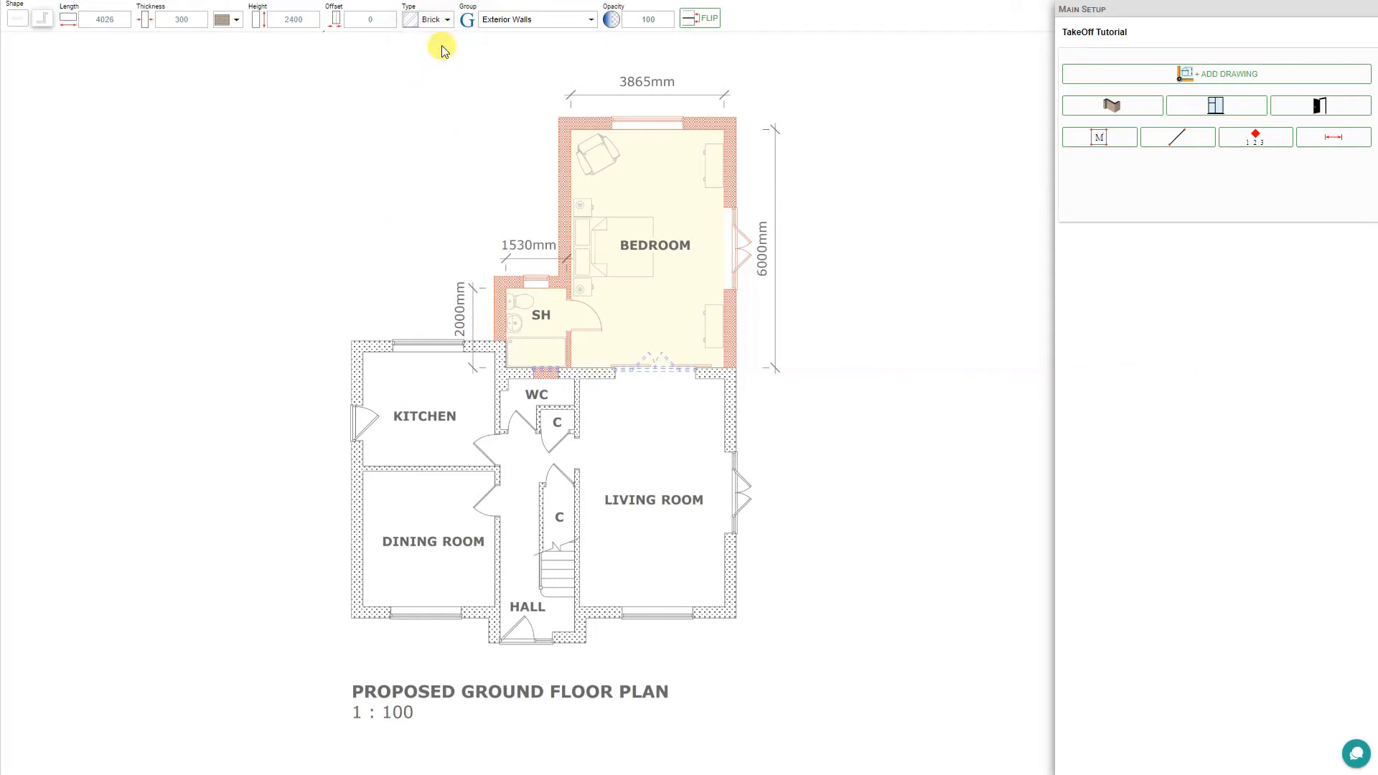
click(591, 21)
click(553, 80)
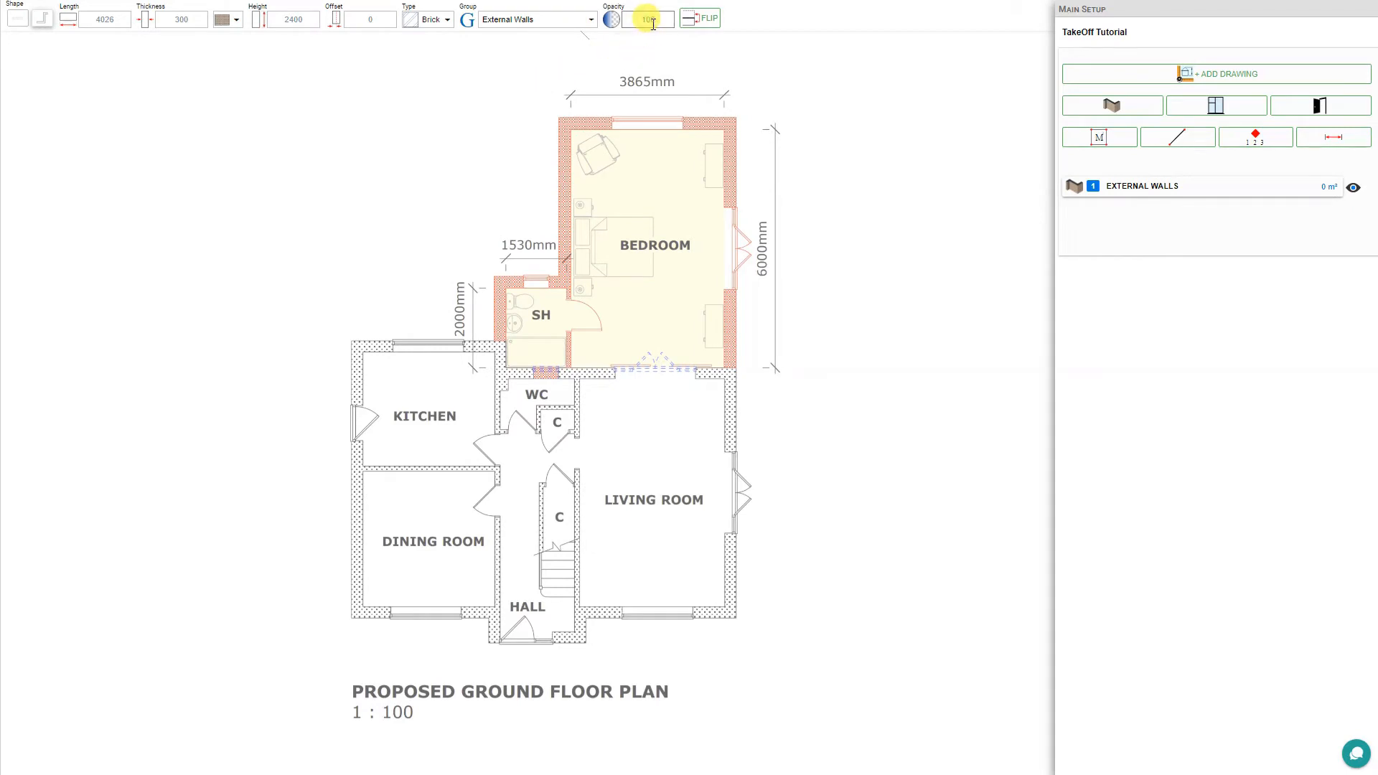
Step: Trace the two outer walls of the SH room as straight segments, from the kitchen wall corner up and across to the bedroom wall
drag(636, 254, 583, 353)
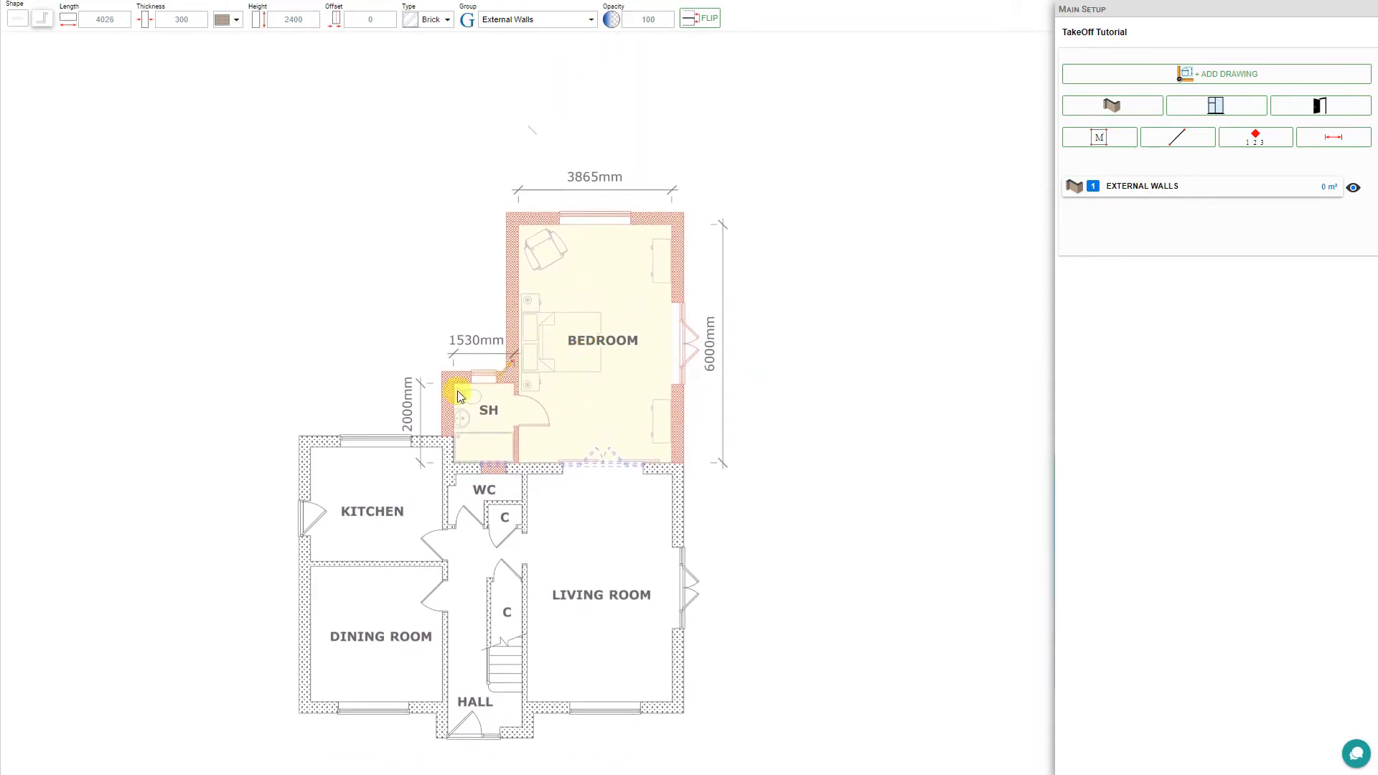
scroll(462, 357, up, 3)
scroll(464, 357, up, 2)
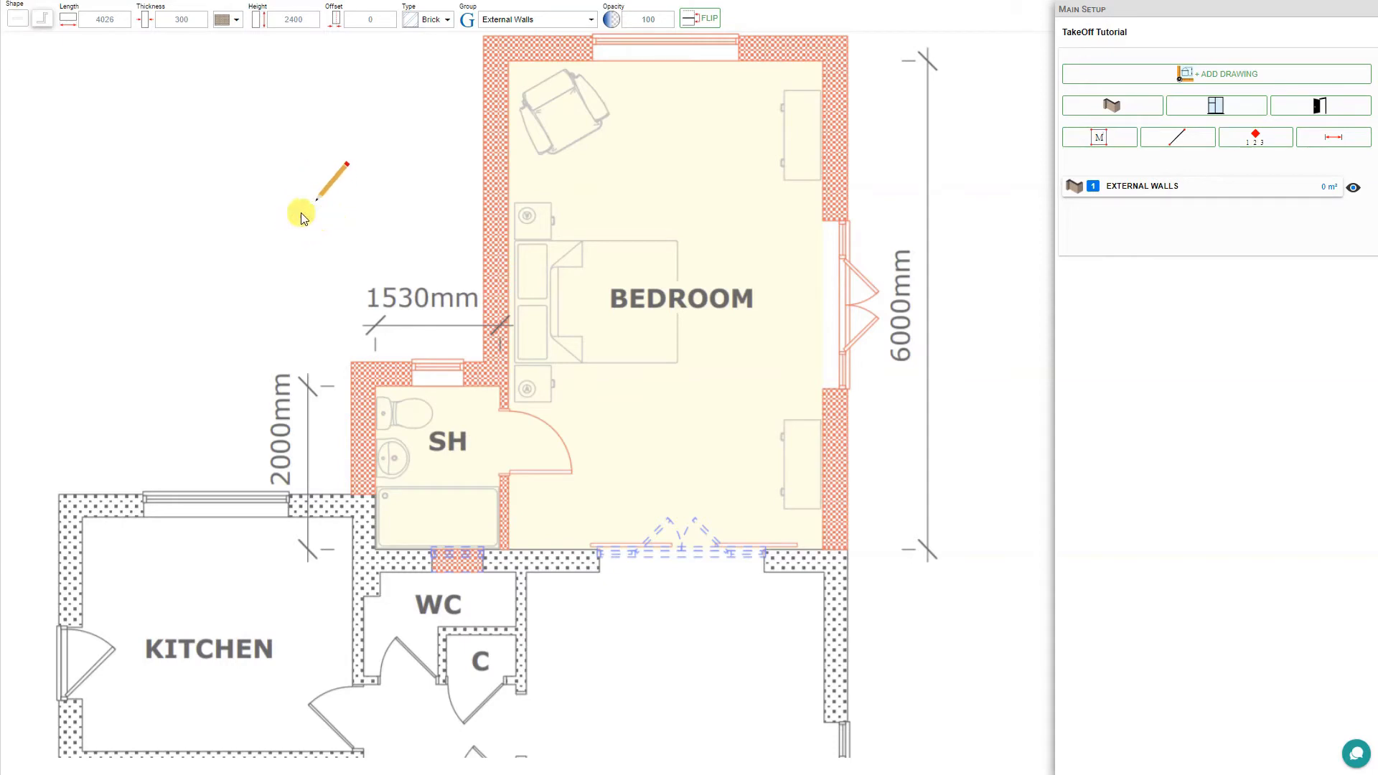
click(351, 495)
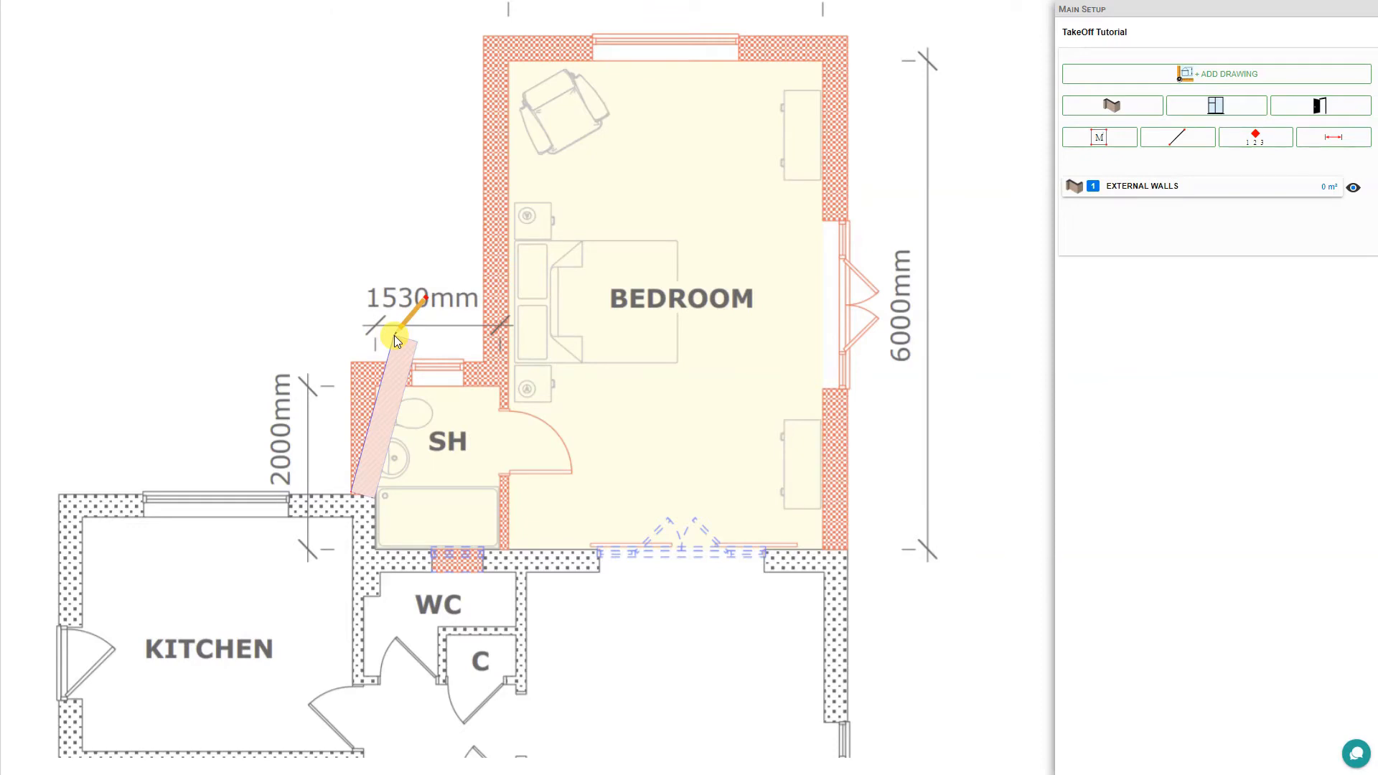
key(shift)
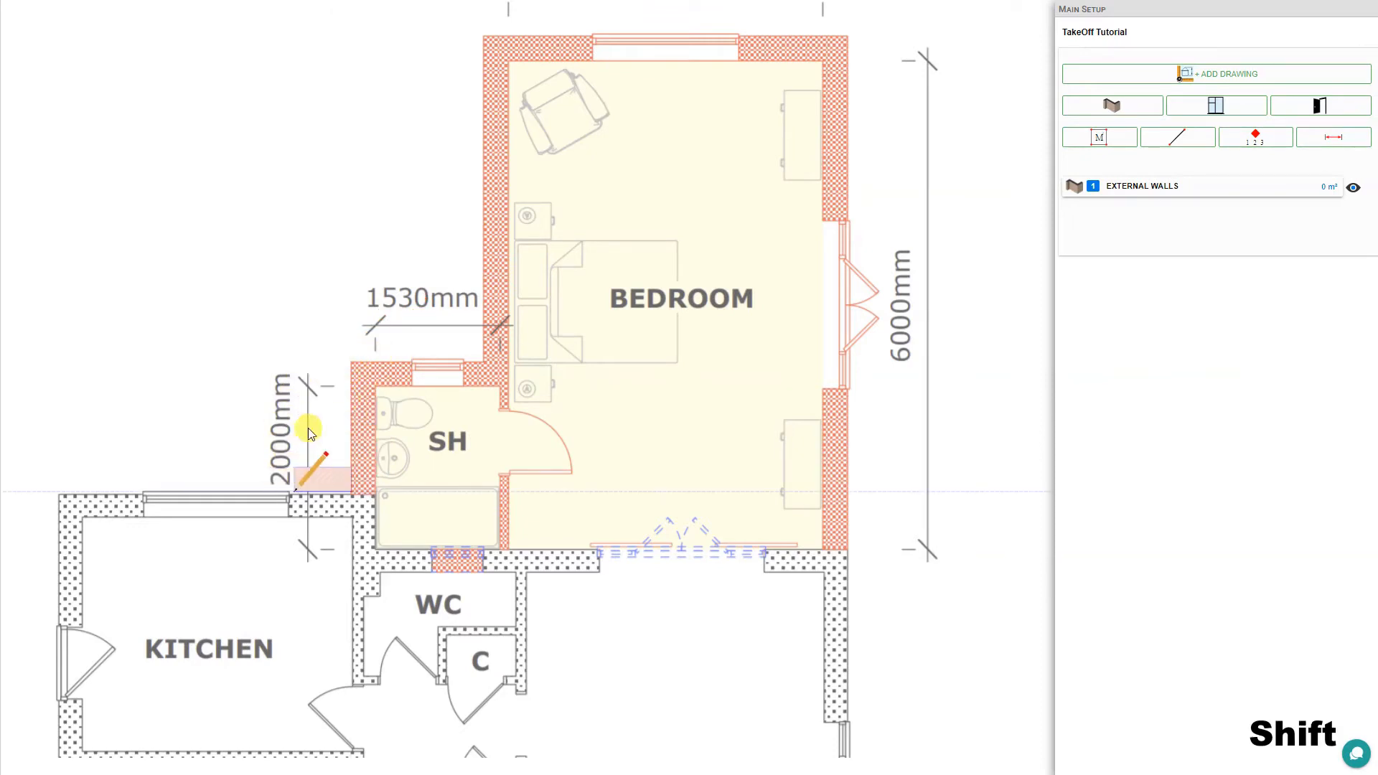
click(352, 366)
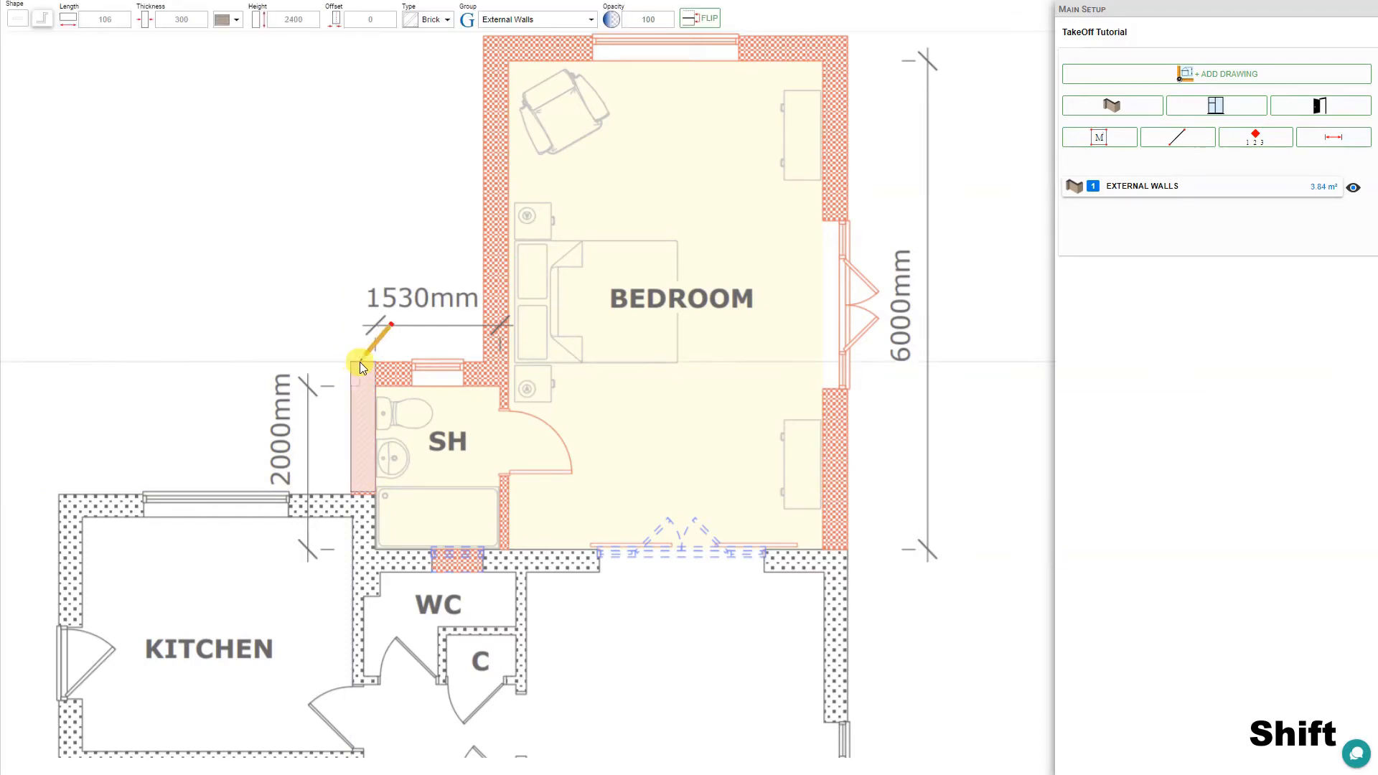
shift+click(484, 367)
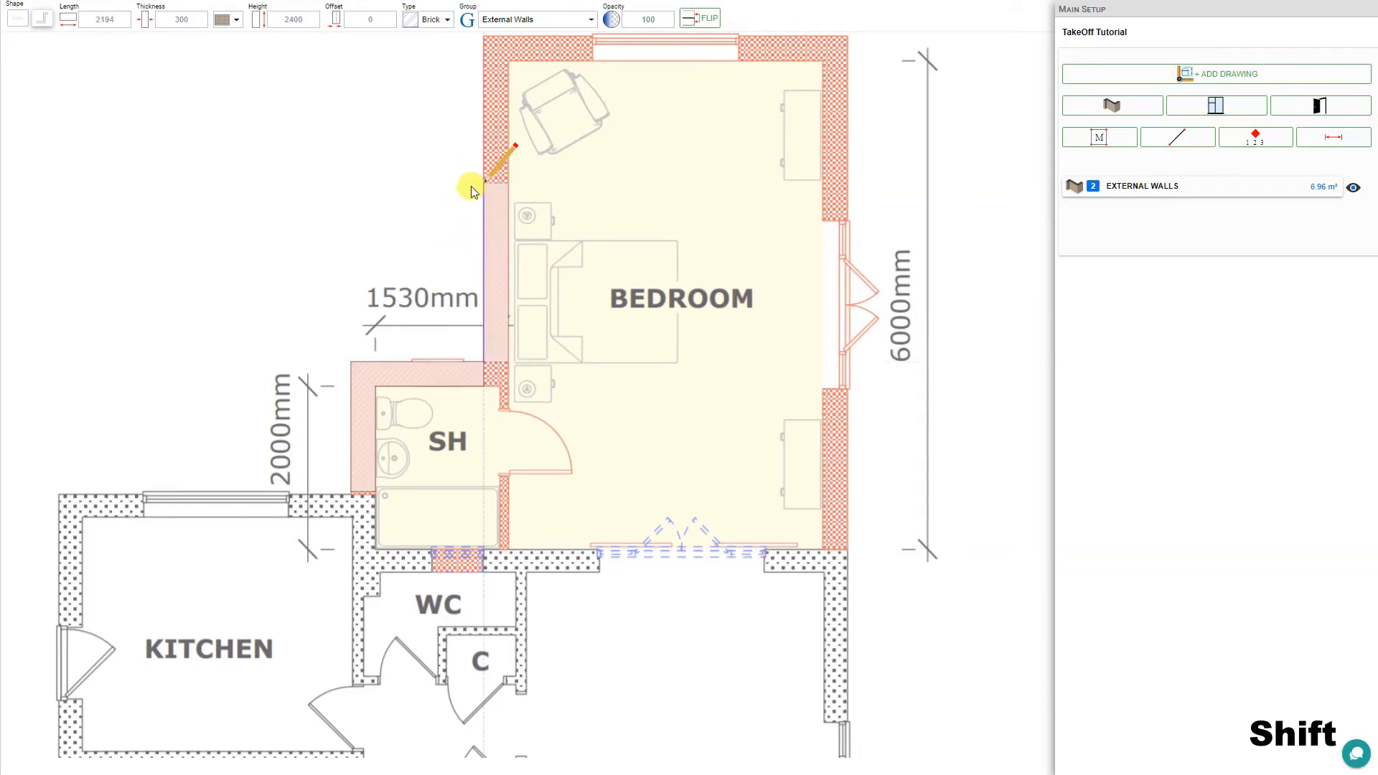
Step: Continue the external wall straight around the bedroom's three outer sides down to the living room wall and finish drawing
click(485, 36)
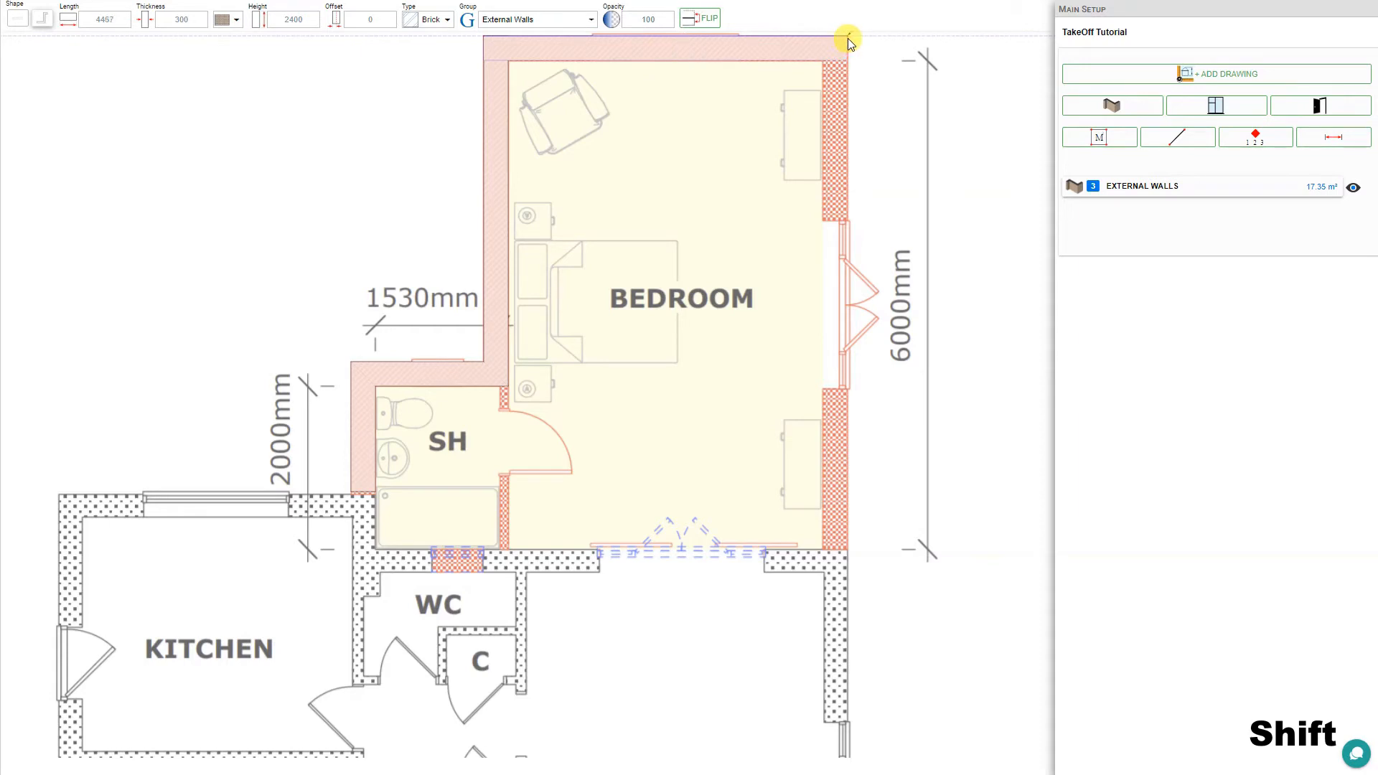
click(848, 37)
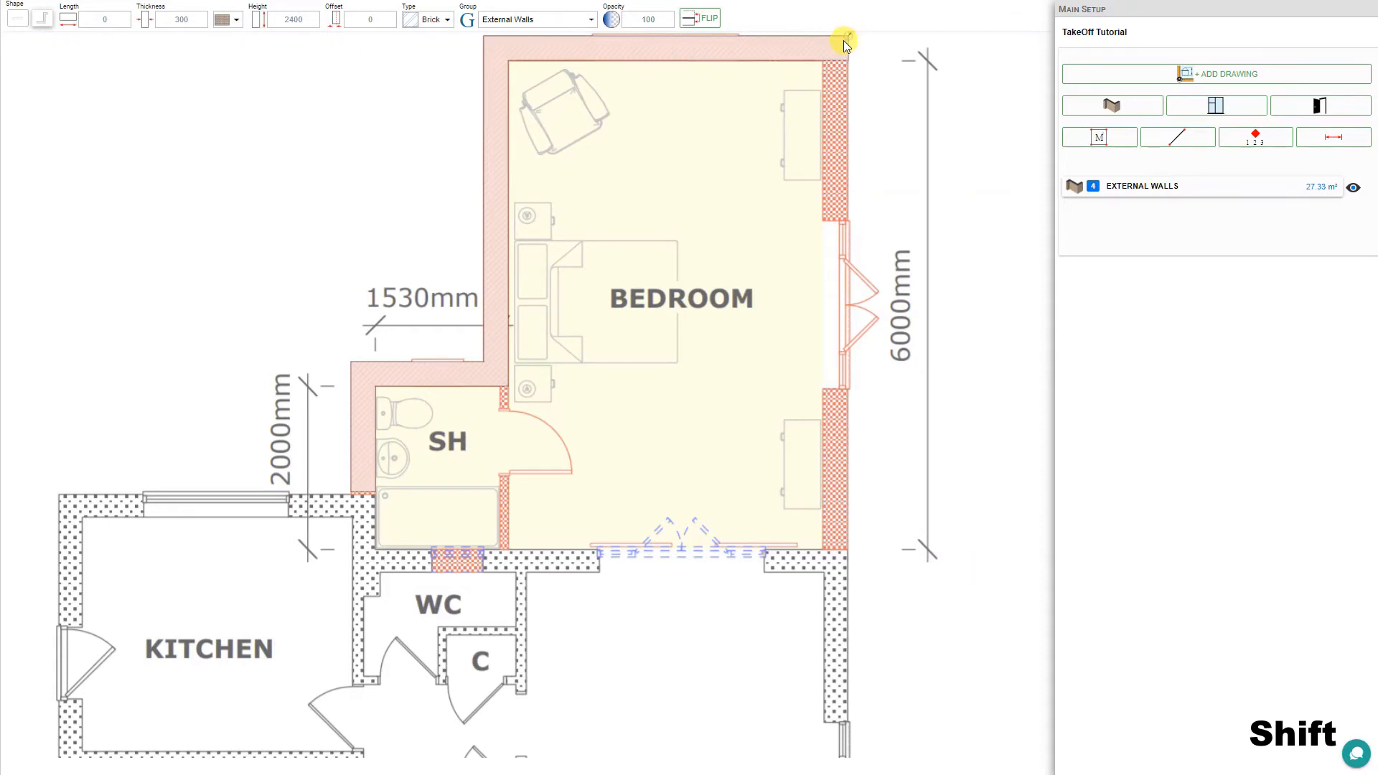
click(850, 549)
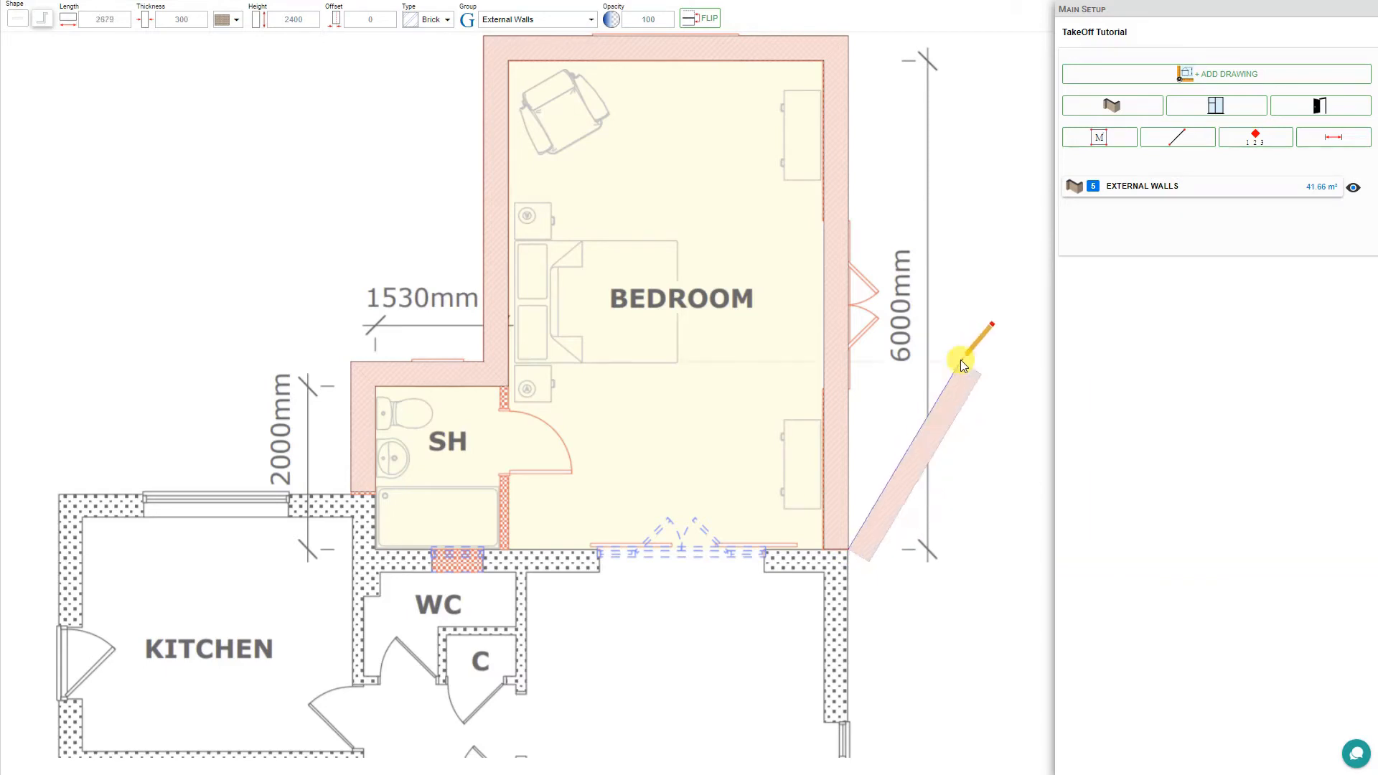
key(Escape)
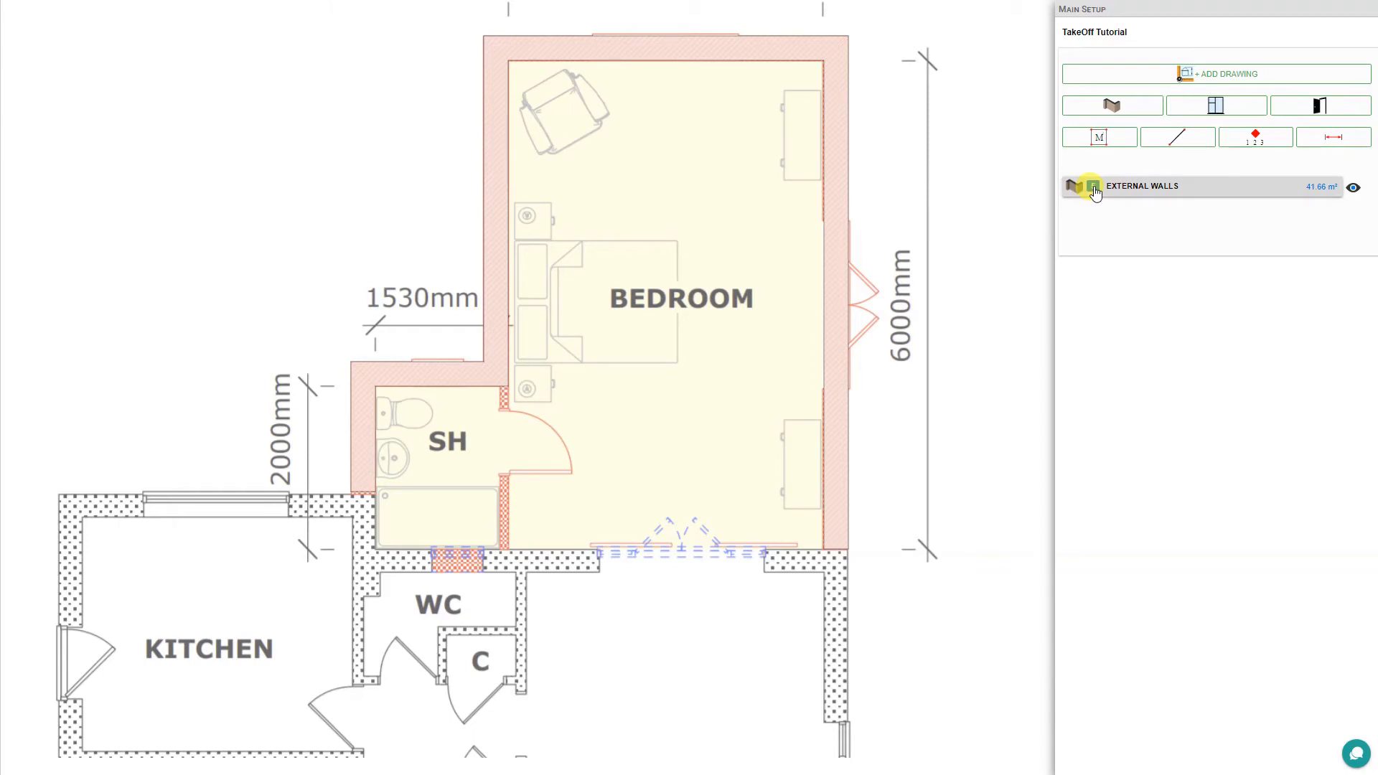
Step: Show length, height and volume alongside the area in the External Walls take-off data
click(1147, 188)
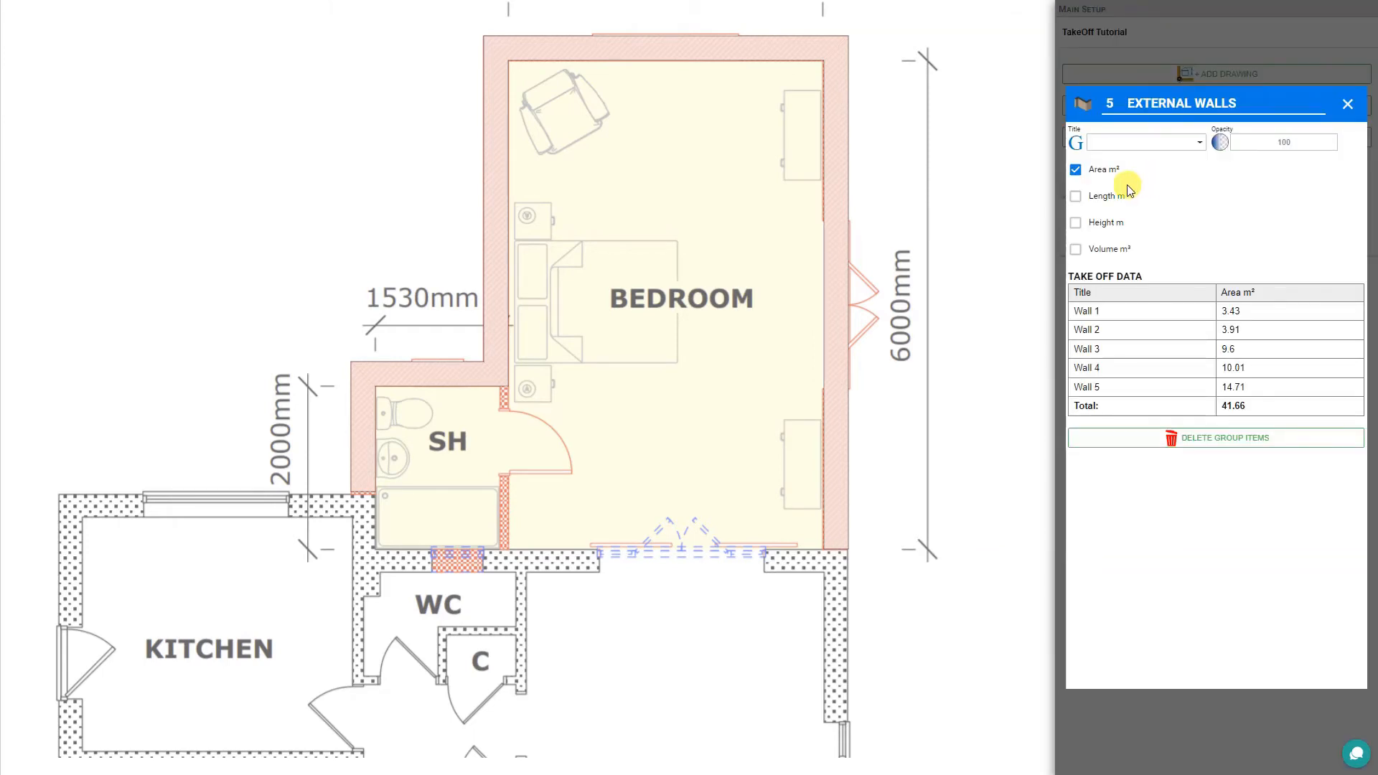
click(1075, 196)
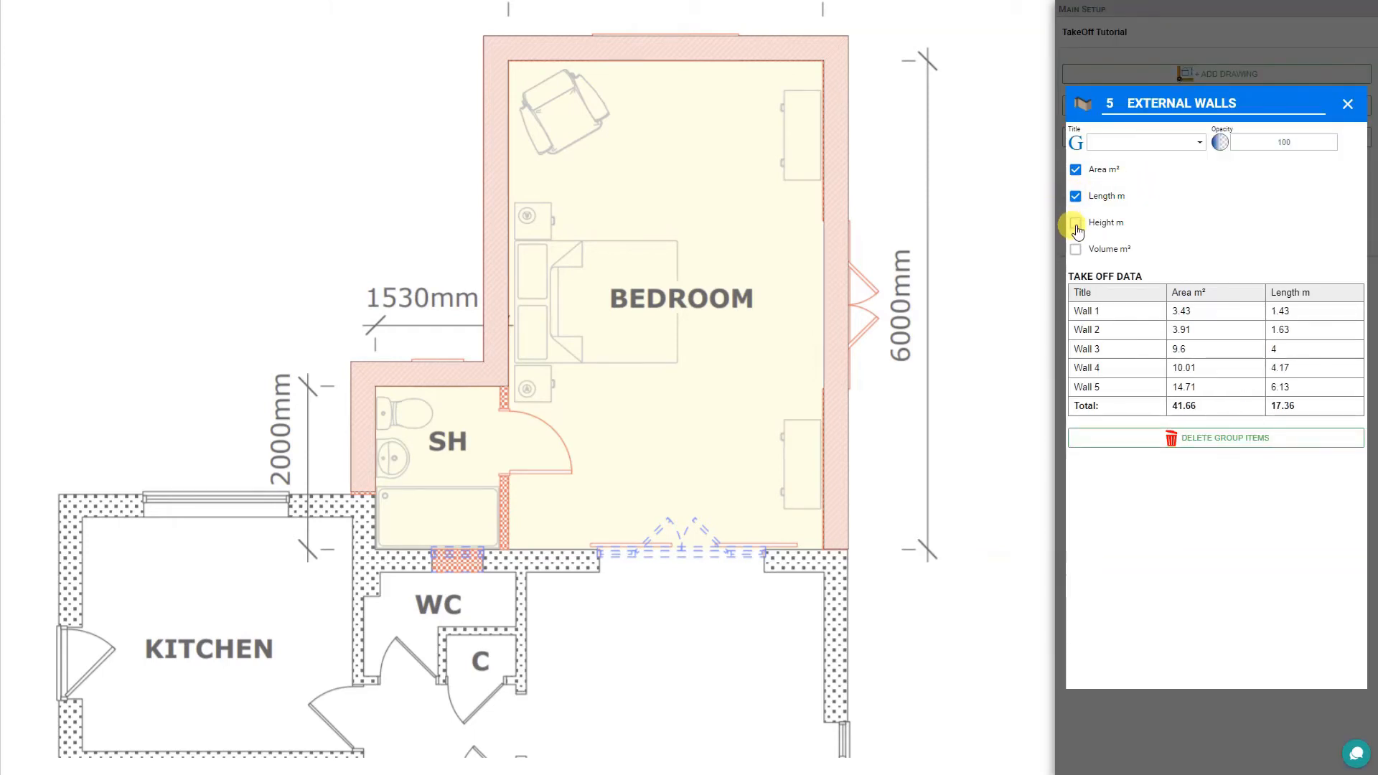
click(1076, 223)
click(1076, 249)
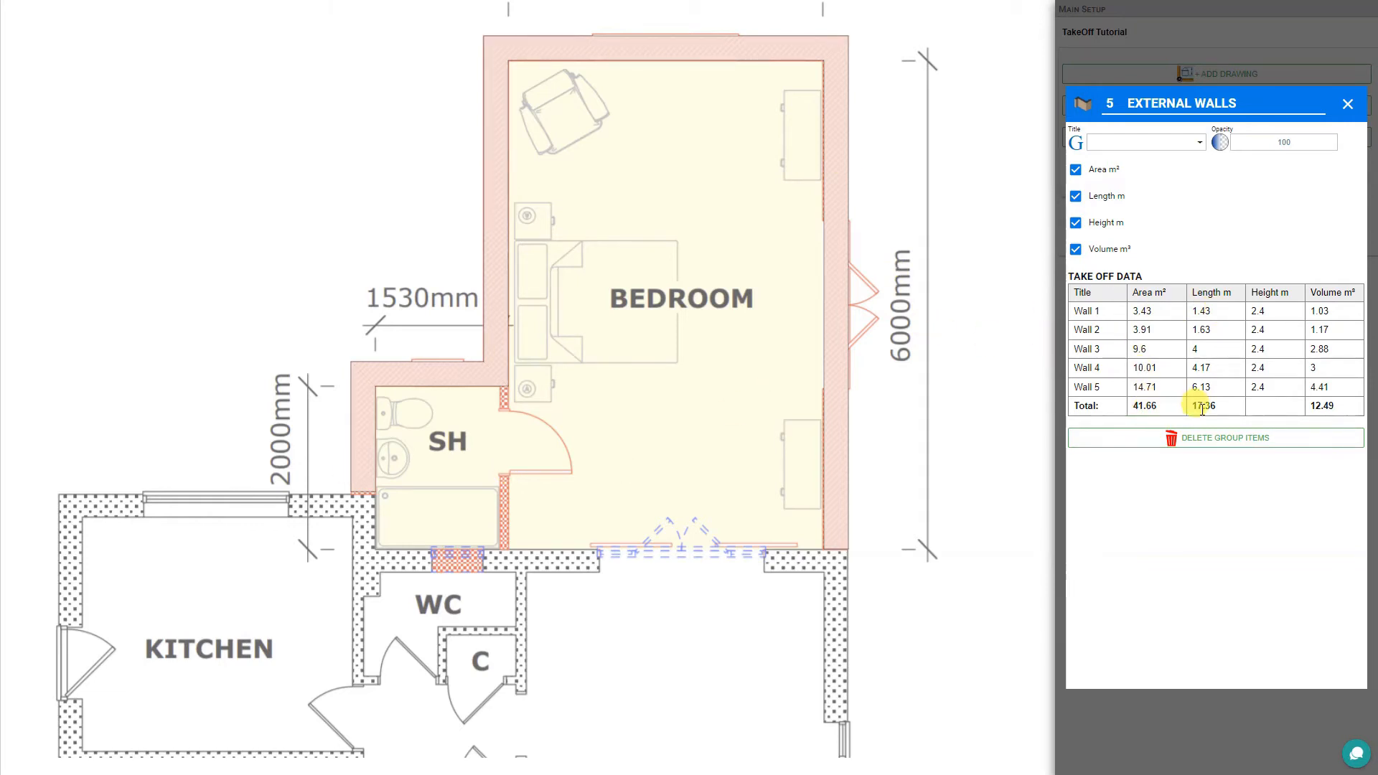
Step: Set the External Walls group's opacity to 68 and look over the available group titles without changing the assignment
click(1264, 141)
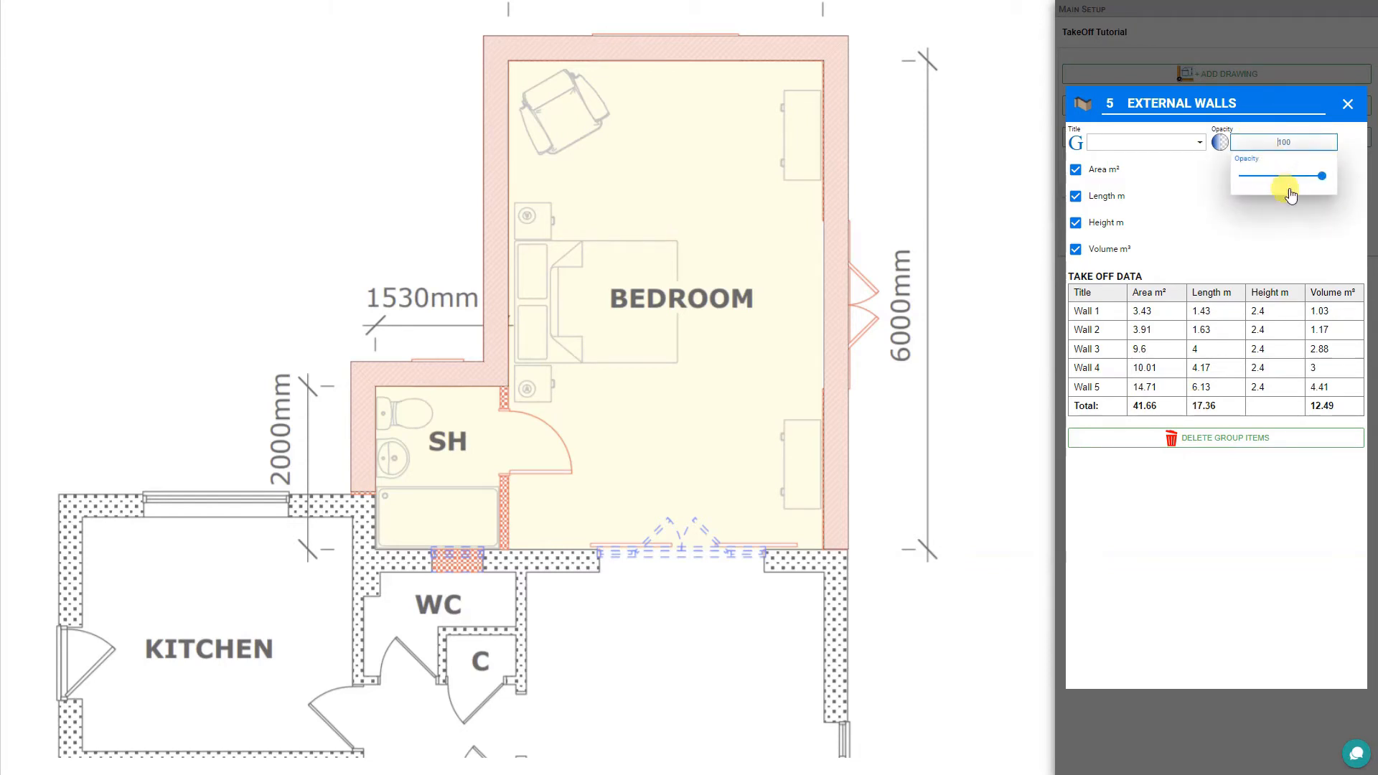
mouse_move(1322, 180)
mouse_down()
mouse_move(1251, 188)
mouse_move(1298, 180)
mouse_up()
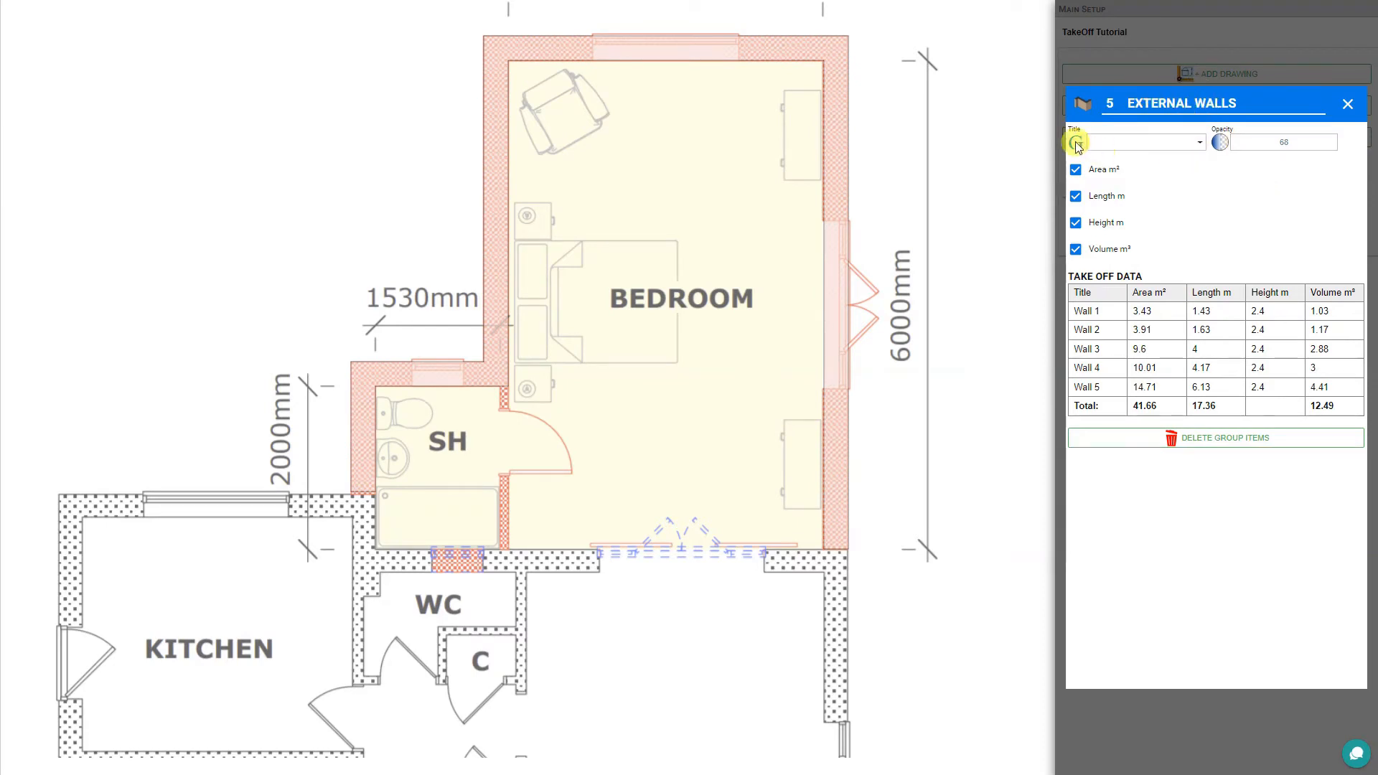
click(1202, 144)
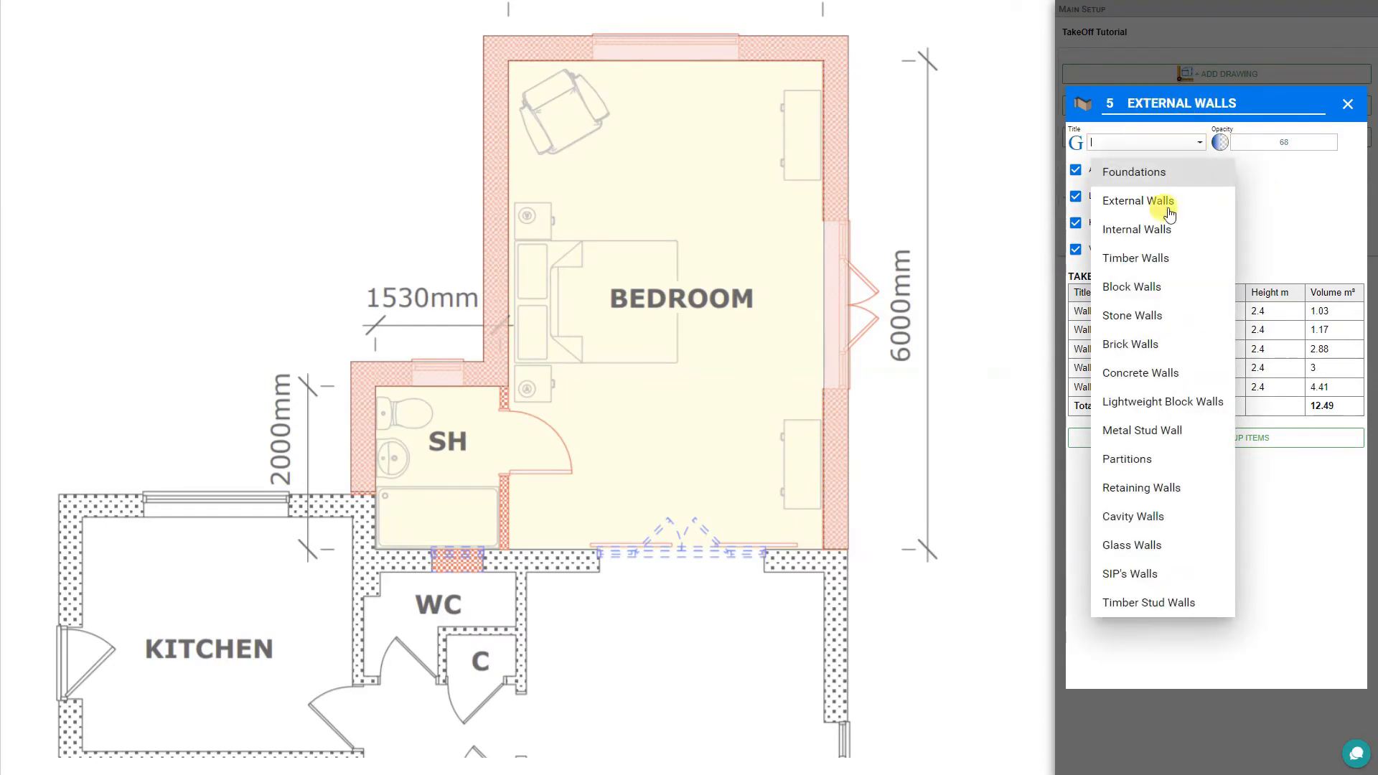
click(1279, 175)
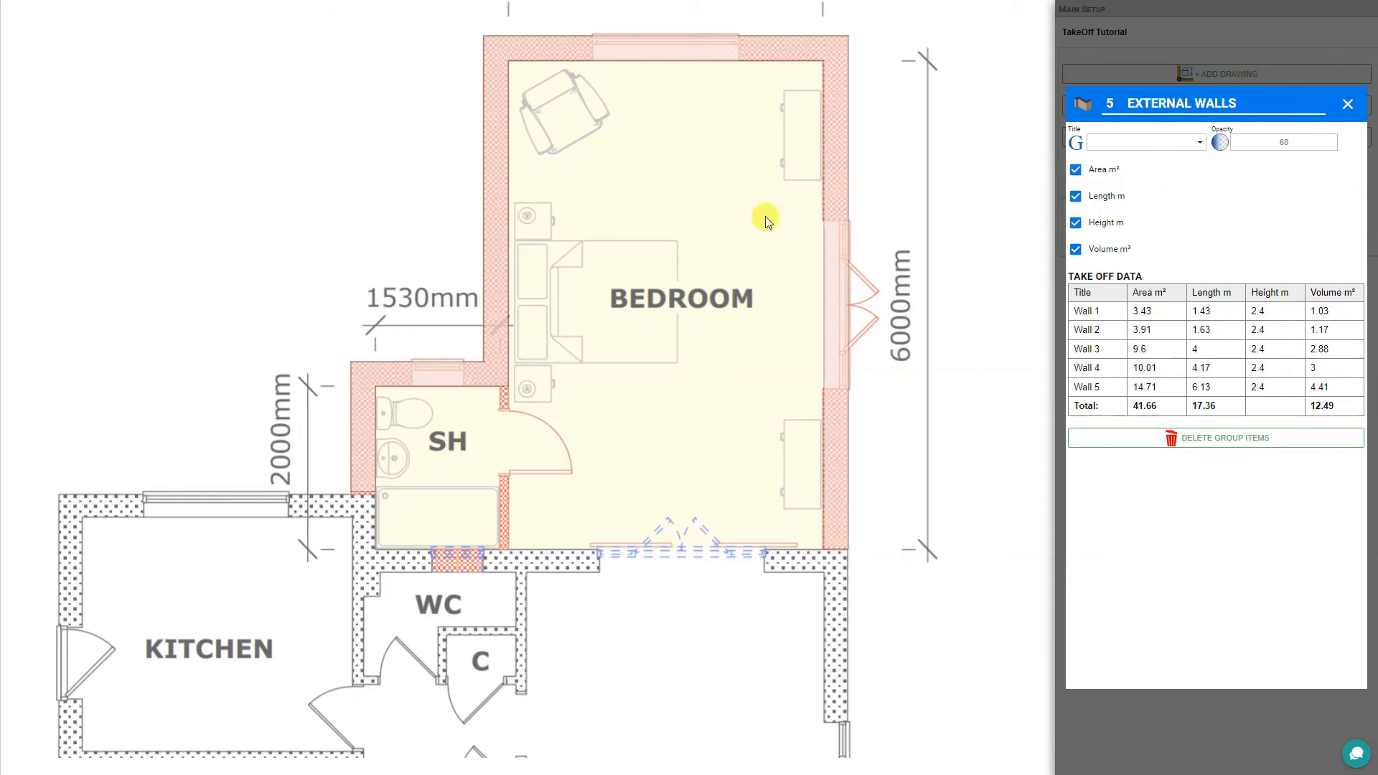
Step: Flip the bedroom's 6300 mm external wall to the other side of its line, flip it back and leave the group's details
click(835, 107)
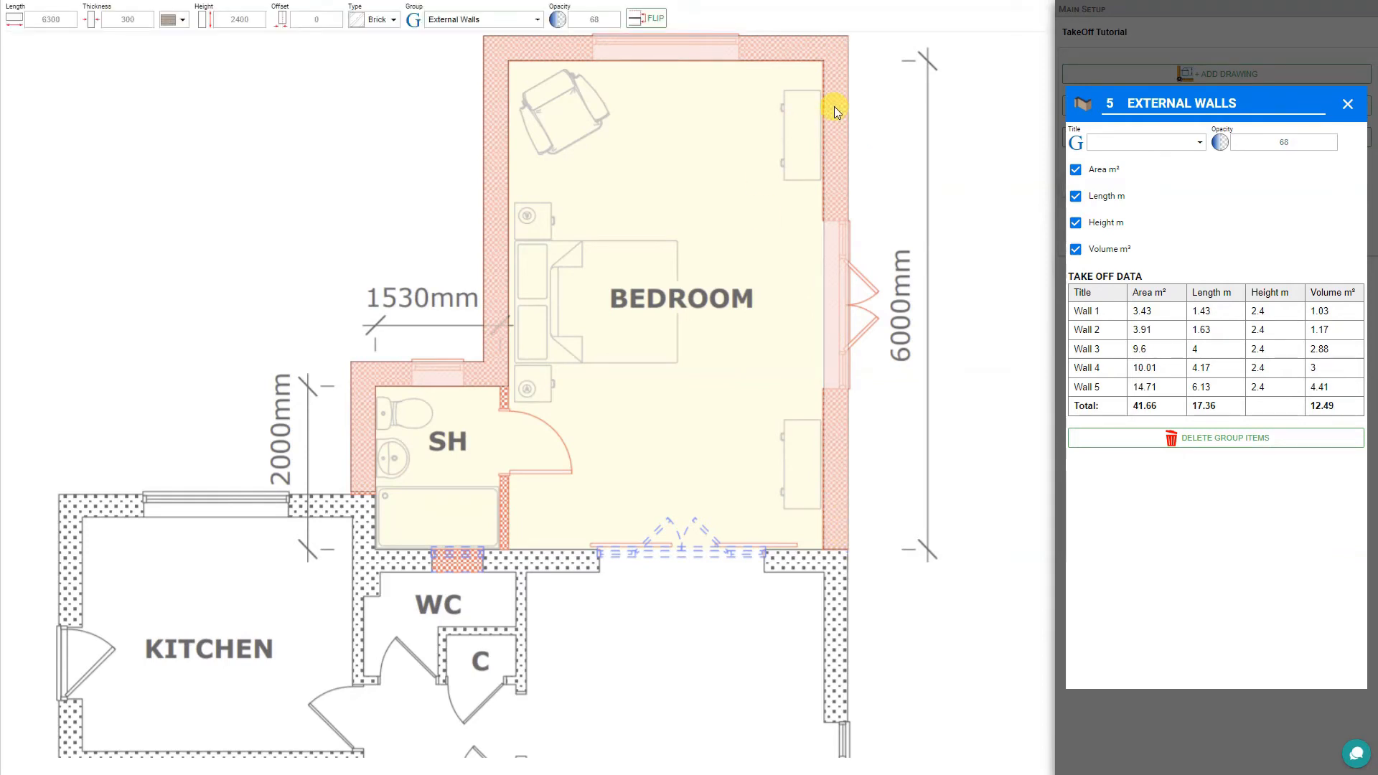
click(653, 24)
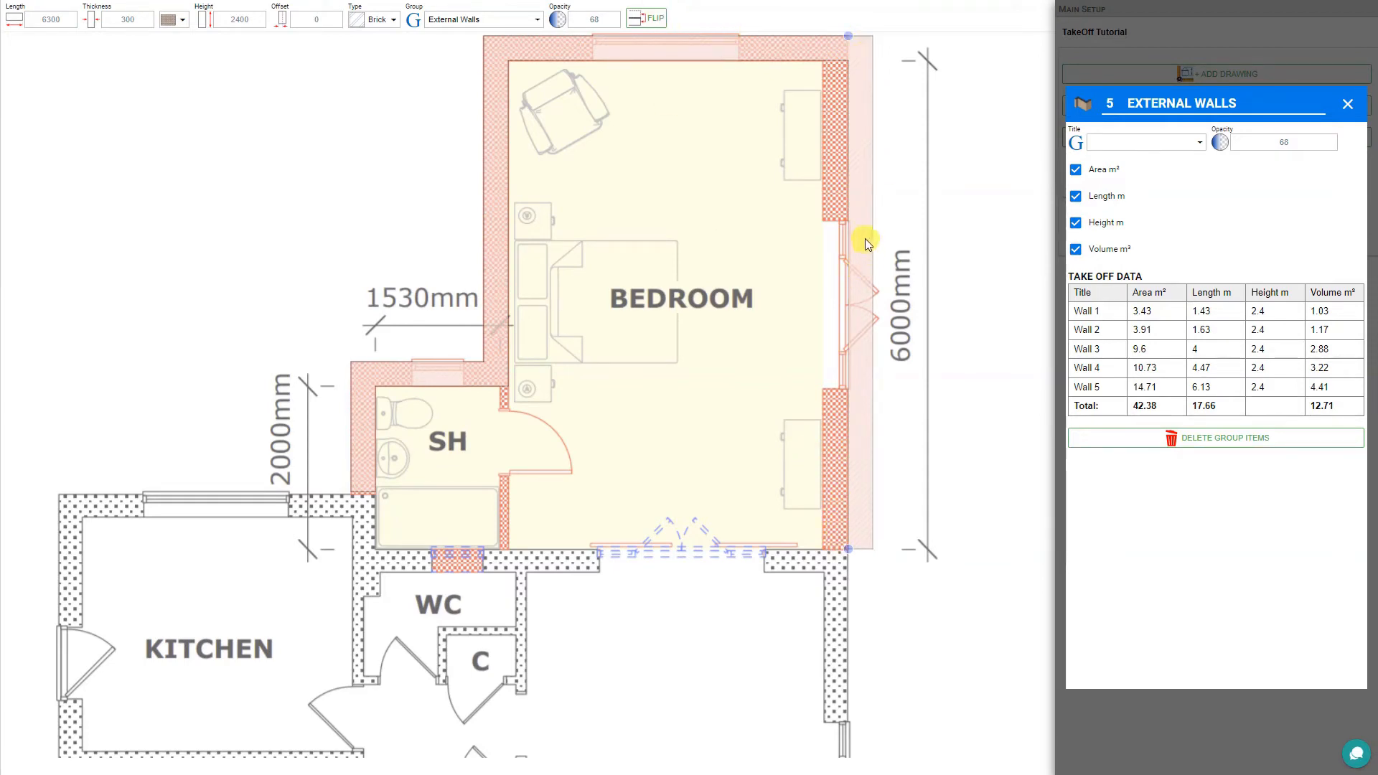
click(650, 19)
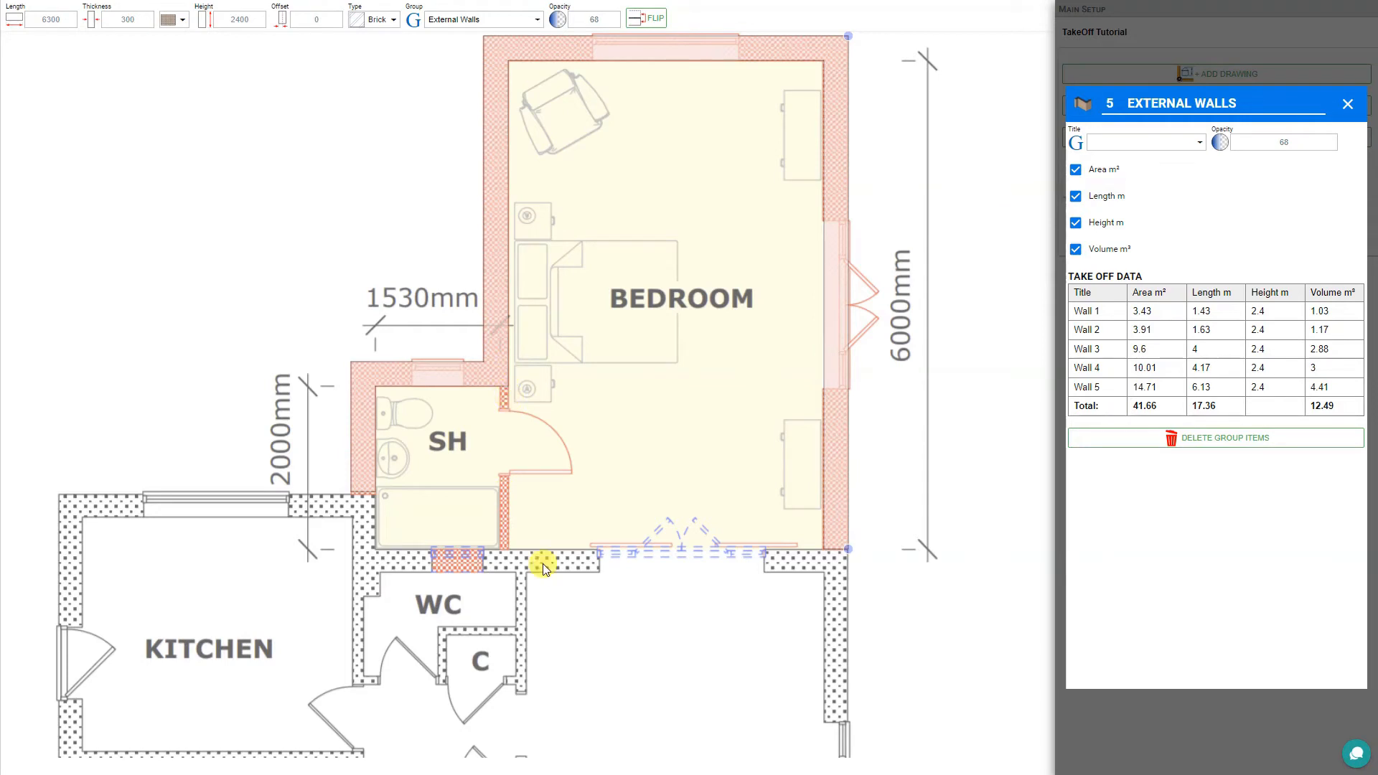
click(1348, 106)
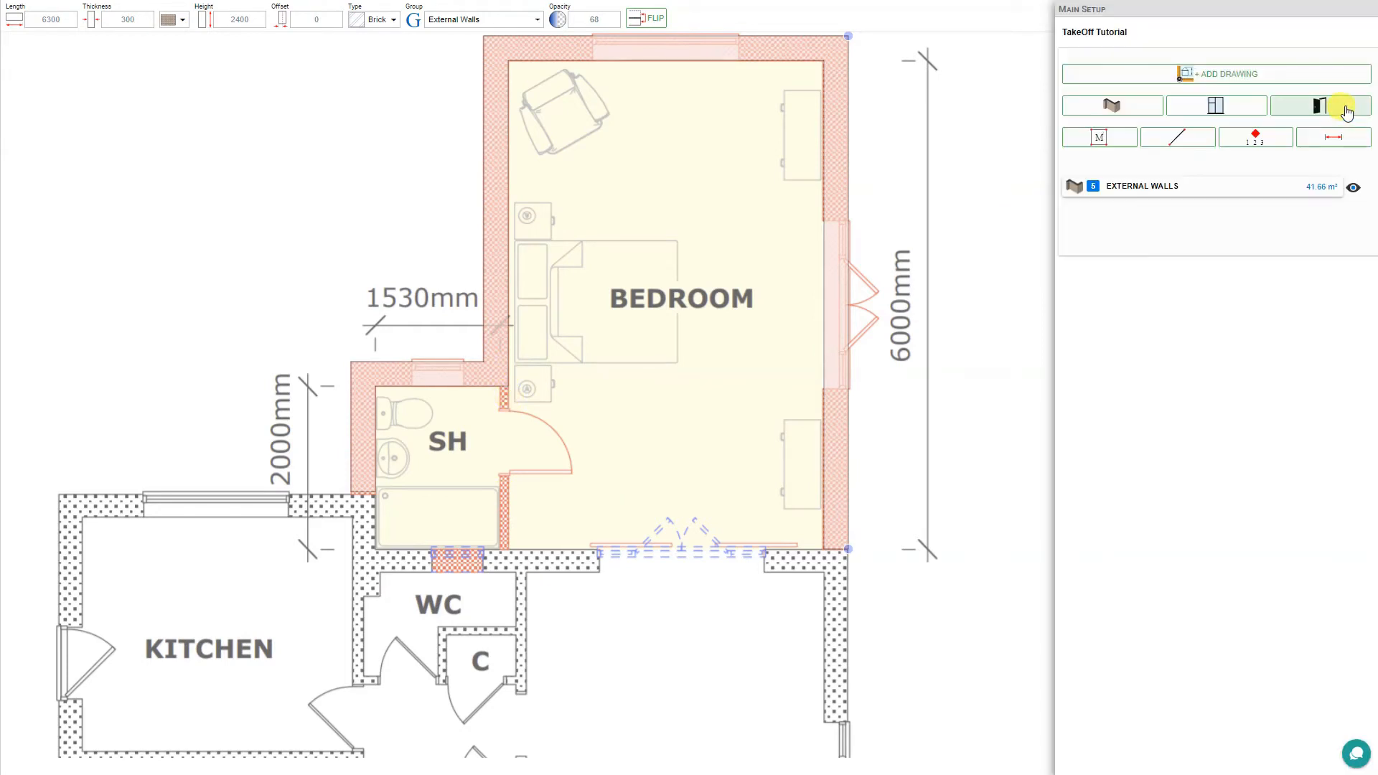
Step: Set up a new single straight wall in the Partitions group, 150 mm thick, with the Block type
click(1343, 108)
click(1114, 106)
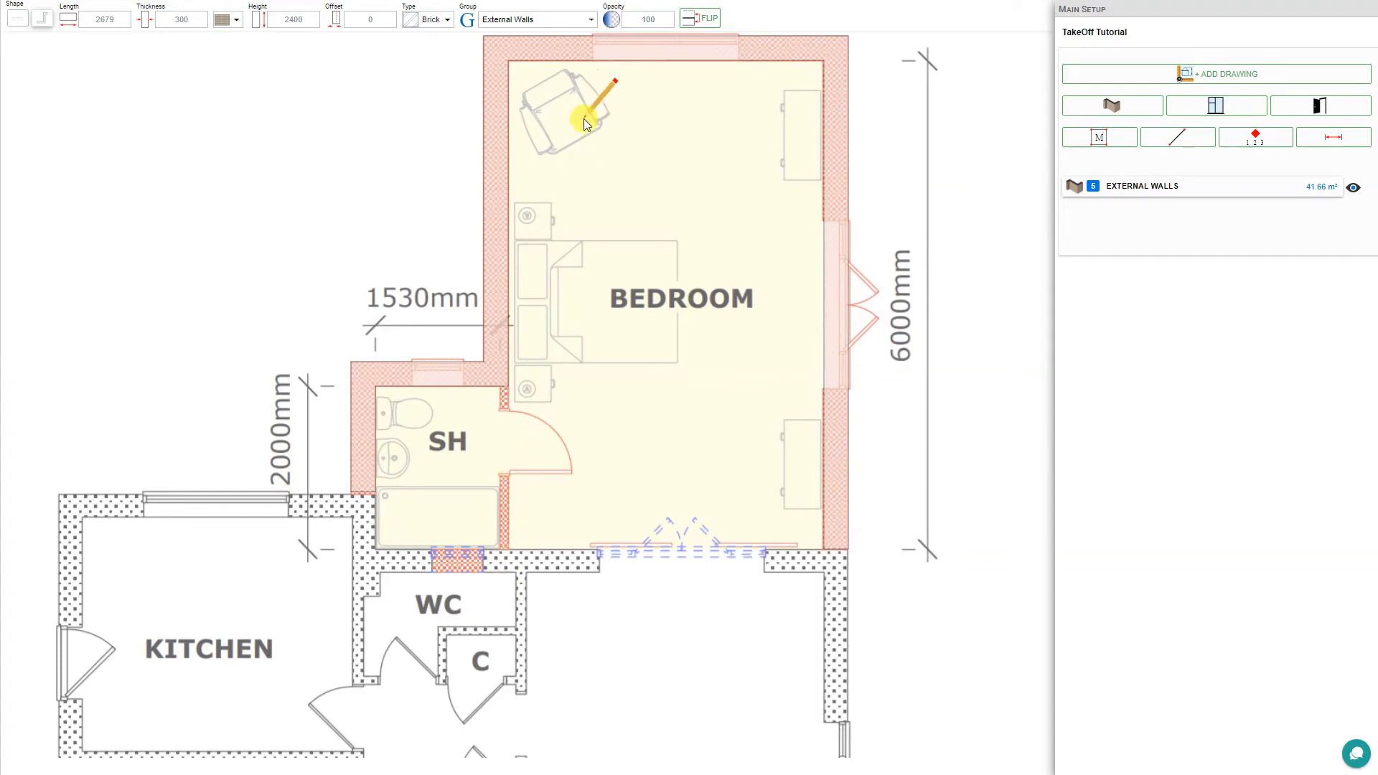
click(593, 22)
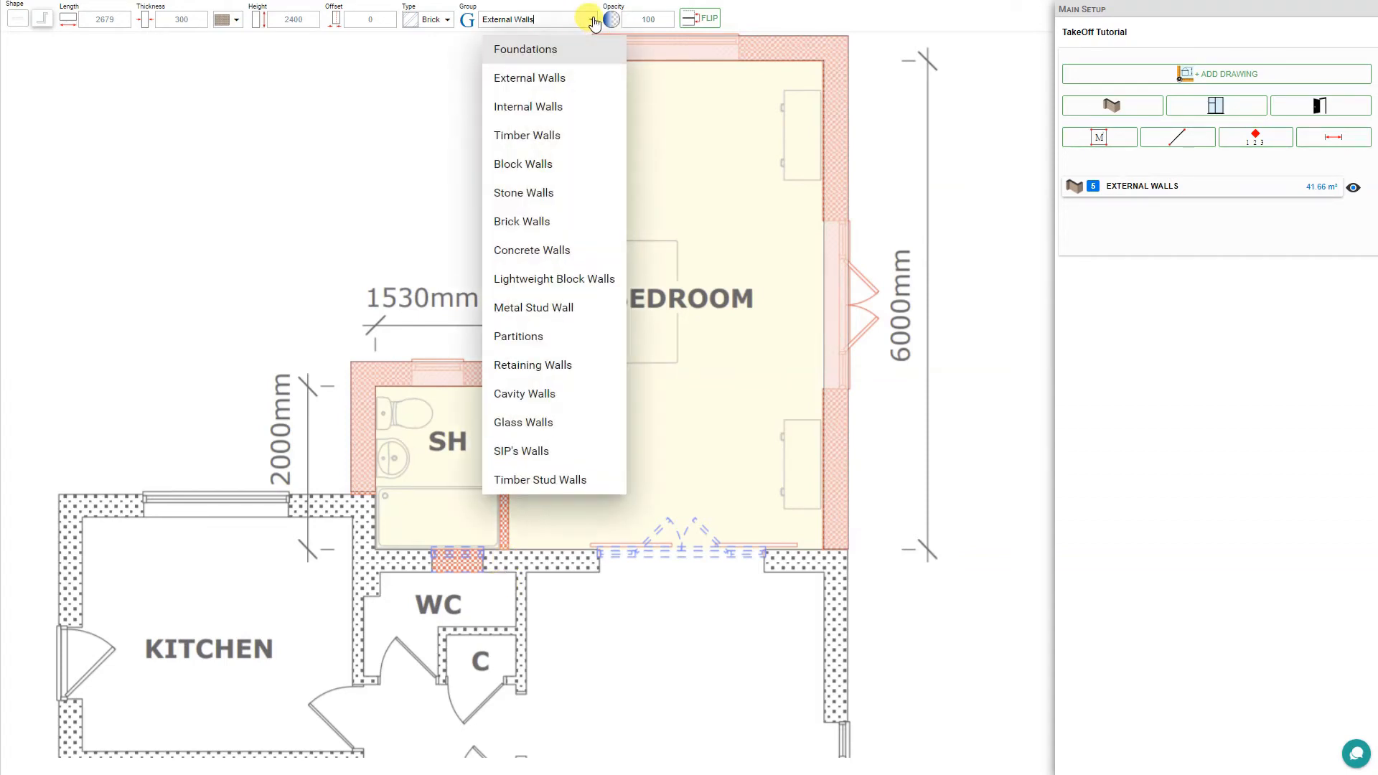
click(537, 338)
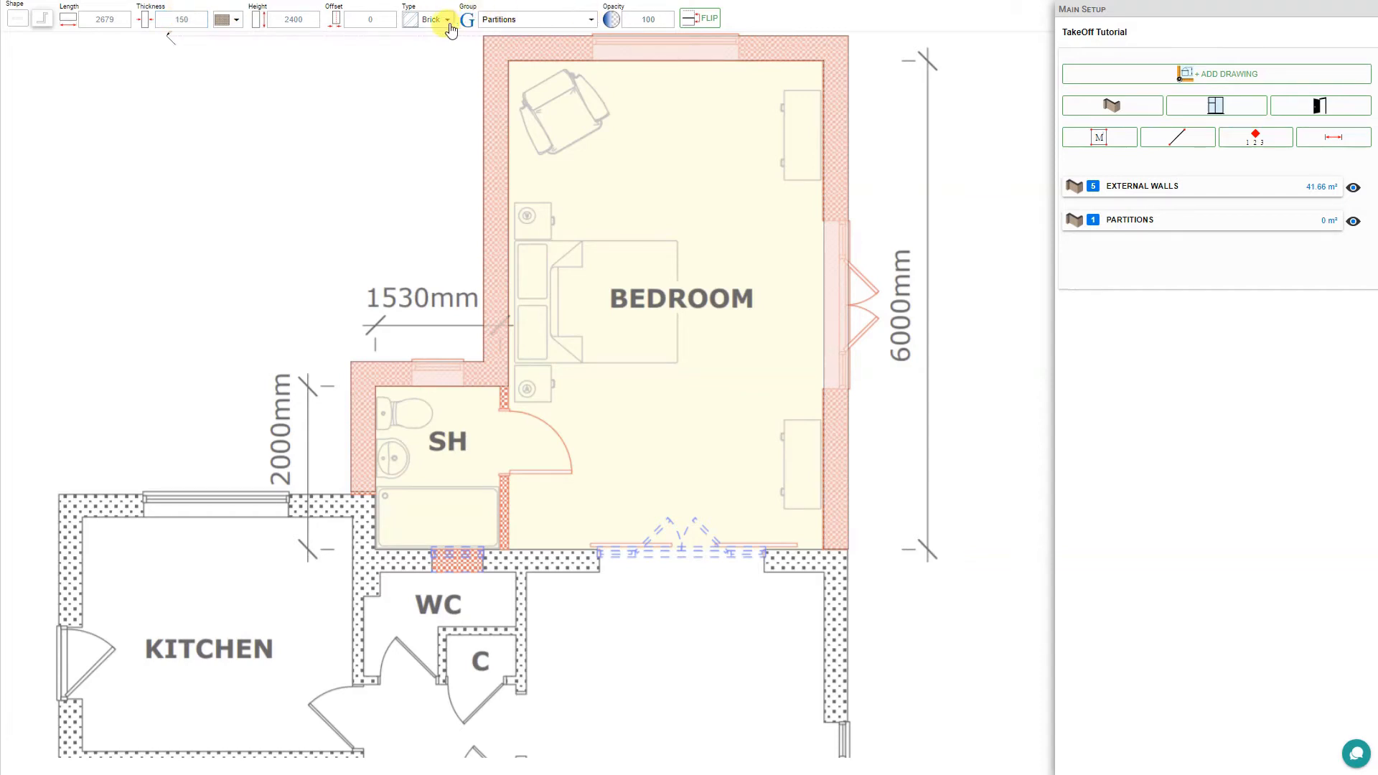
click(445, 21)
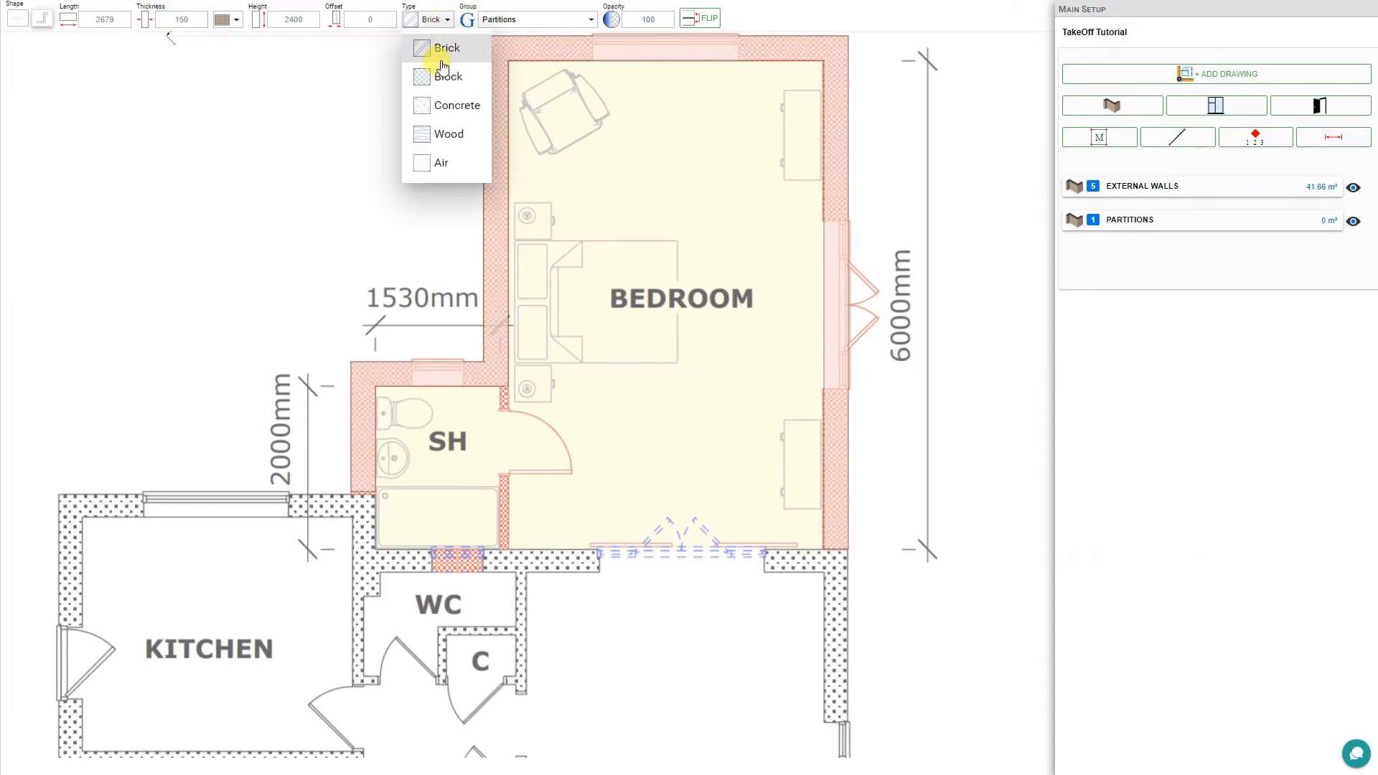
click(442, 81)
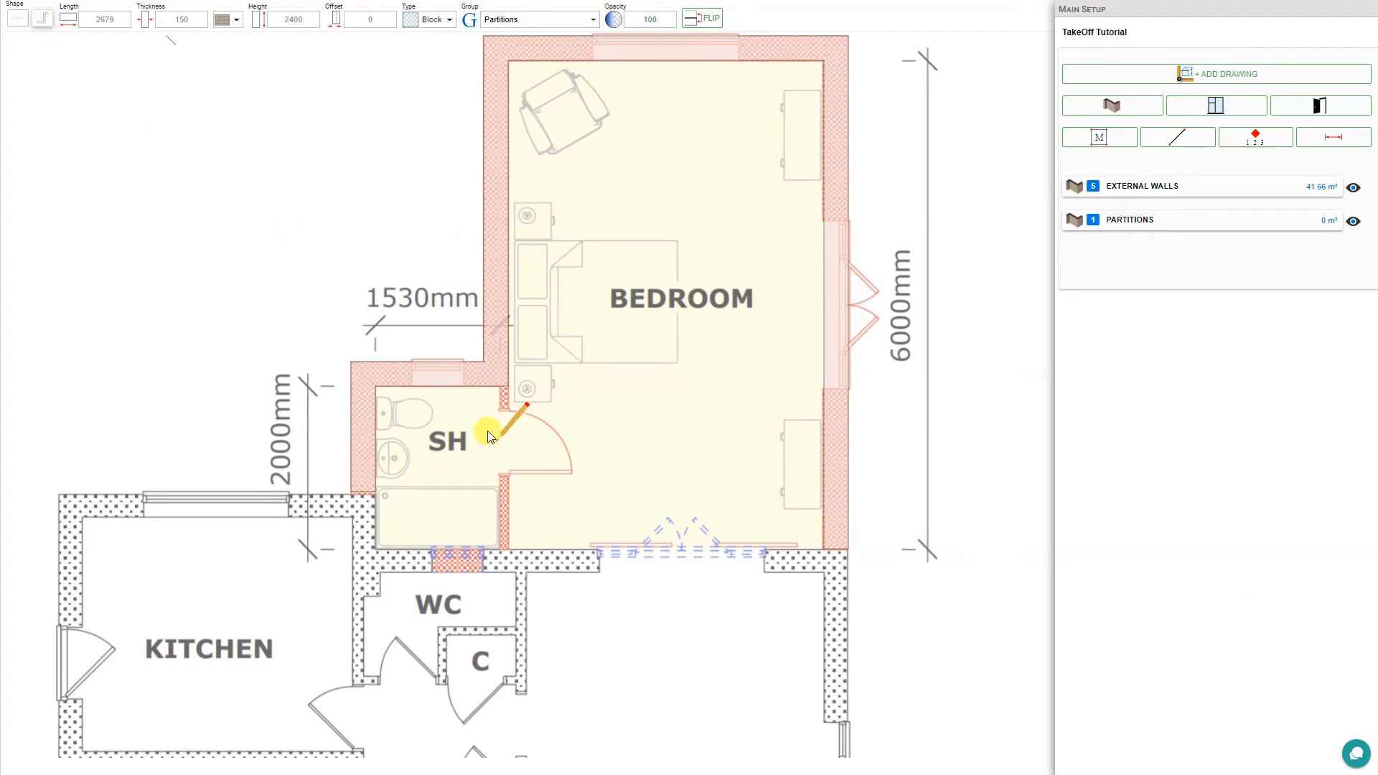
click(18, 25)
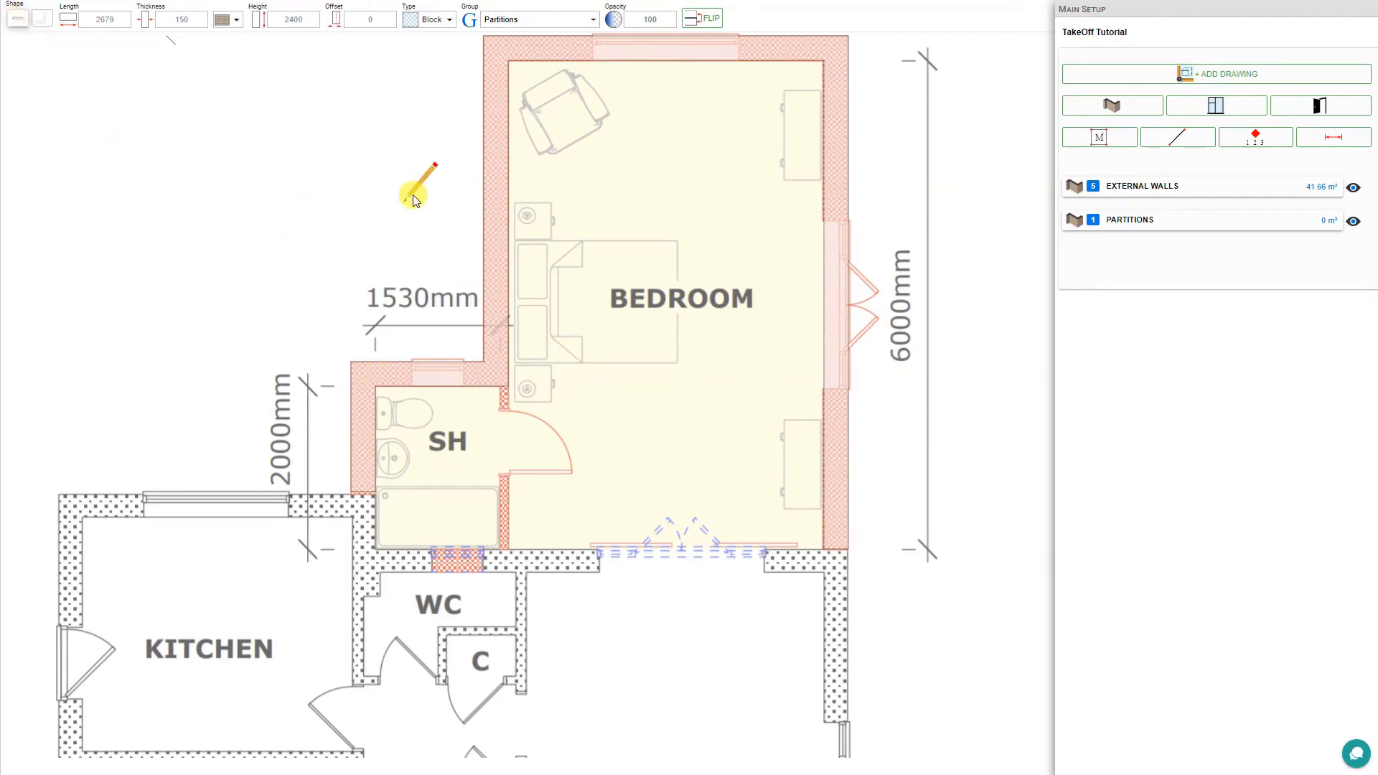
Step: Draw the 2000 mm partition between the SH room and the bedroom, from the external wall's inner corner down to the existing wall
middle_drag(541, 467, 609, 369)
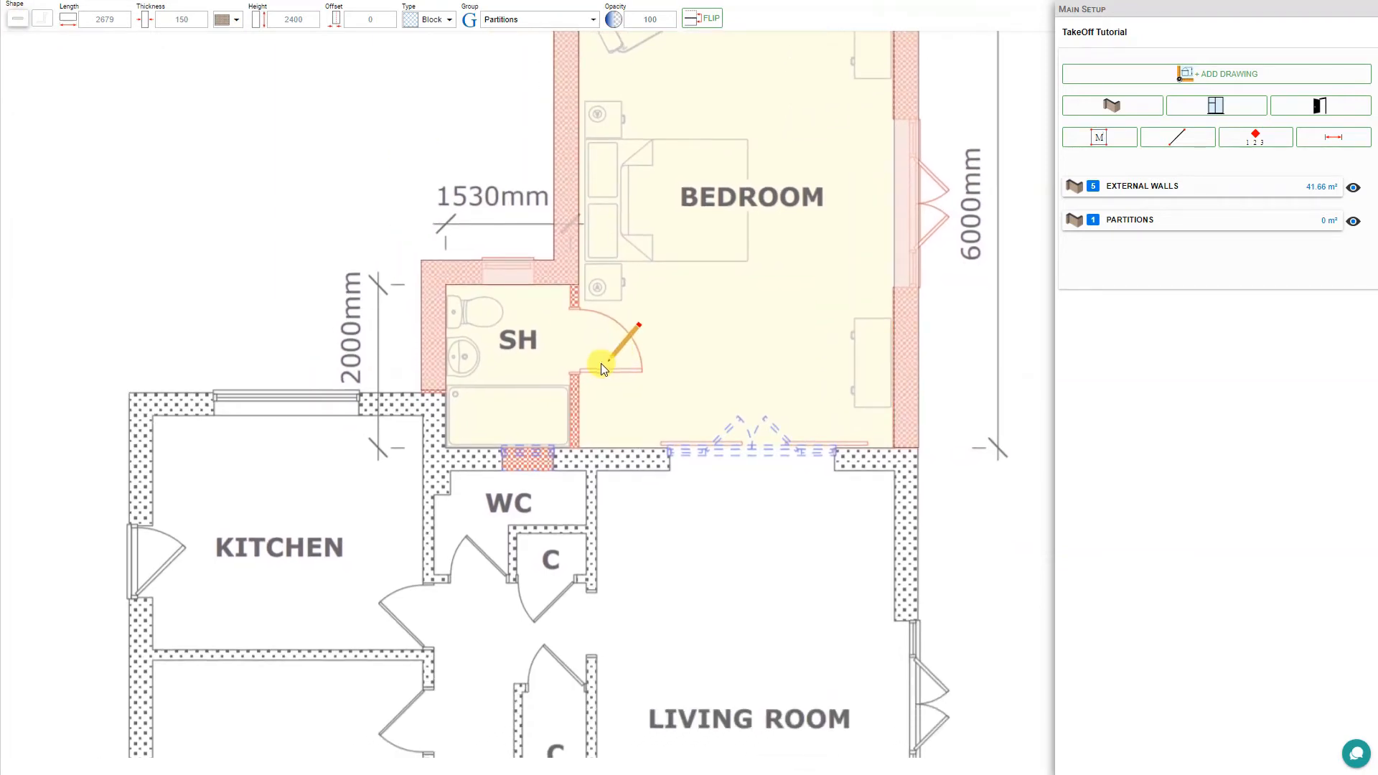
scroll(575, 381, up, 4)
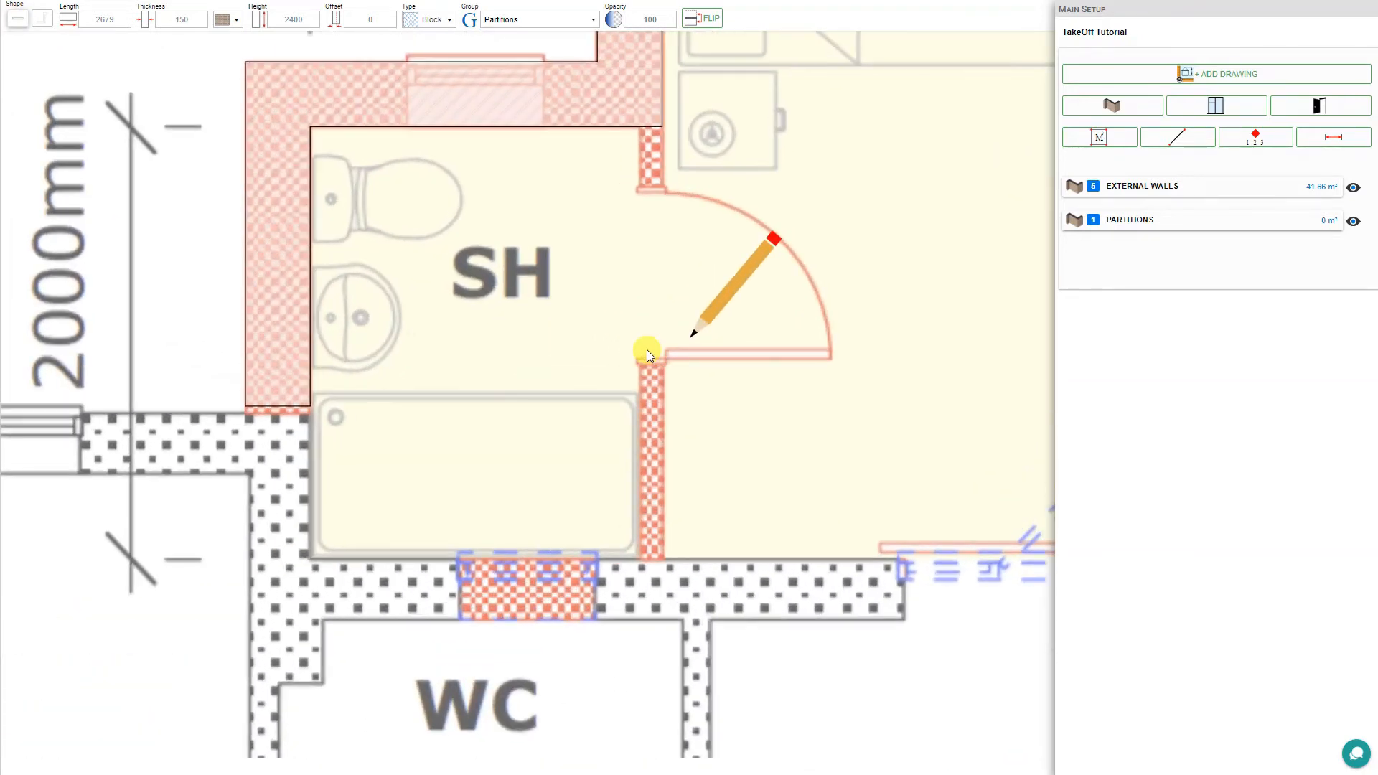
click(661, 131)
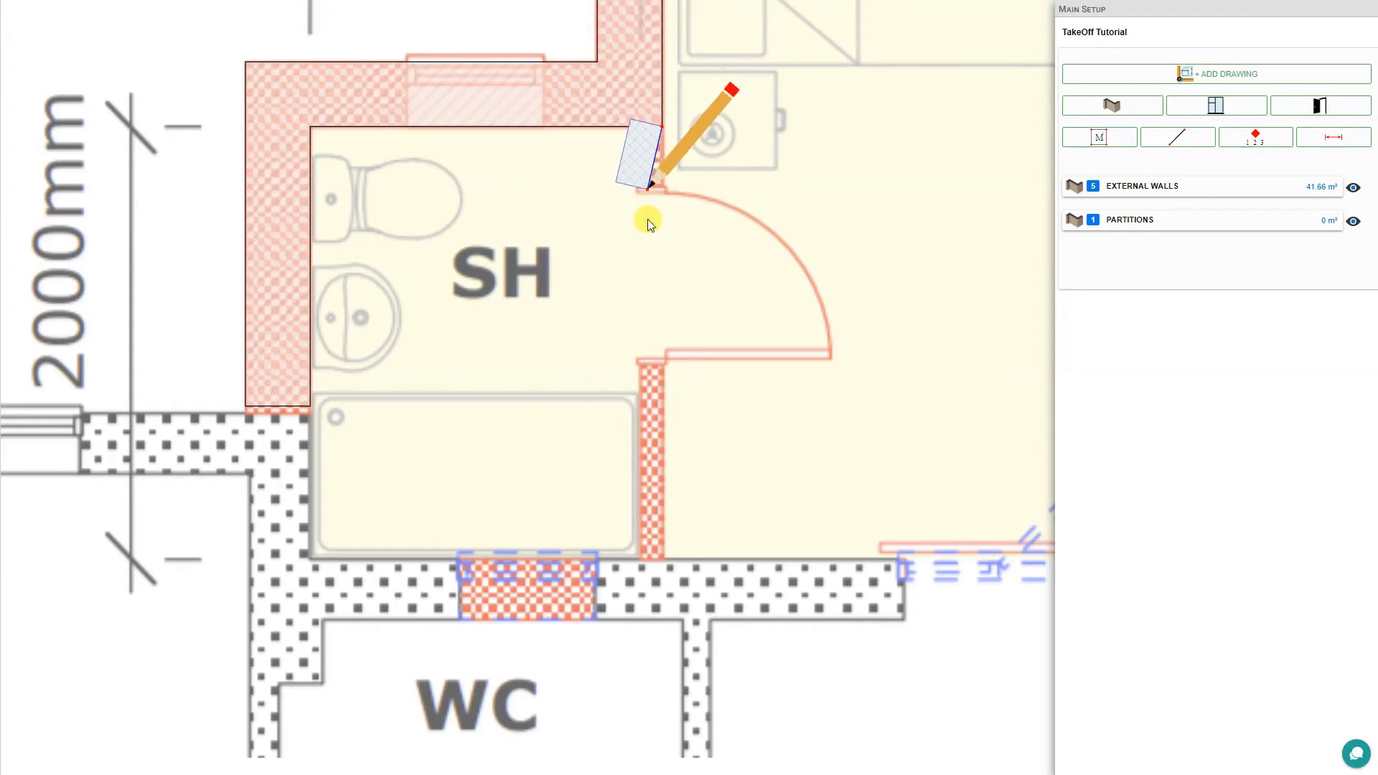
click(665, 553)
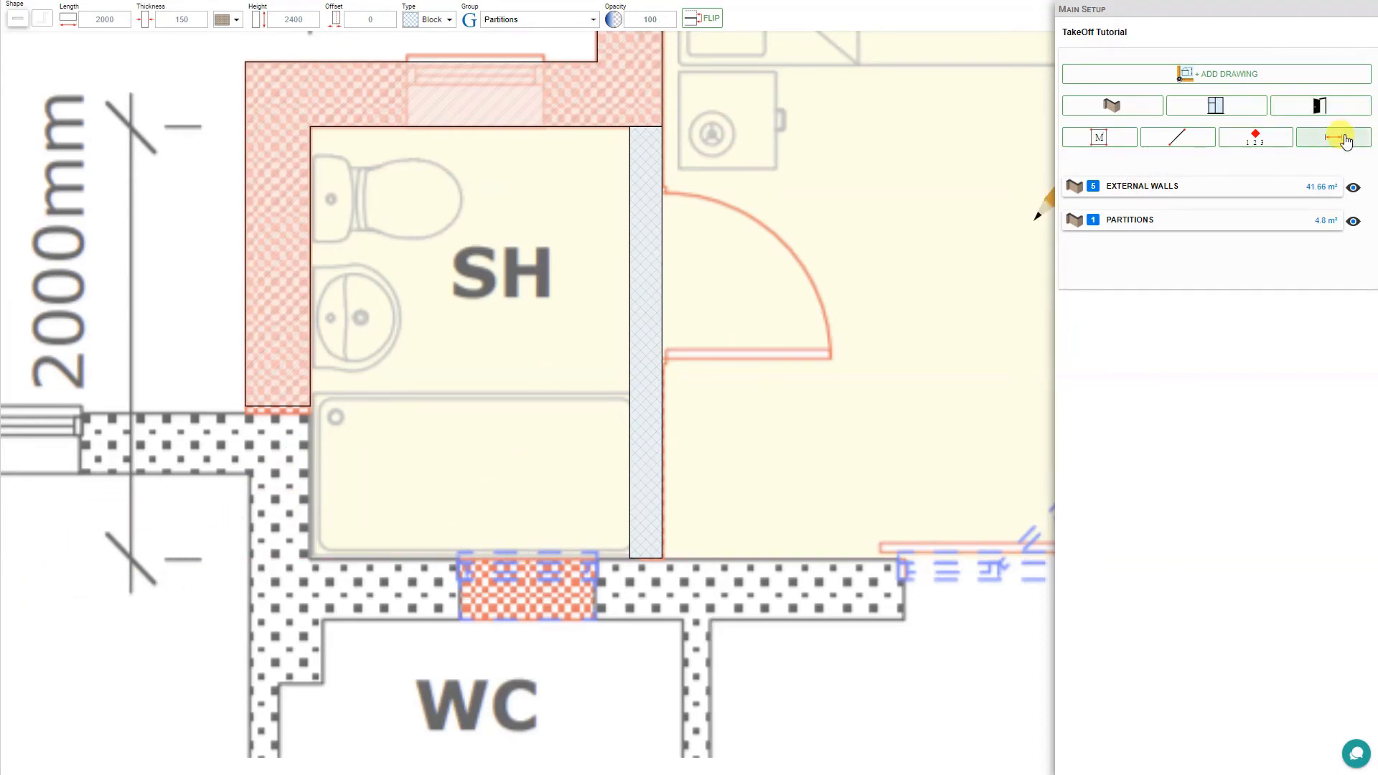
Step: Measure the length of the SH partition with a temporary dimension and discard the dimension
click(1334, 137)
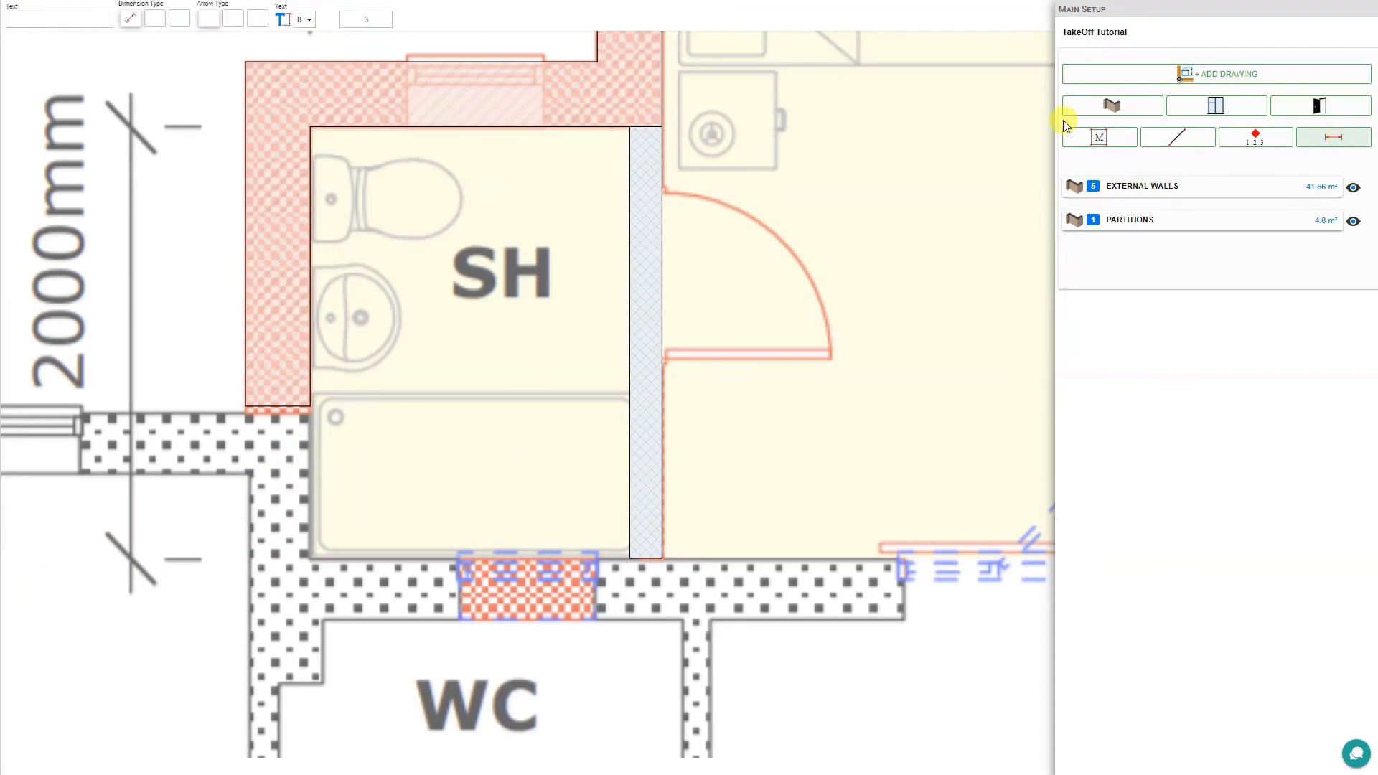
click(641, 127)
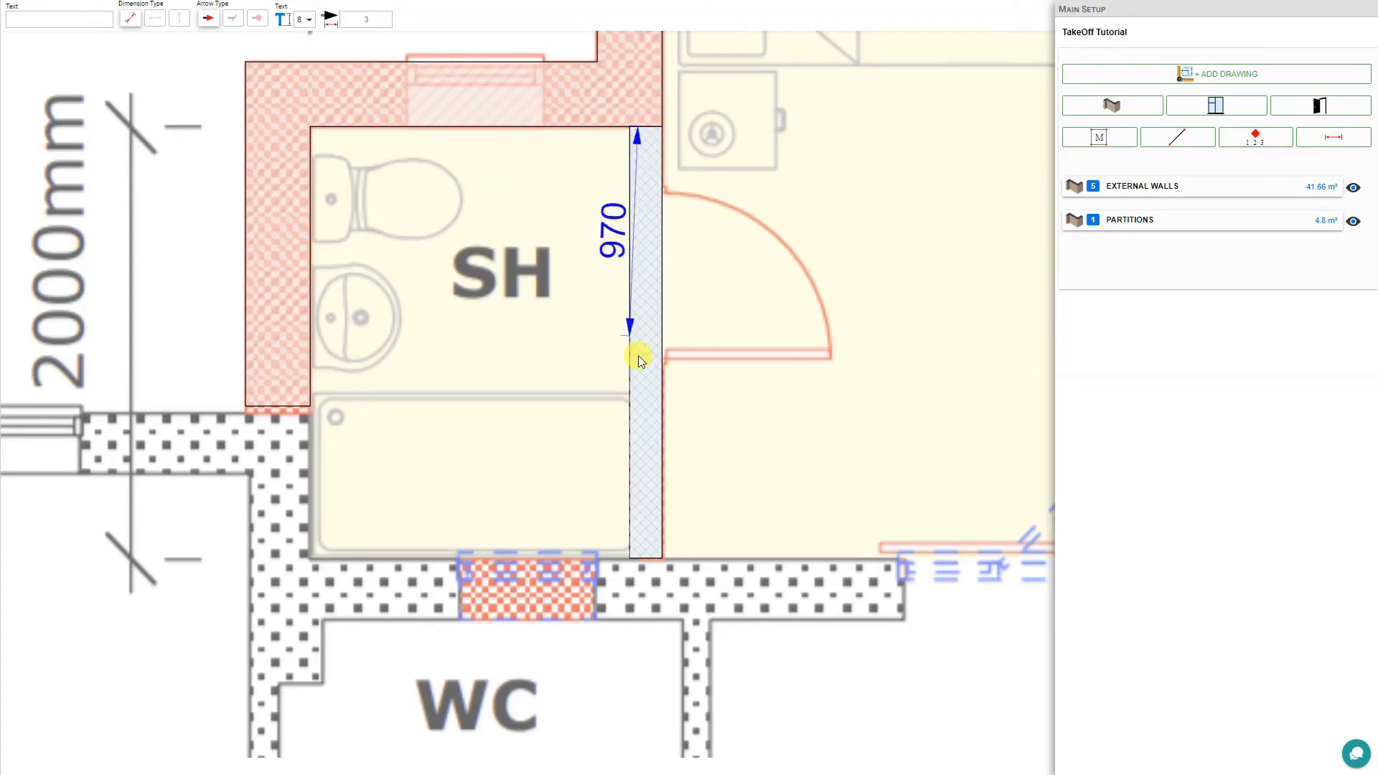
click(639, 553)
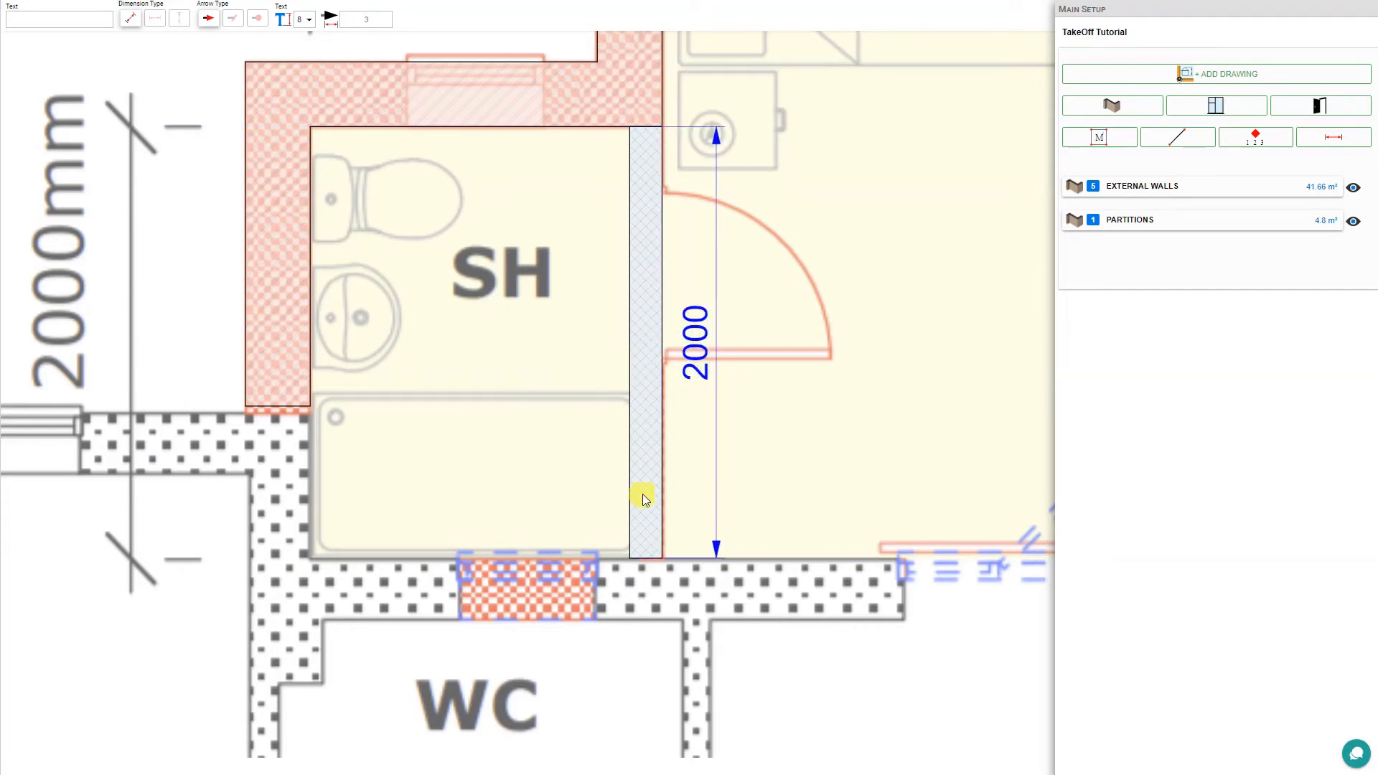
key(Escape)
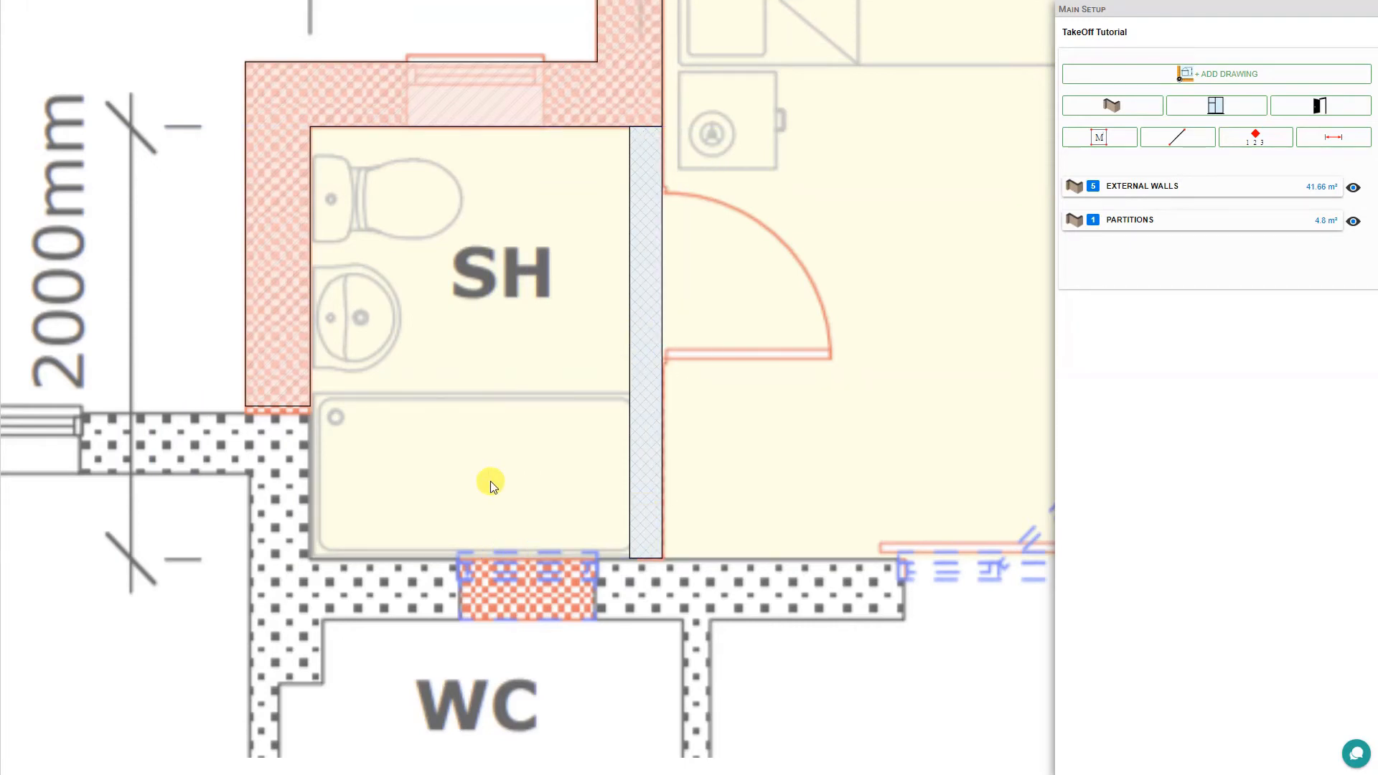
Step: Reduce the Partitions group's opacity to 26 and set the SH partition's thickness to 100 mm
click(1130, 220)
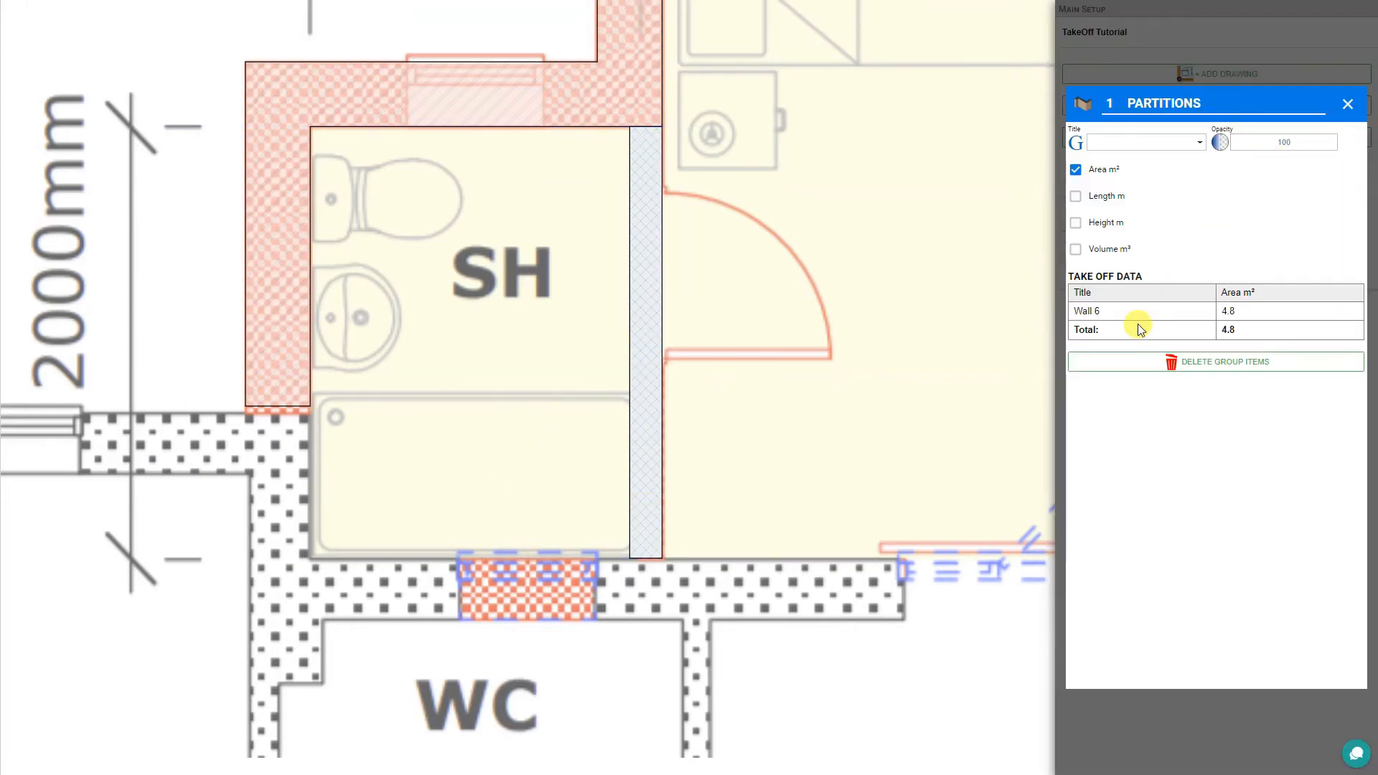
click(1278, 140)
drag(1325, 182, 1262, 183)
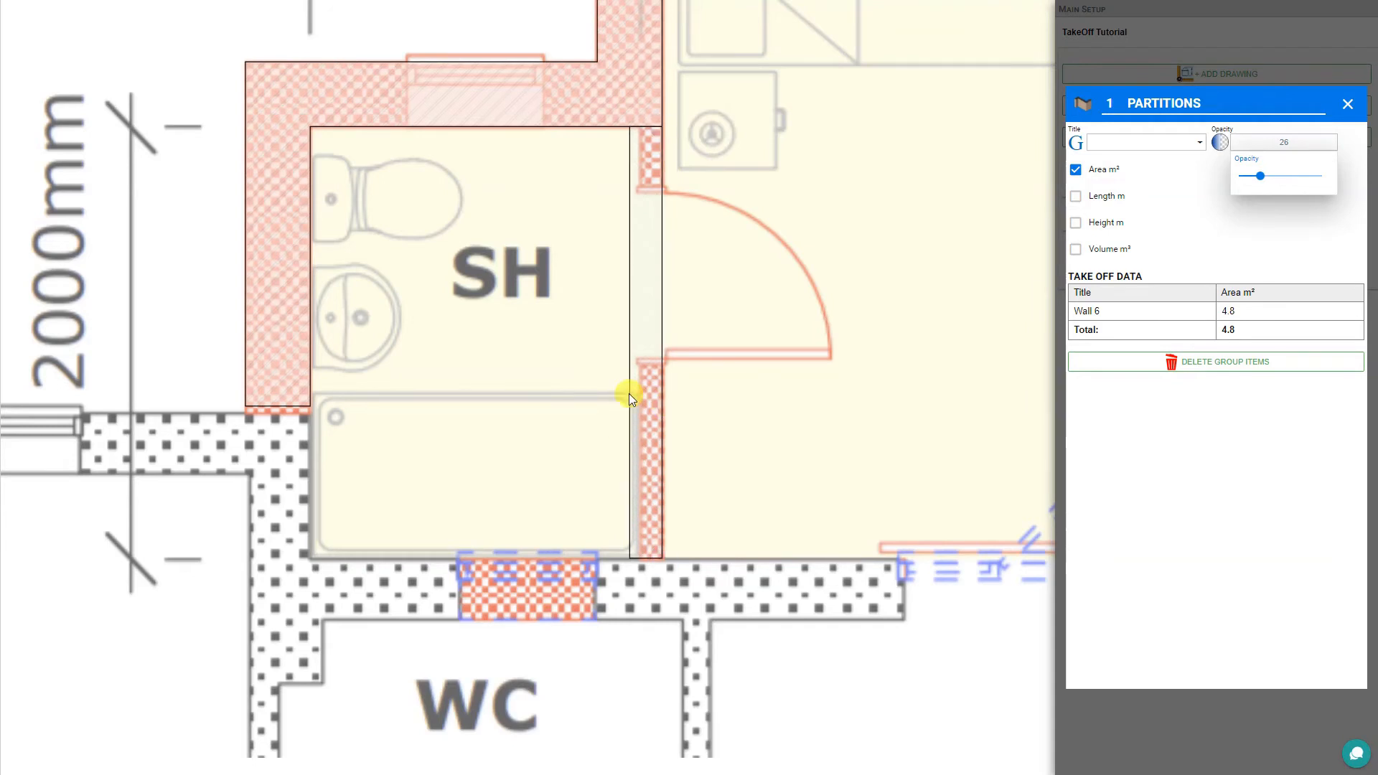
click(644, 305)
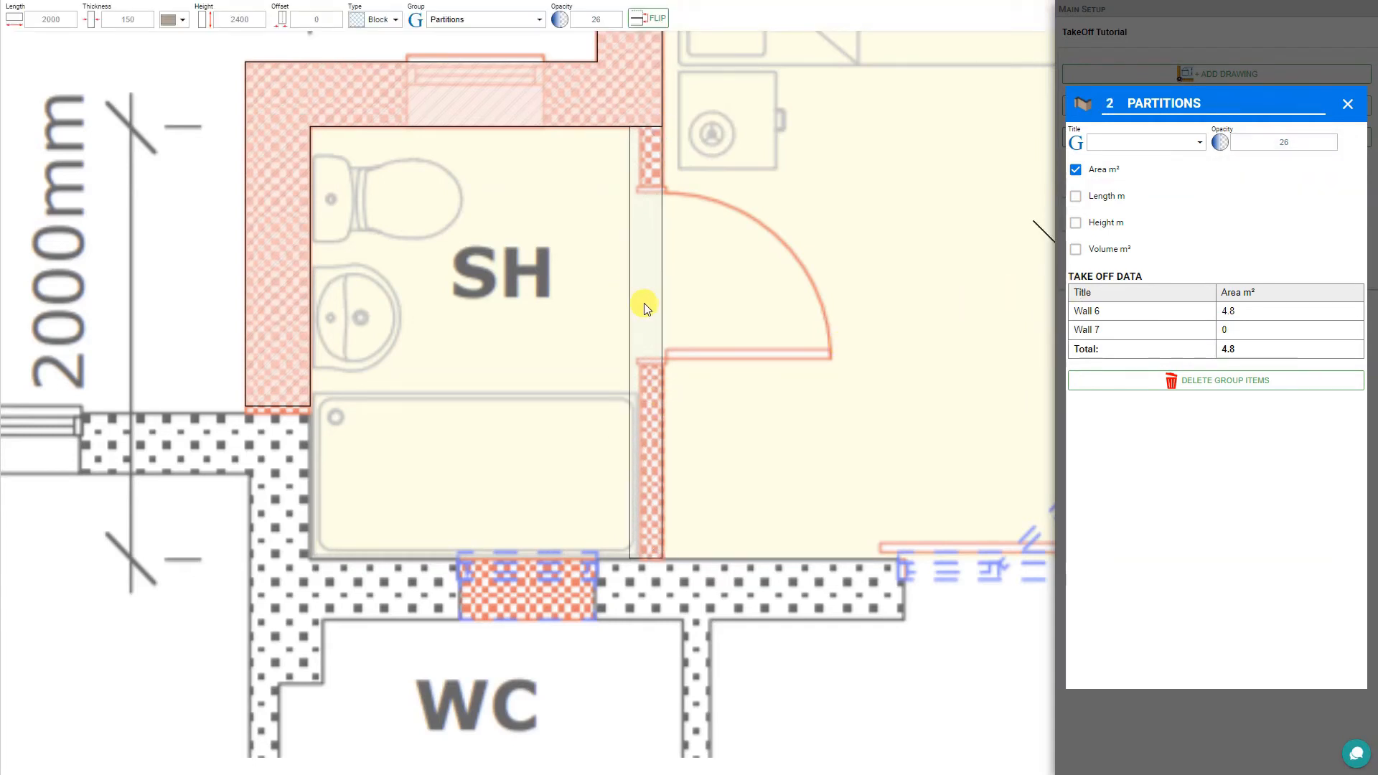
double_click(132, 18)
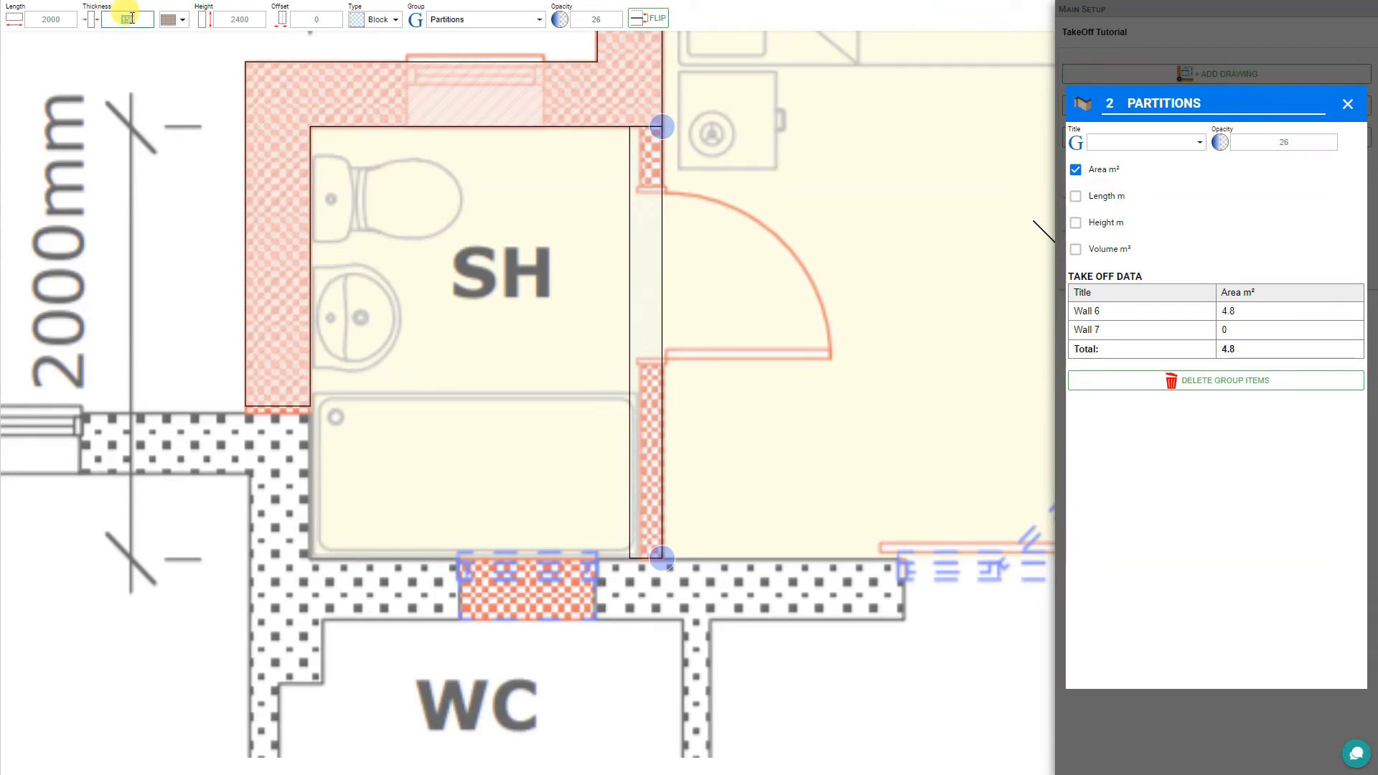
text(100)
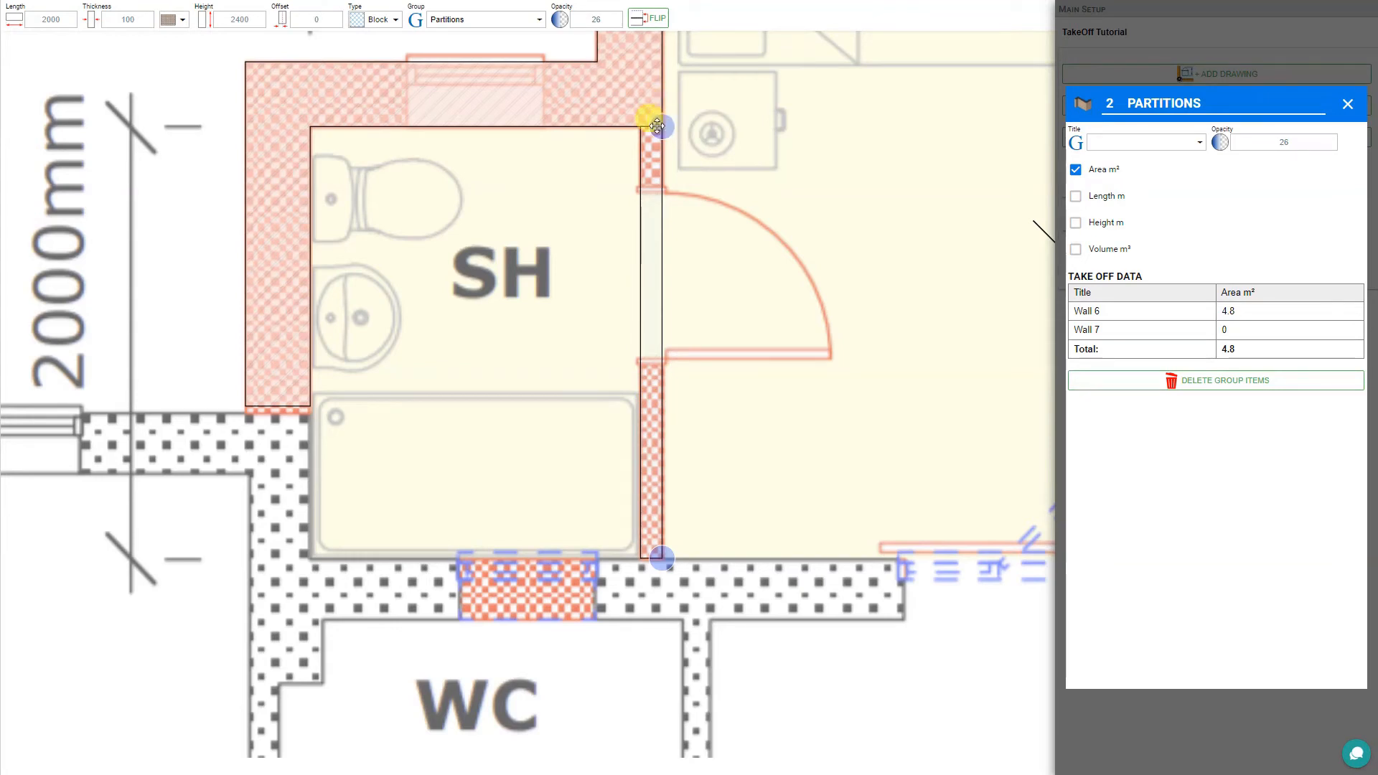
click(127, 18)
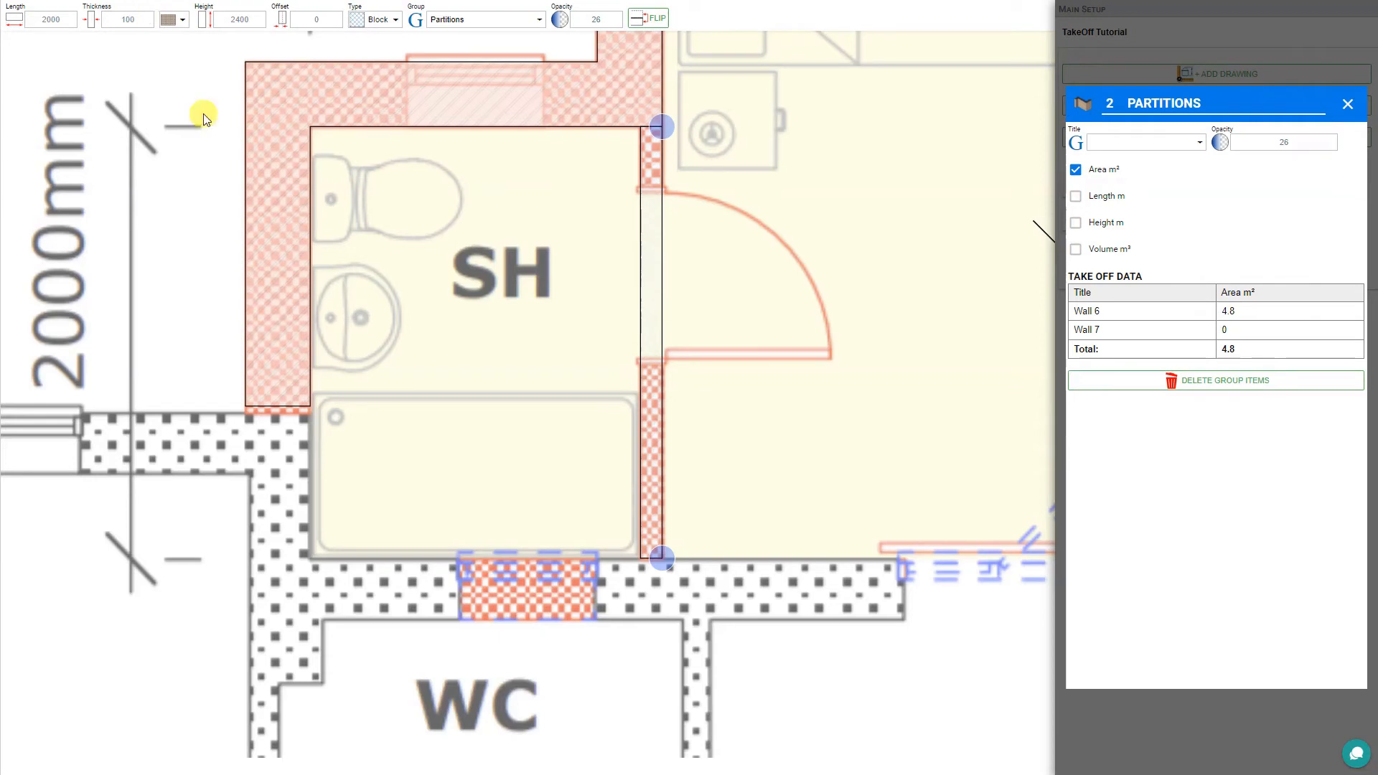
click(1348, 104)
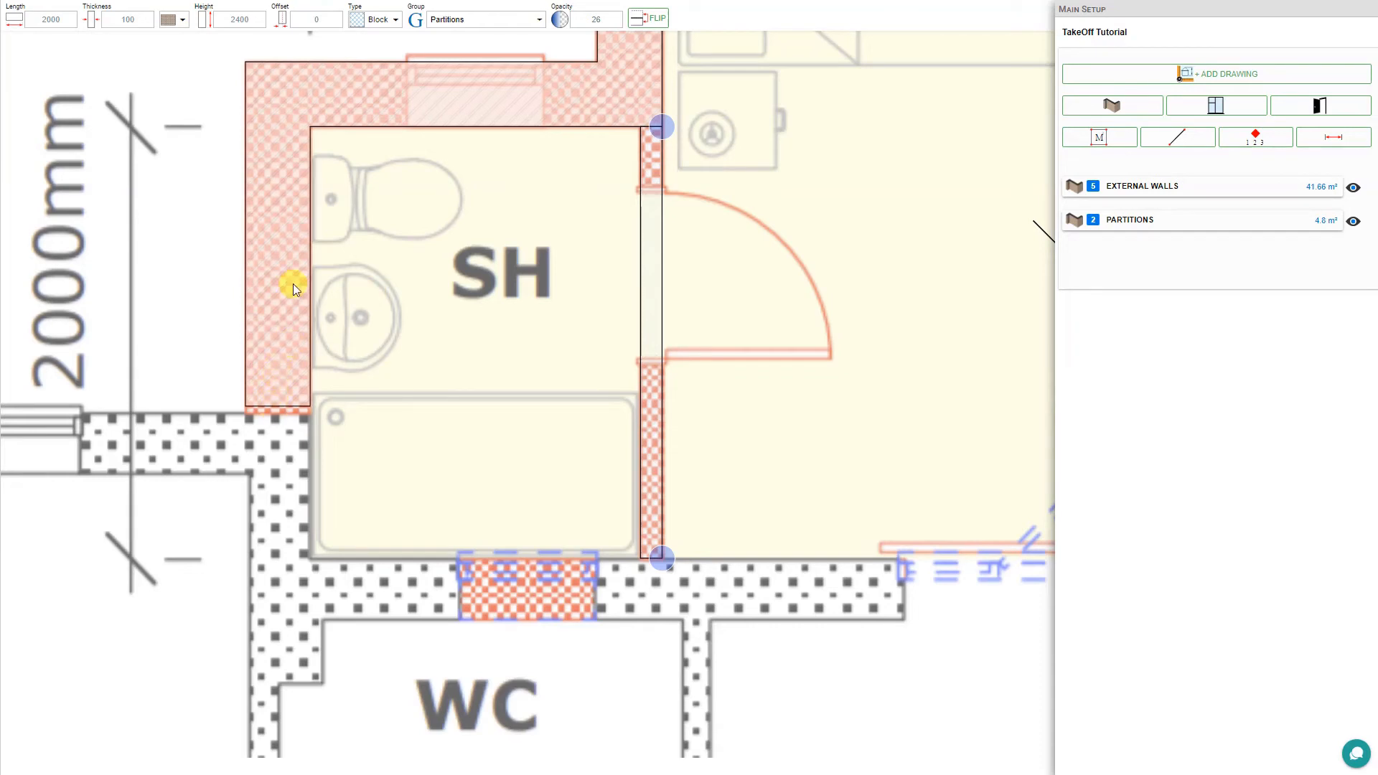
Step: Extend the SH room's outer side wall down so its end meets the kitchen wall
click(282, 256)
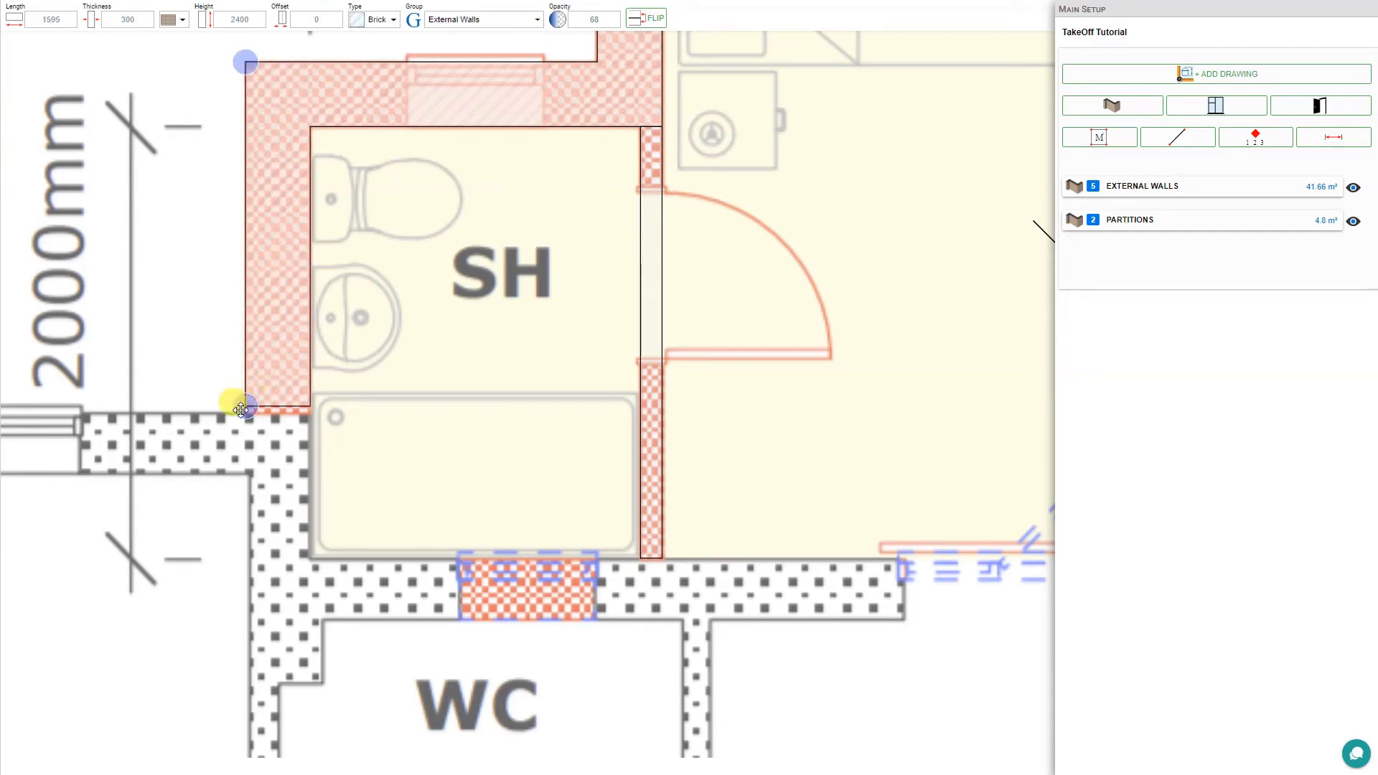
drag(244, 407, 244, 416)
drag(247, 417, 247, 419)
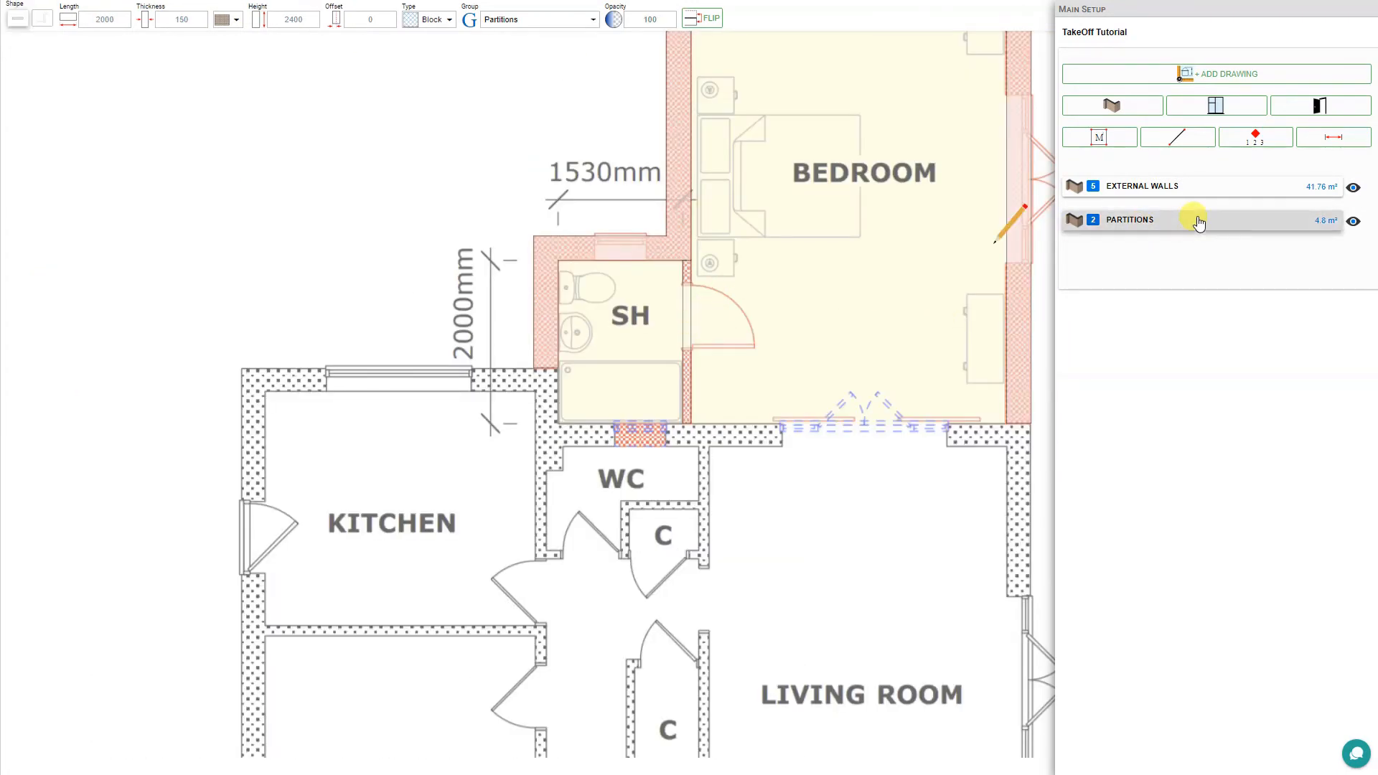
Step: Show length, height and volume alongside the area in the Partitions take-off data and set the group's opacity to 68
click(1198, 221)
click(1286, 143)
mouse_move(1280, 174)
mouse_down()
mouse_move(1251, 175)
mouse_move(1296, 176)
mouse_up()
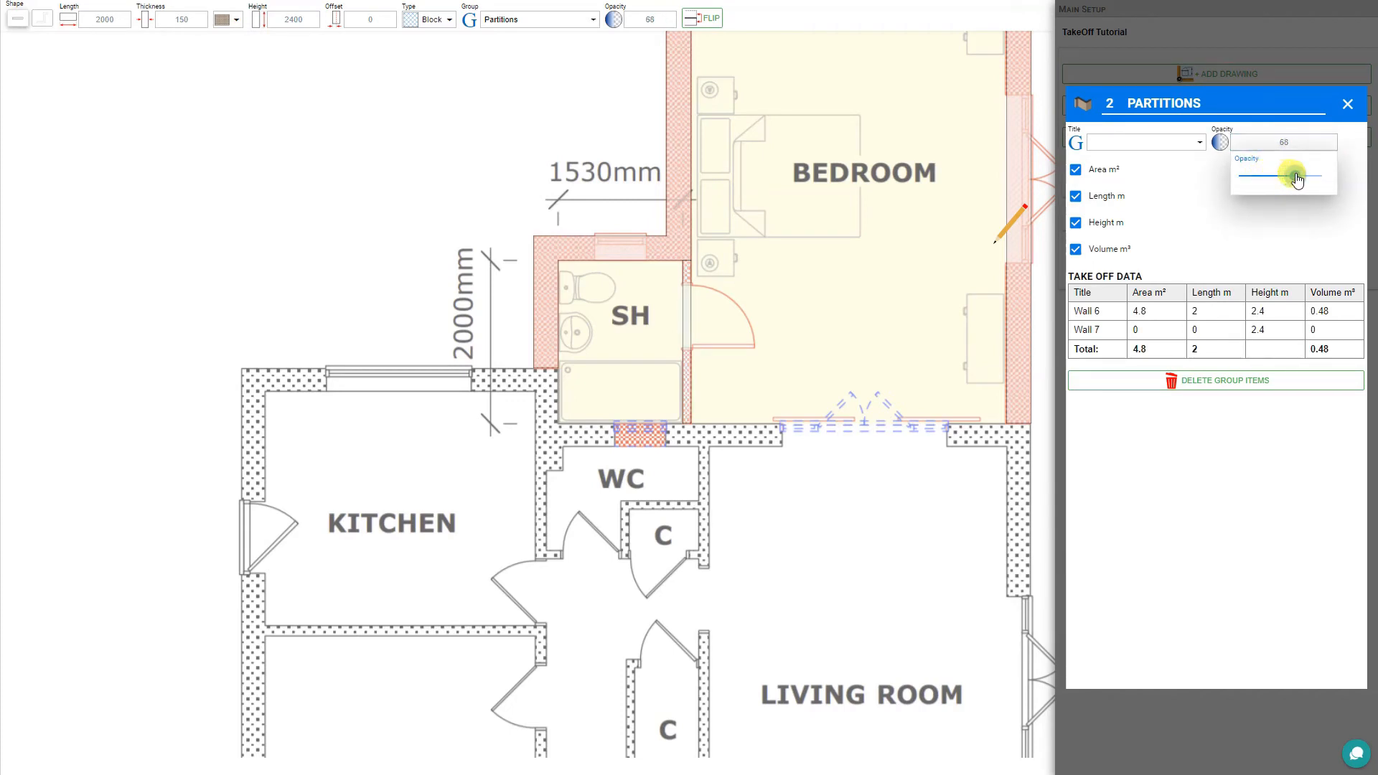
click(1348, 104)
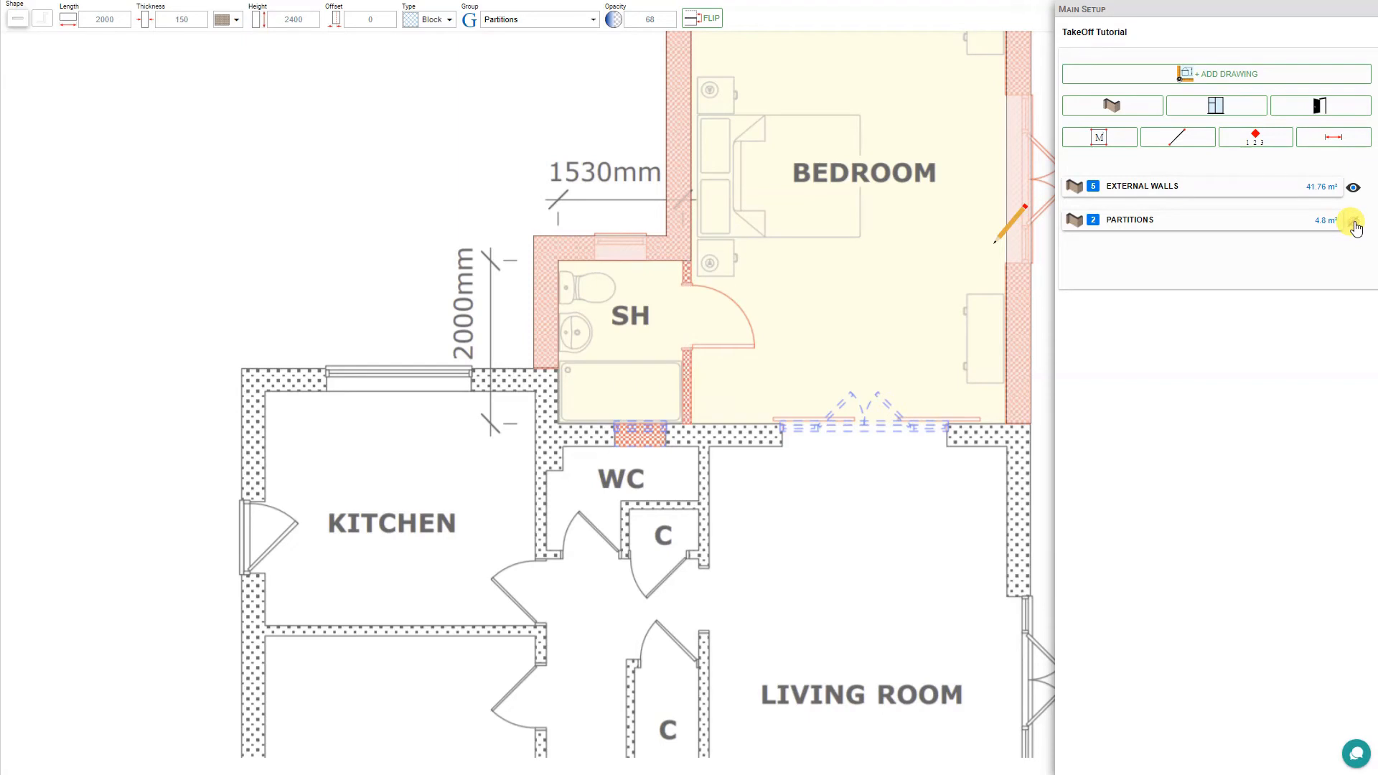
Step: Set up a new concrete wall in a Foundations group with 600 mm thickness, 1000 mm height and 150 mm offset
drag(790, 340, 697, 415)
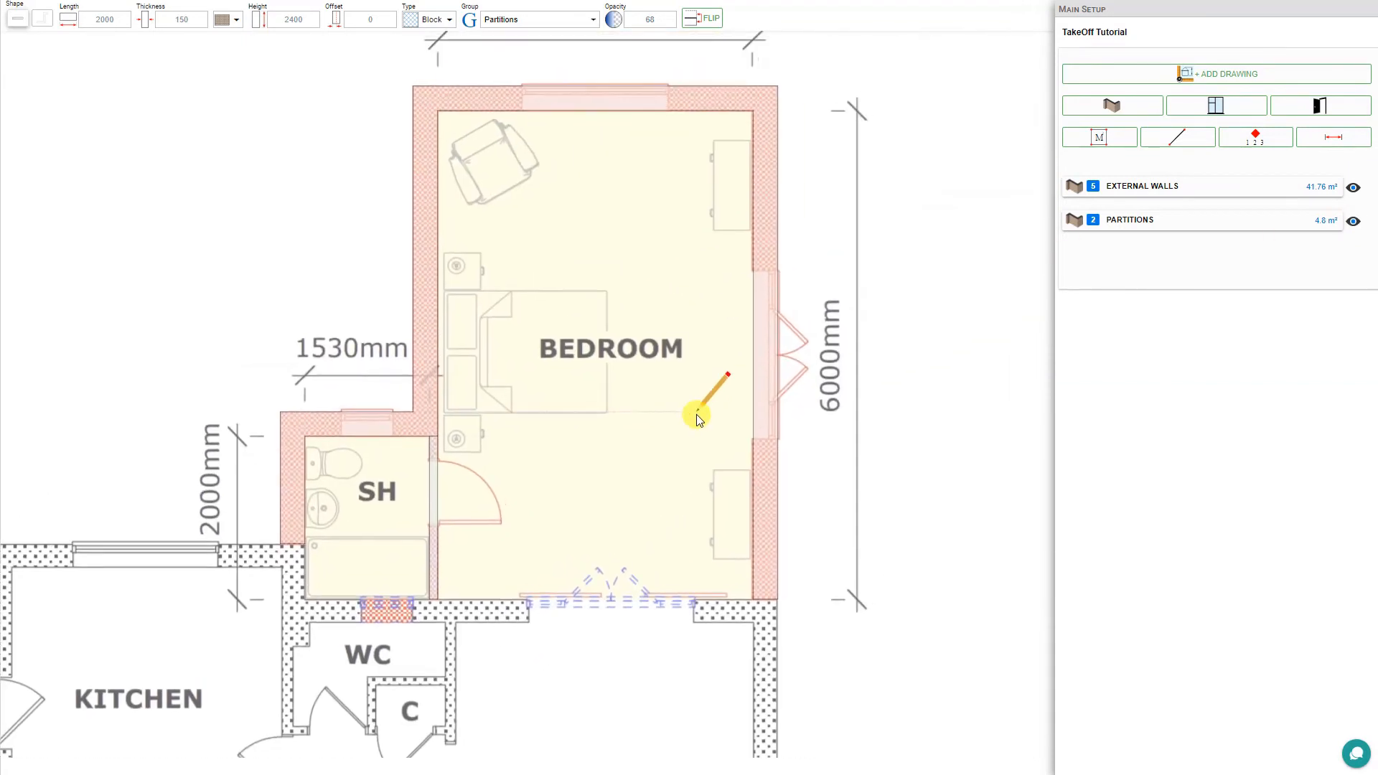
click(1354, 221)
click(1115, 111)
click(450, 21)
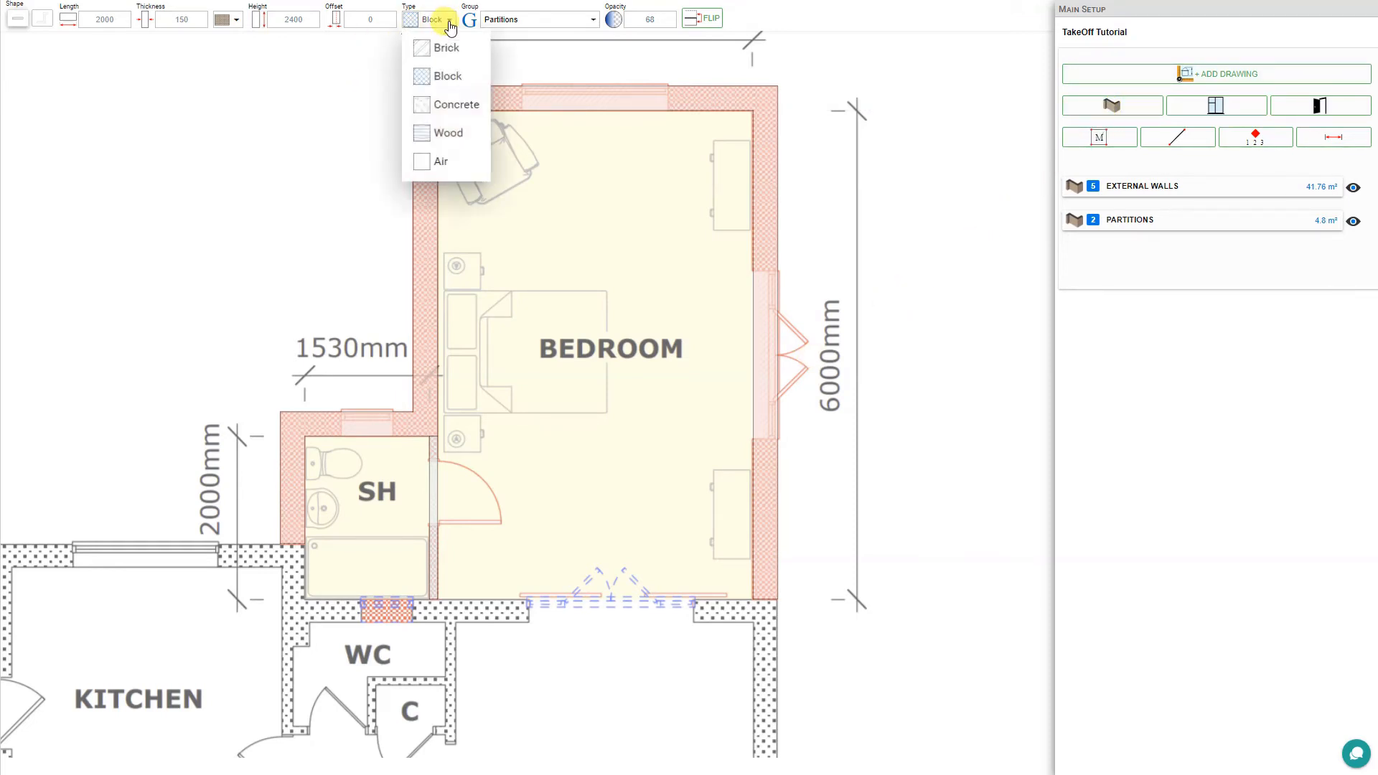
click(440, 103)
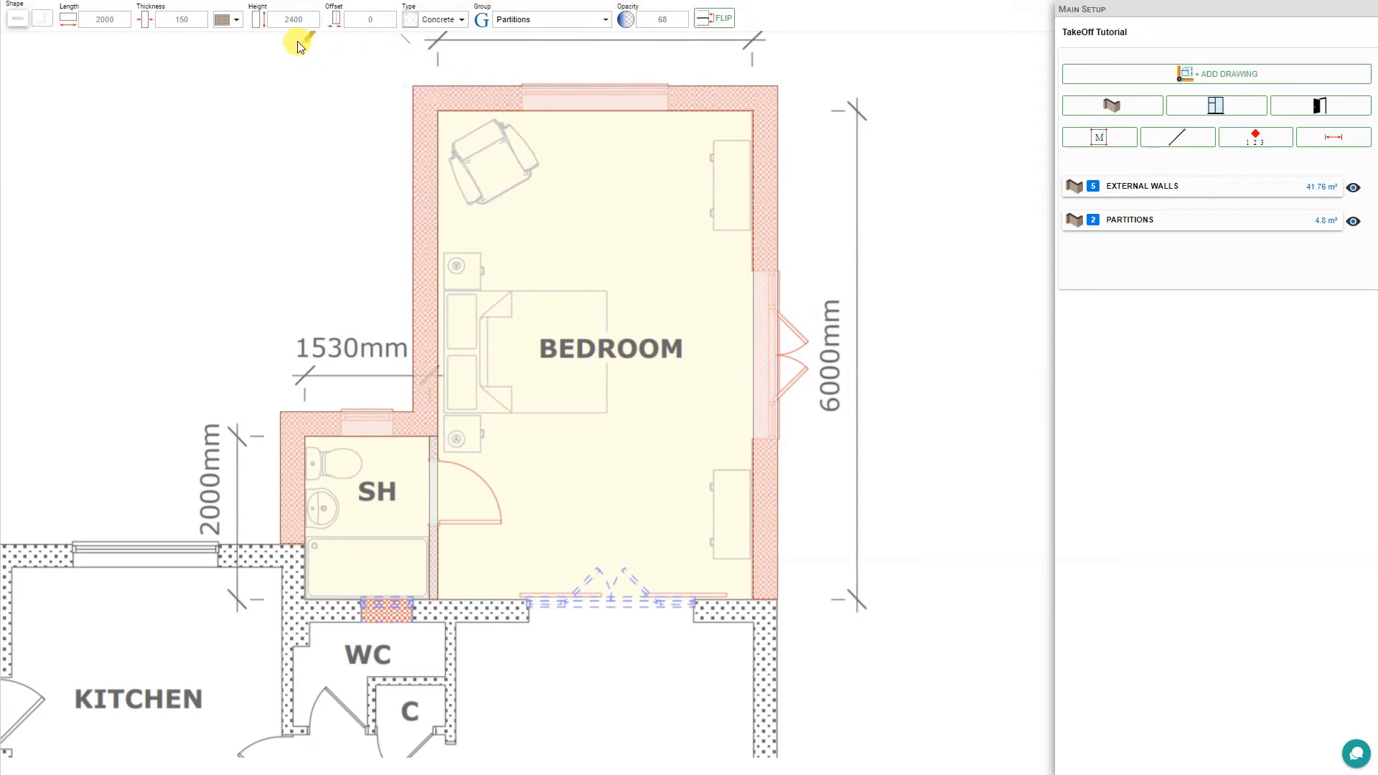
double_click(295, 18)
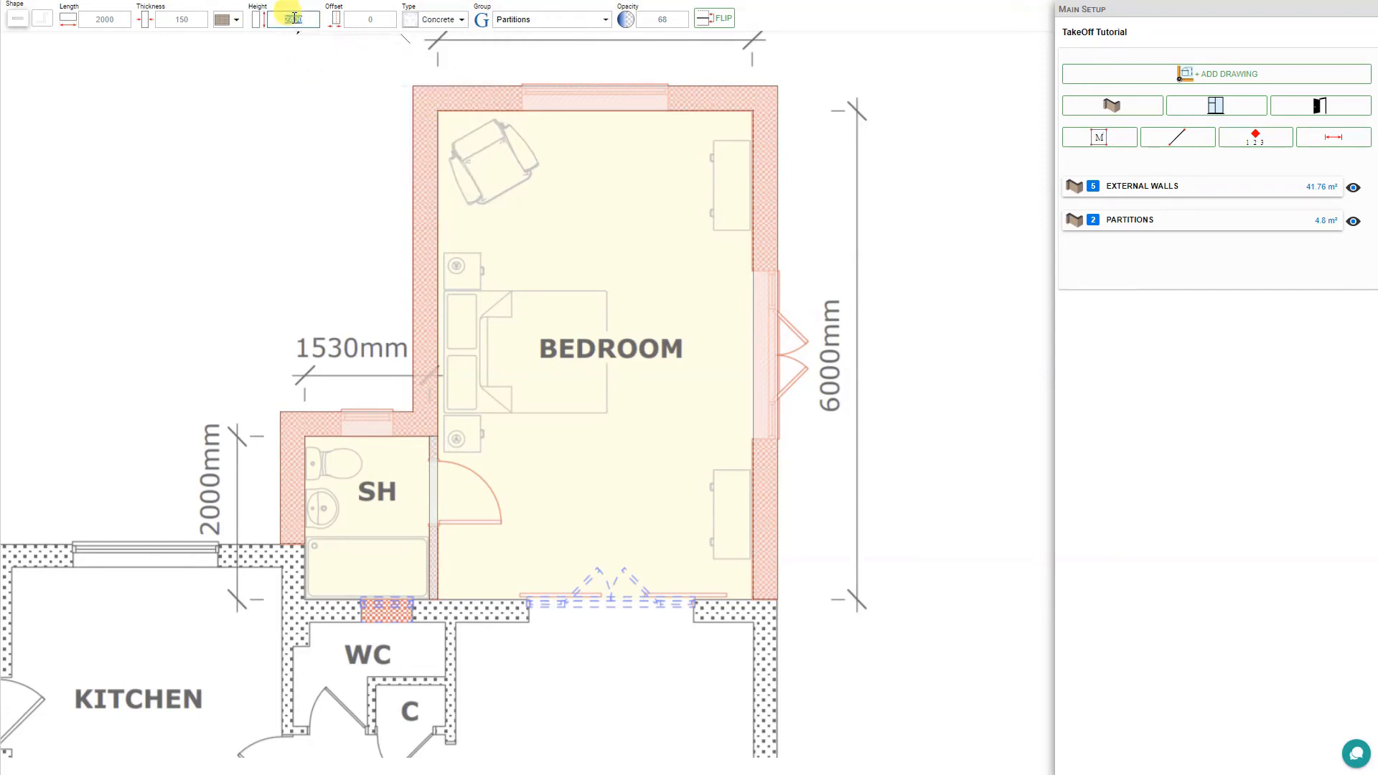
key(BackSpace)
double_click(184, 19)
text(600)
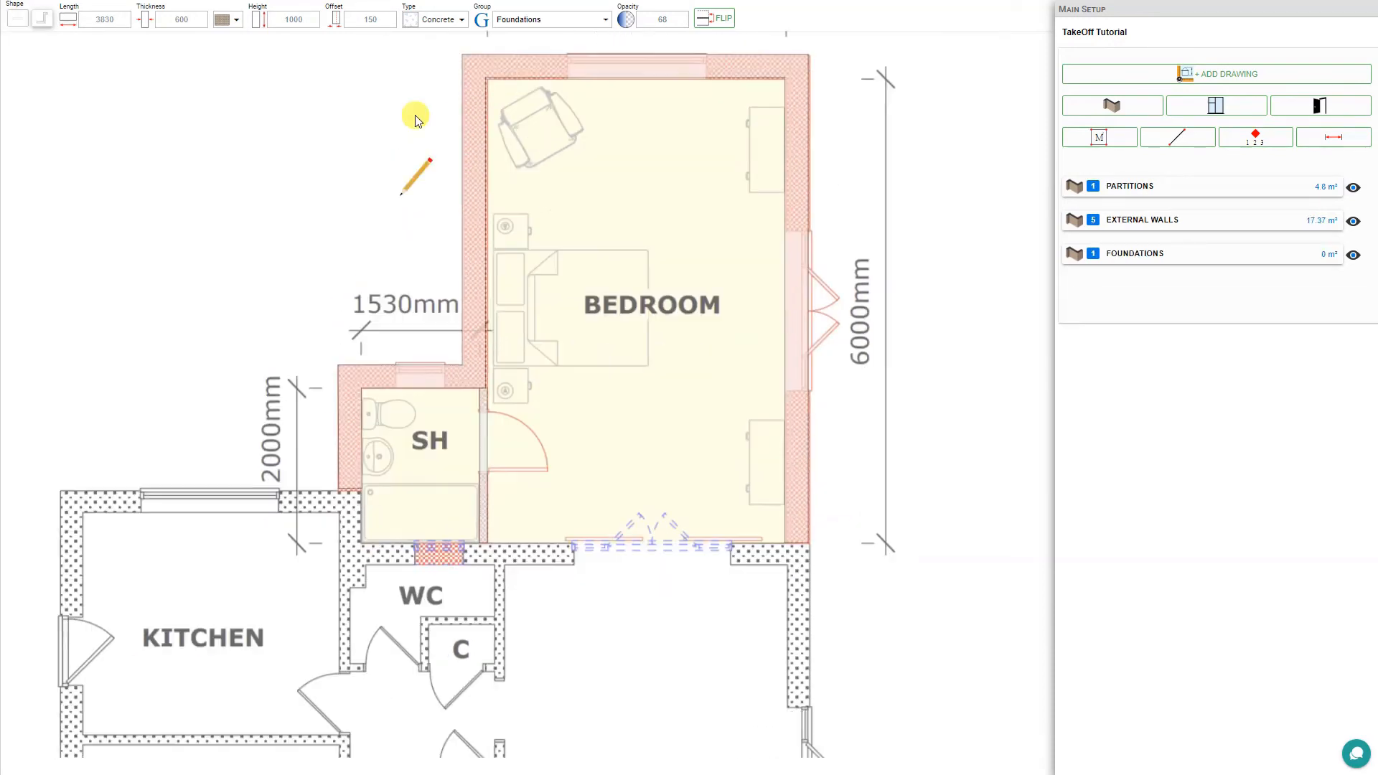
Step: Draw foundation segments along the living room's outer side wall and its front wall up to the hall projection
scroll(415, 118, down, 3)
scroll(388, 460, down, 3)
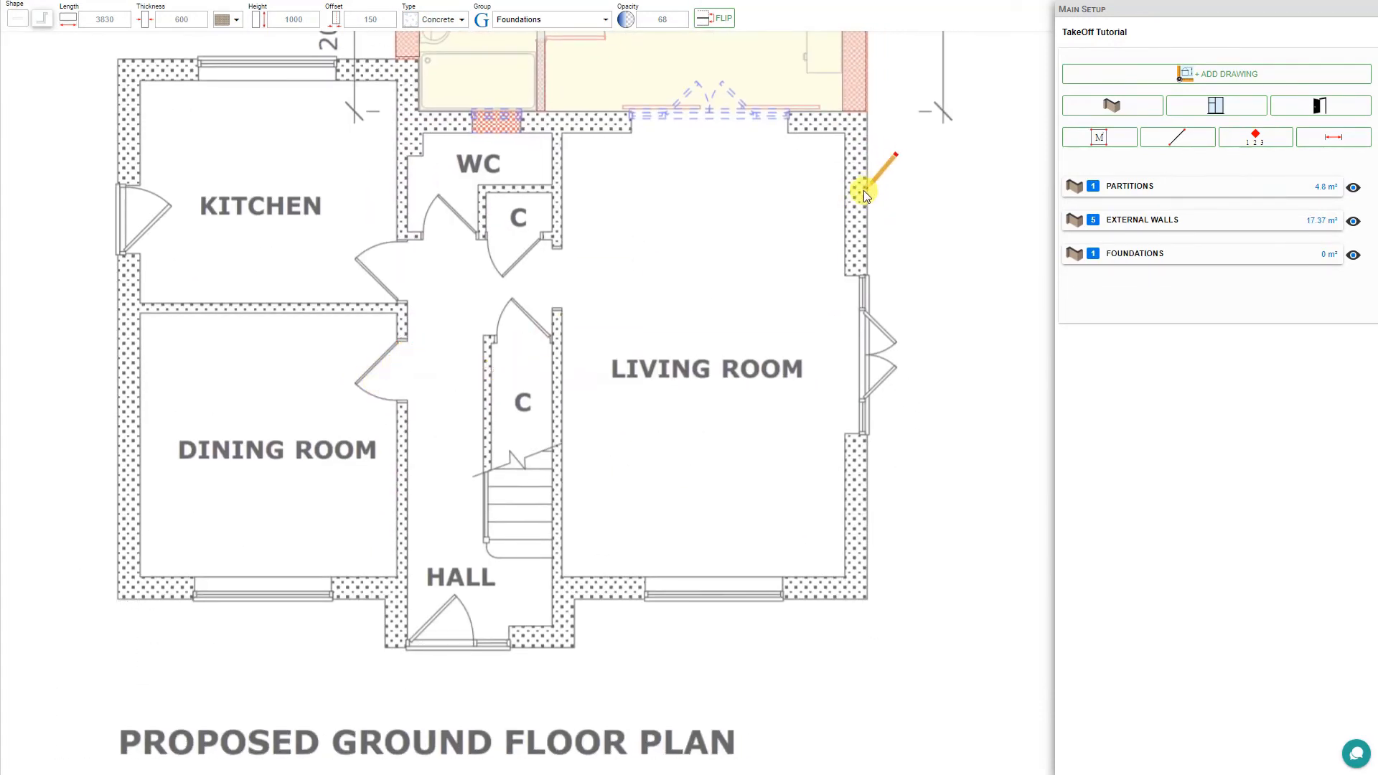
click(868, 111)
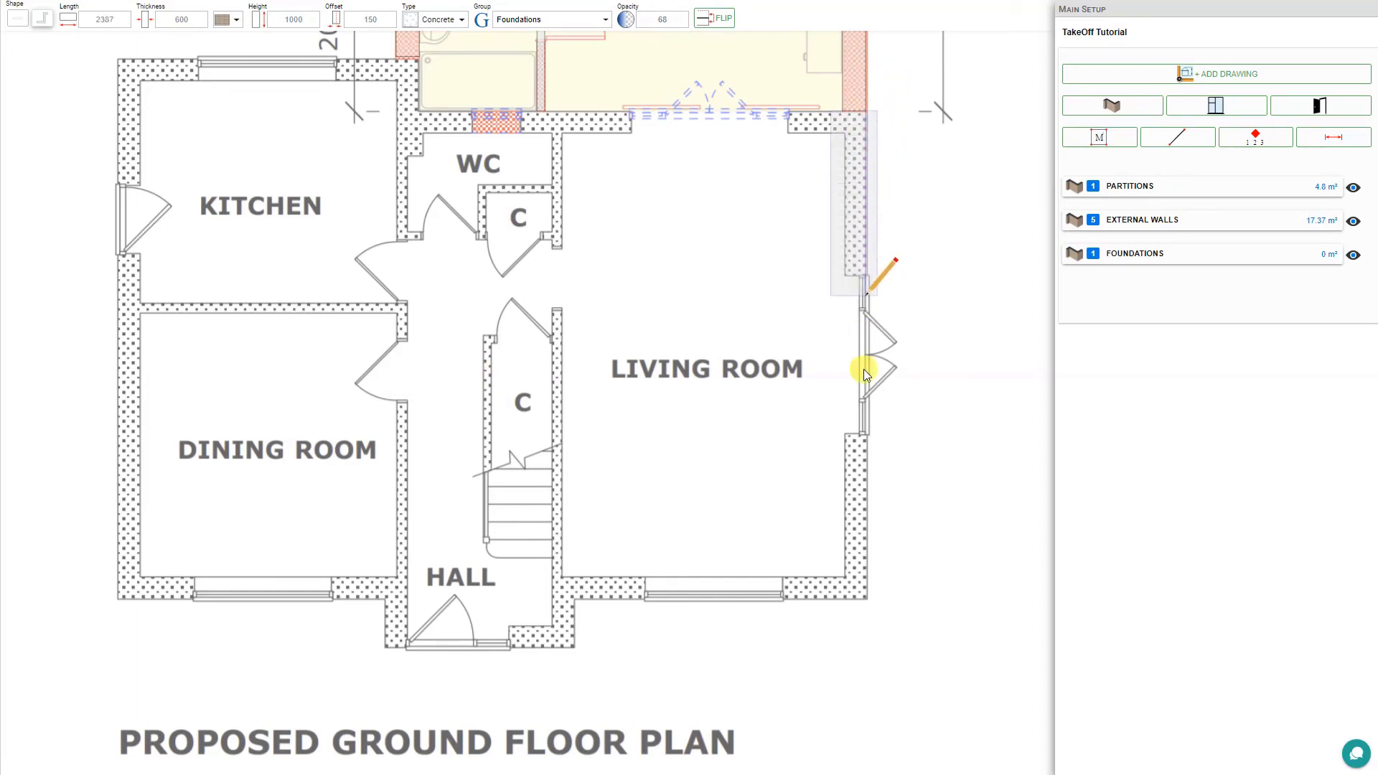
click(868, 599)
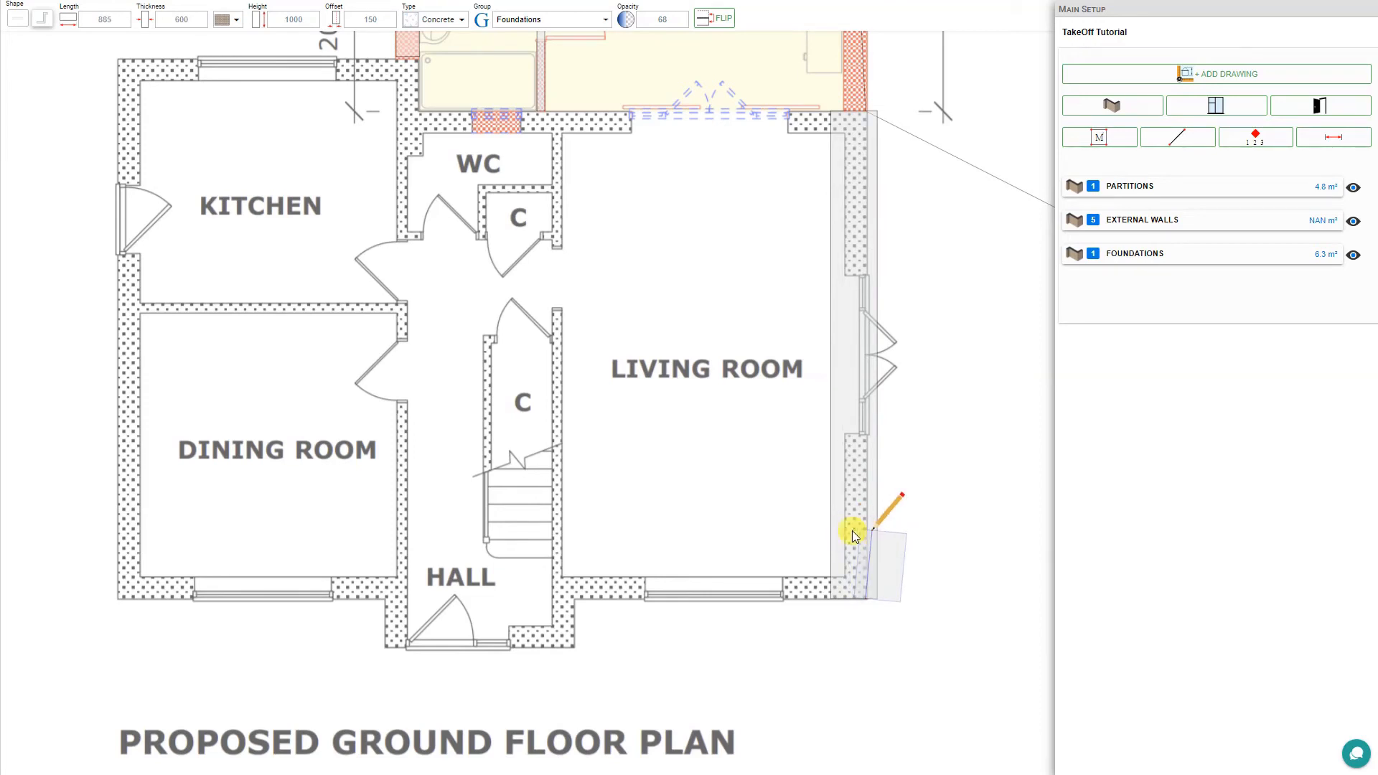
click(575, 596)
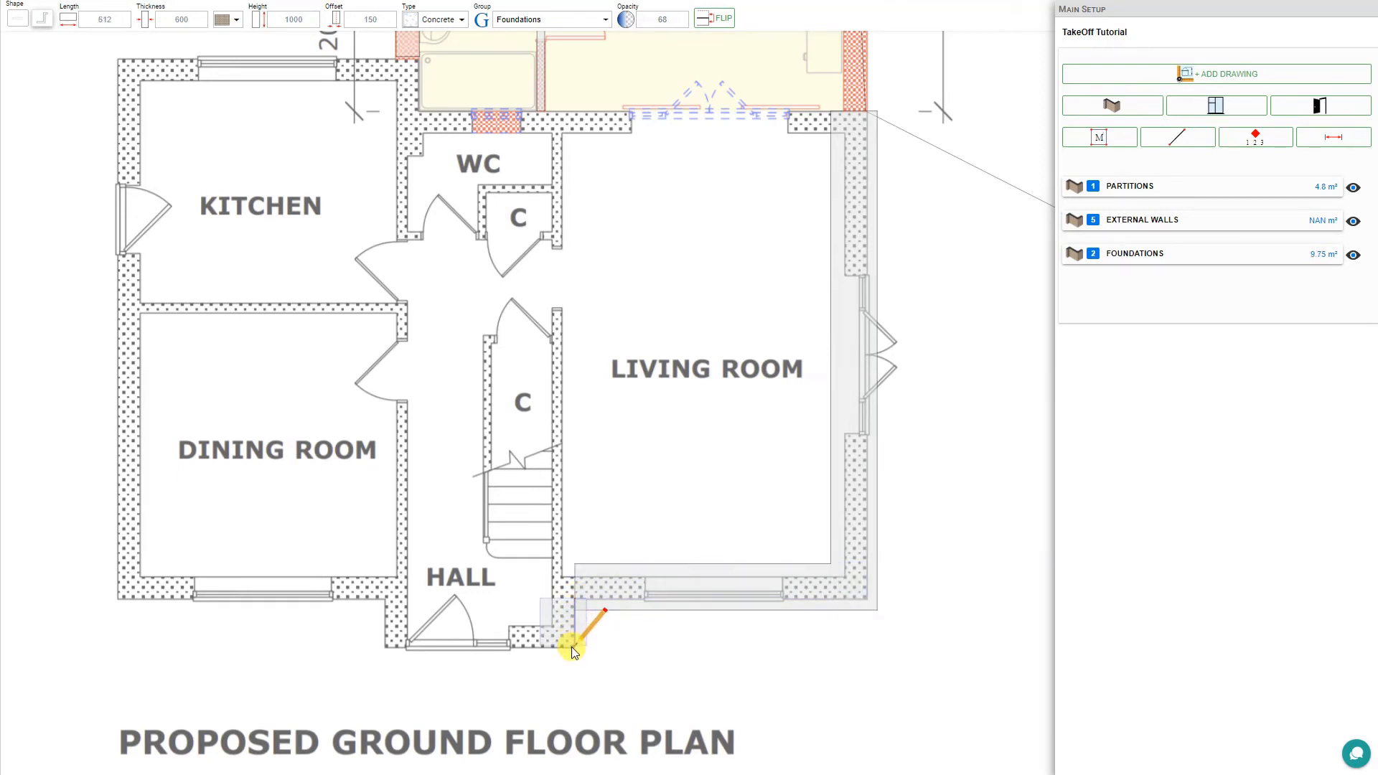
Step: Continue the foundations around the hall projection, the dining room and the kitchen's outer walls, and finish at the SH wall
click(572, 649)
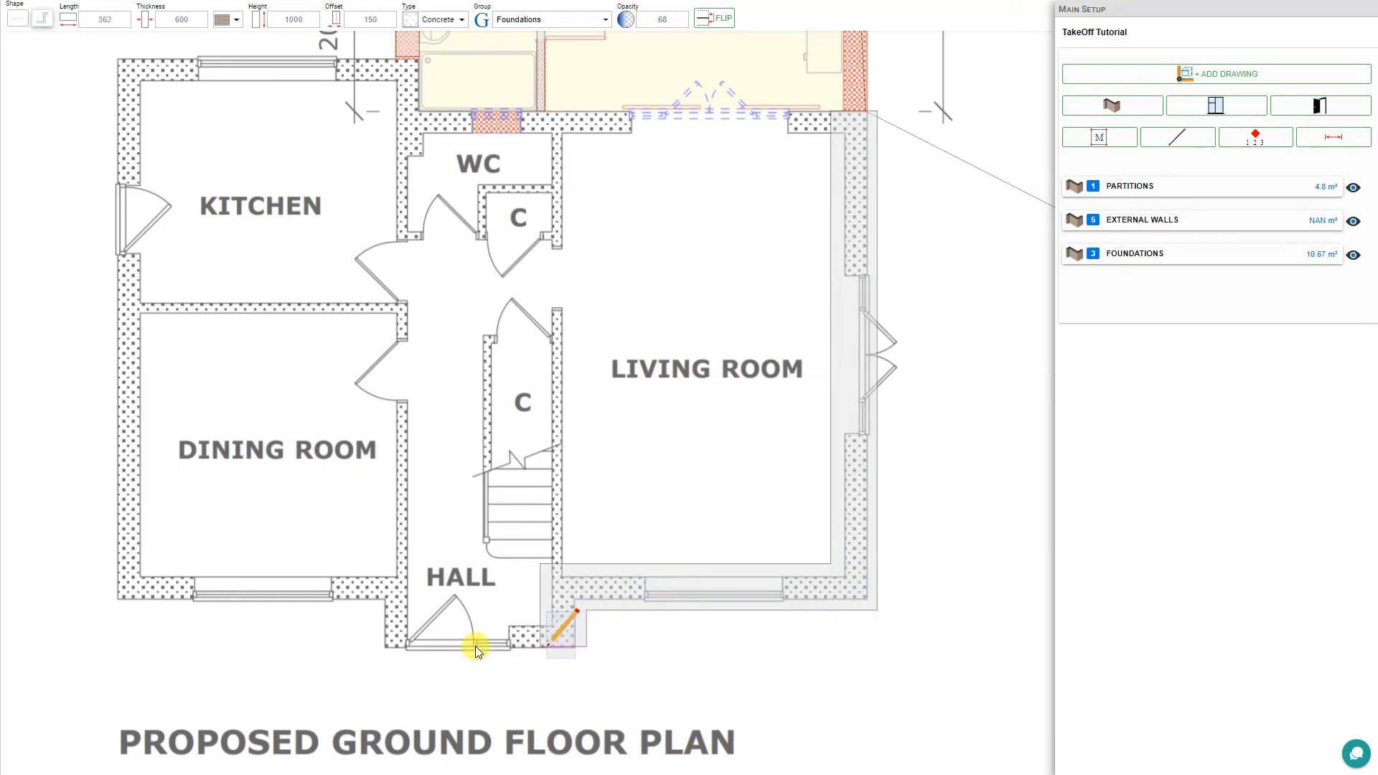
click(383, 648)
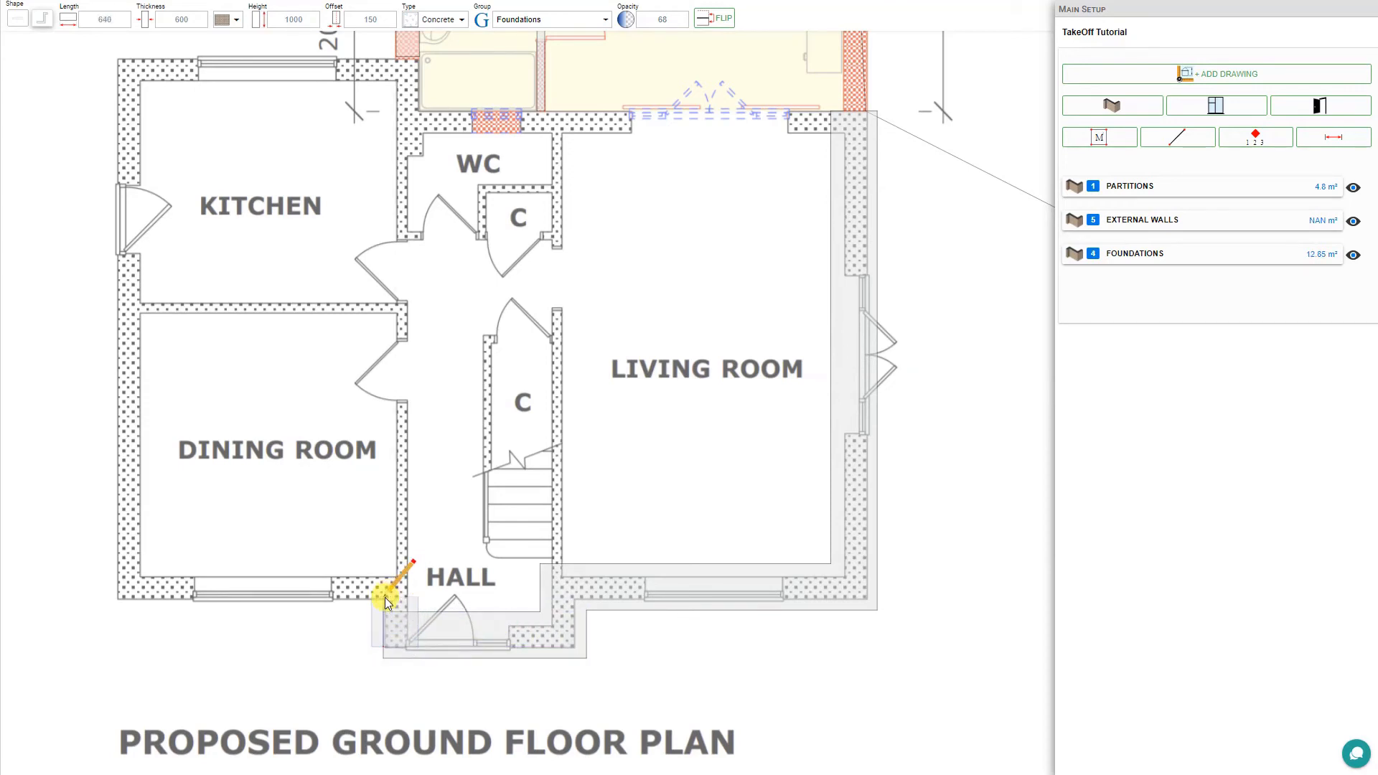
click(356, 595)
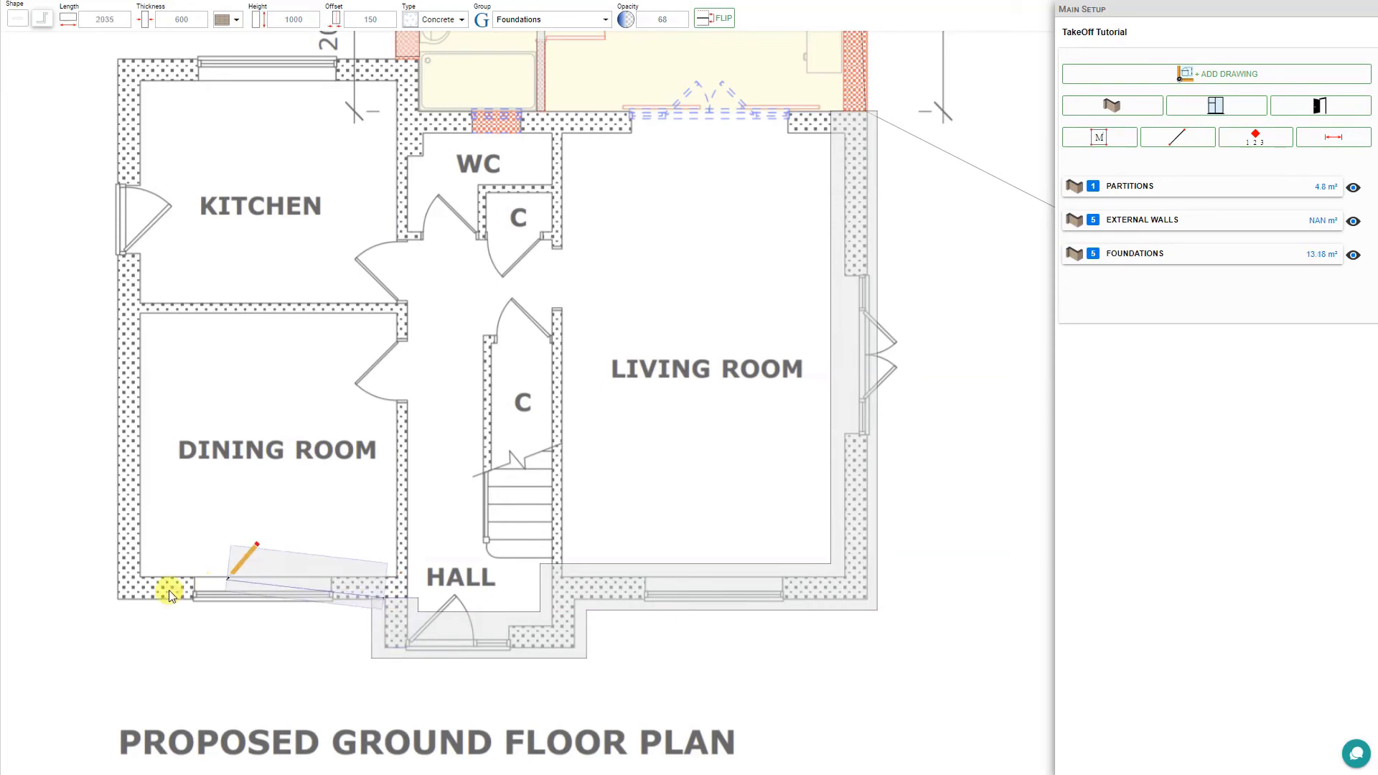
click(119, 595)
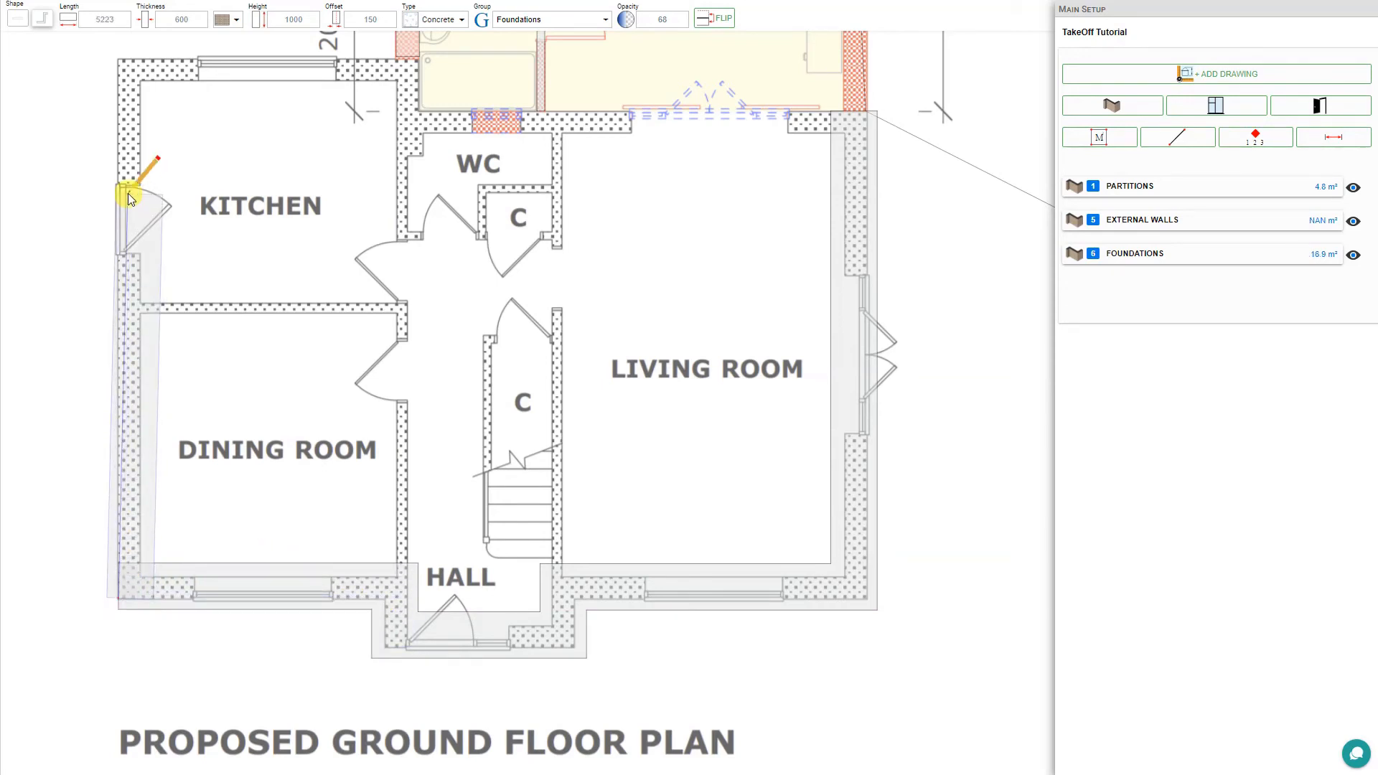
click(120, 64)
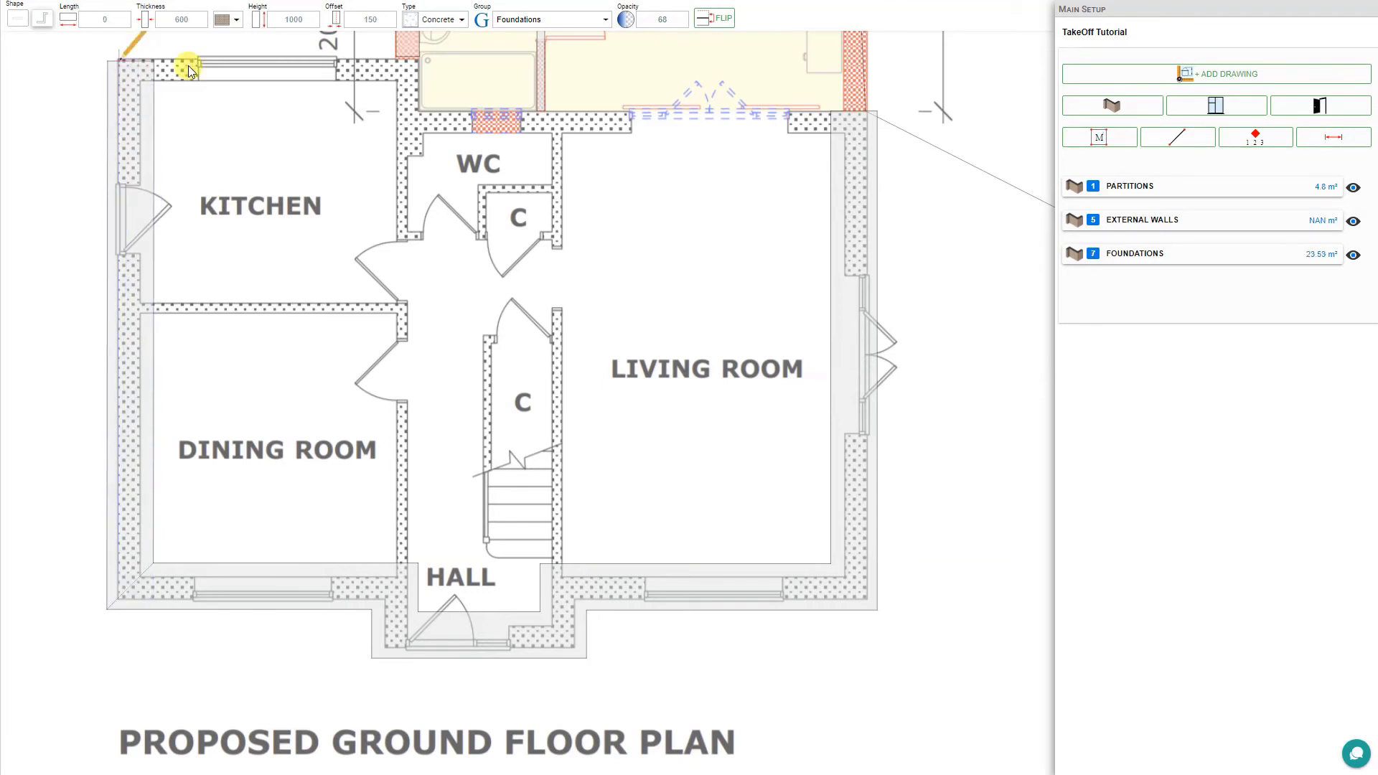
click(420, 64)
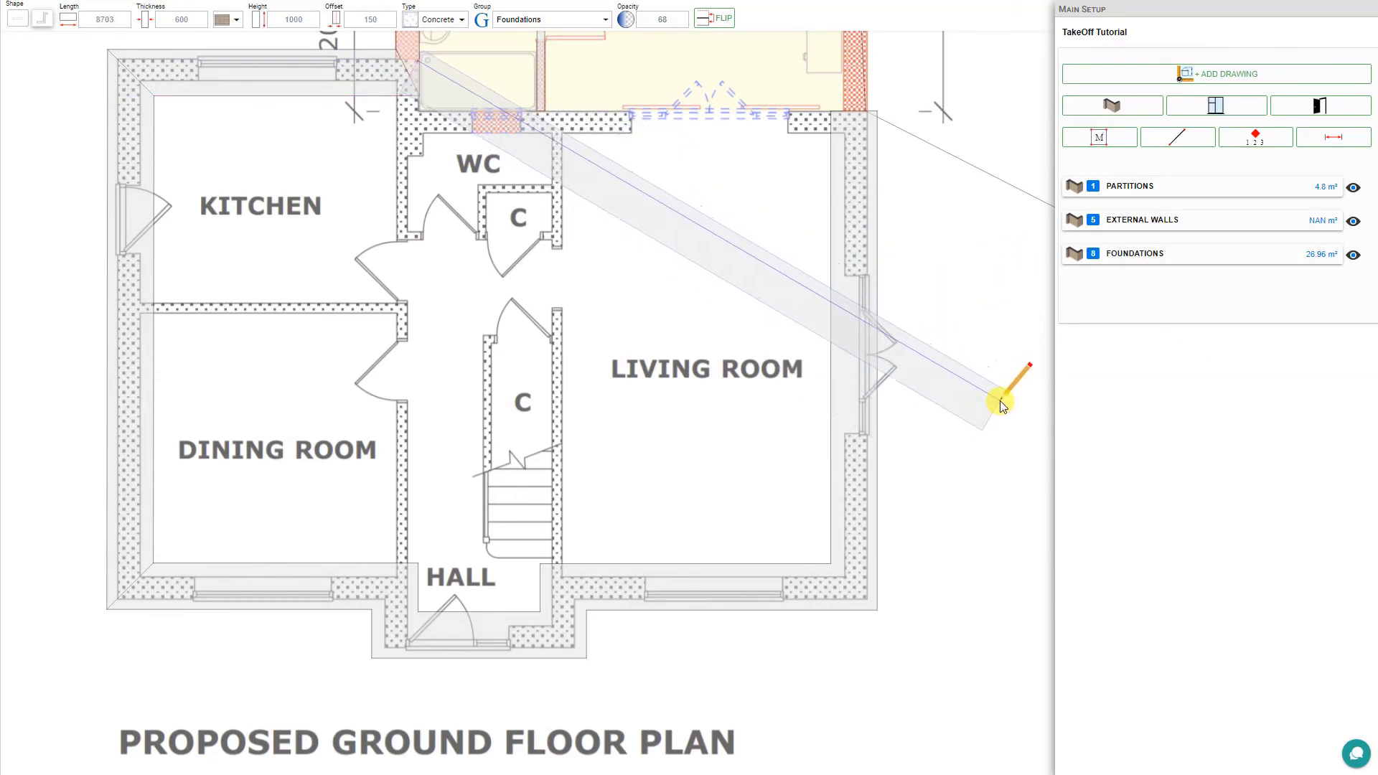
key(Escape)
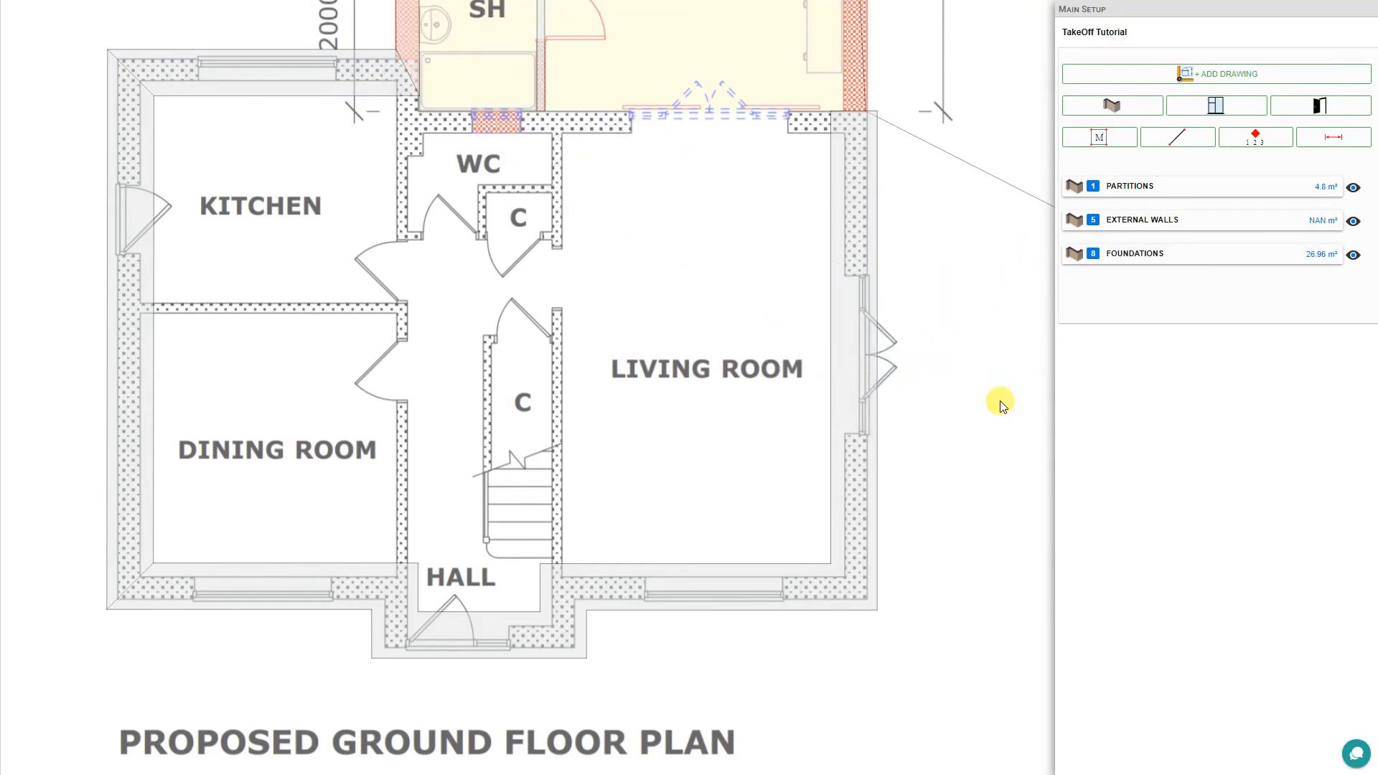
Step: Show length and volume instead of area in the Foundations take-off data
click(1157, 263)
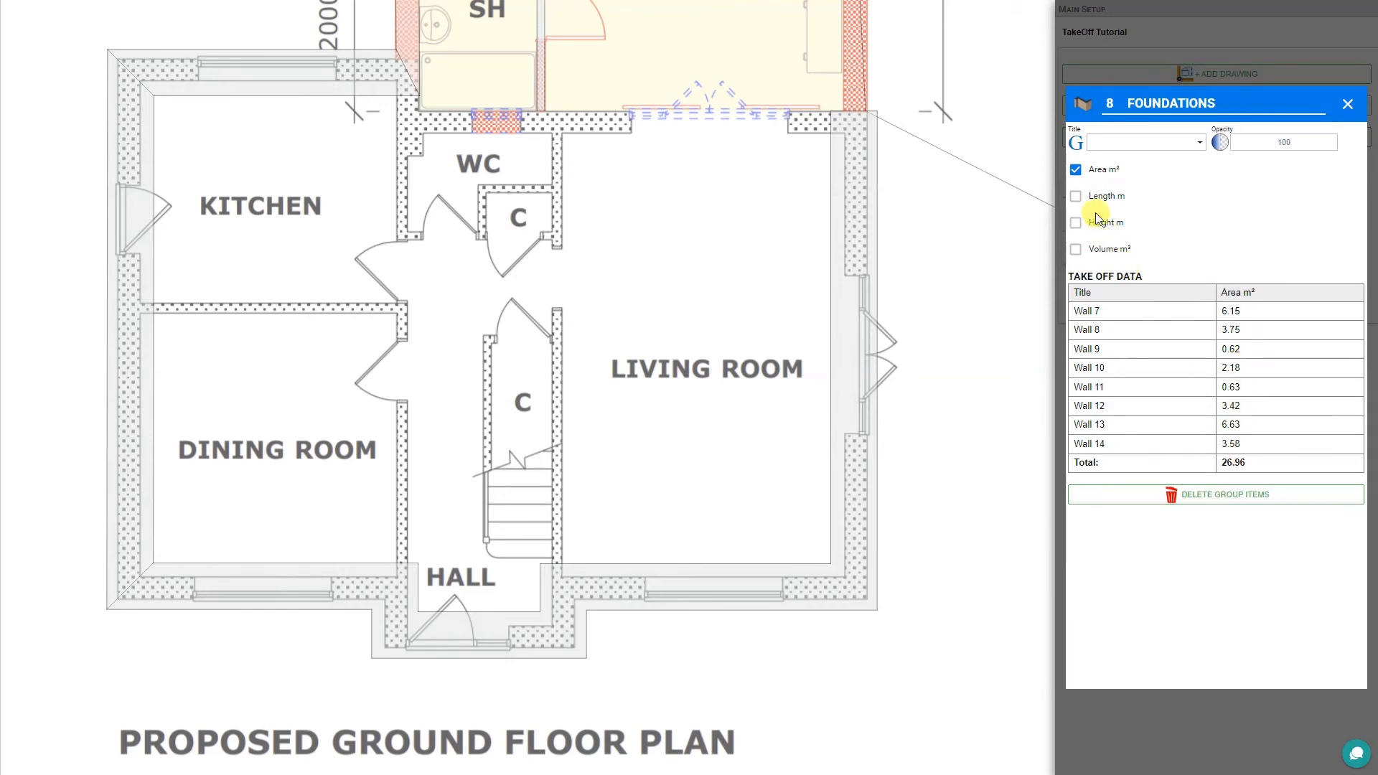
click(1076, 171)
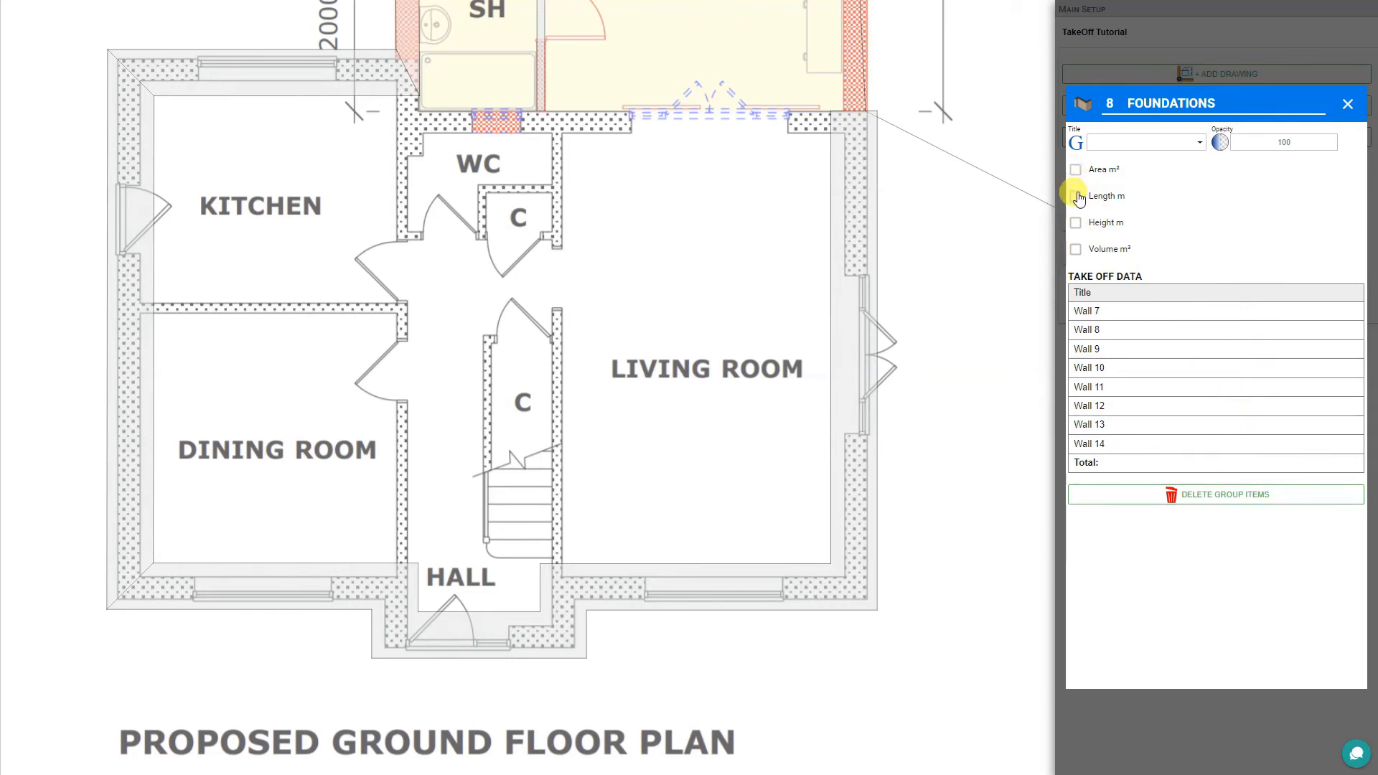
click(1076, 197)
click(1076, 249)
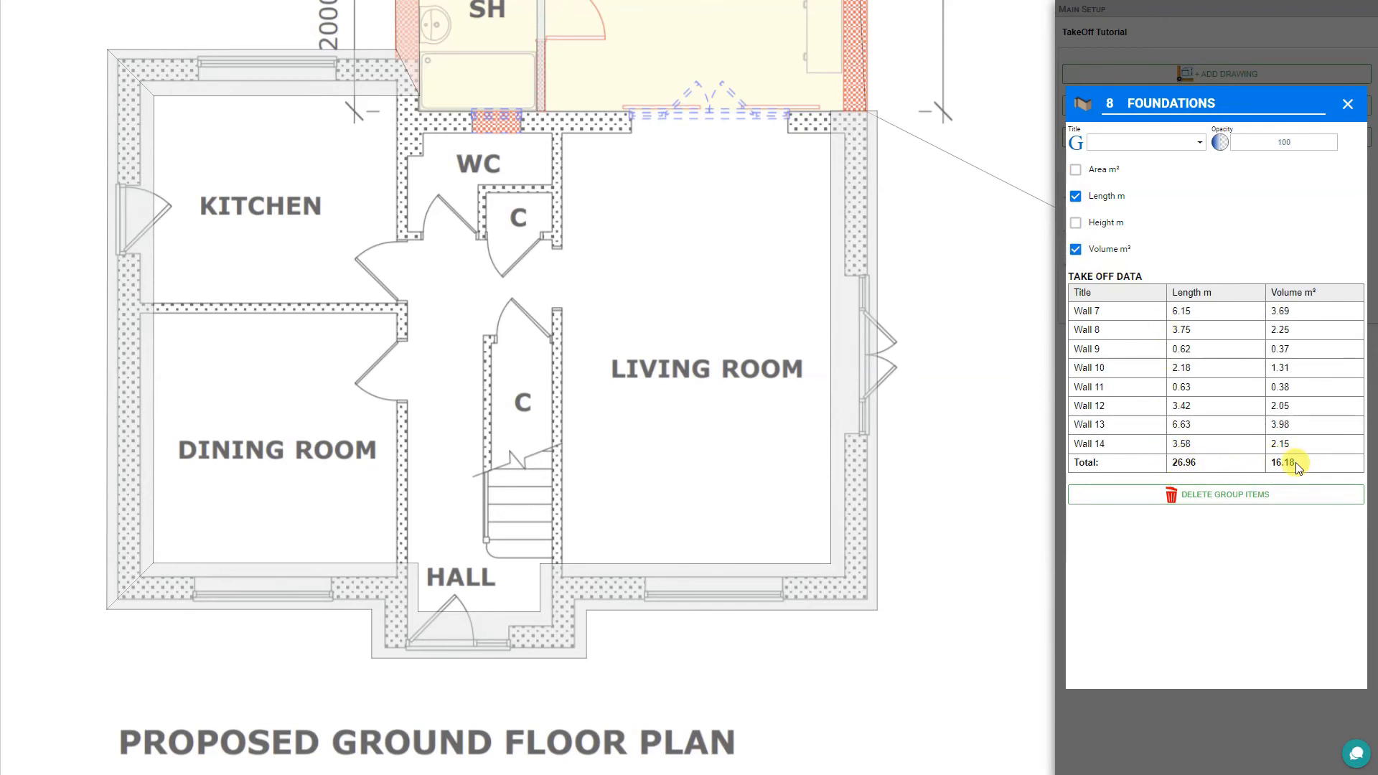
Step: Delete the foundation along the living room's outer side wall, then delete all remaining items in the Foundations group
click(859, 264)
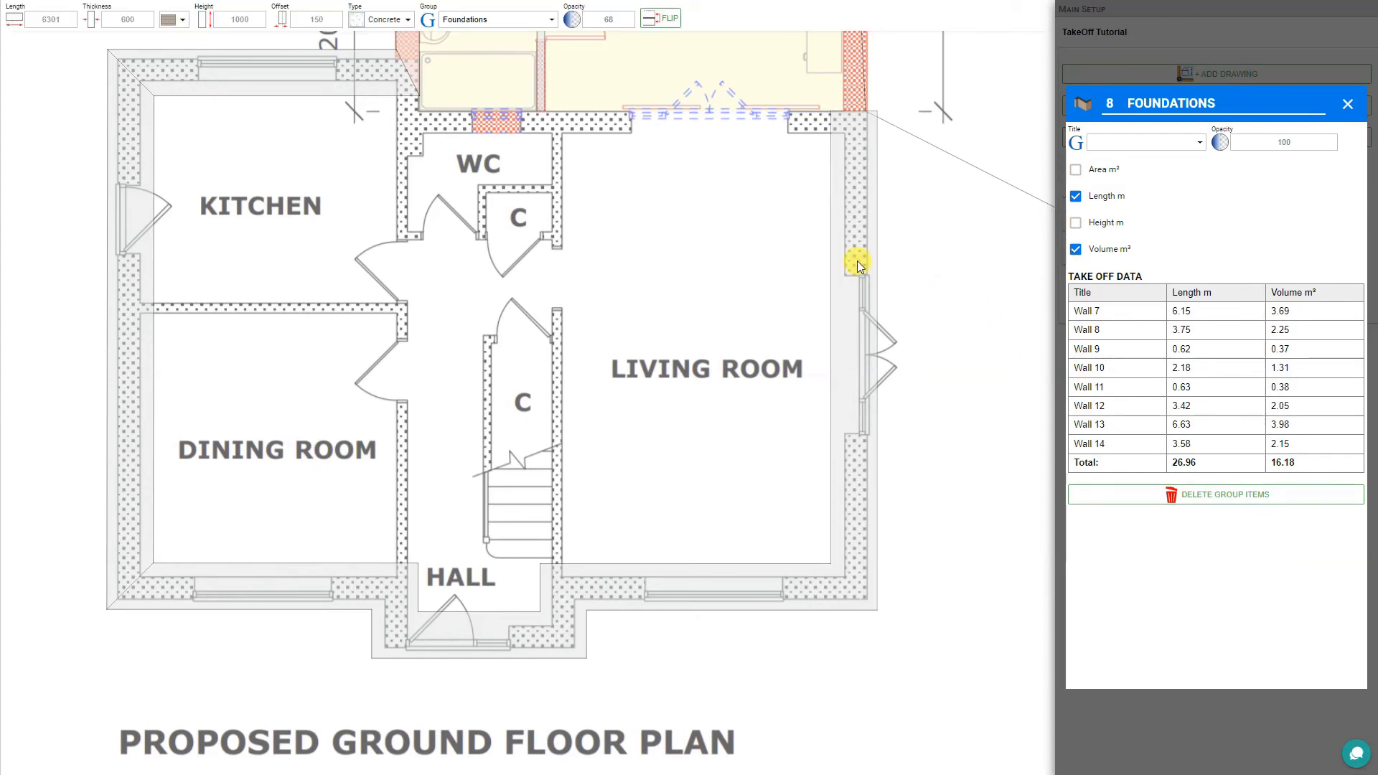
key(Delete)
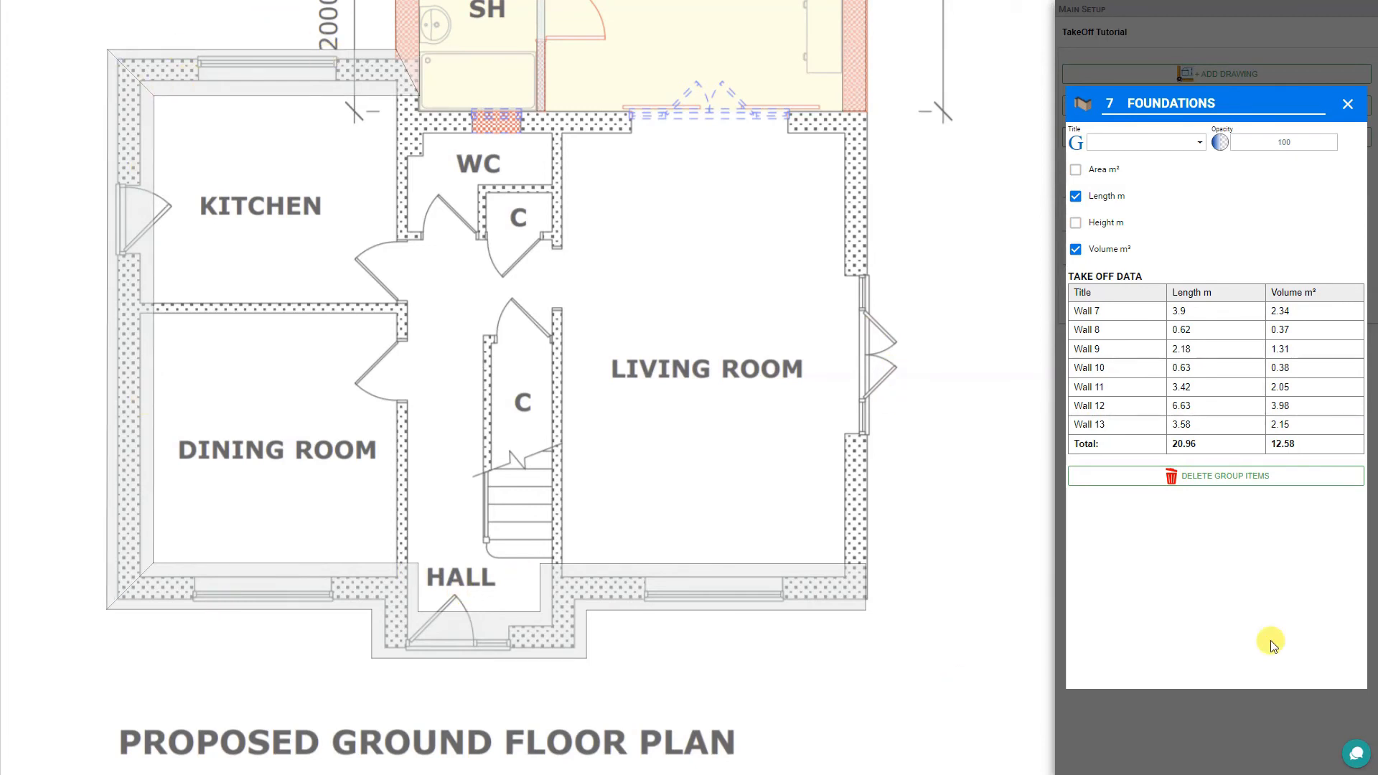
click(1226, 477)
click(769, 429)
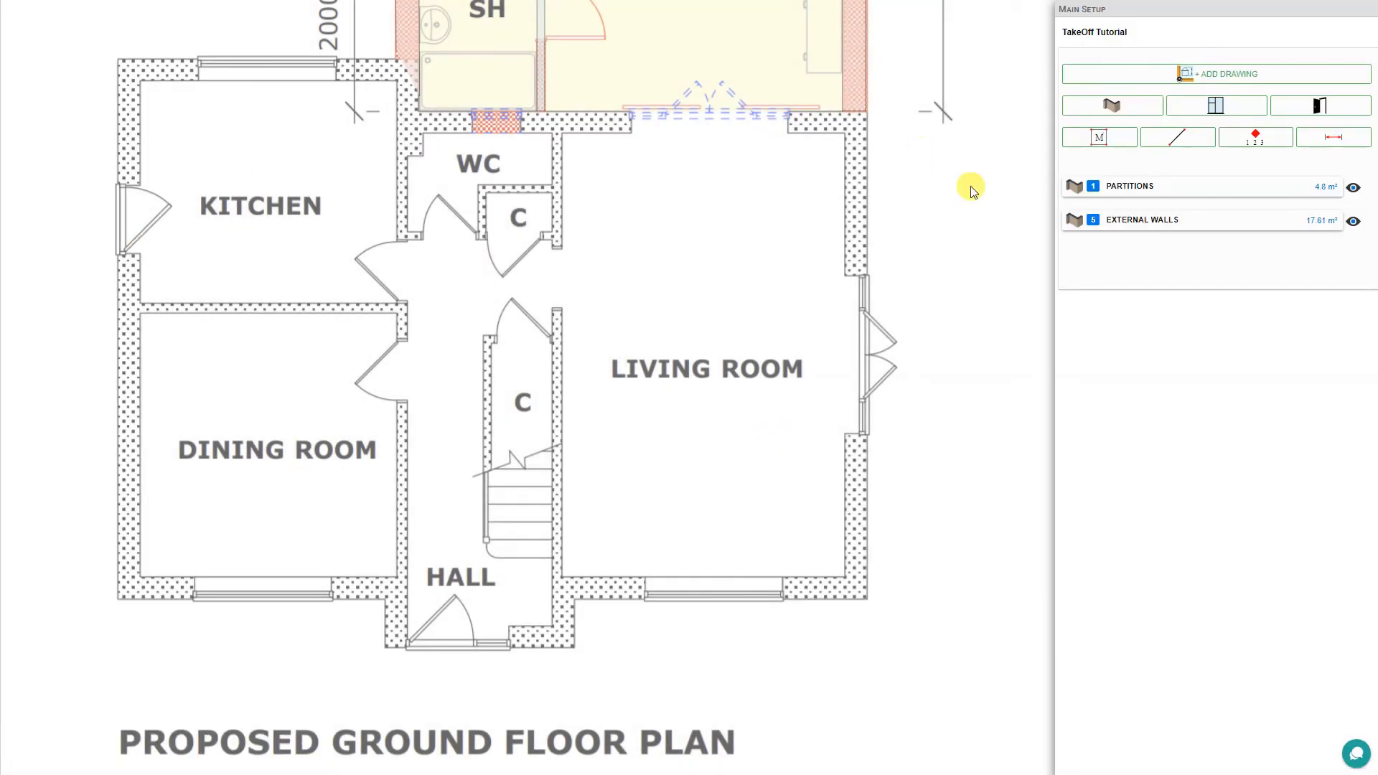
Step: Change the bedroom's end wall with the window beside the armchair to a gable with height 2400 mm and second height 4000 mm
drag(960, 175, 921, 744)
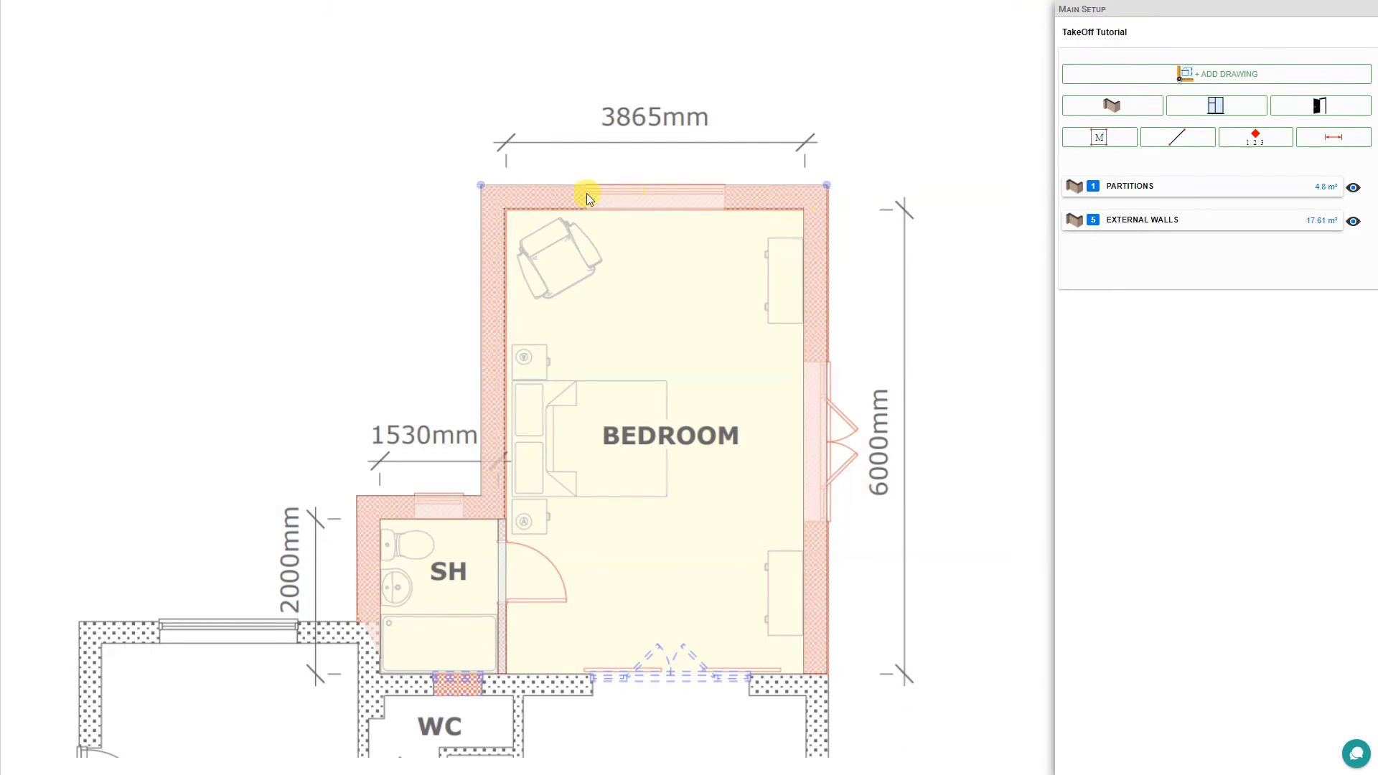
click(826, 195)
click(767, 197)
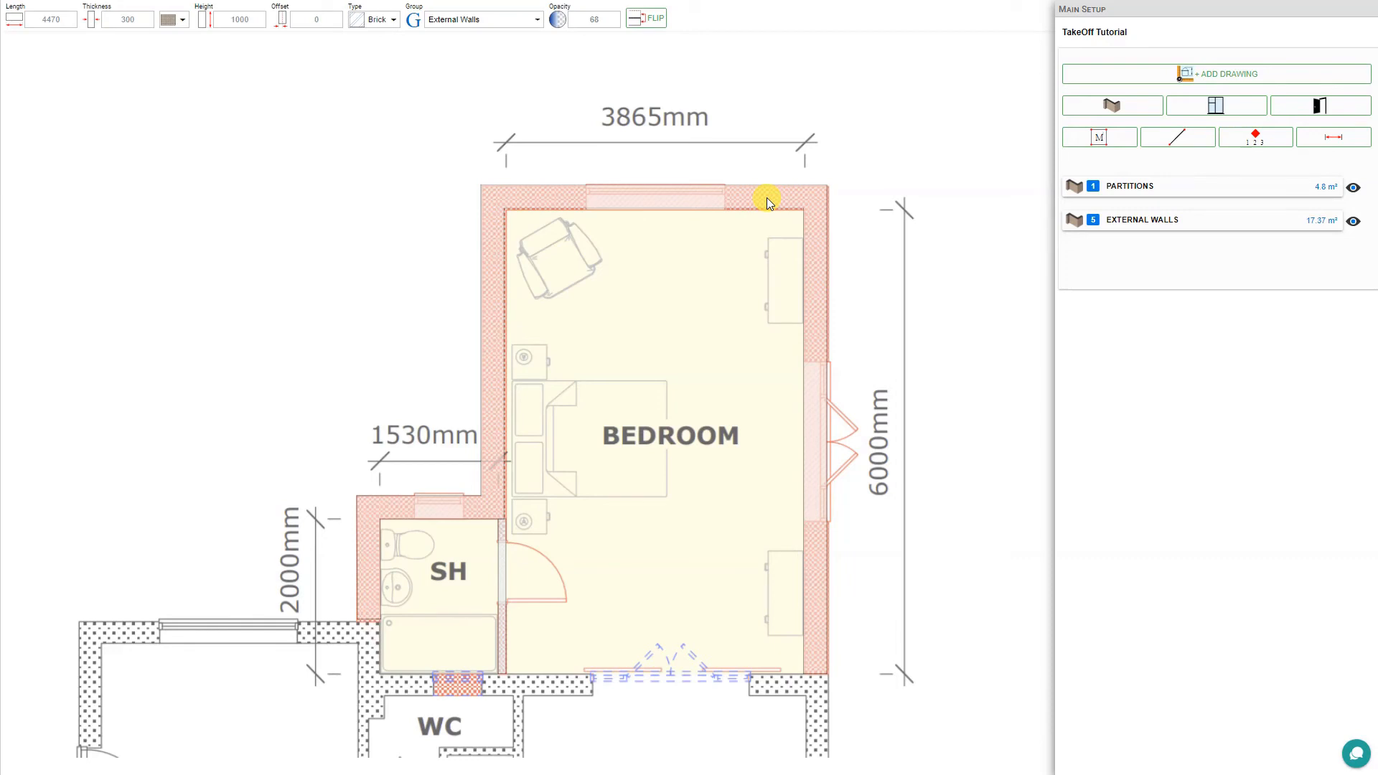
click(183, 27)
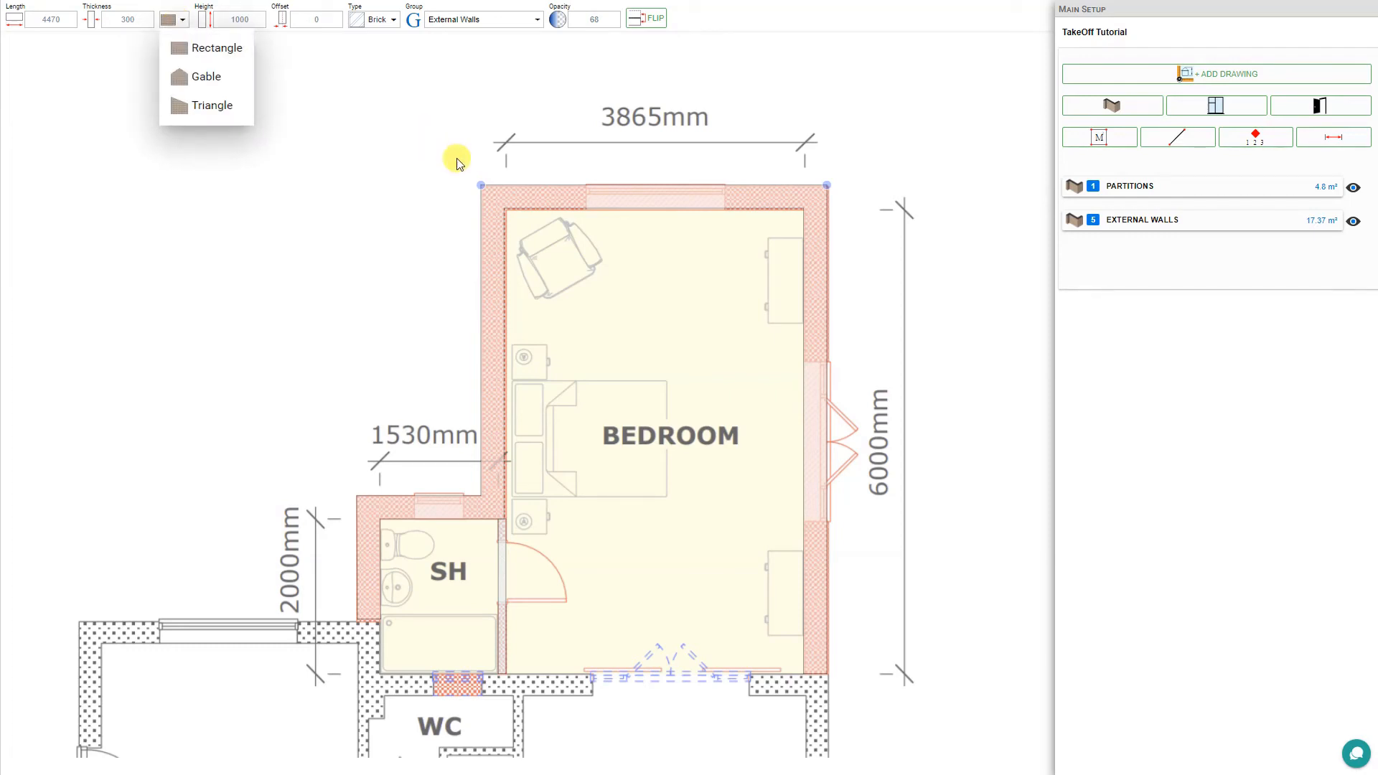
click(206, 77)
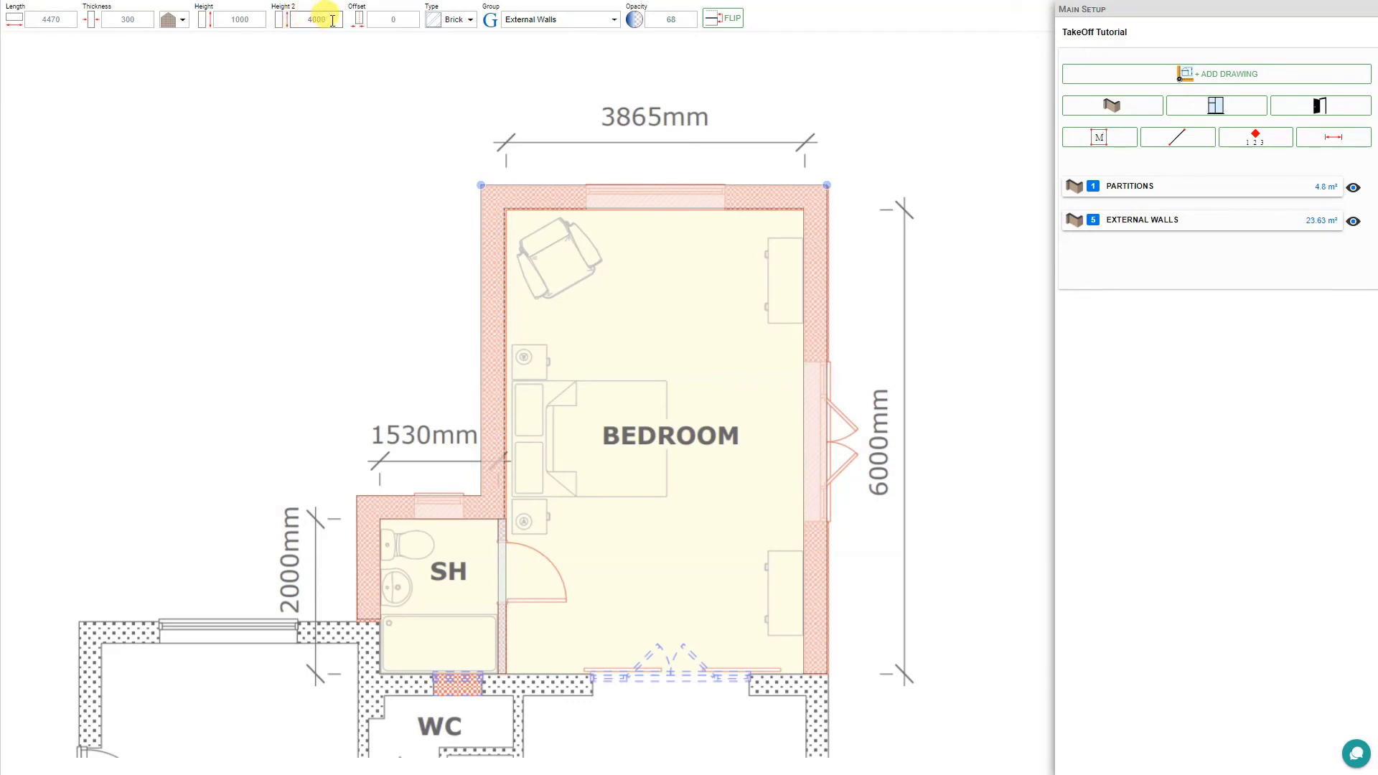
double_click(239, 19)
key(BackSpace)
text(2400)
double_click(317, 19)
click(345, 63)
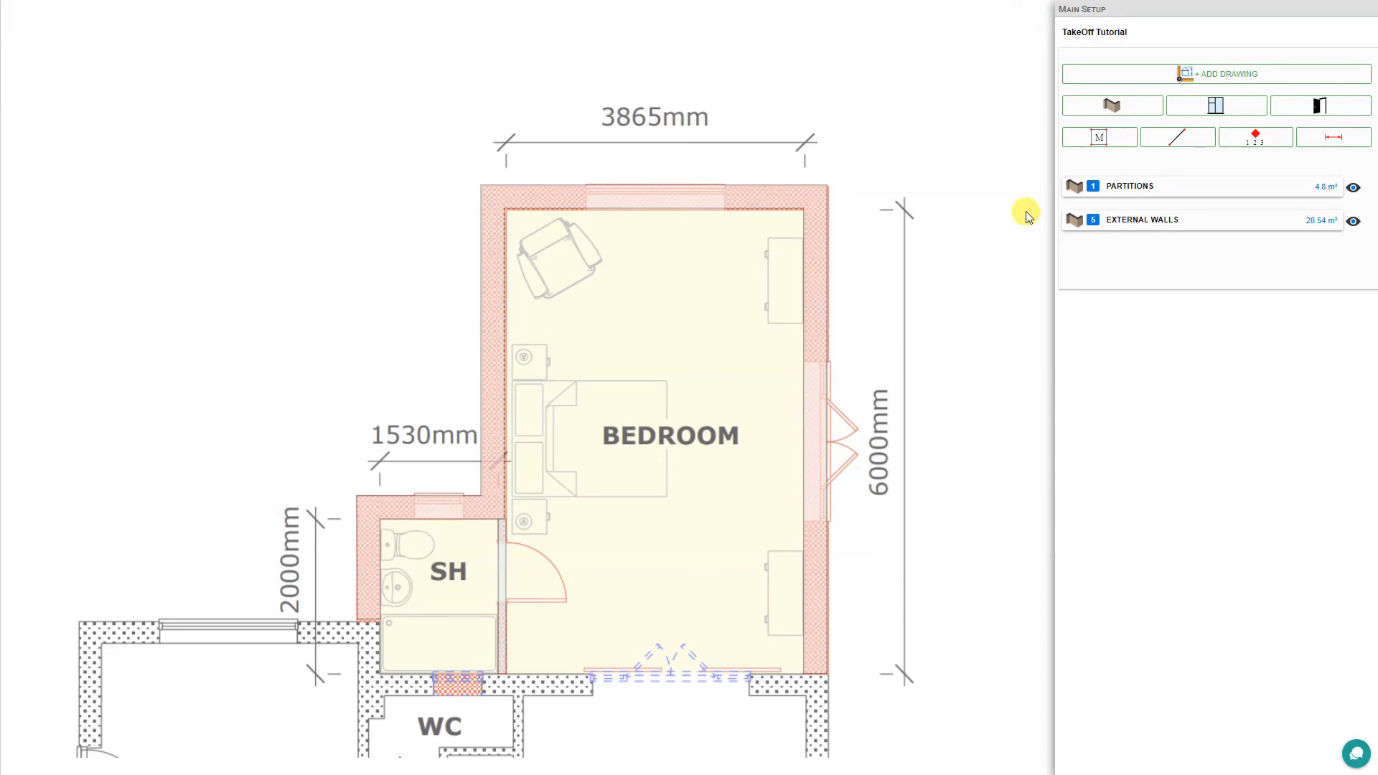
Step: Compare the gable wall's area in the External Walls take-off data by switching its shape to Rectangle and back to Gable
click(1075, 224)
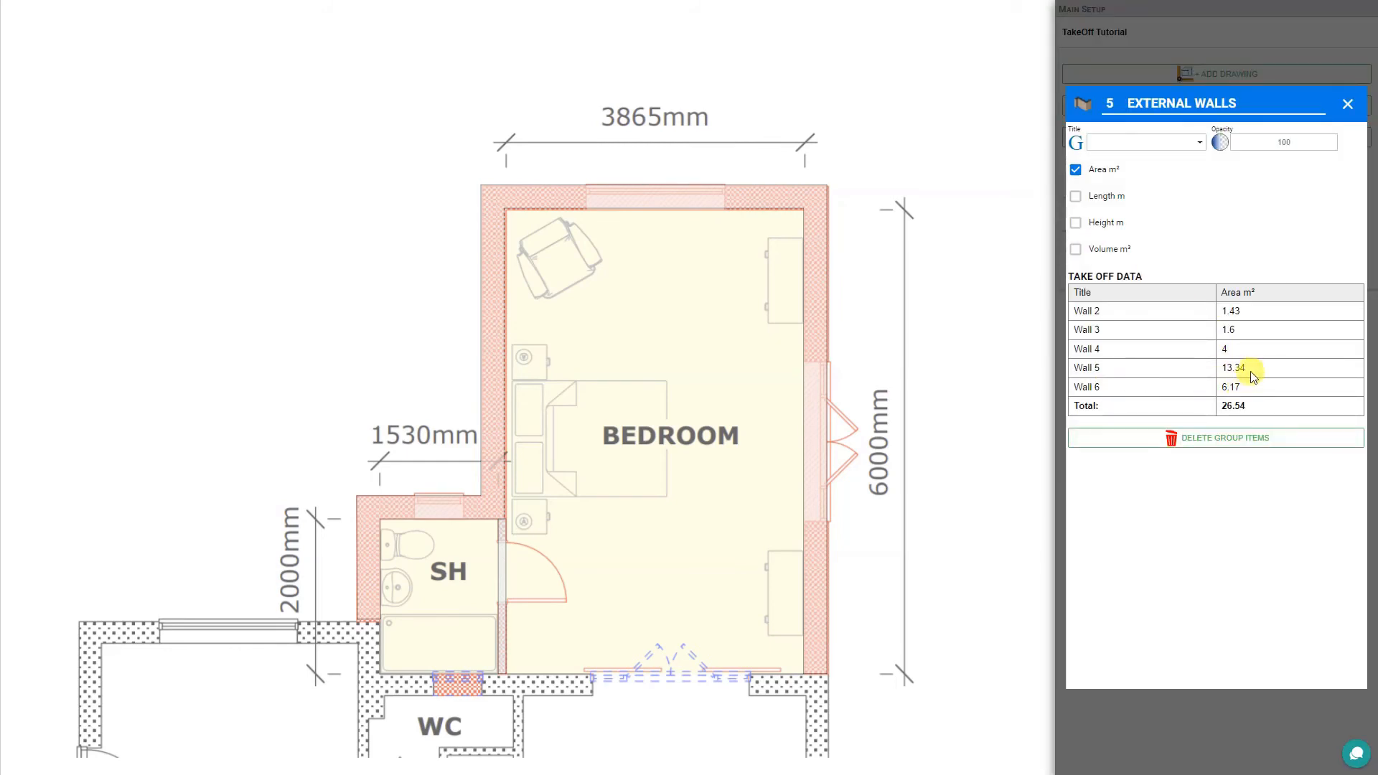
click(739, 197)
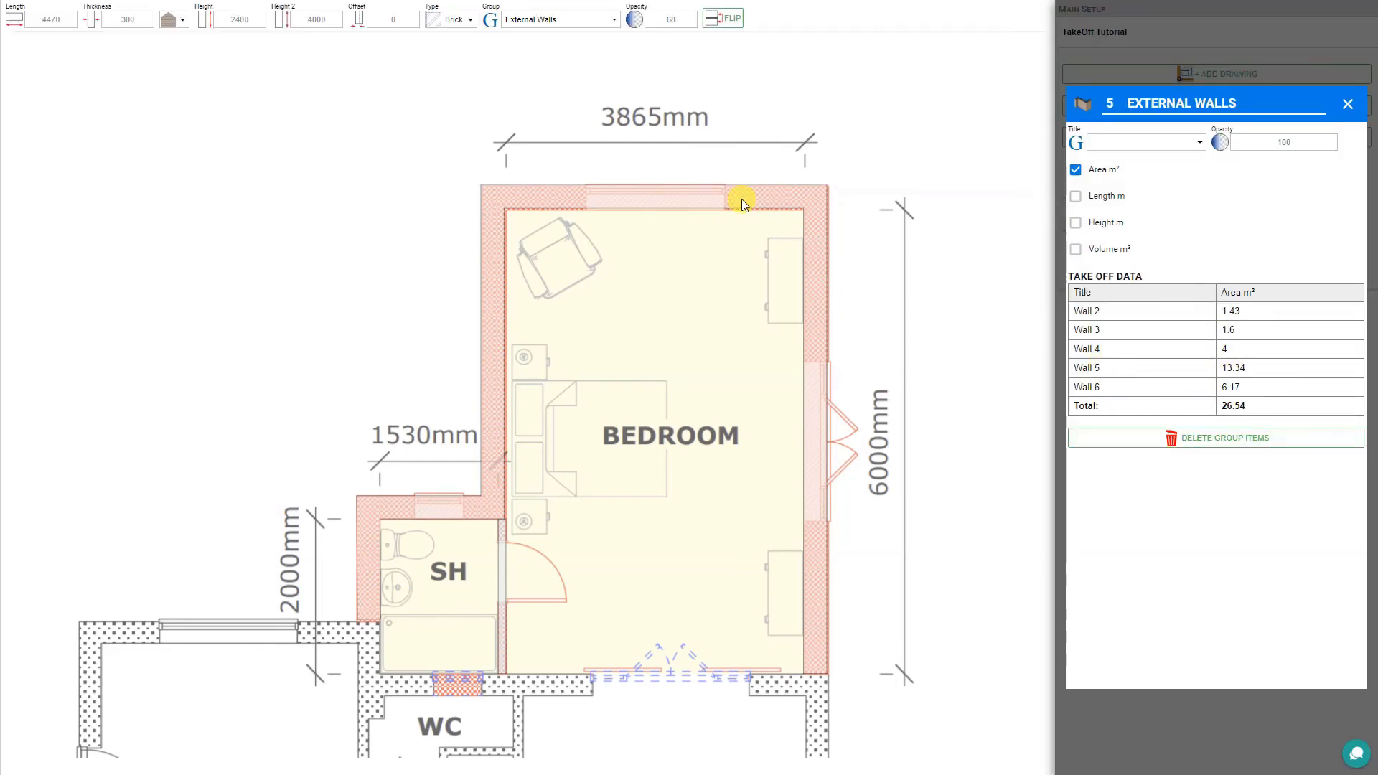
click(181, 25)
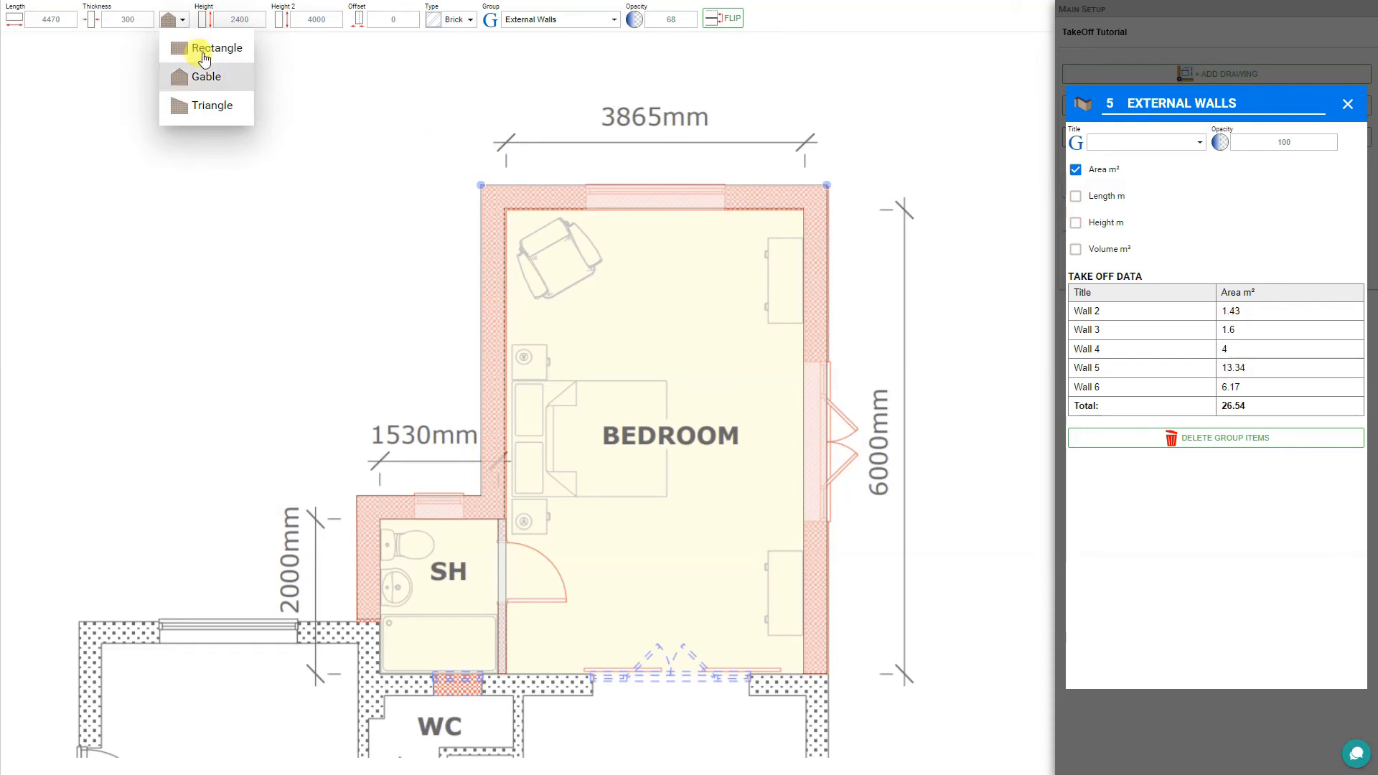
click(205, 50)
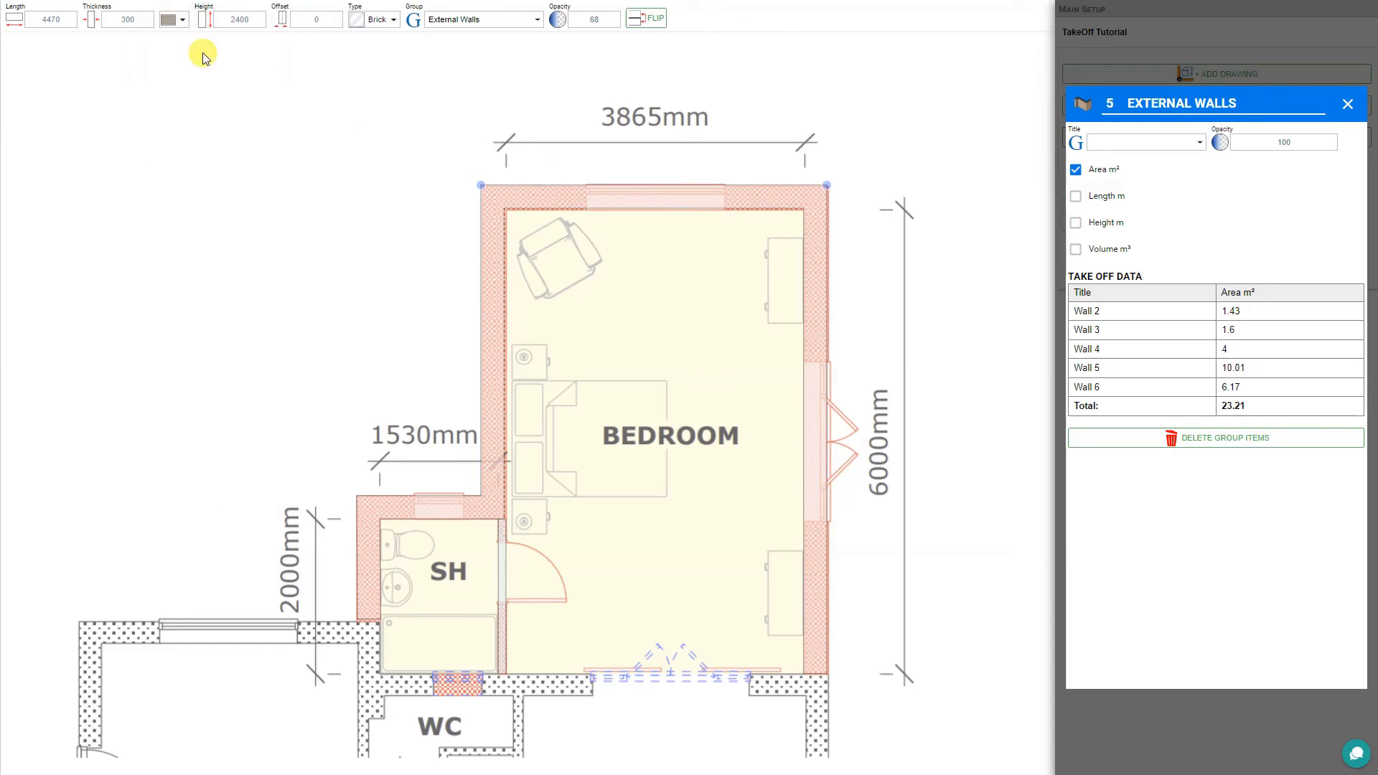
click(182, 19)
click(188, 81)
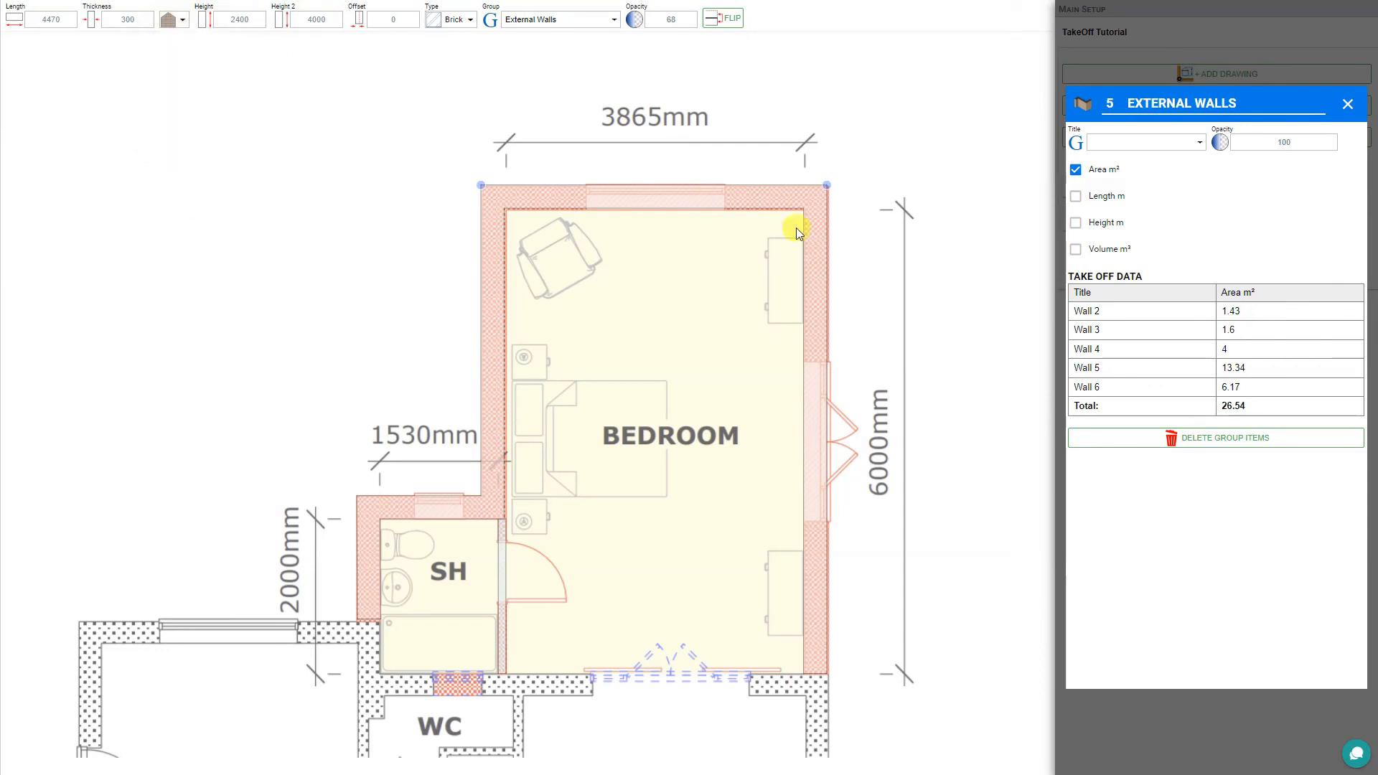
Step: Set the External Walls group's opacity to 54 and close its take-off data
click(1289, 148)
click(1286, 145)
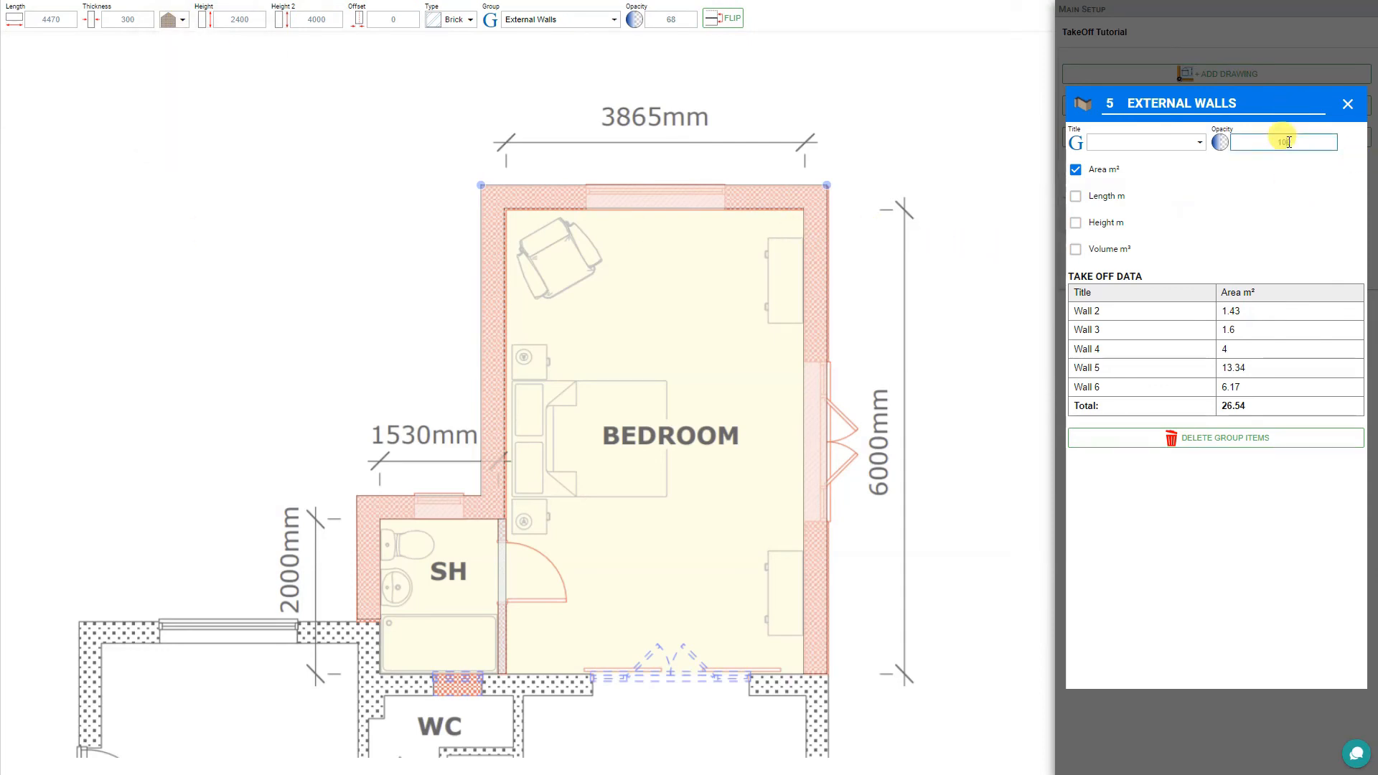
mouse_move(1321, 177)
mouse_down()
mouse_move(1234, 180)
mouse_move(1348, 173)
mouse_move(1252, 173)
mouse_move(1285, 168)
mouse_up()
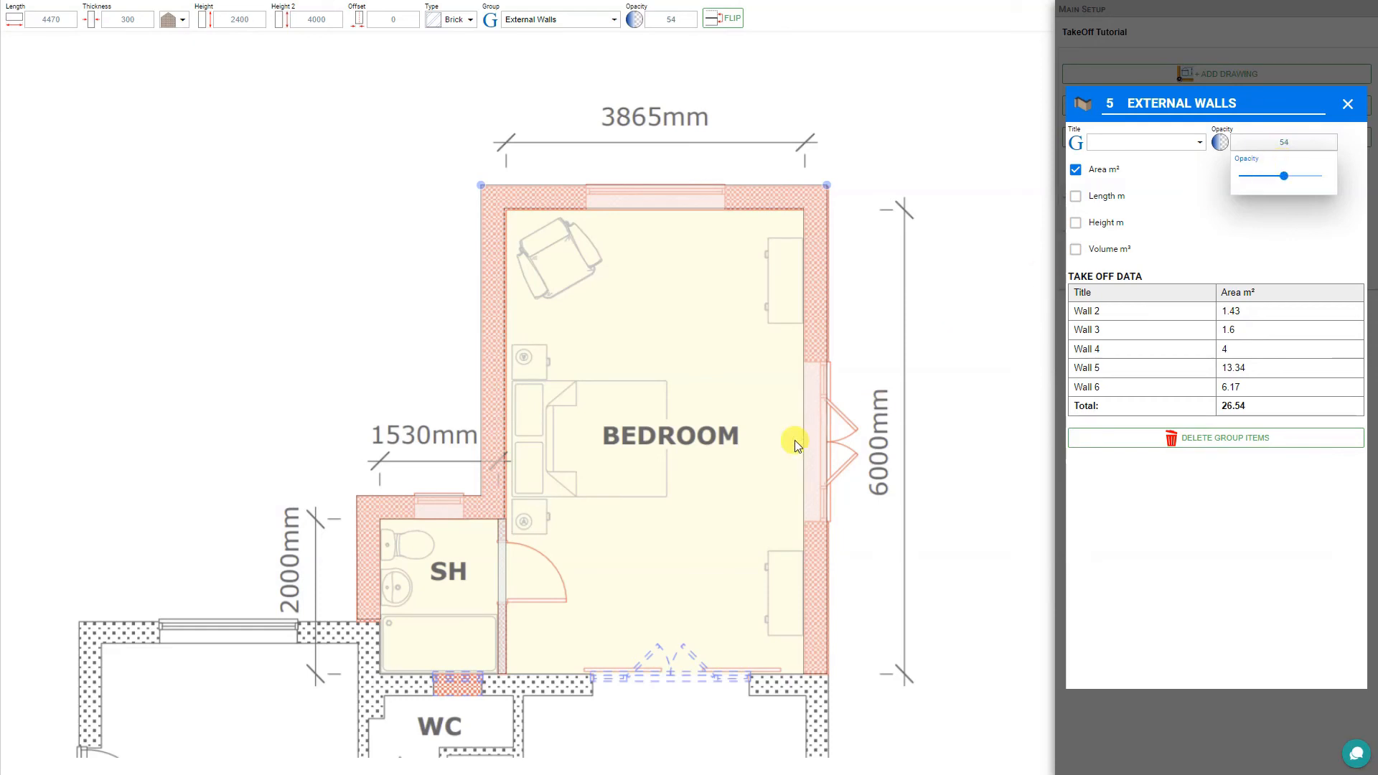
click(1347, 107)
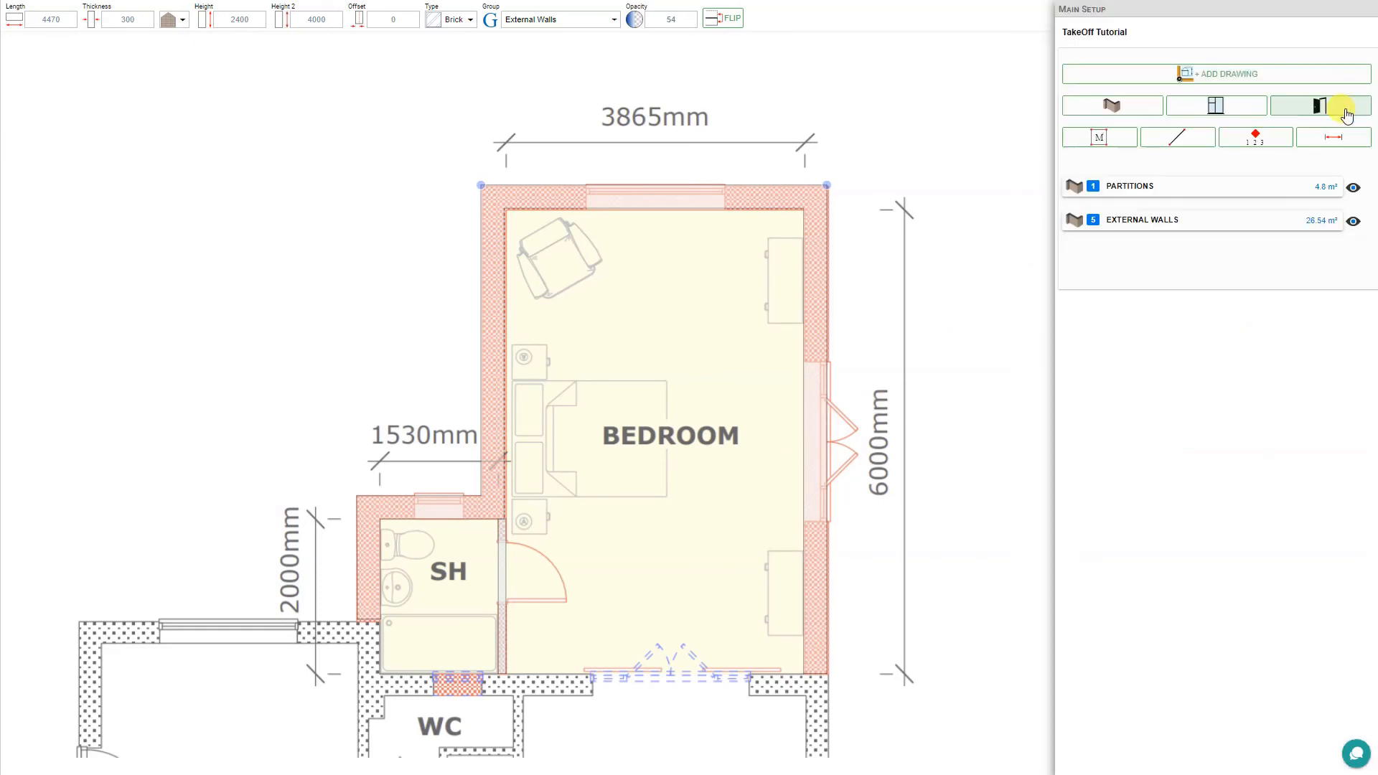
Step: Place a 1200 by 1200 mm window in the bedroom's gable wall and another in the shower room's wall below the 1530 mm dimension
click(1213, 115)
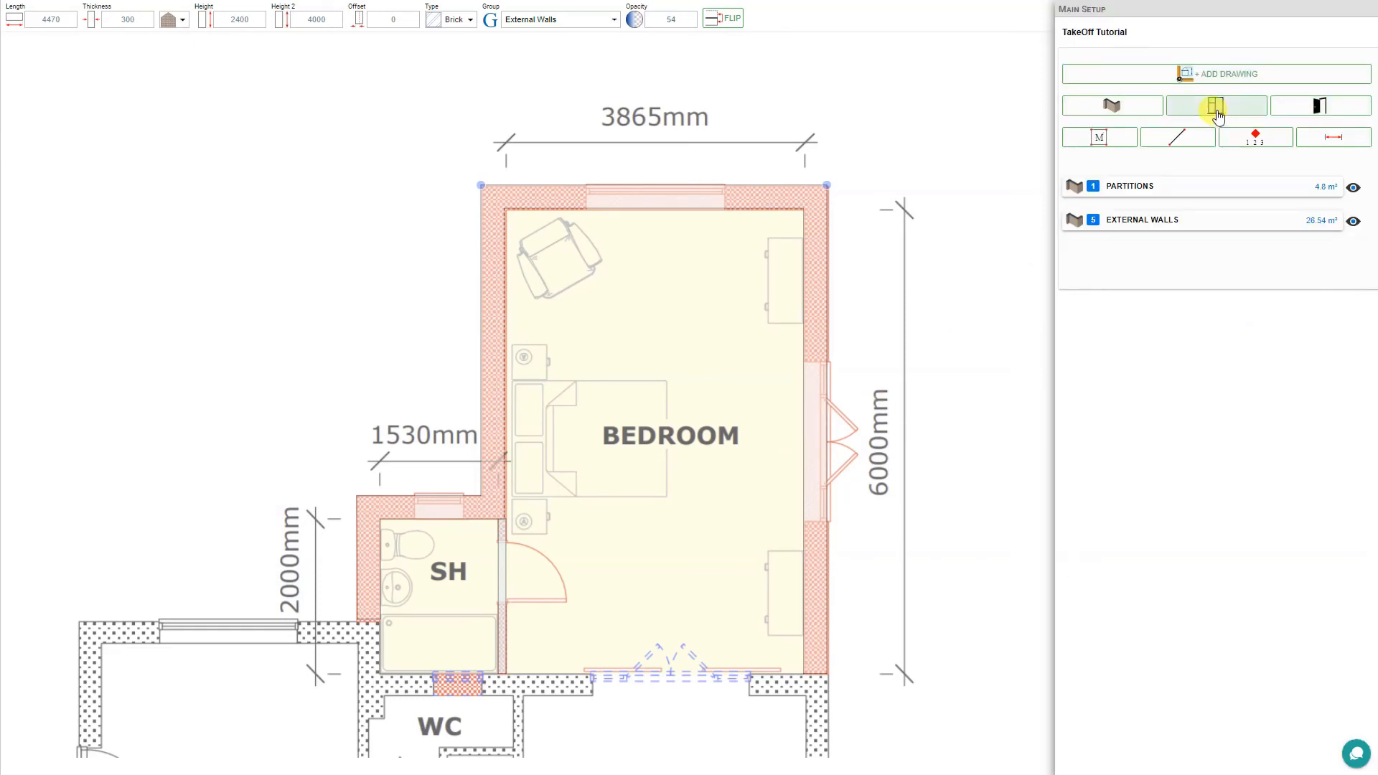
click(1327, 109)
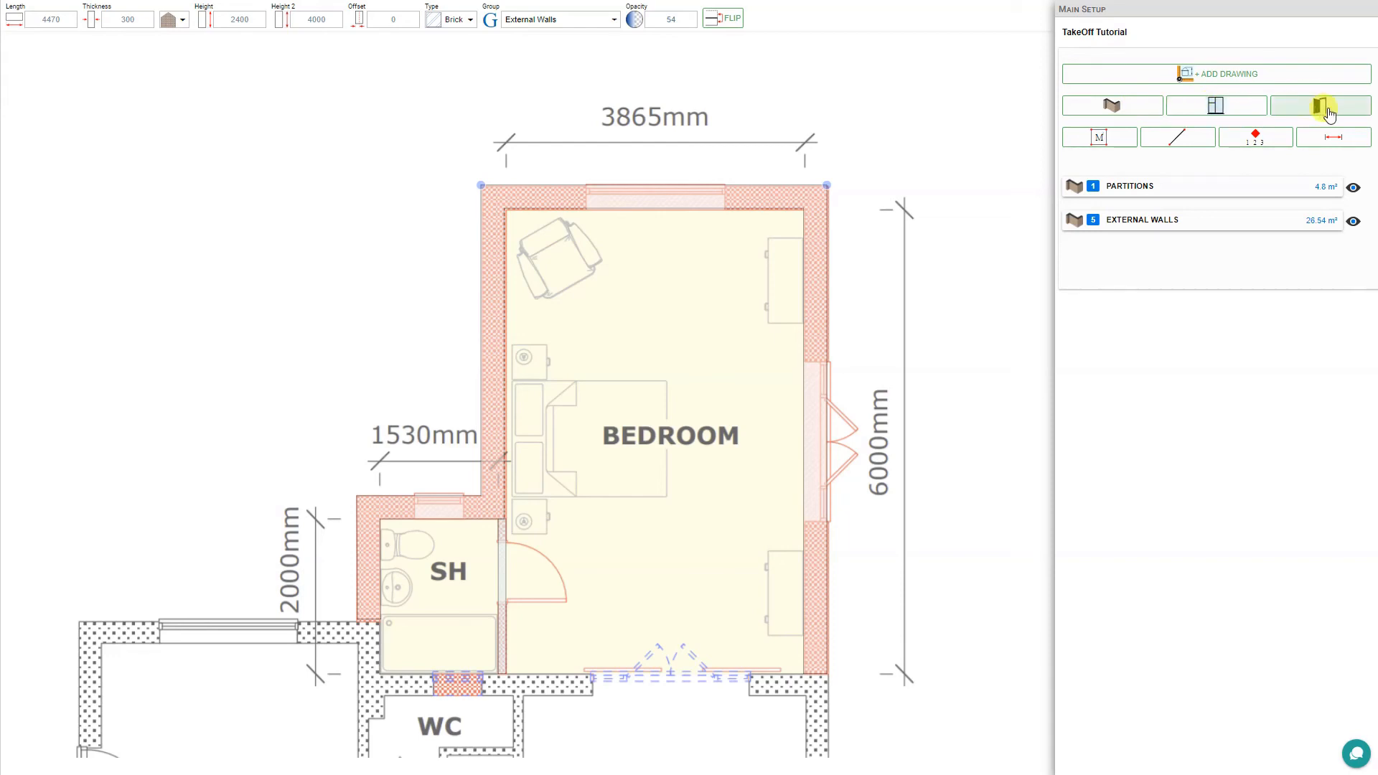
click(1217, 108)
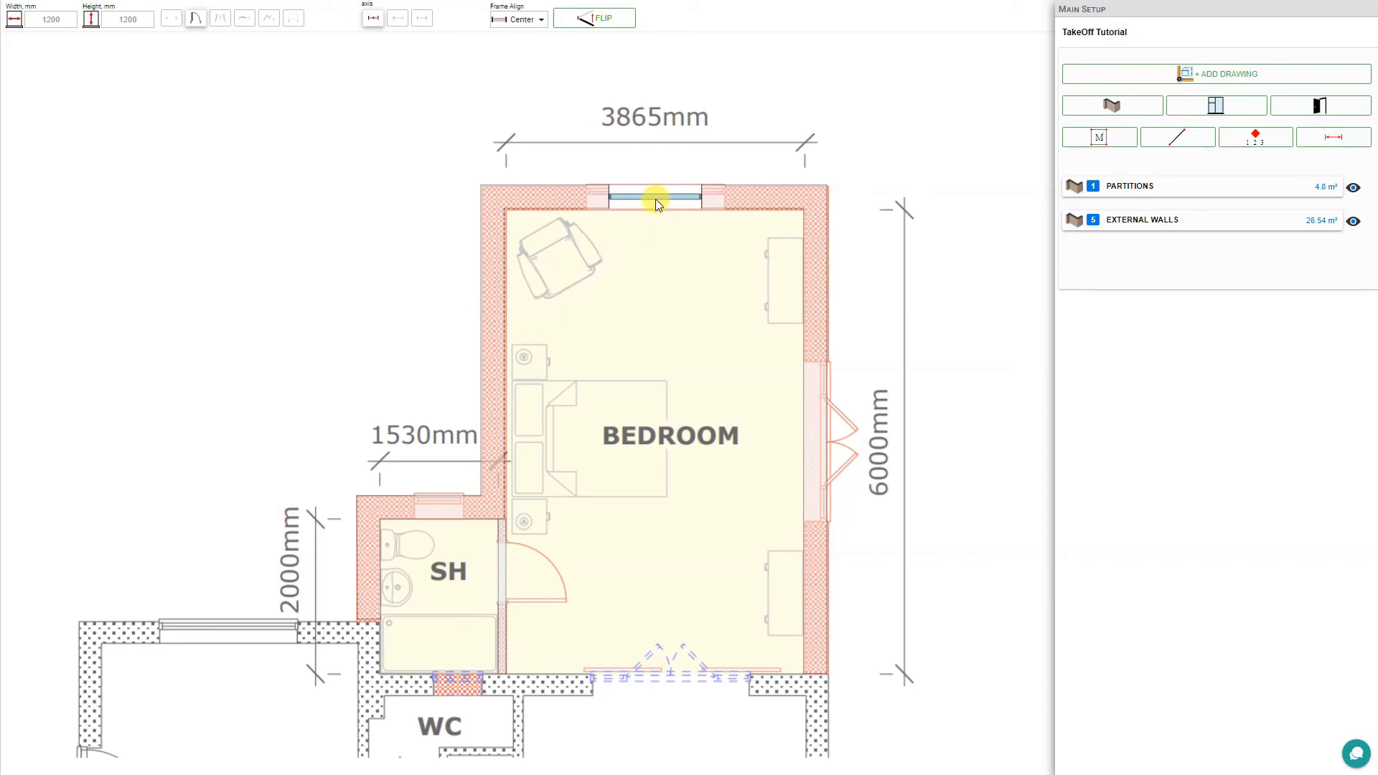
click(656, 200)
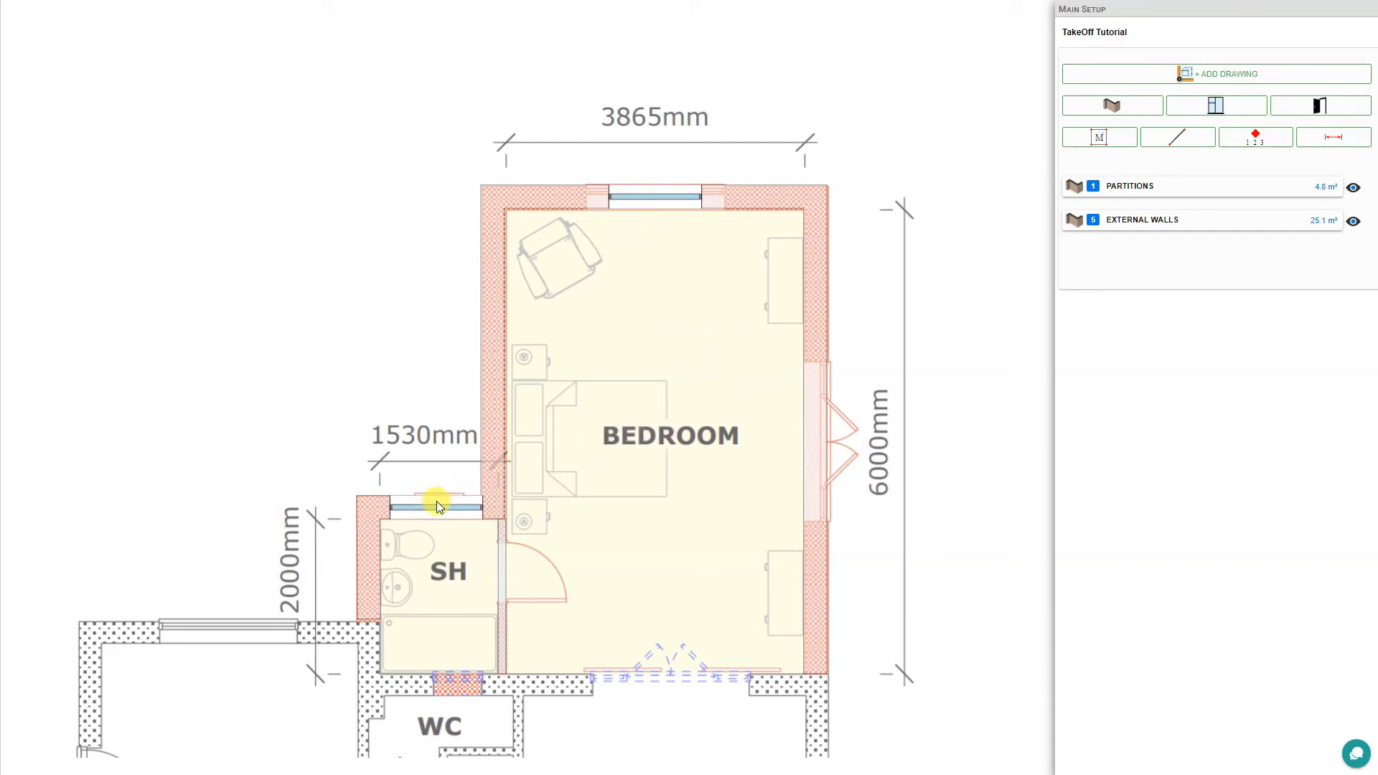
click(440, 505)
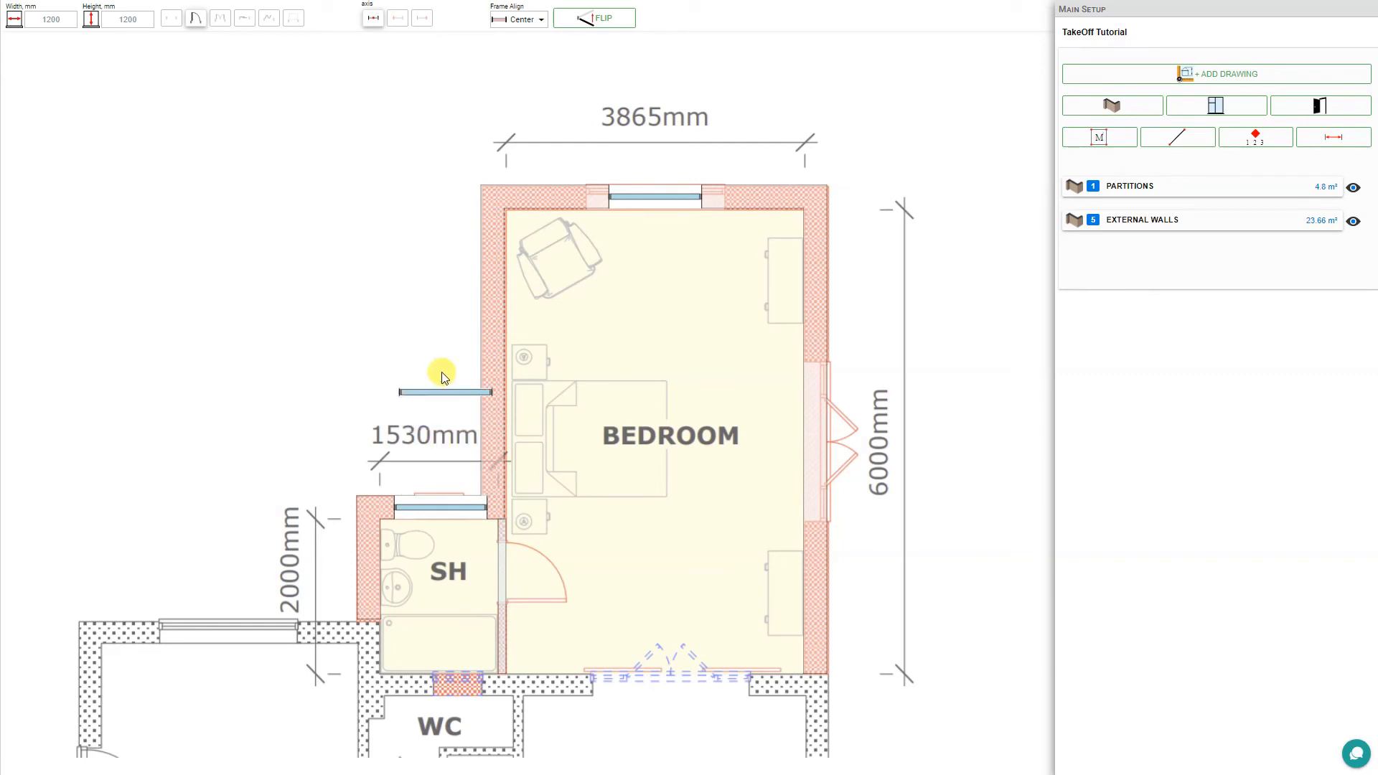
key(Escape)
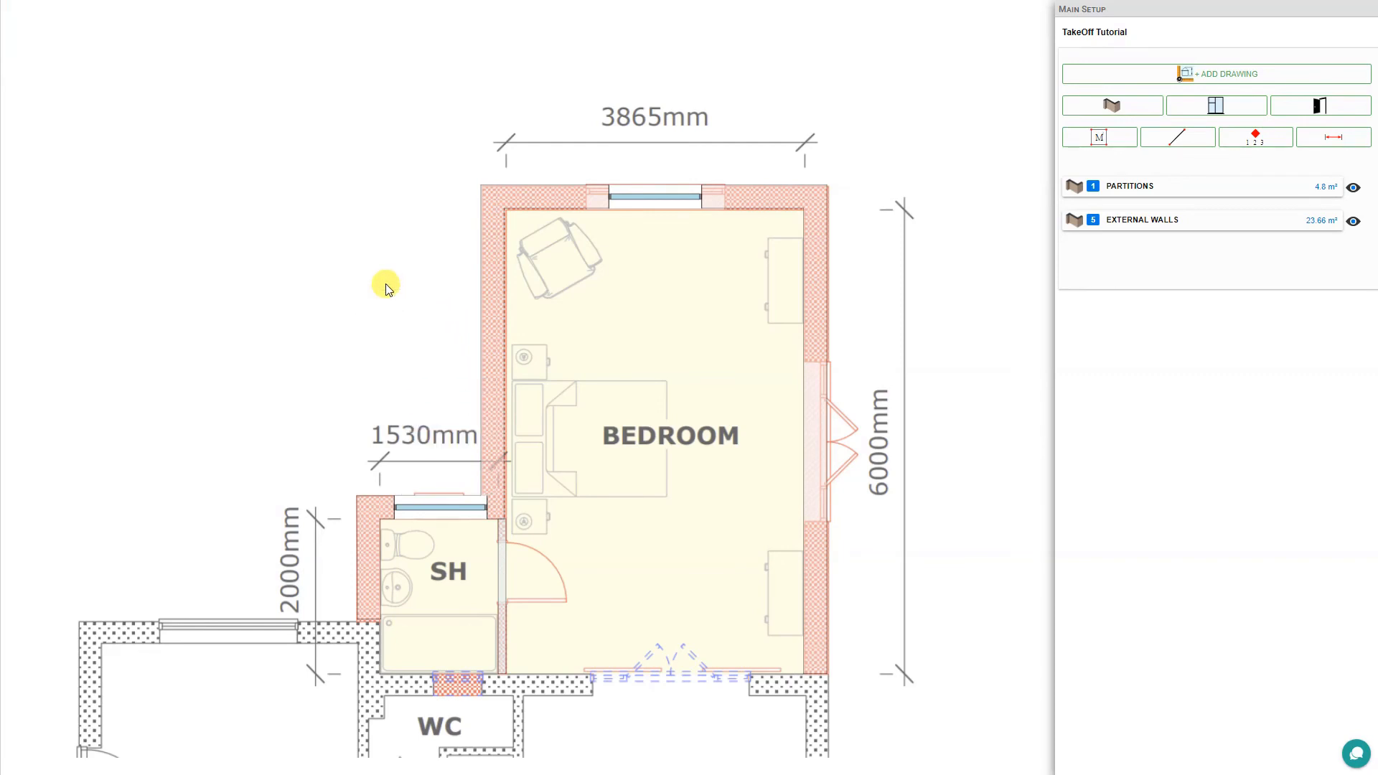
Step: Stretch the bedroom window at both ends to fit the opening on the plan, about 1810 mm wide
click(659, 193)
drag(707, 199, 731, 200)
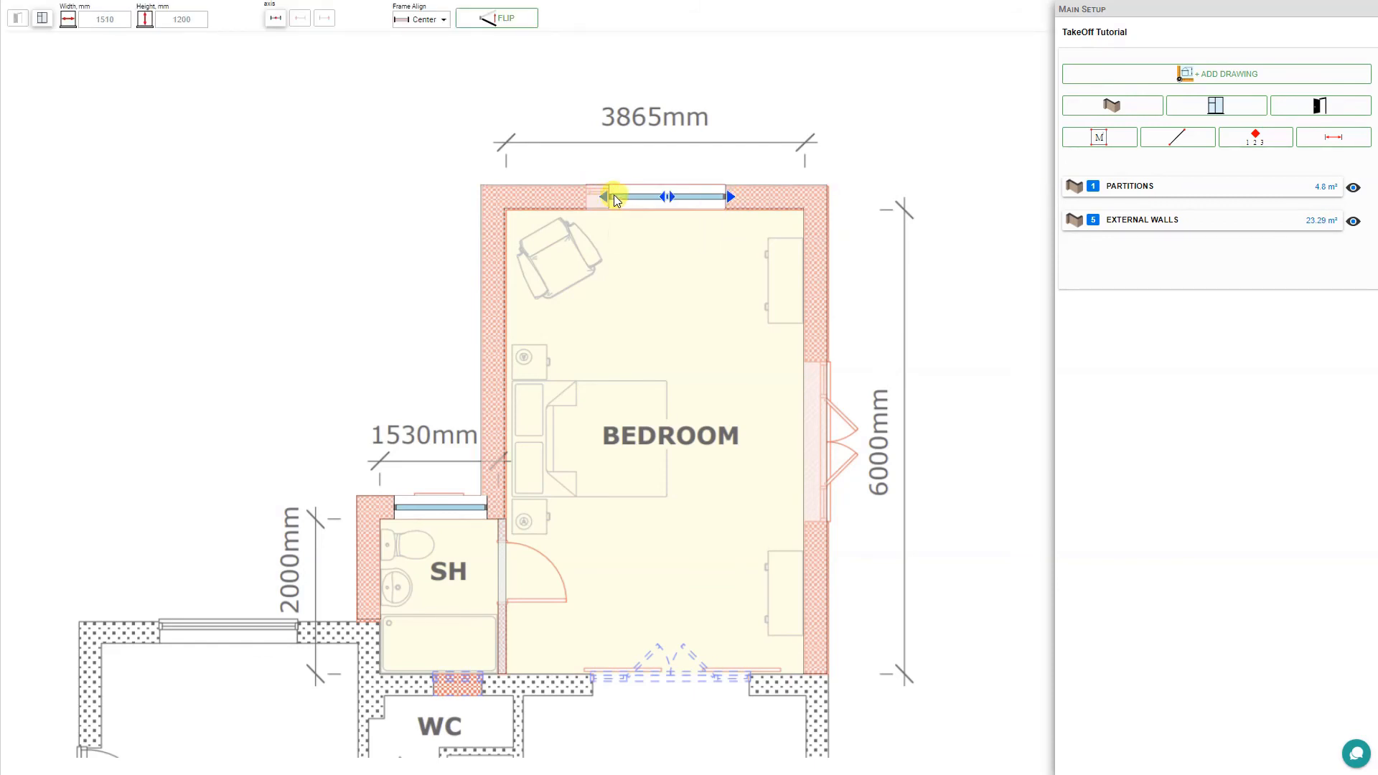
drag(603, 197, 655, 188)
Step: Narrow the shower room window to match the opening on the plan, about 650 mm wide
click(453, 511)
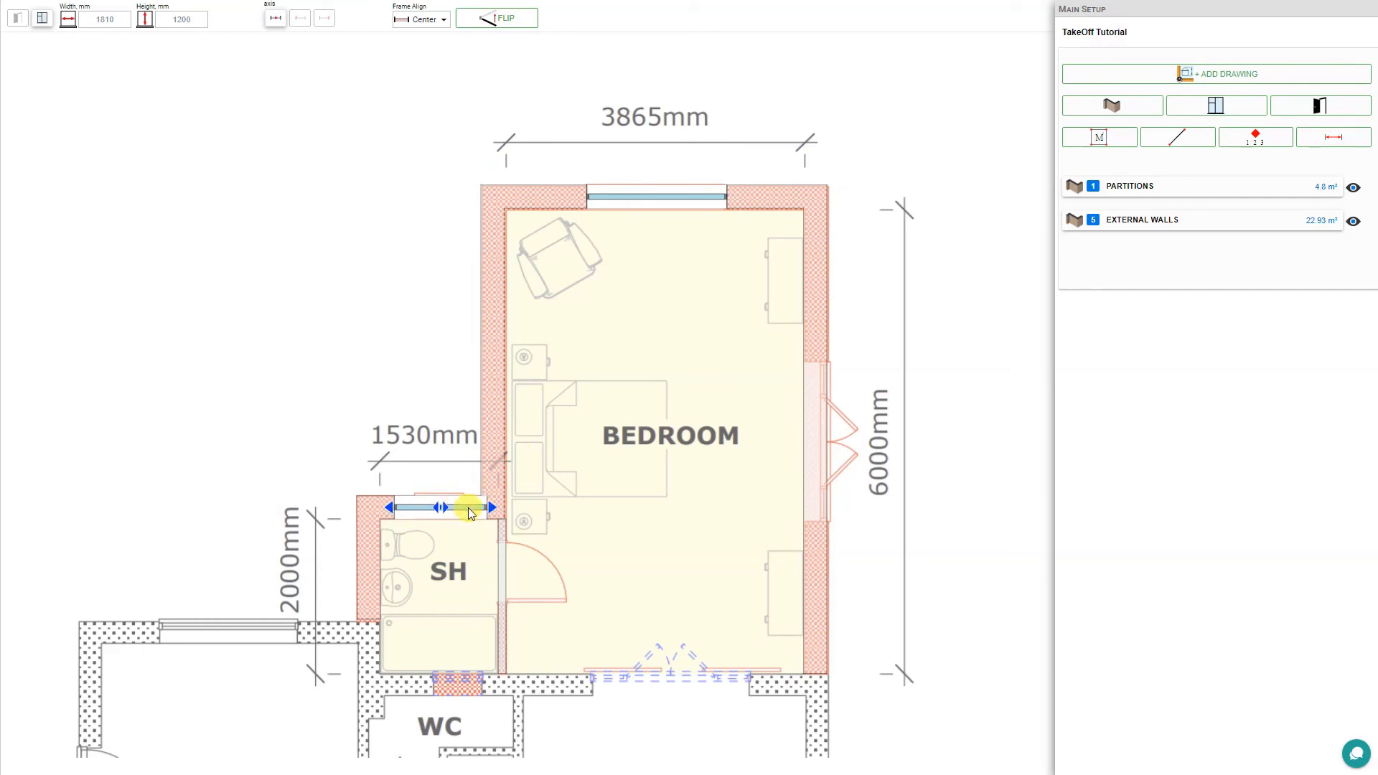
drag(493, 510, 410, 512)
click(458, 519)
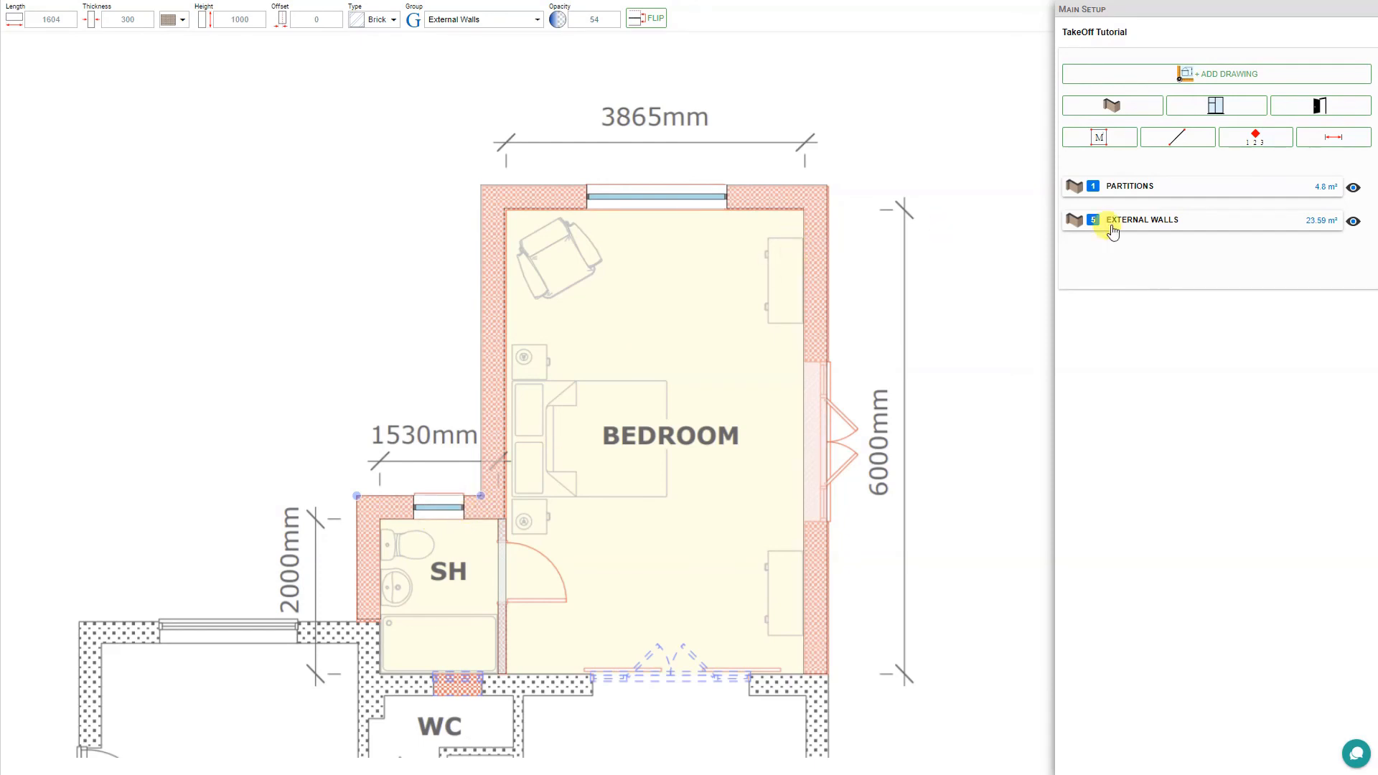
Step: Open the External Walls take-off data and set the bedroom window's height to 1500 mm
click(1221, 223)
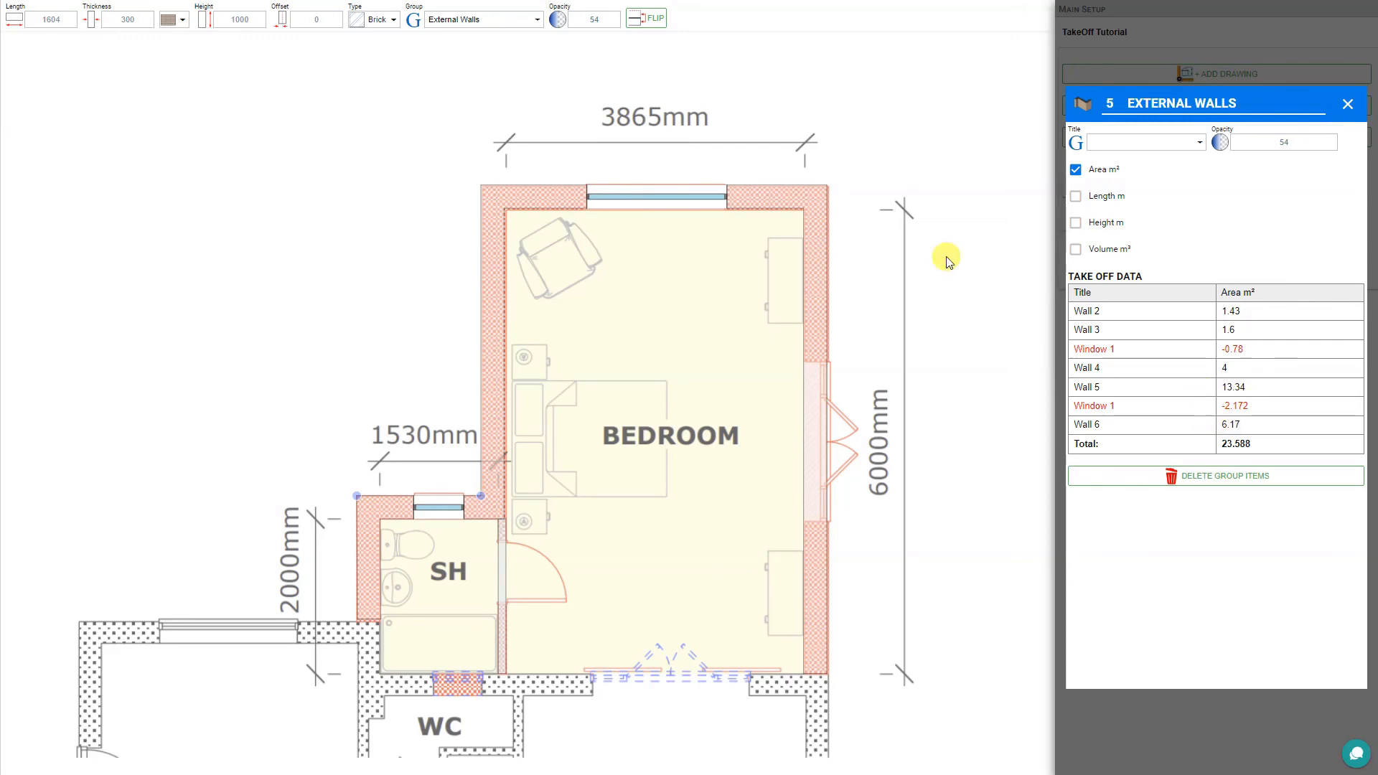
click(669, 201)
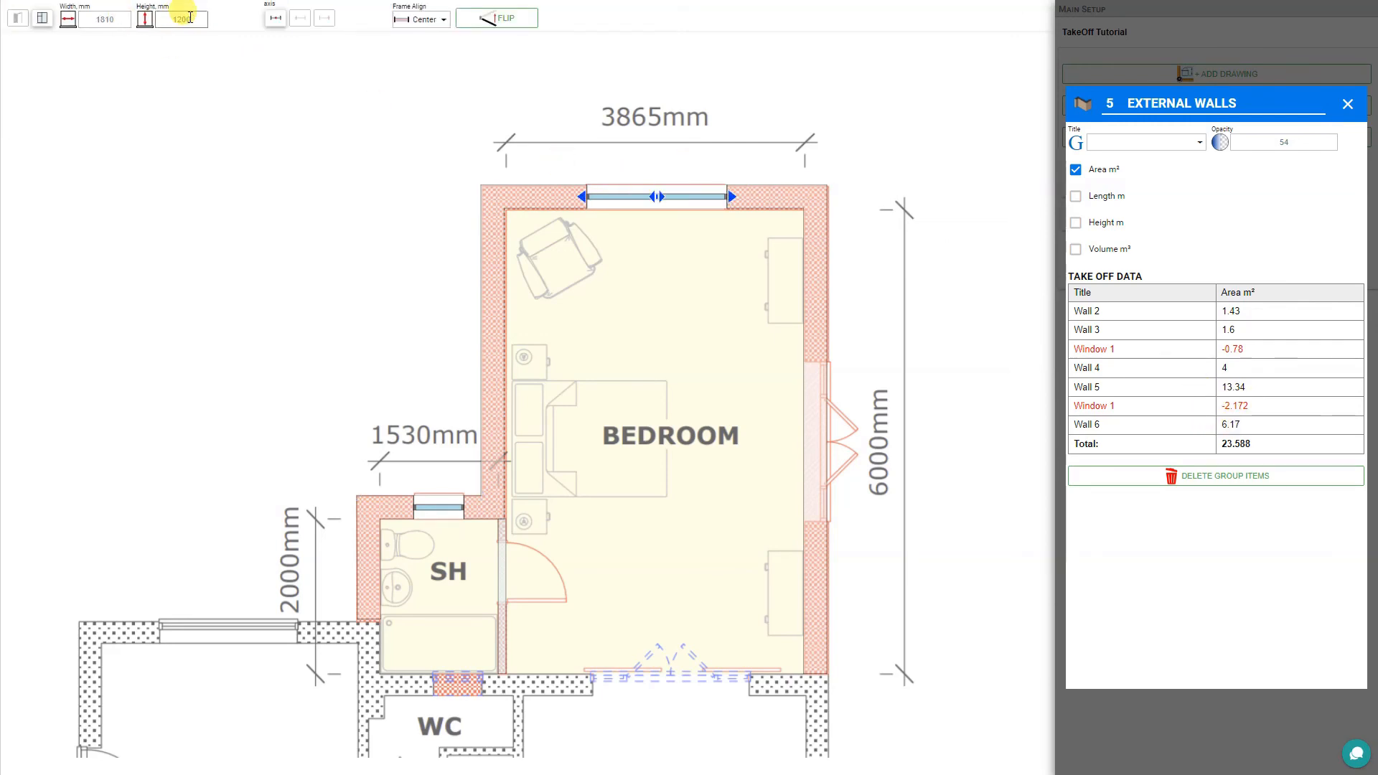
click(196, 18)
double_click(165, 15)
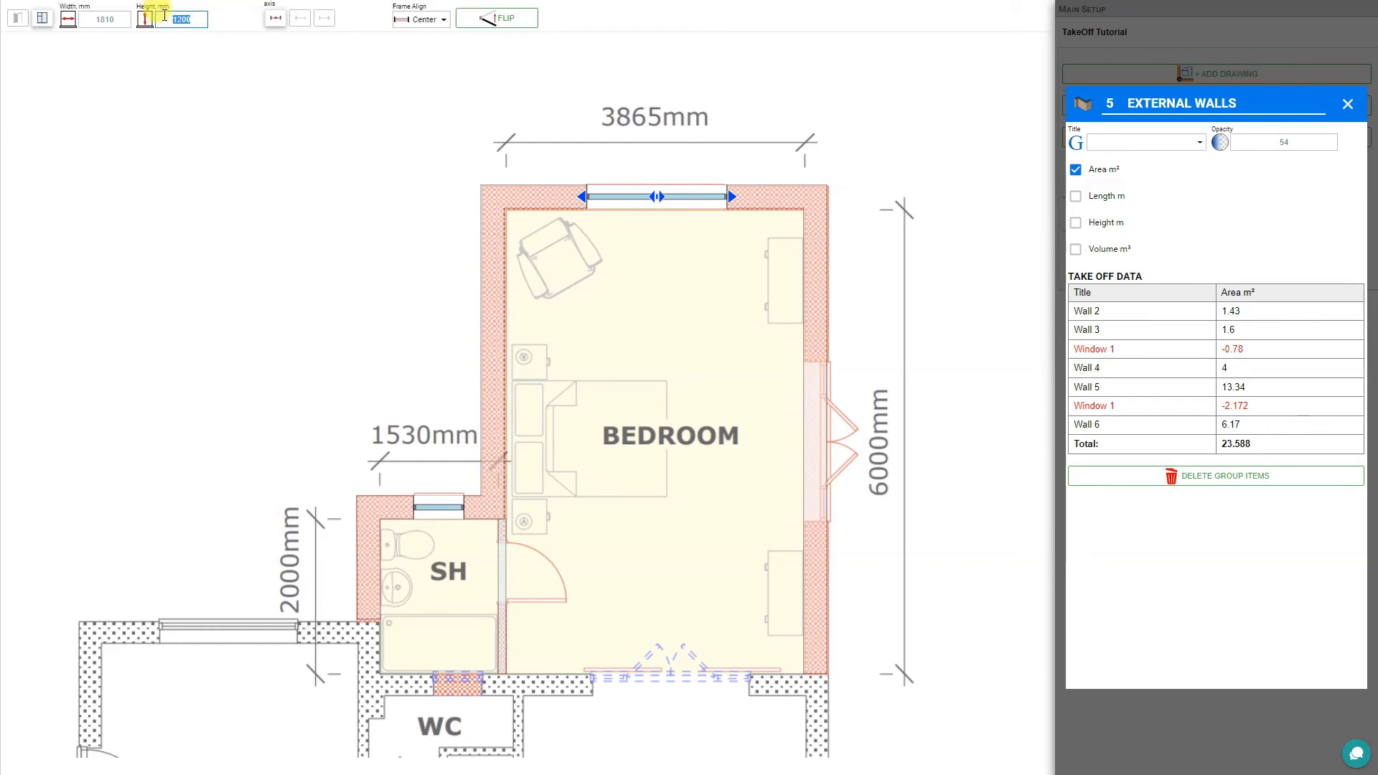
text(1500)
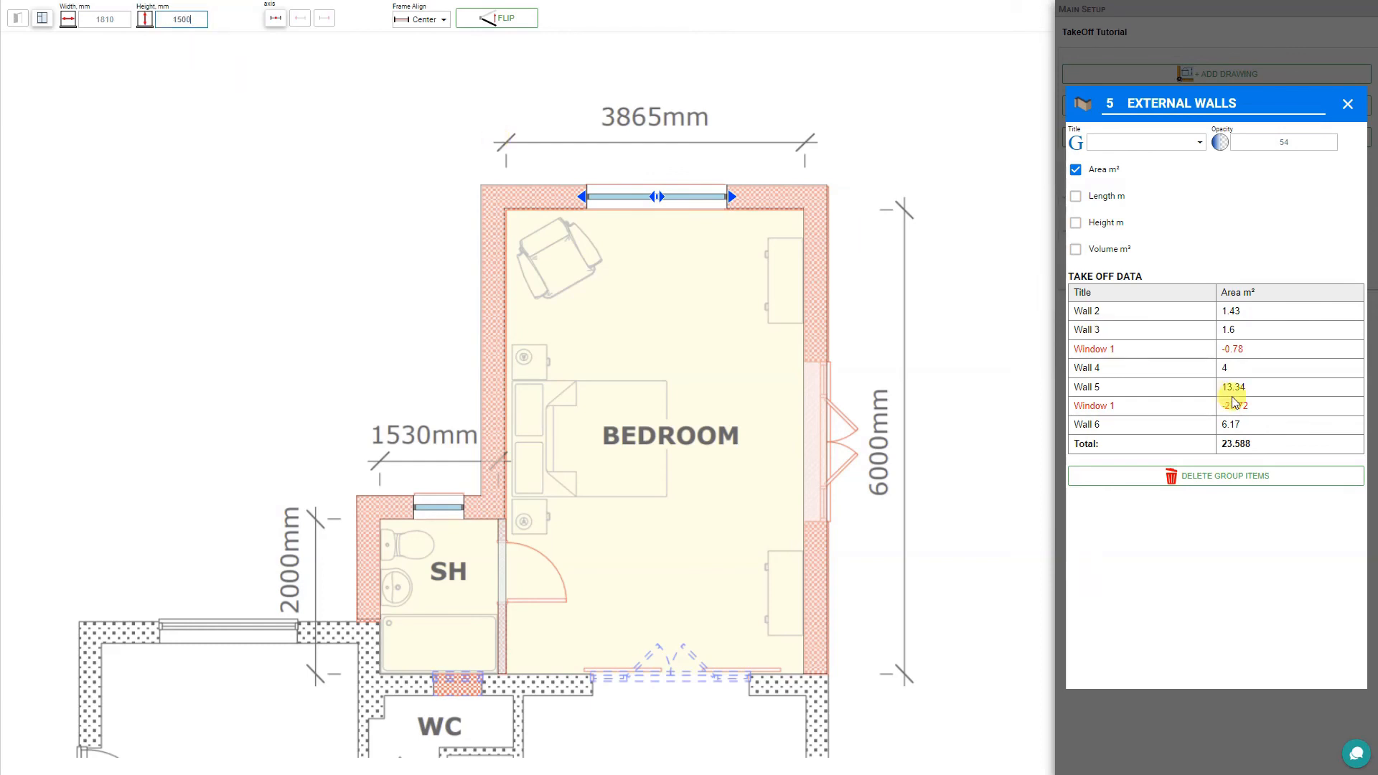
click(478, 97)
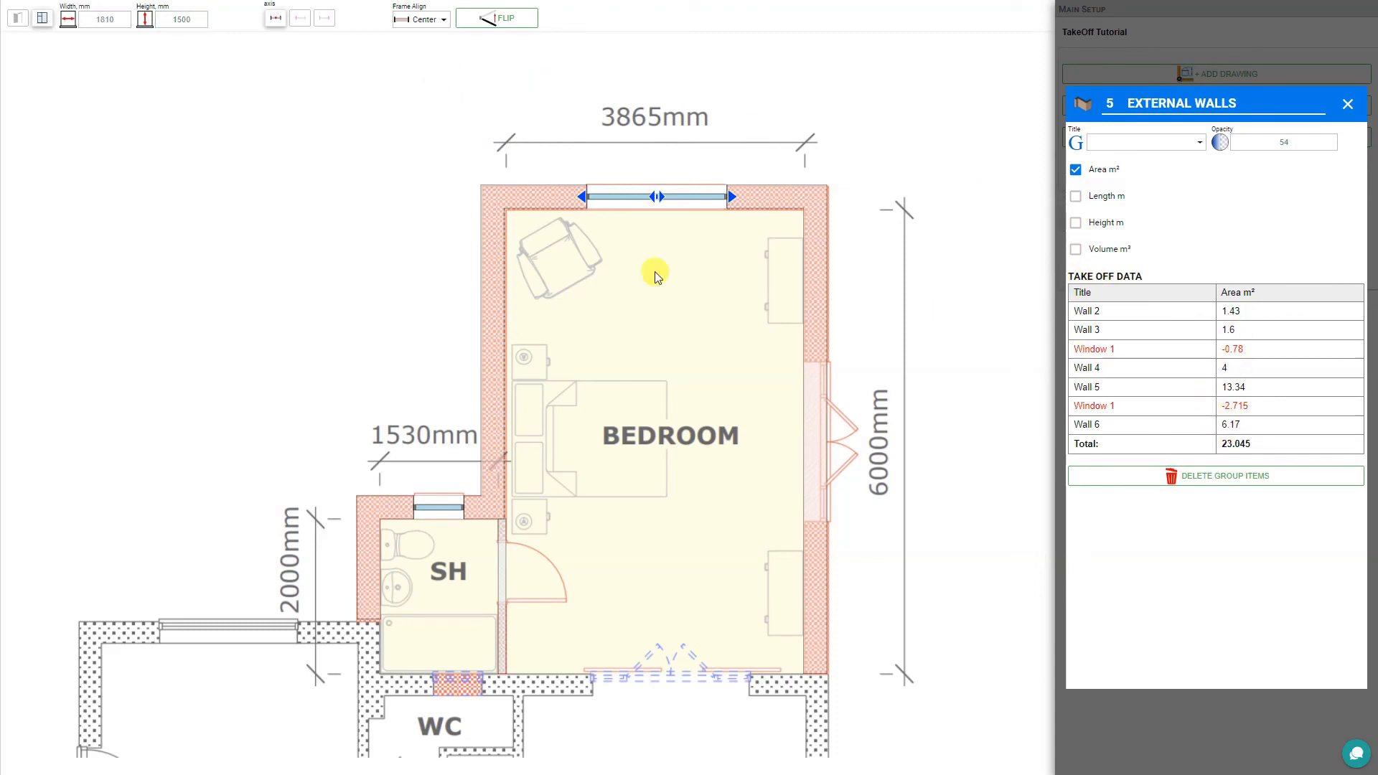
Step: Set the shower room window's height to 800 mm and close the External Walls take-off data
click(439, 508)
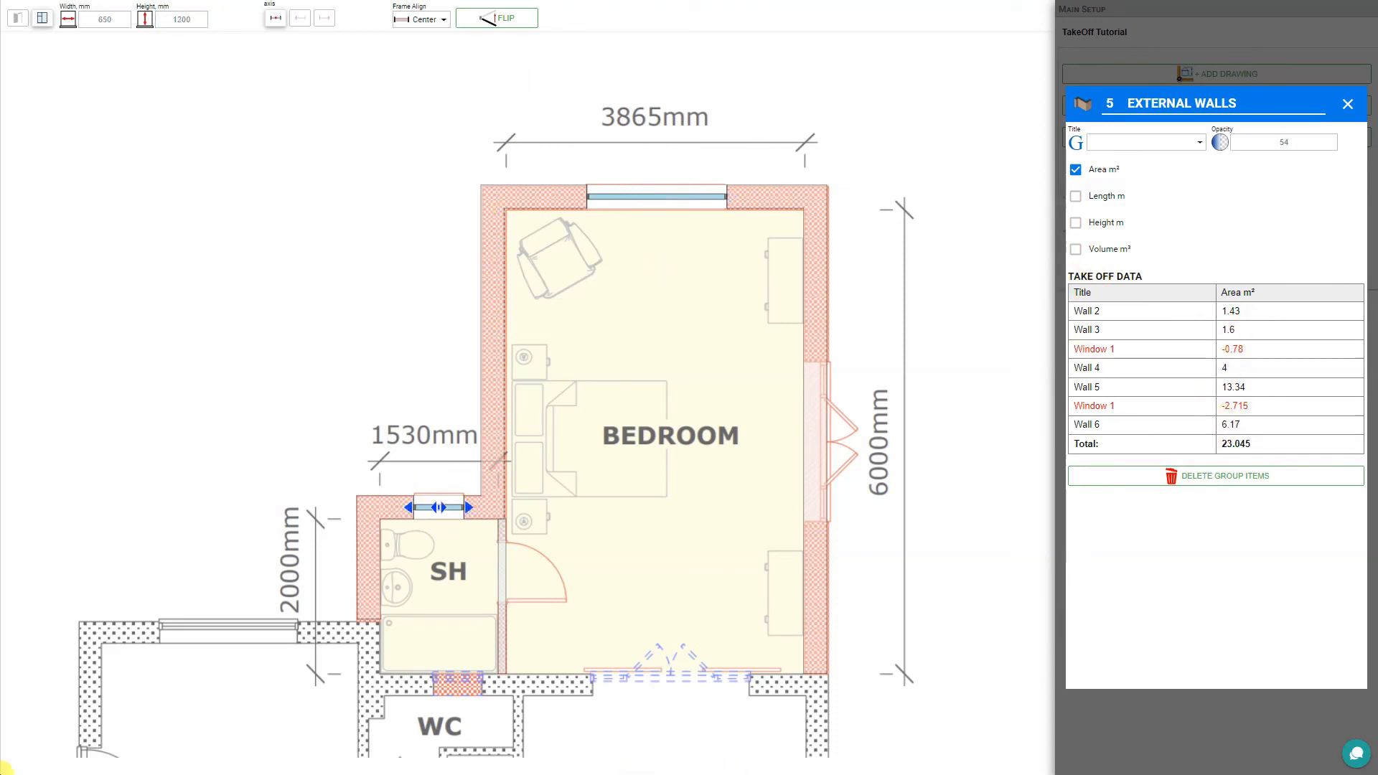
double_click(182, 19)
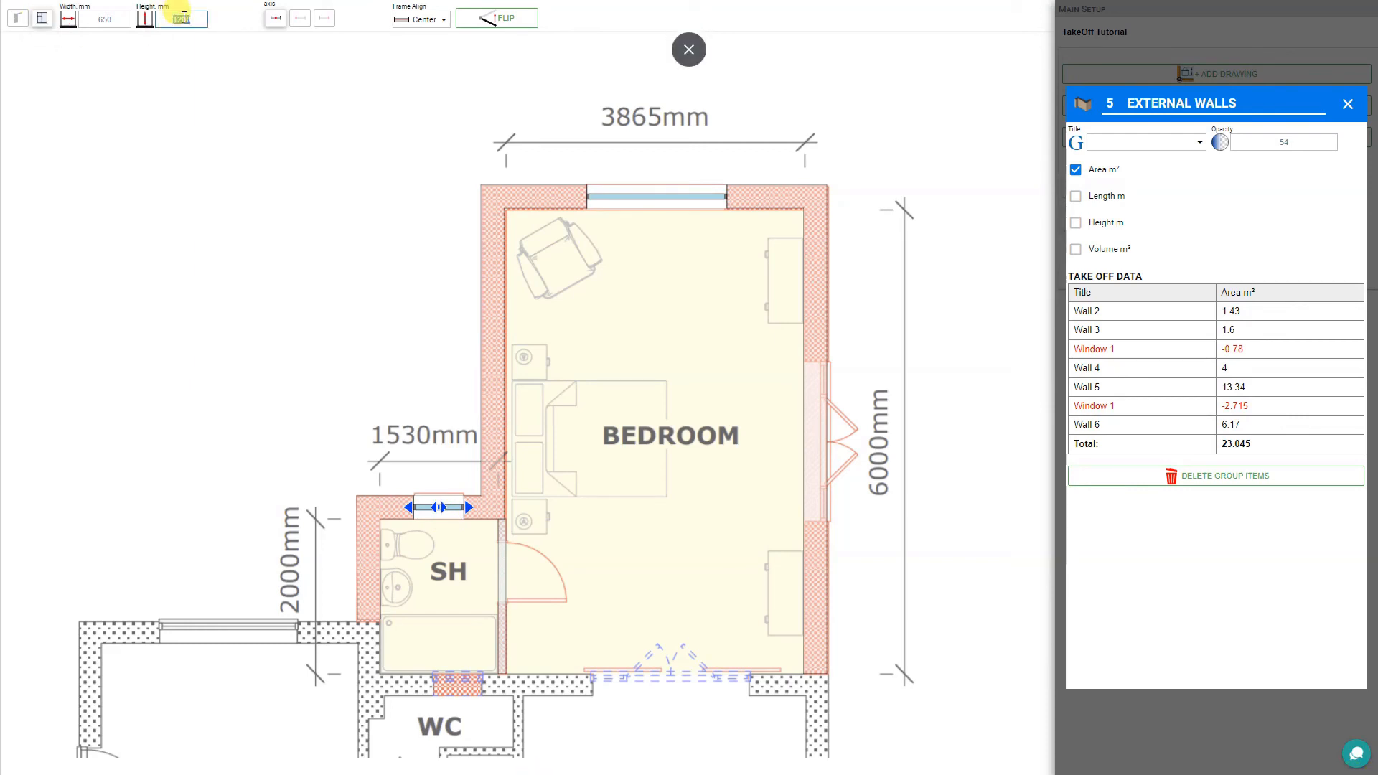
key(BackSpace)
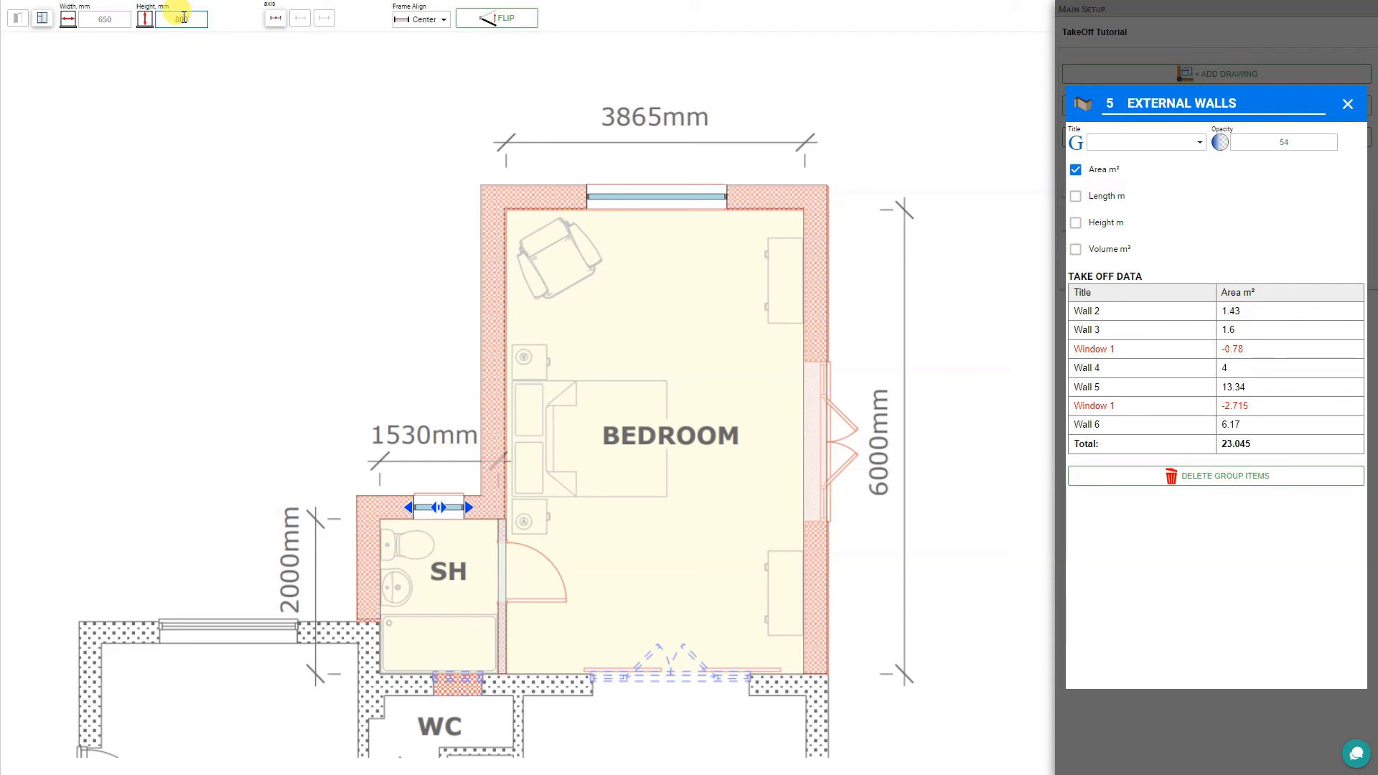
key(Return)
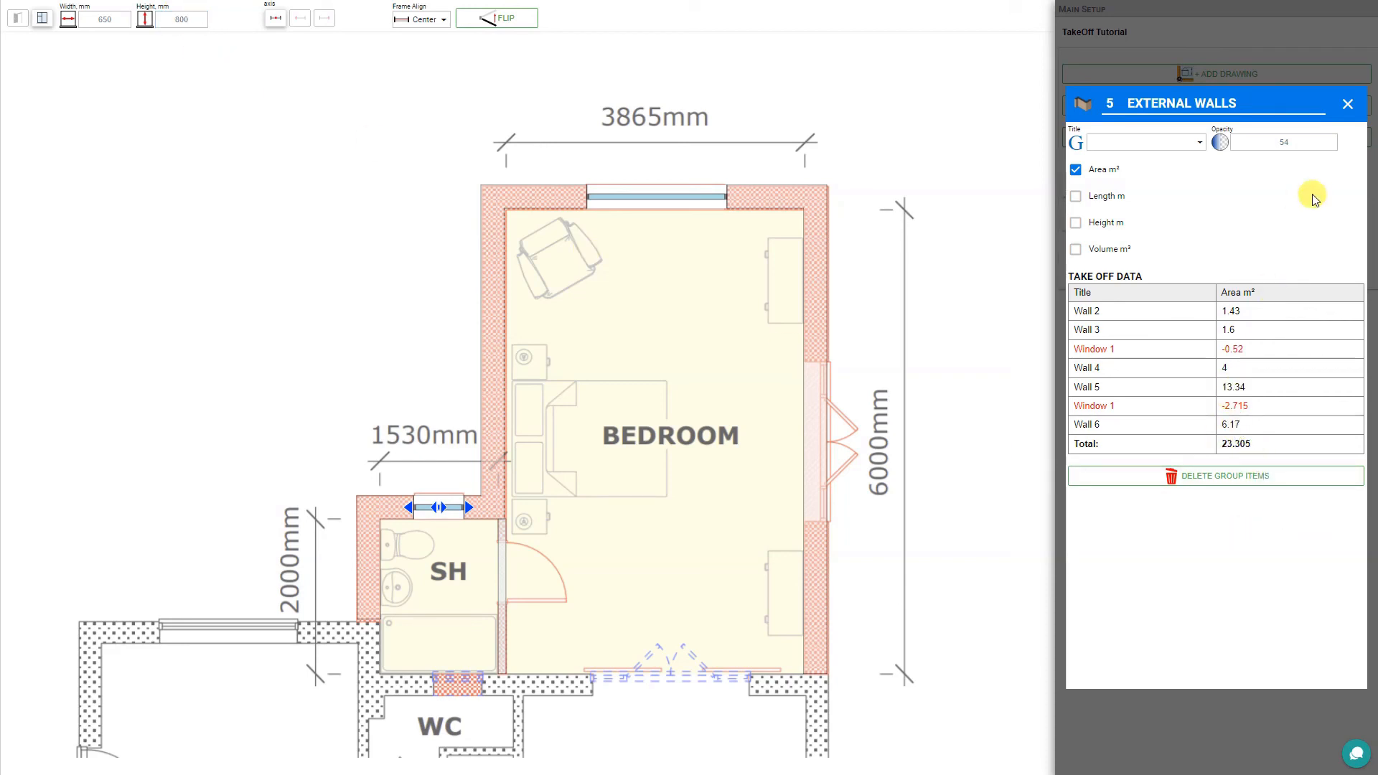
click(1349, 102)
Step: Place two 820 by 2000 mm folding doors at opposite ends of the double-door opening in the bedroom's outer side wall, both opening outwards
click(1327, 108)
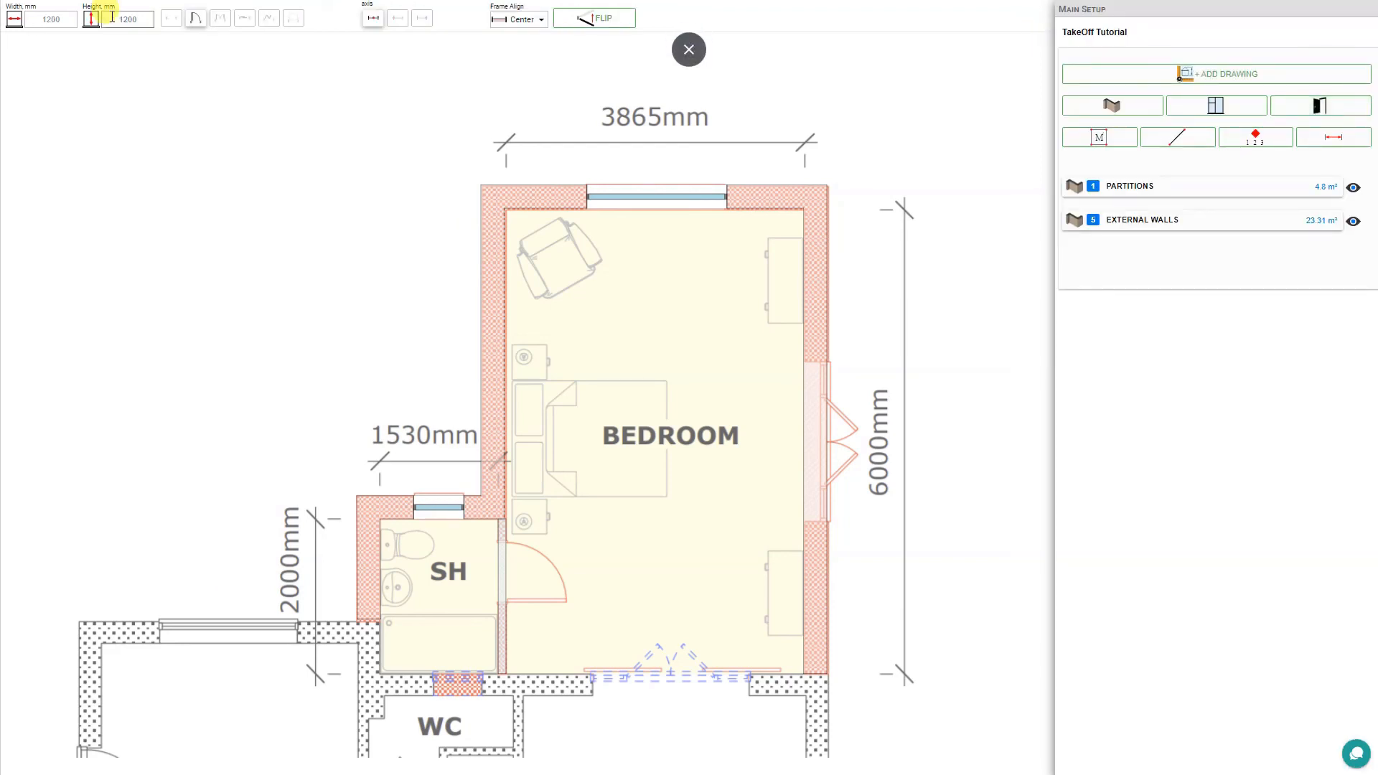
click(174, 25)
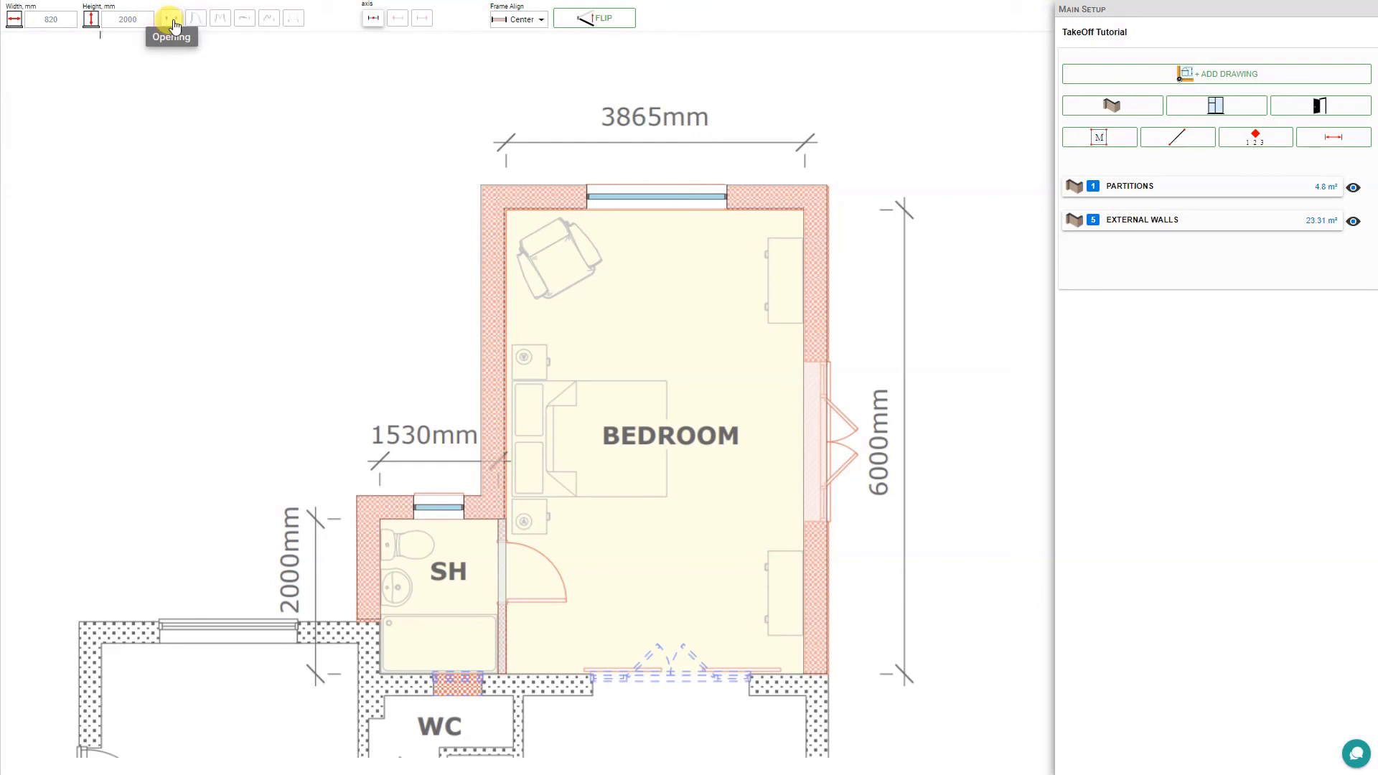
click(242, 20)
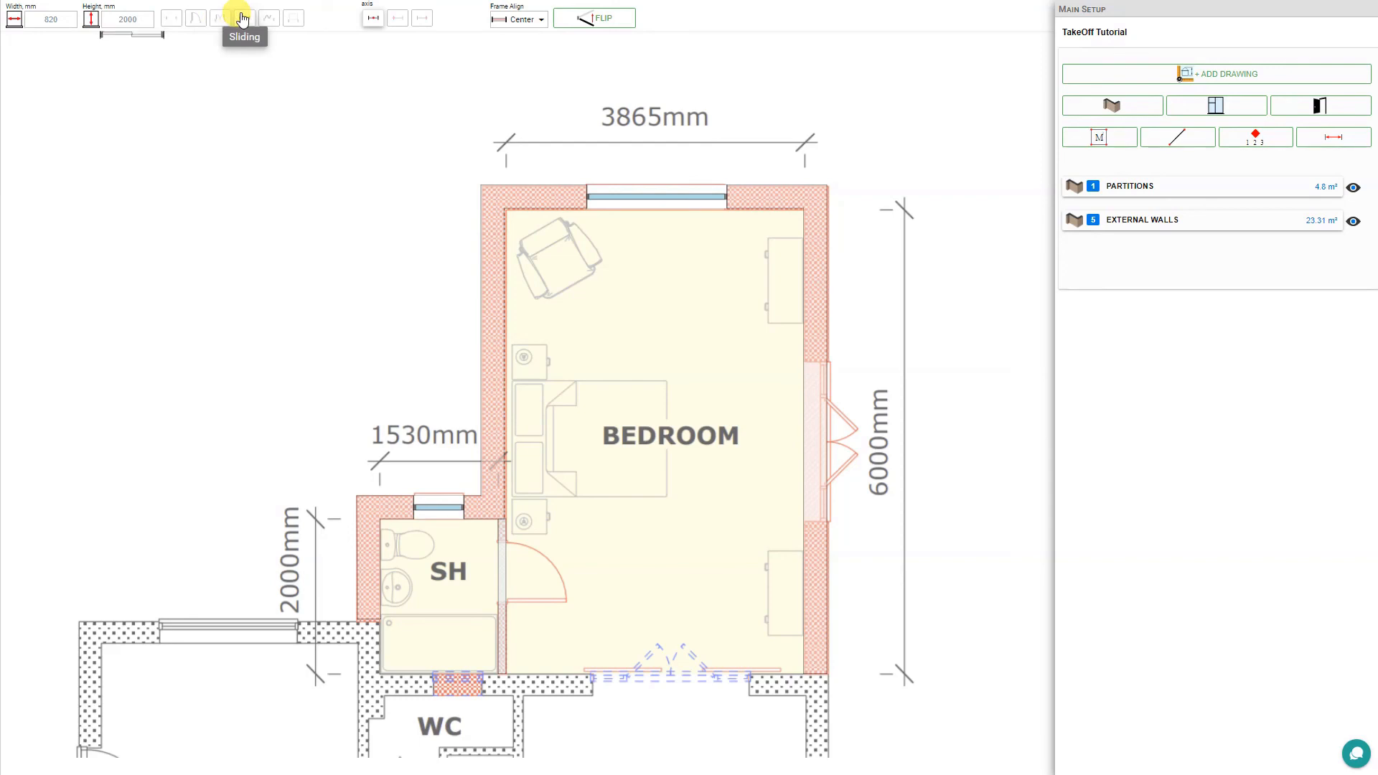
click(266, 22)
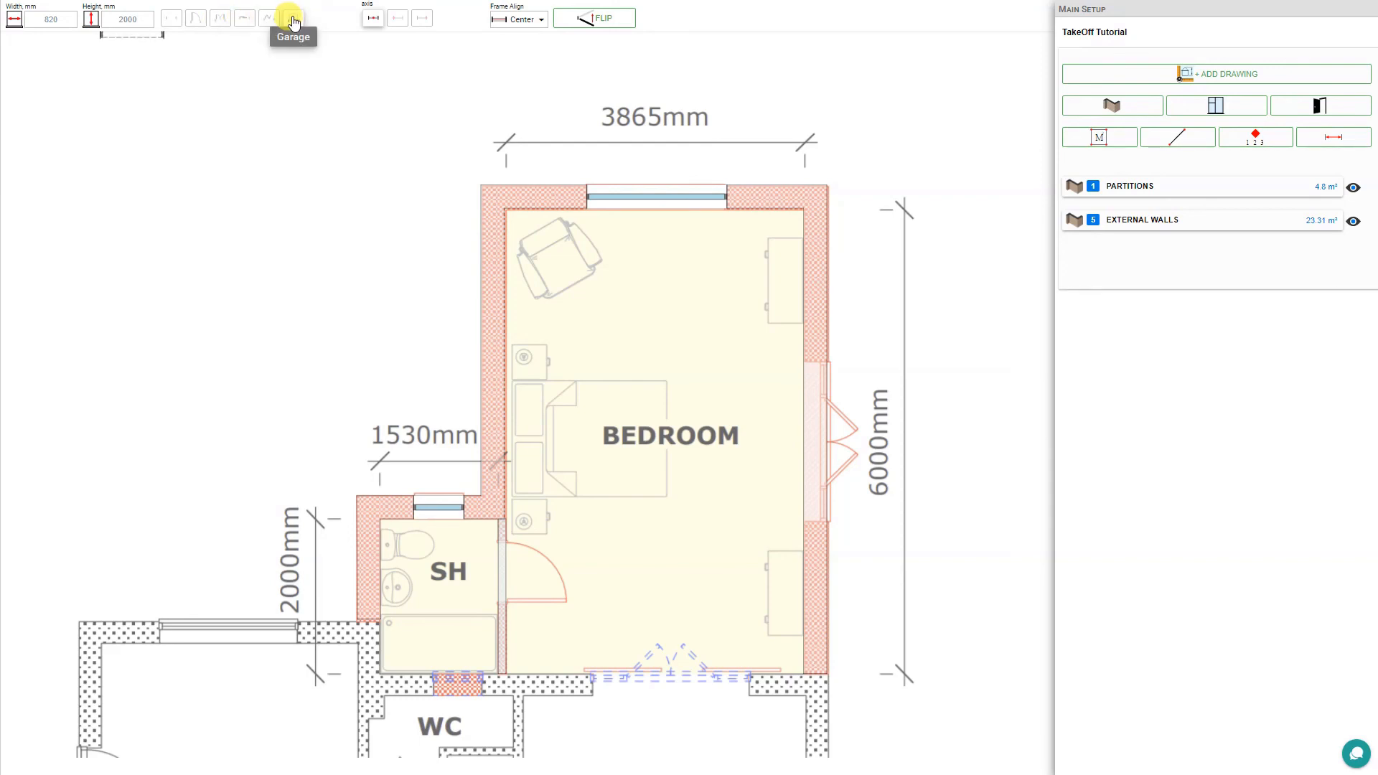
click(294, 22)
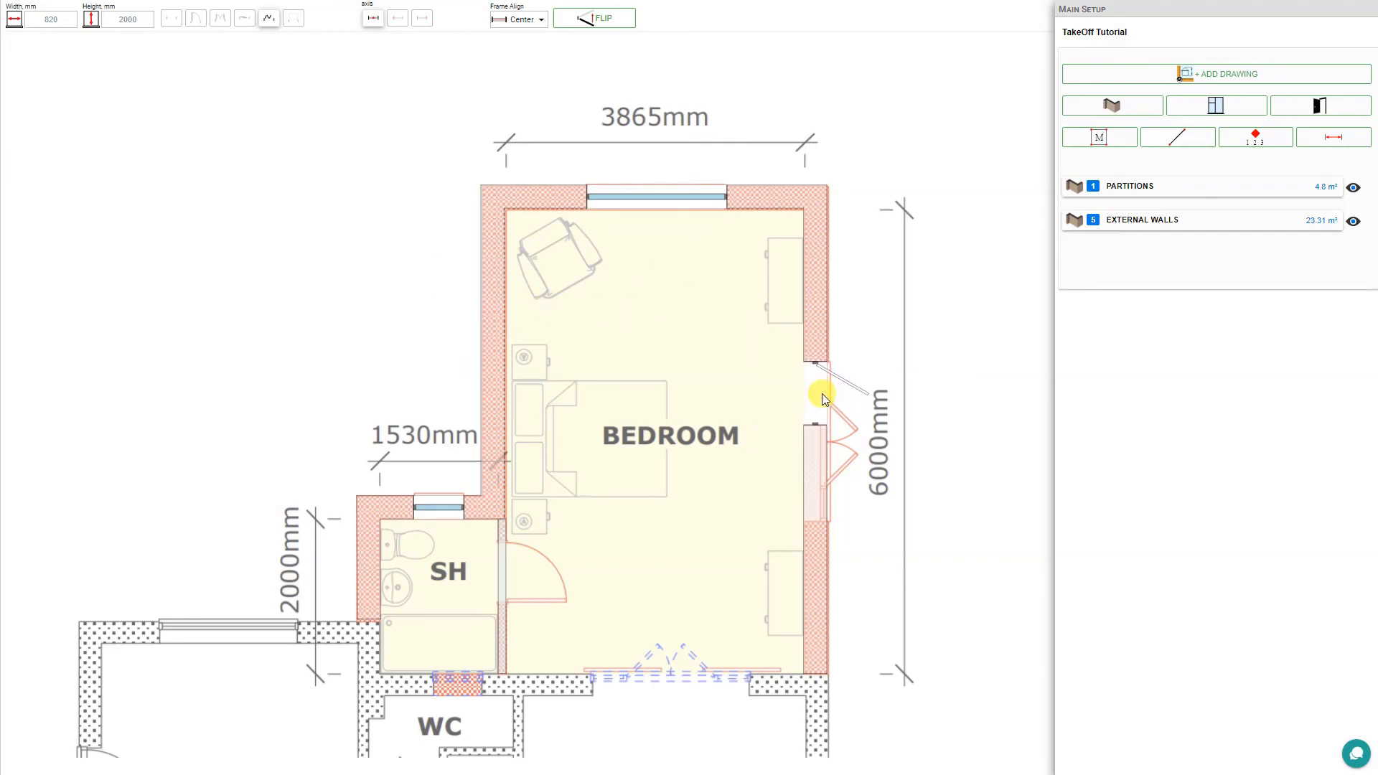
click(823, 399)
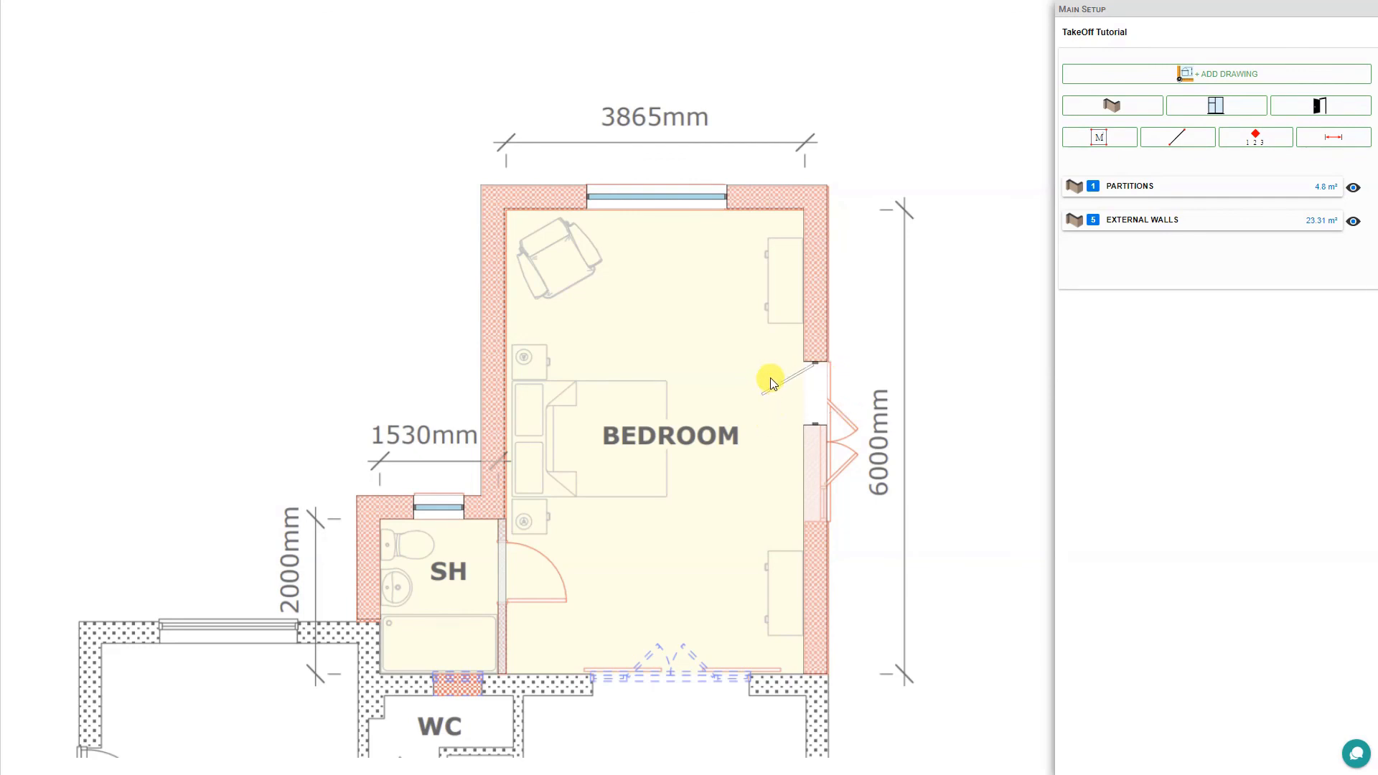
click(850, 376)
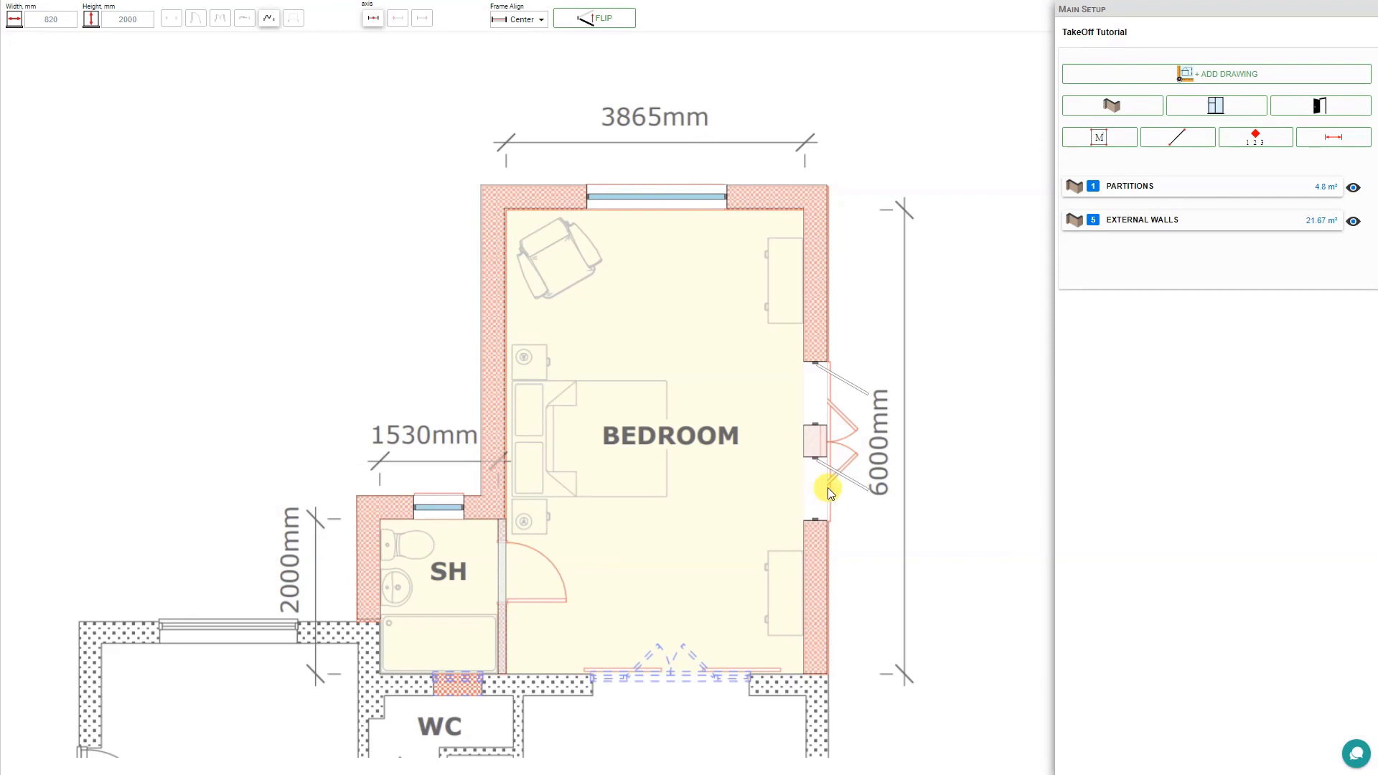
click(854, 522)
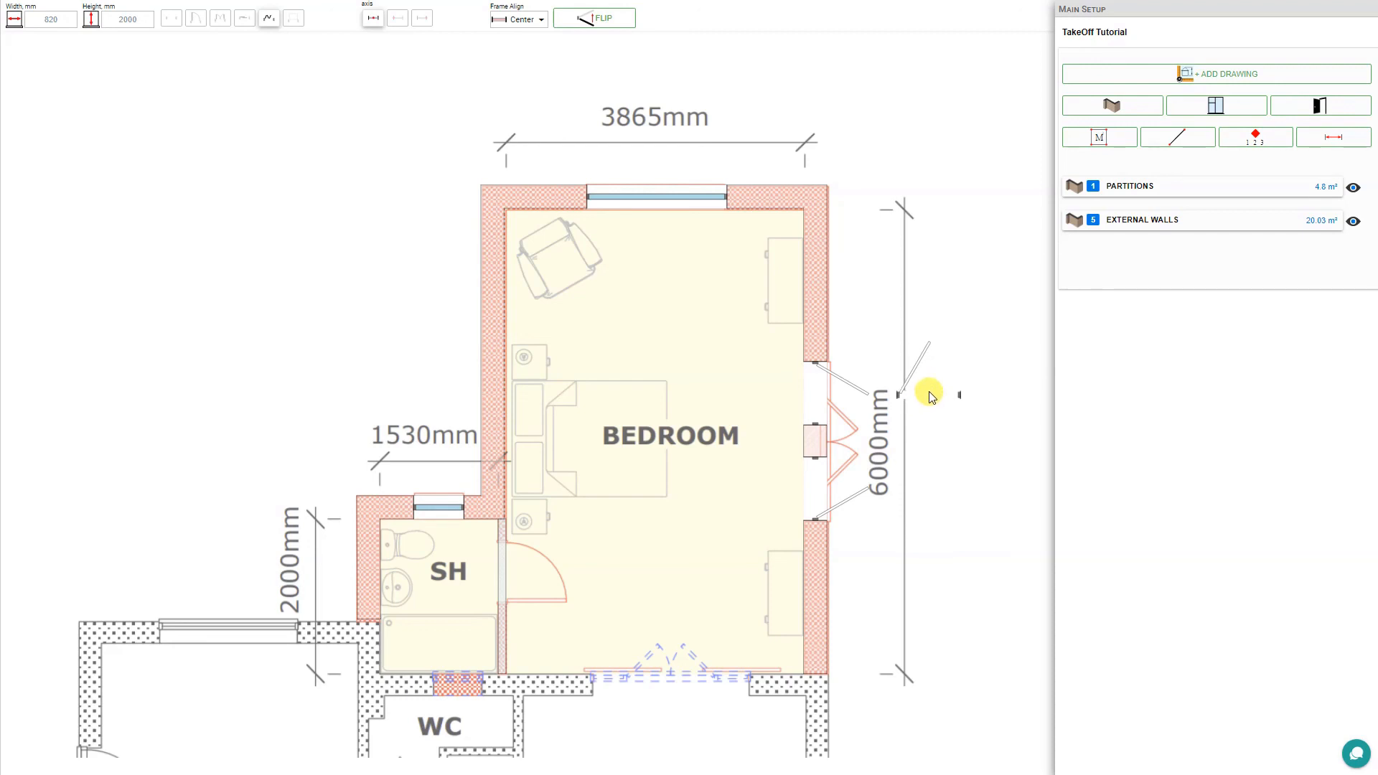
key(Escape)
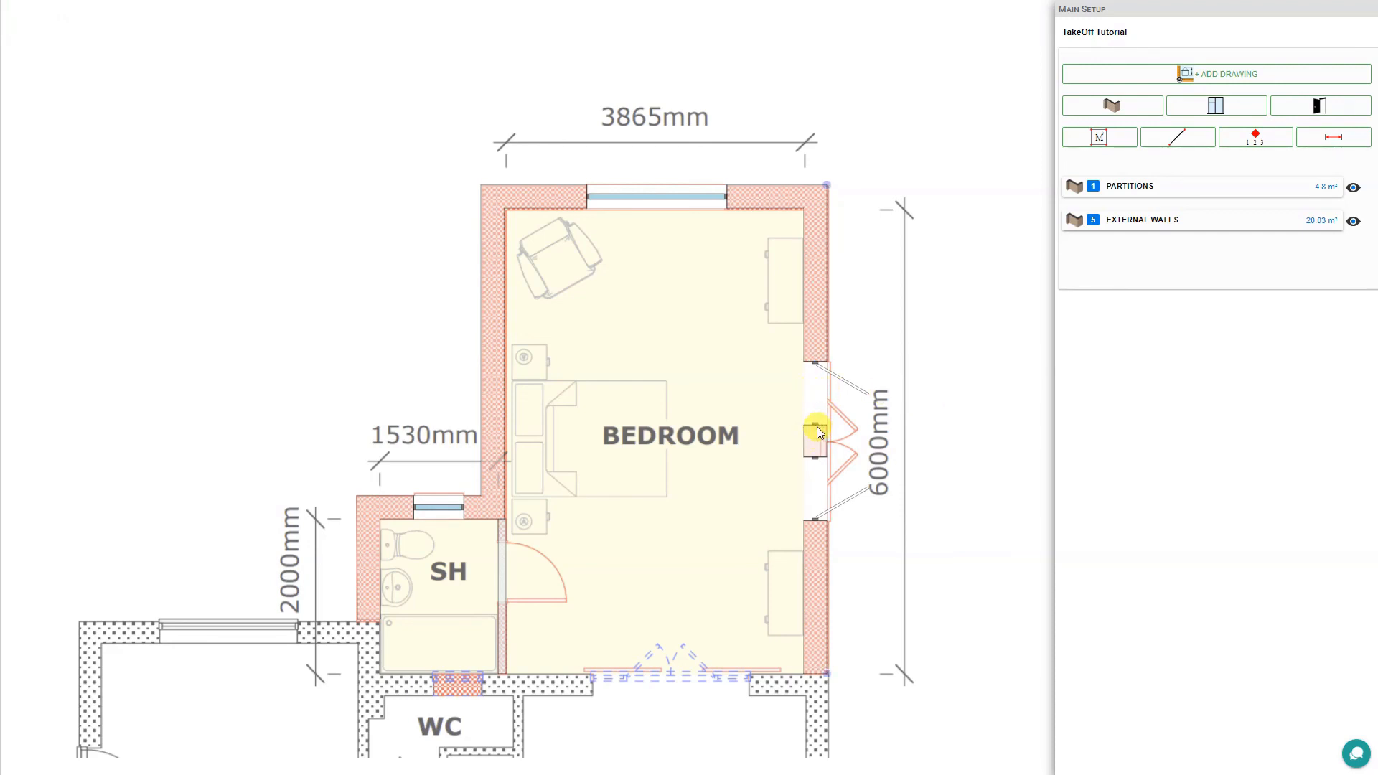
Step: Widen the two folding doors to about 1060 mm and 990 mm so they meet, and review their deductions in the External Walls take-off data
drag(816, 439, 816, 448)
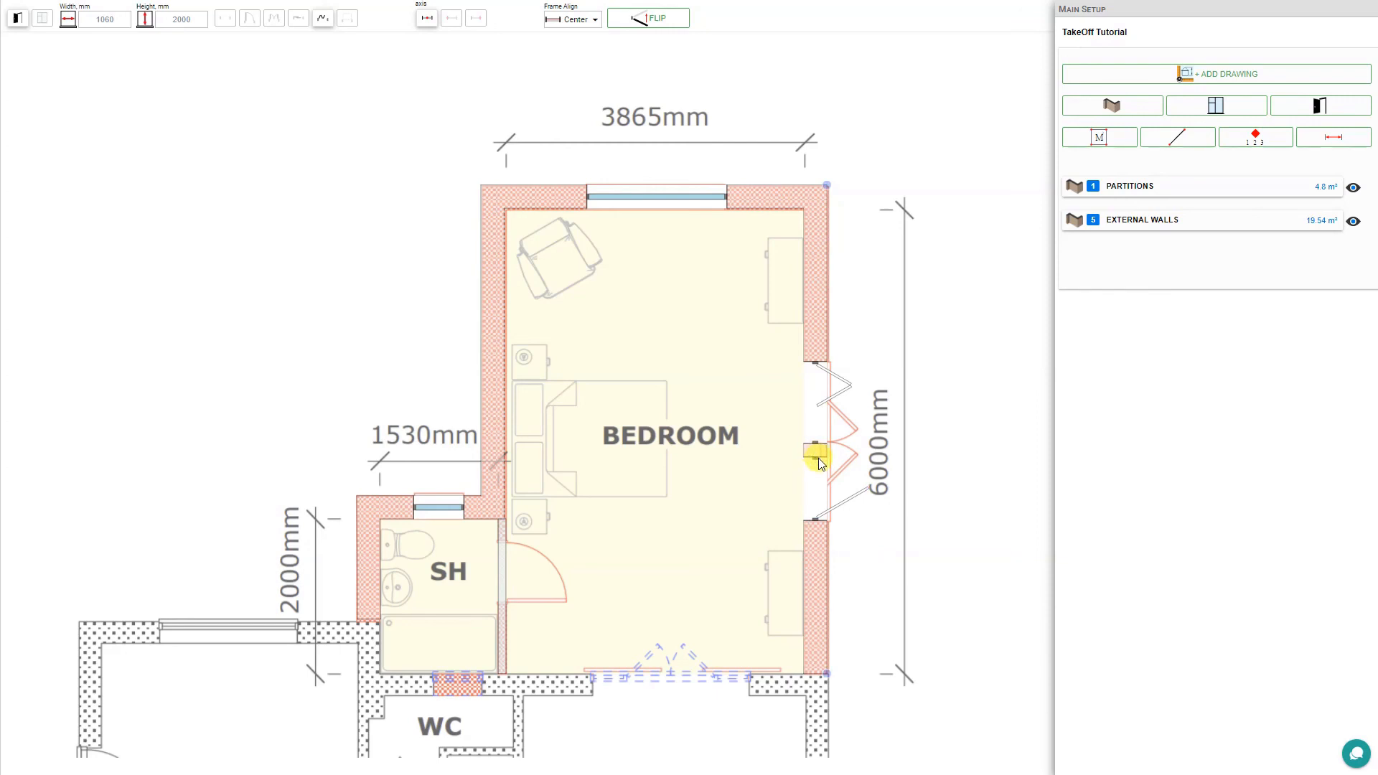
click(819, 460)
scroll(819, 460, up, 3)
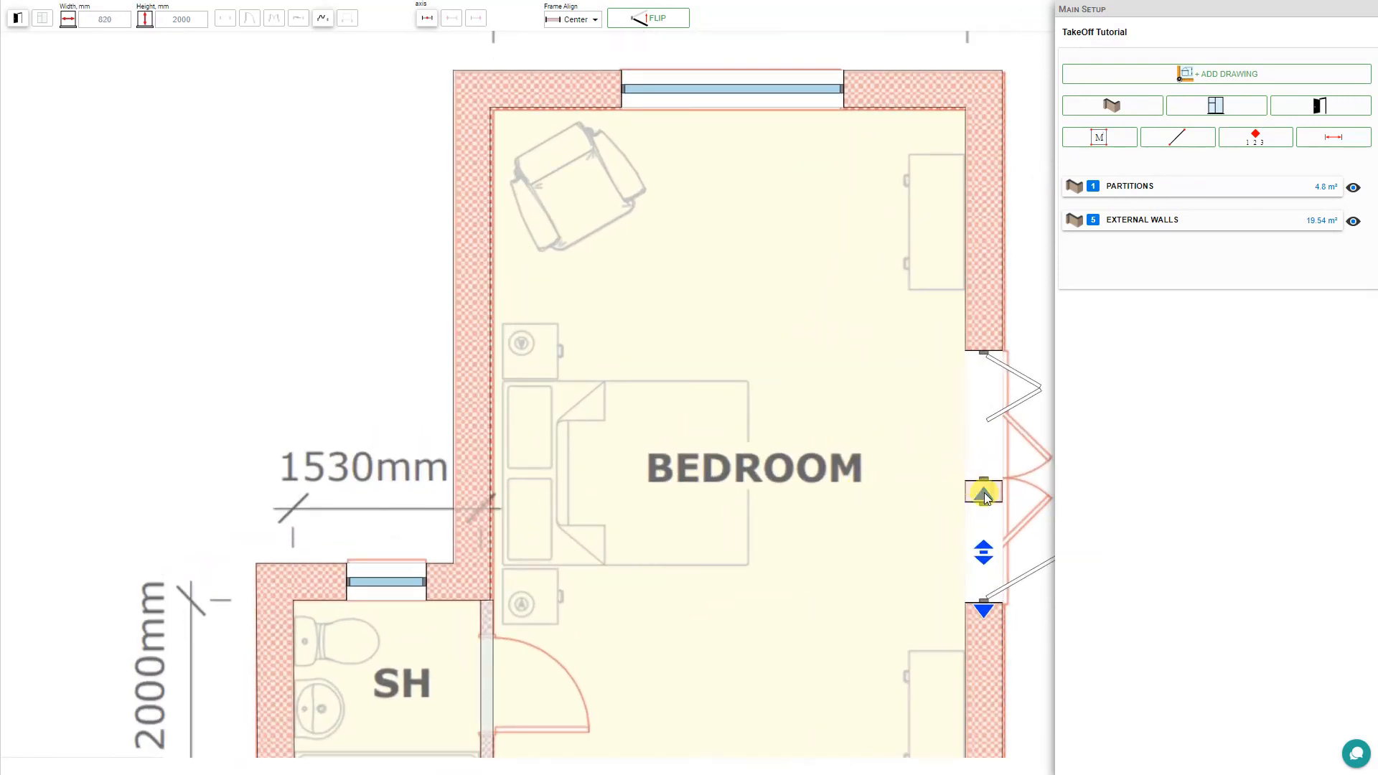
drag(984, 493, 983, 470)
scroll(795, 456, down, 3)
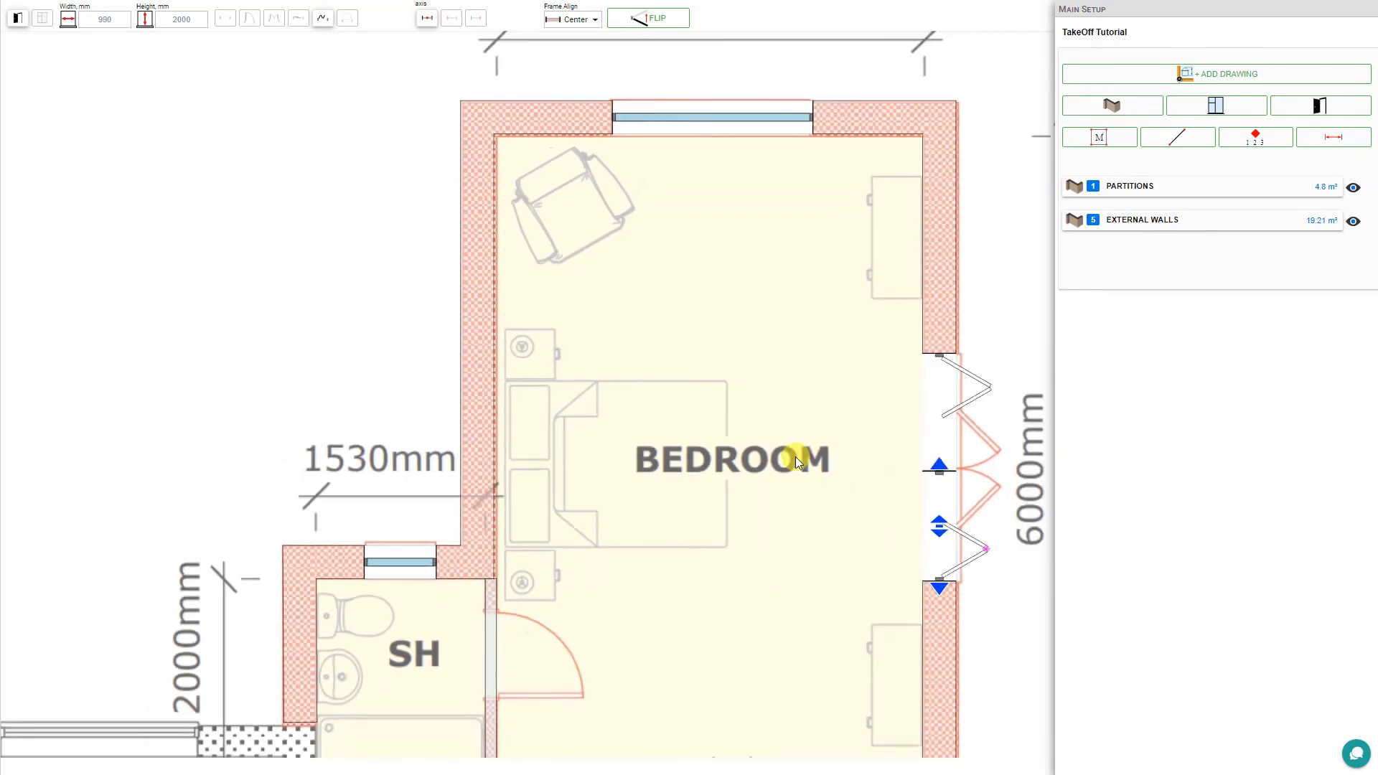
click(1211, 224)
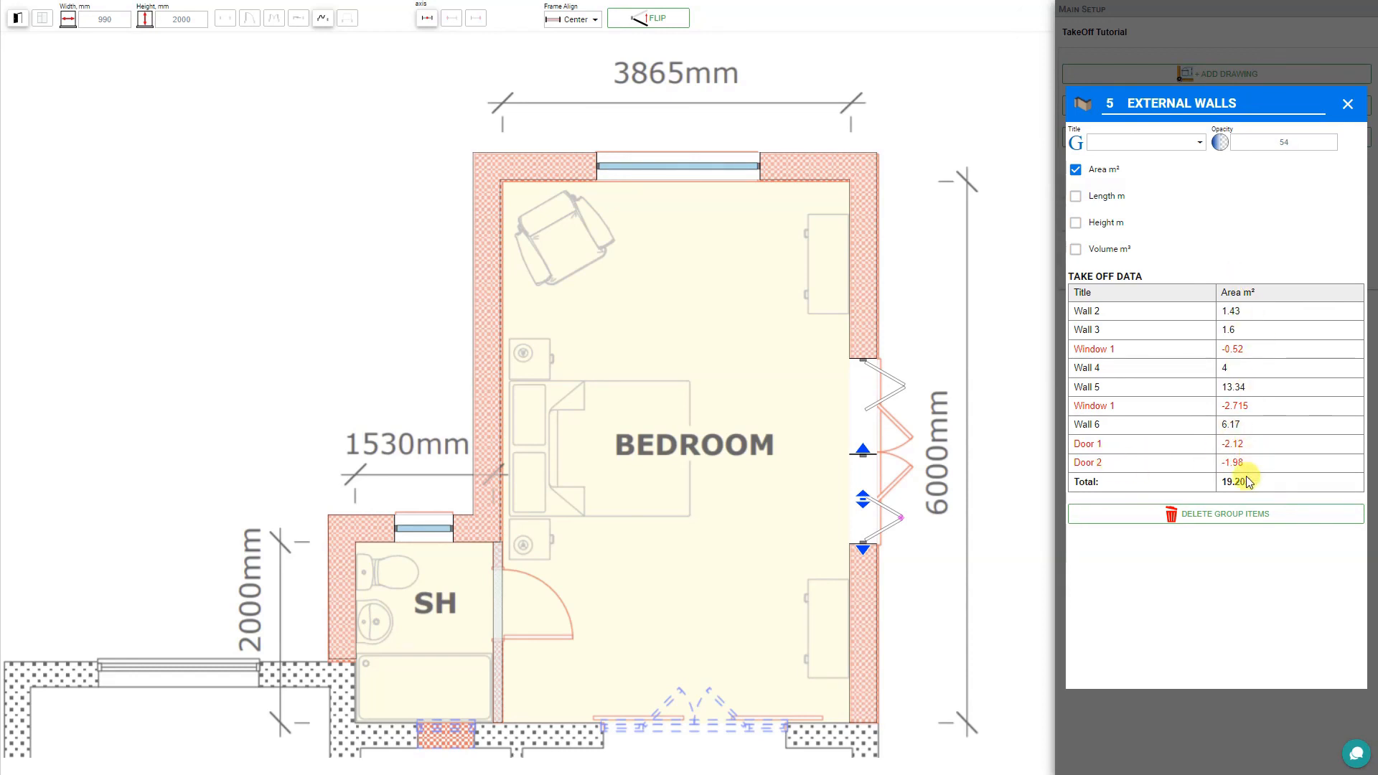
click(1348, 104)
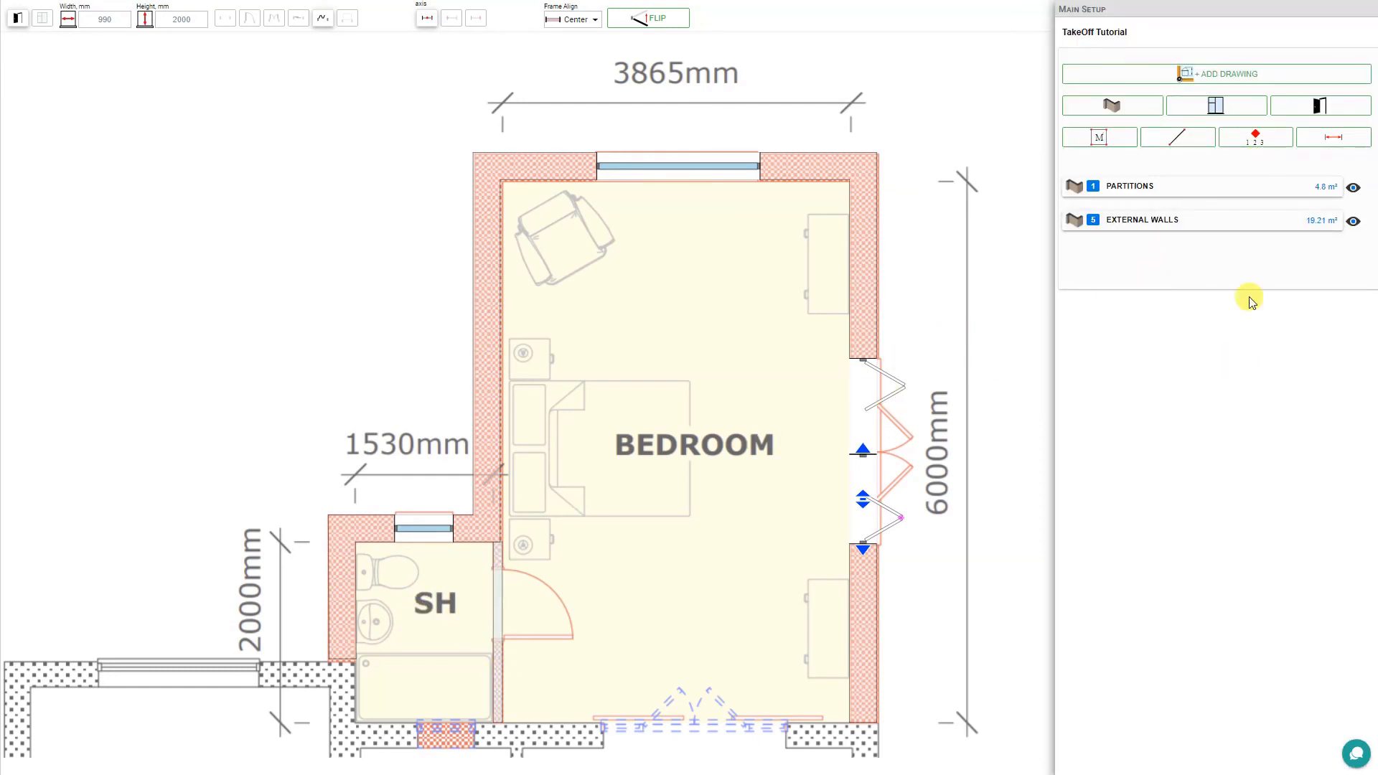
Step: Place an 820 by 2000 mm single swing door in the partition between the shower room and bedroom, opening into the bedroom
click(1329, 106)
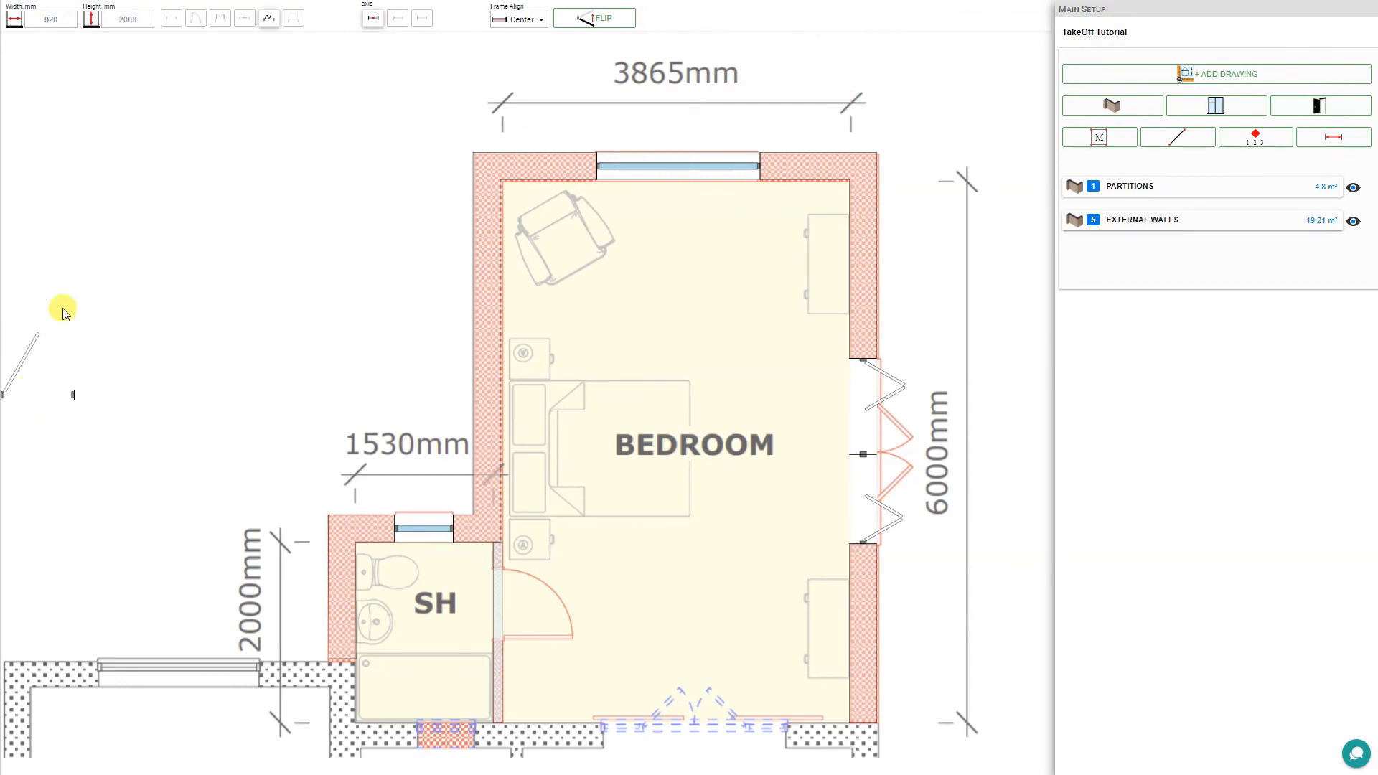
click(197, 23)
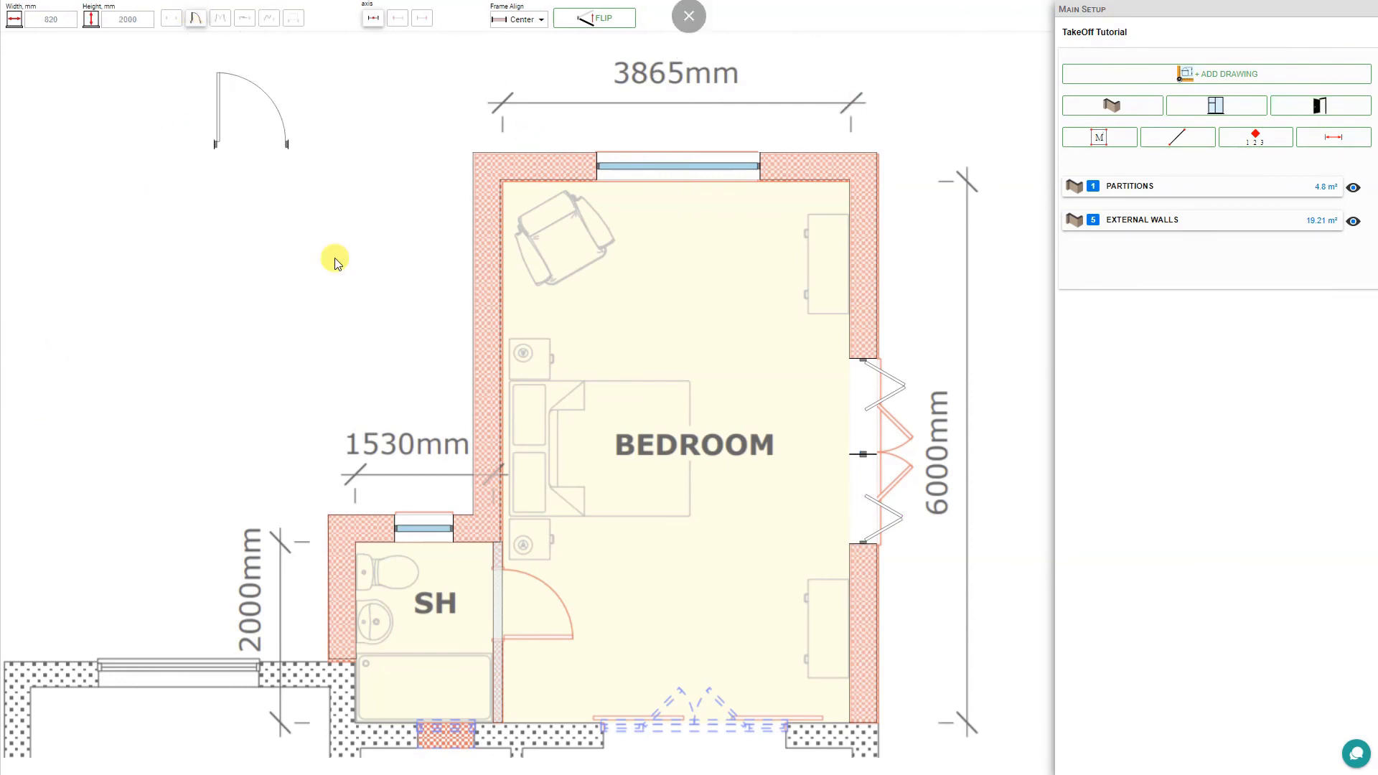
click(501, 607)
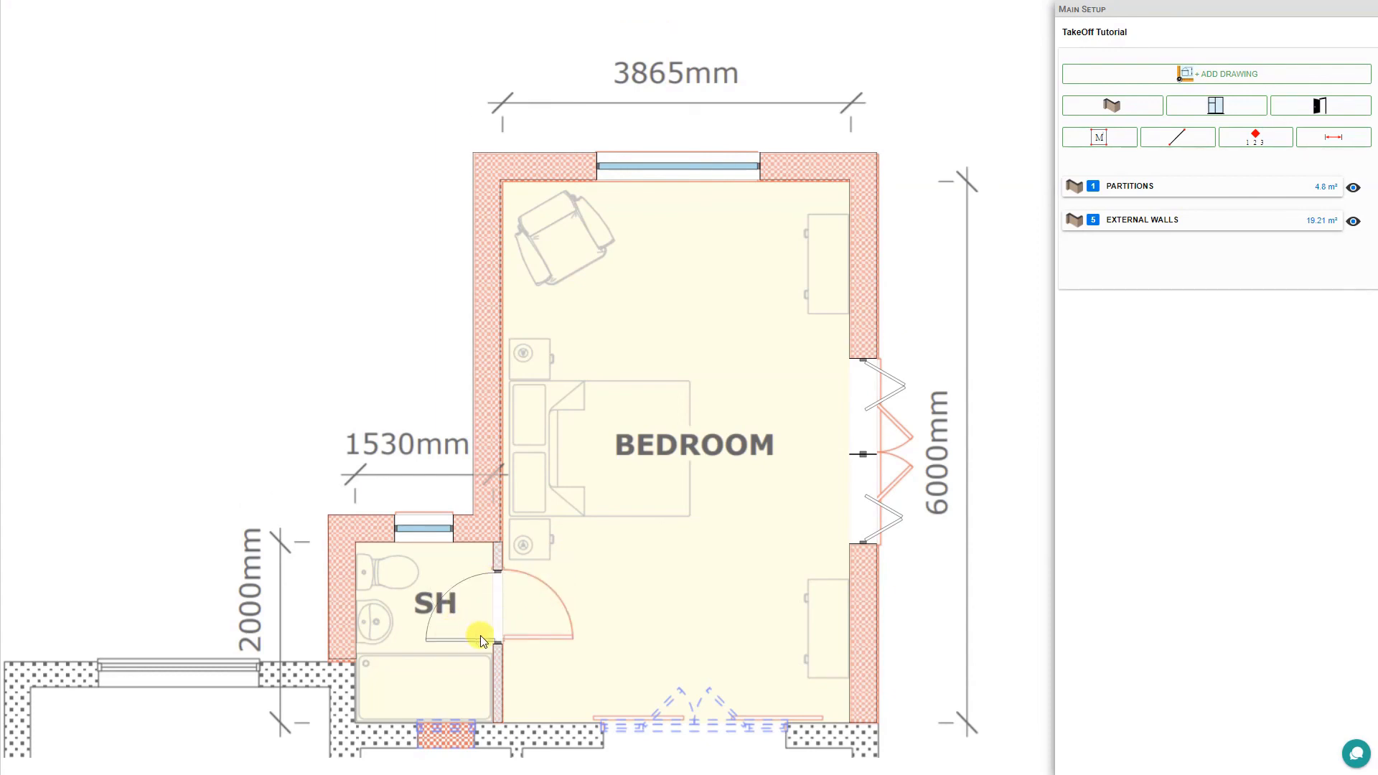
click(560, 645)
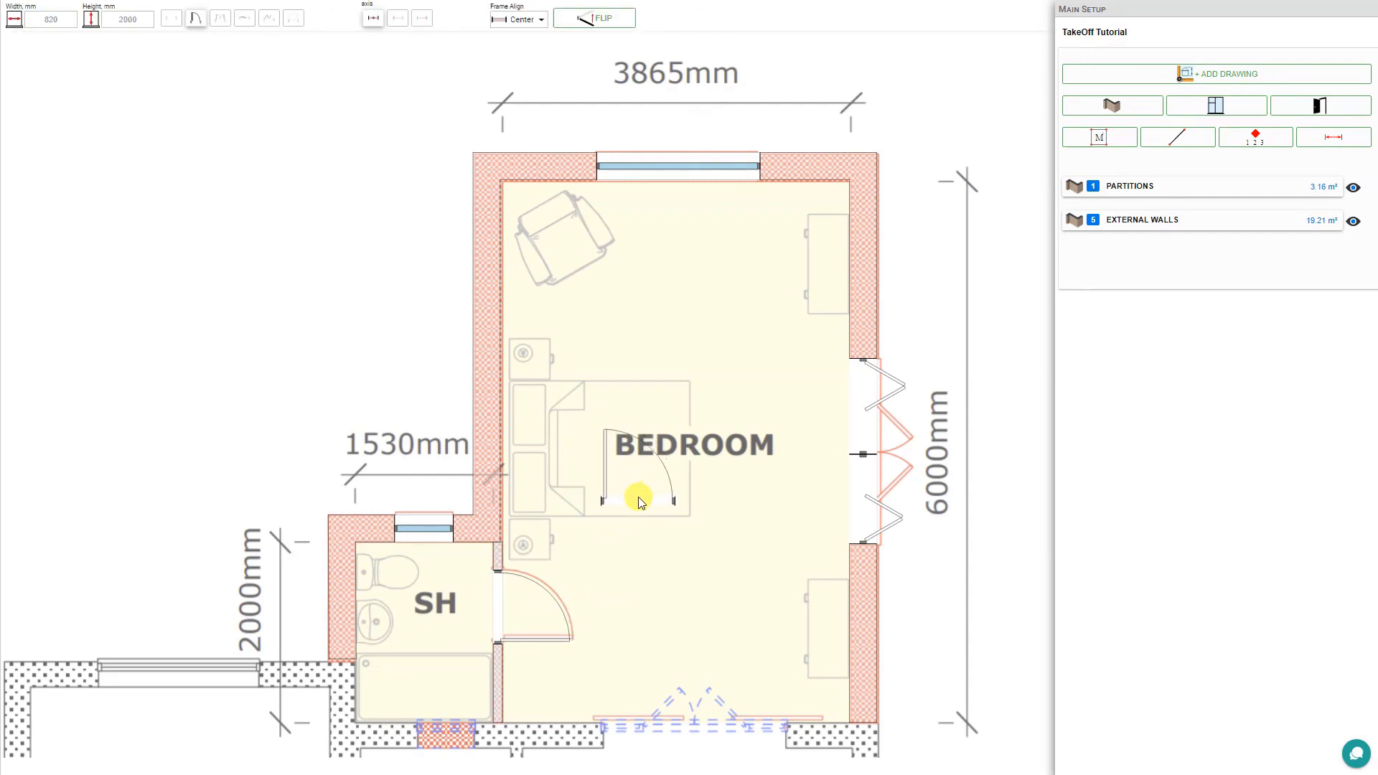
key(Escape)
Step: Adjust both ends of the shower room door to the drawn opening, about 810 mm wide, and review its deduction in the Partitions take-off data
click(500, 623)
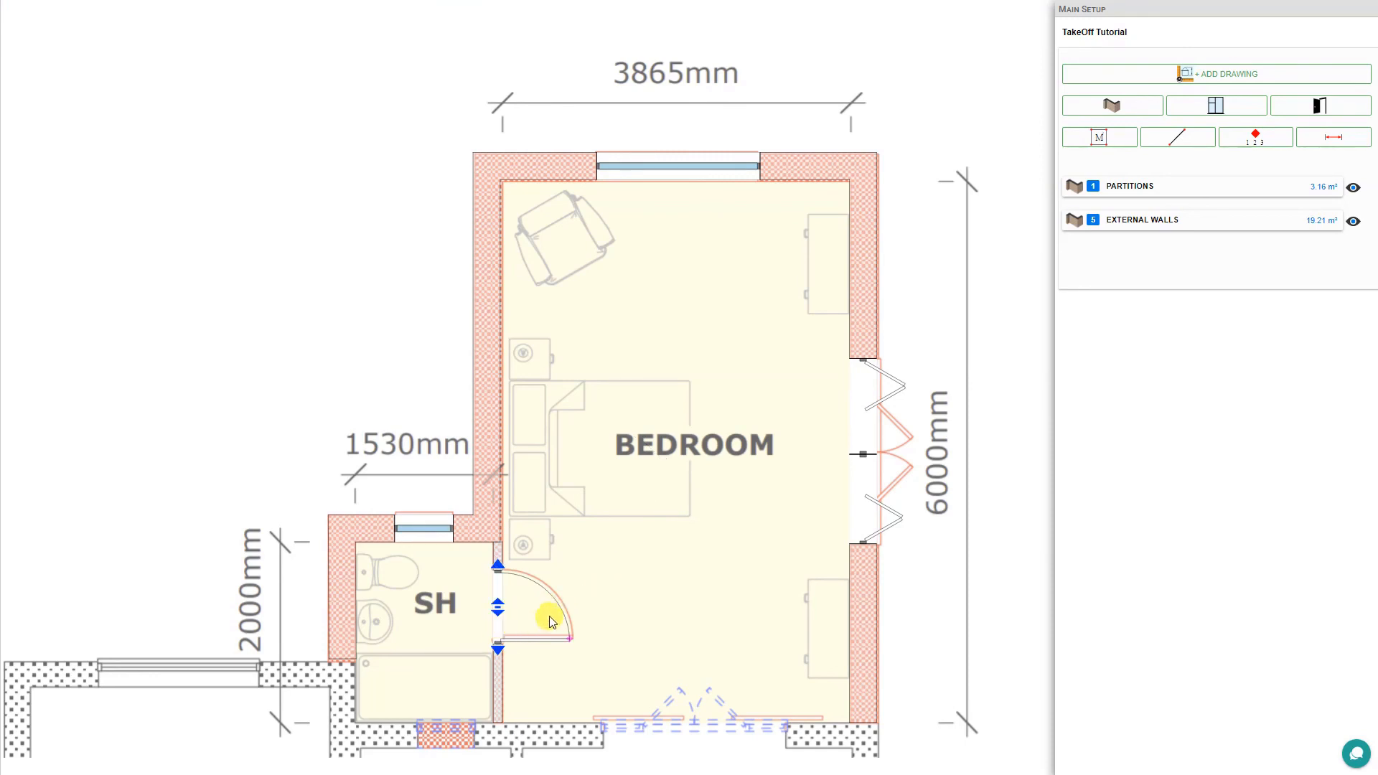
scroll(631, 517, up, 5)
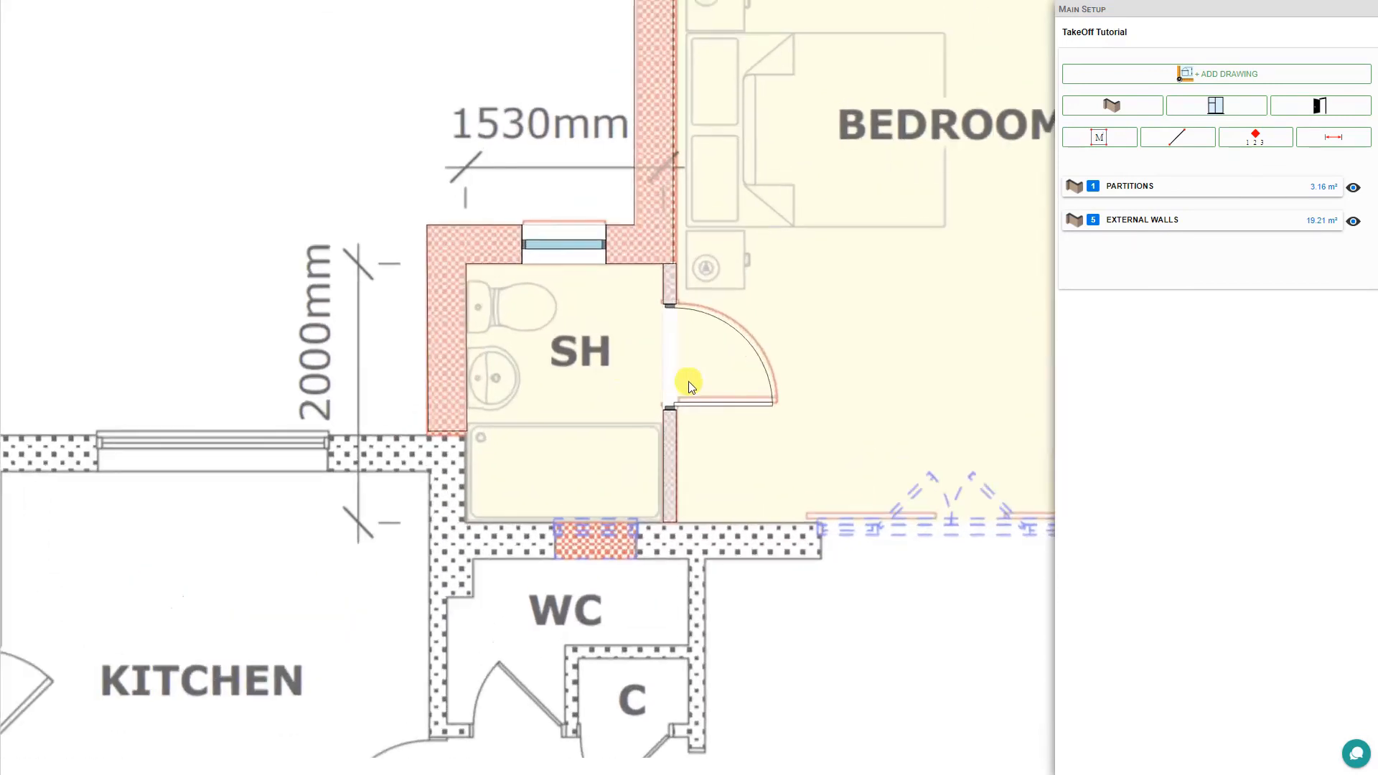
scroll(691, 386, up, 3)
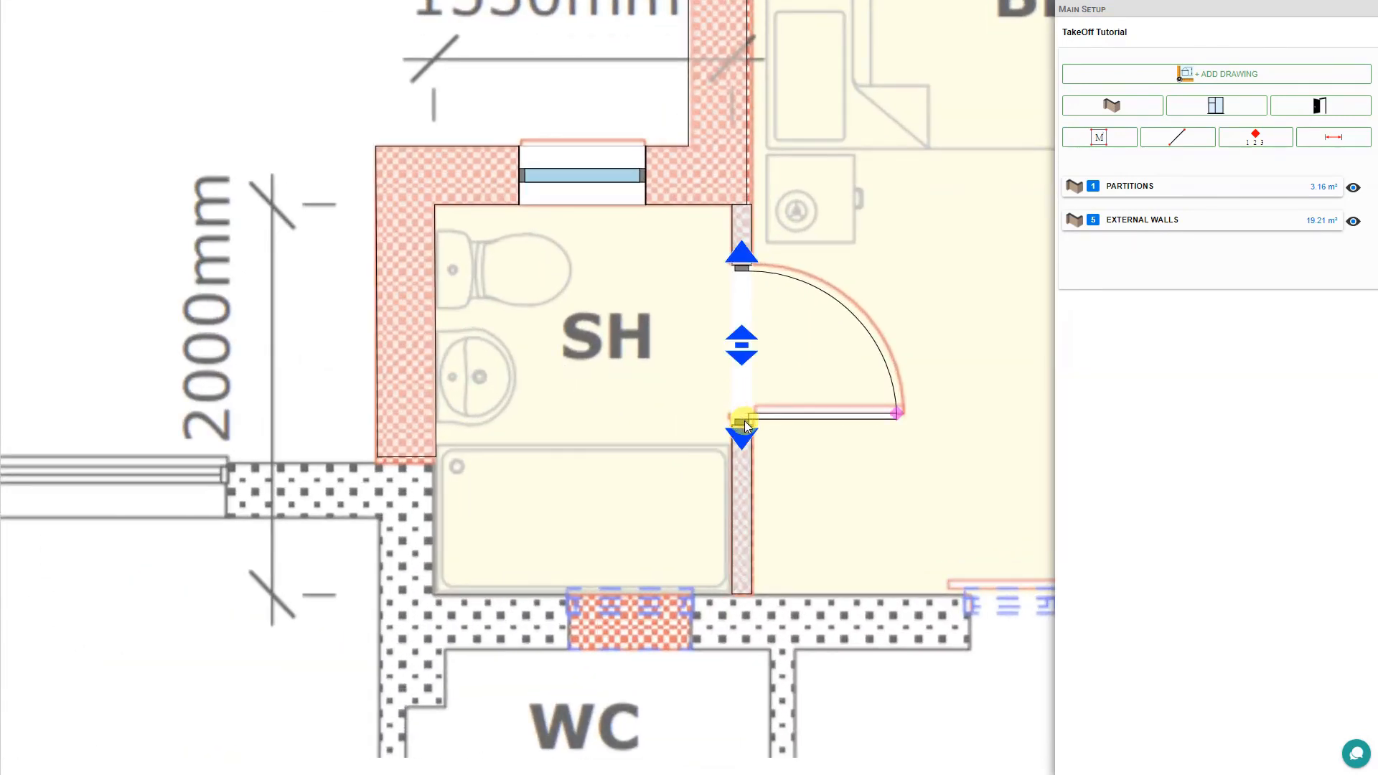
mouse_move(744, 420)
mouse_down()
mouse_move(751, 411)
mouse_move(757, 426)
mouse_up()
drag(742, 248, 744, 242)
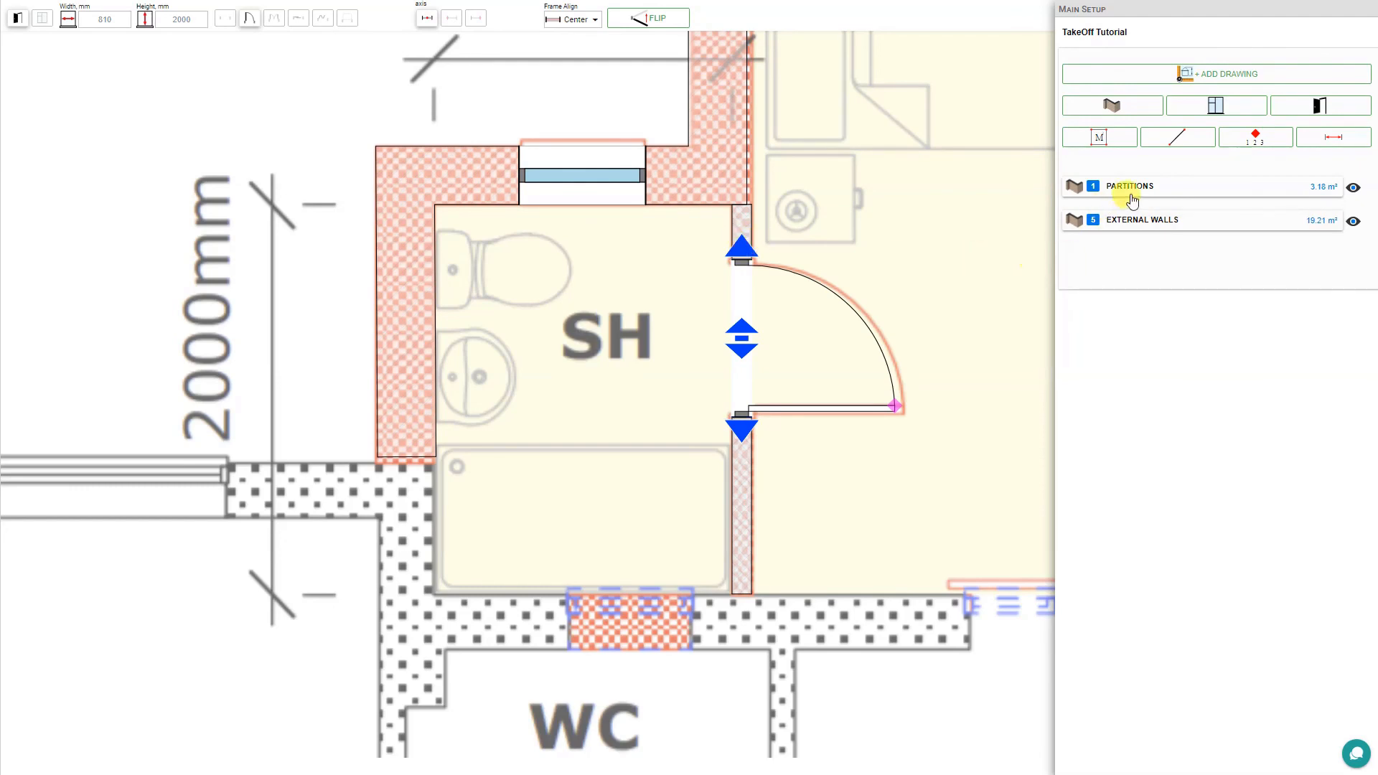
click(1159, 190)
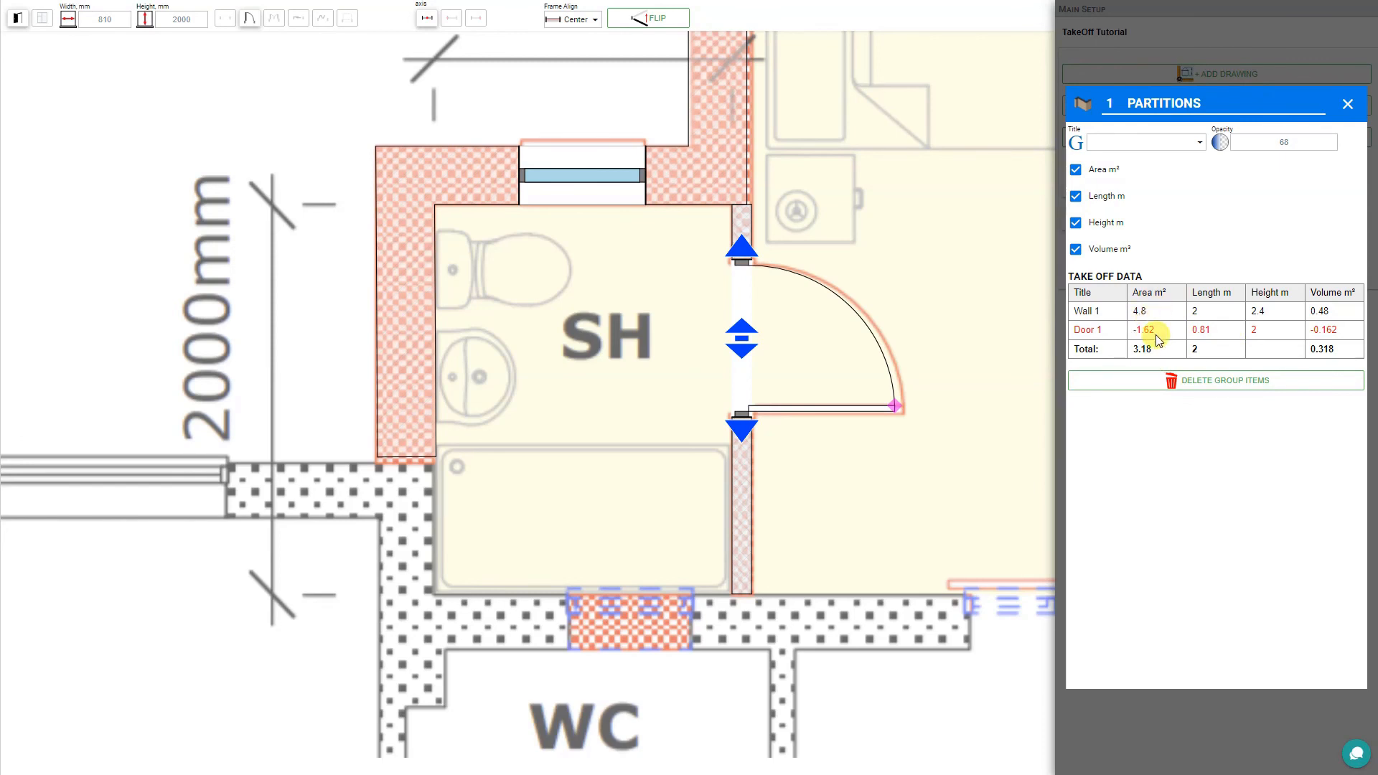
Step: Start adding a new wall to the floor plan
click(1114, 103)
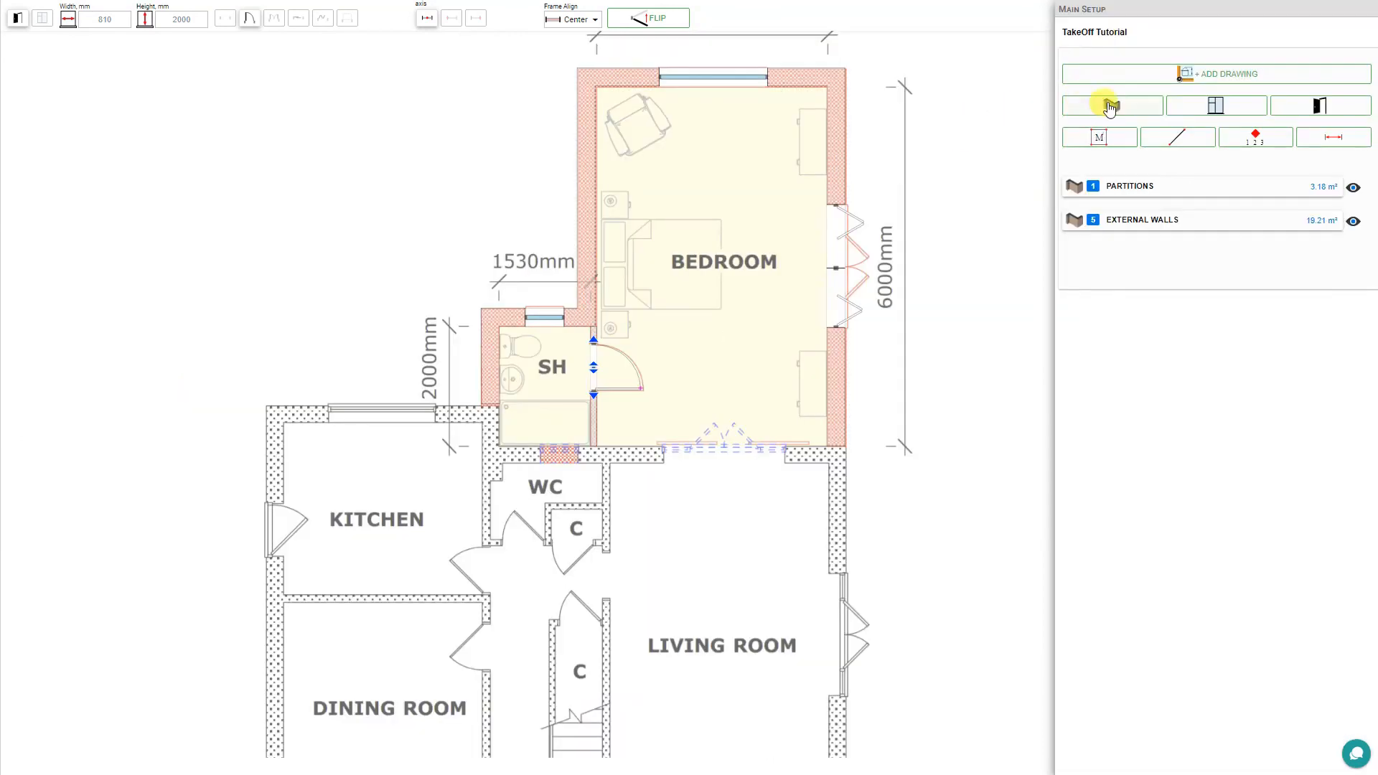